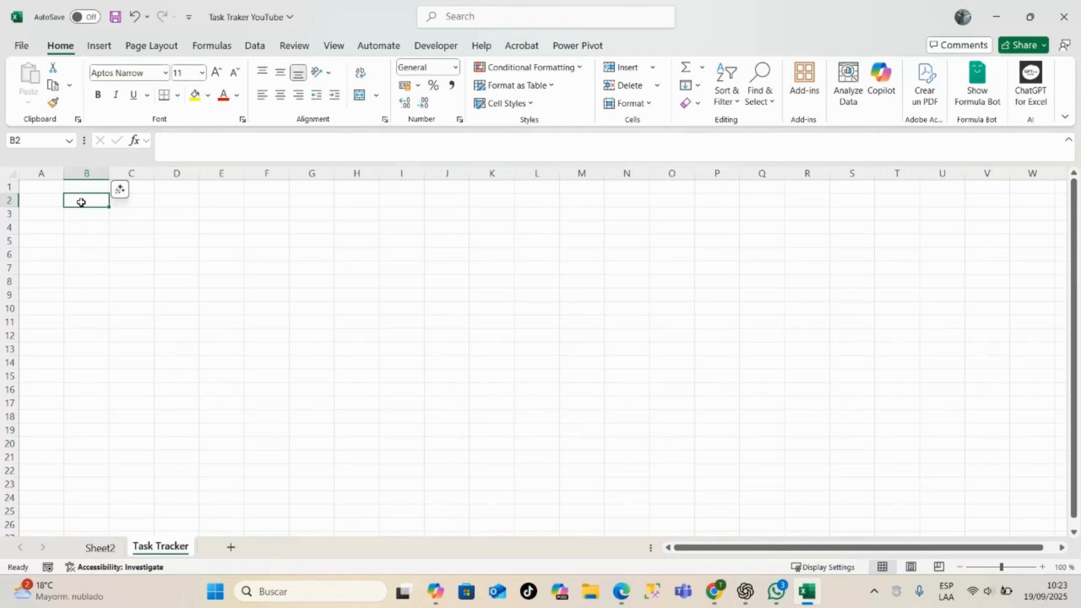
# - Enter the heading Start Date Task in B2 and the date 01/12/2025 in B3
pyautogui.write('Start Date')
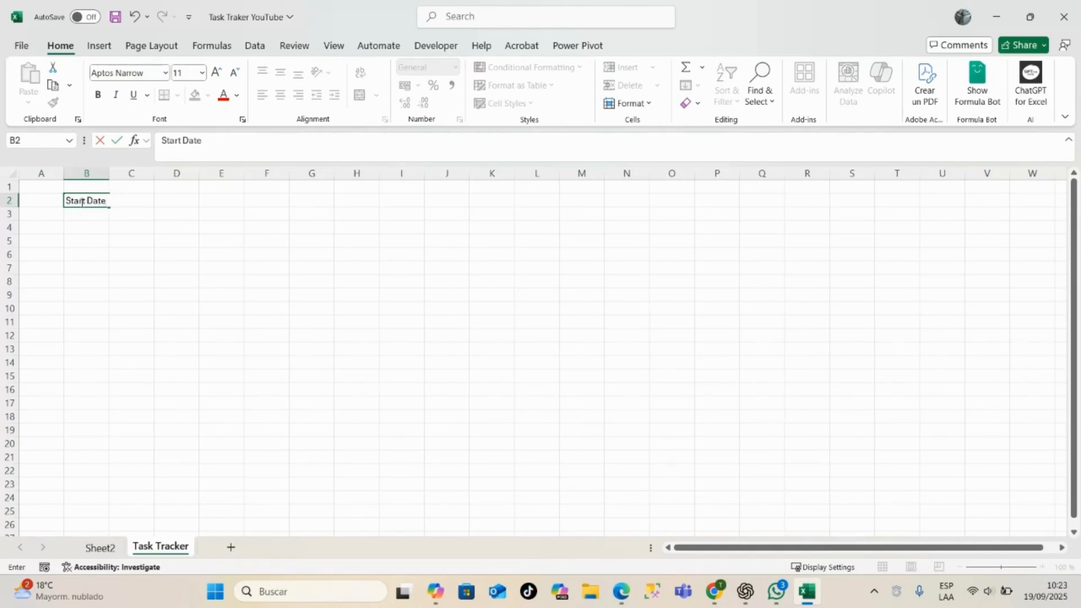
pyautogui.write('Task')
pyautogui.press('Return')
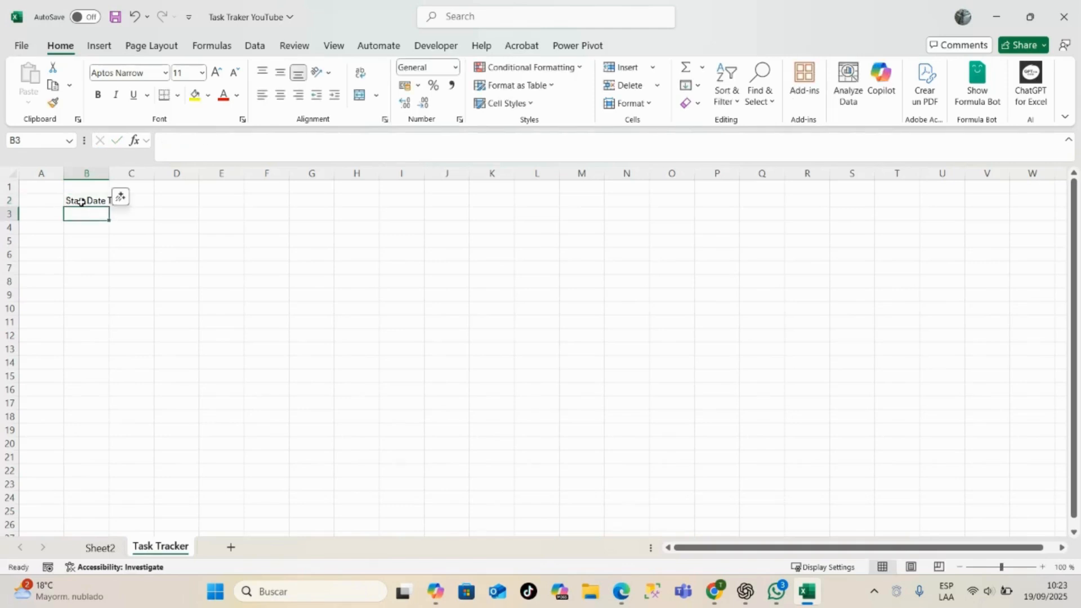
pyautogui.write('01')
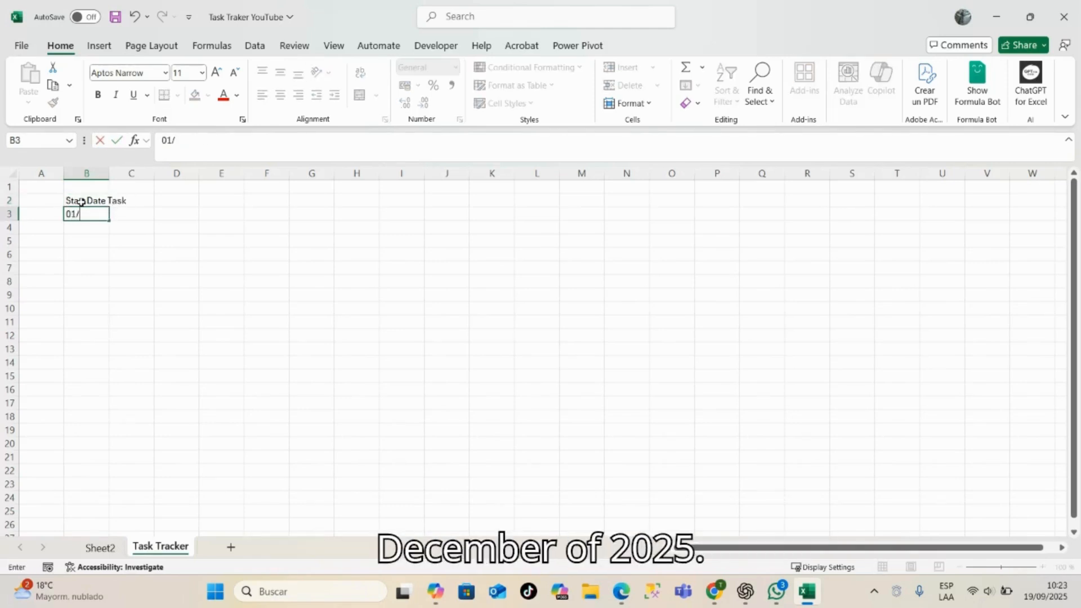
pyautogui.write('/12/2025')
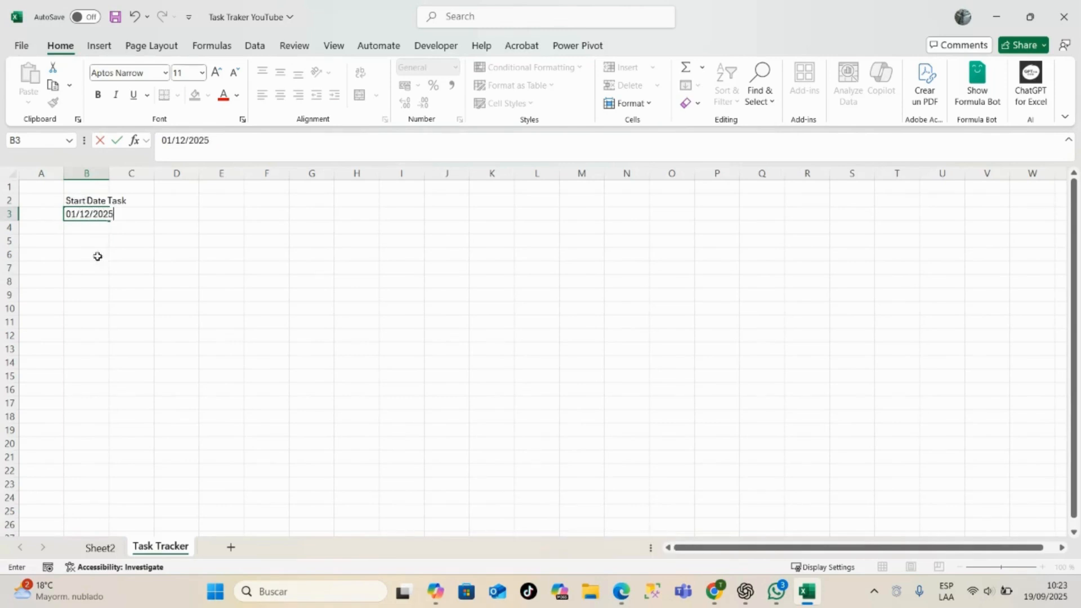
pyautogui.click(86, 293)
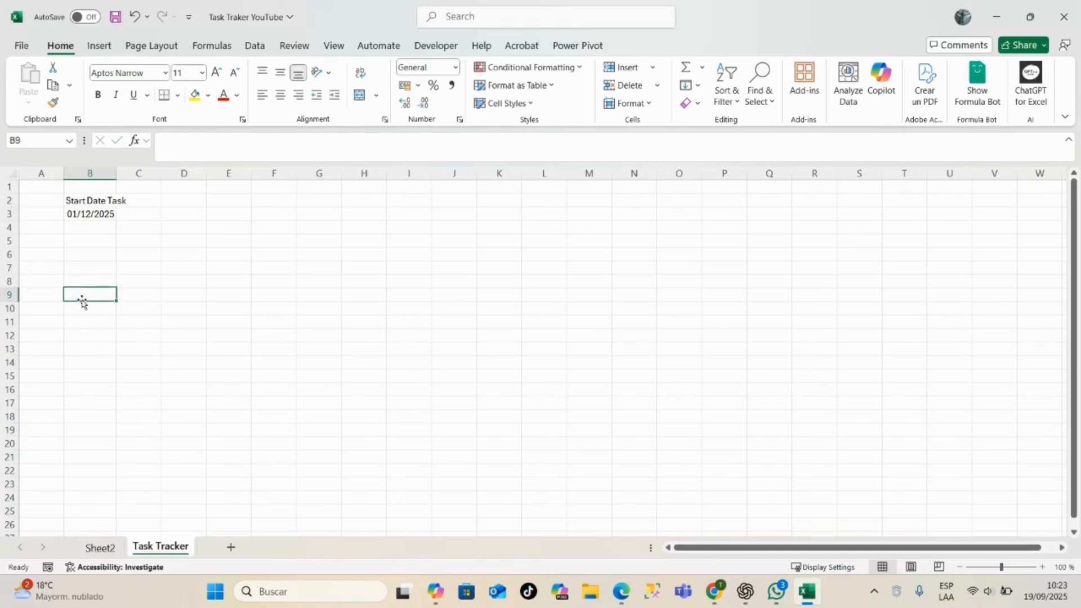
# - Enter the heading Task Name in cell B13
pyautogui.click(88, 348)
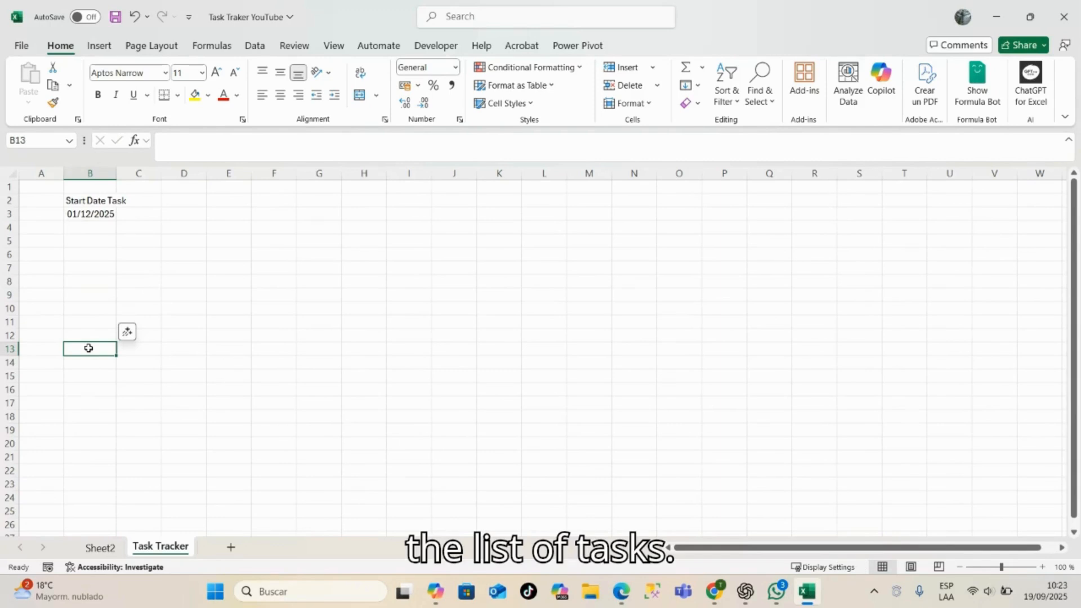
pyautogui.write('T')
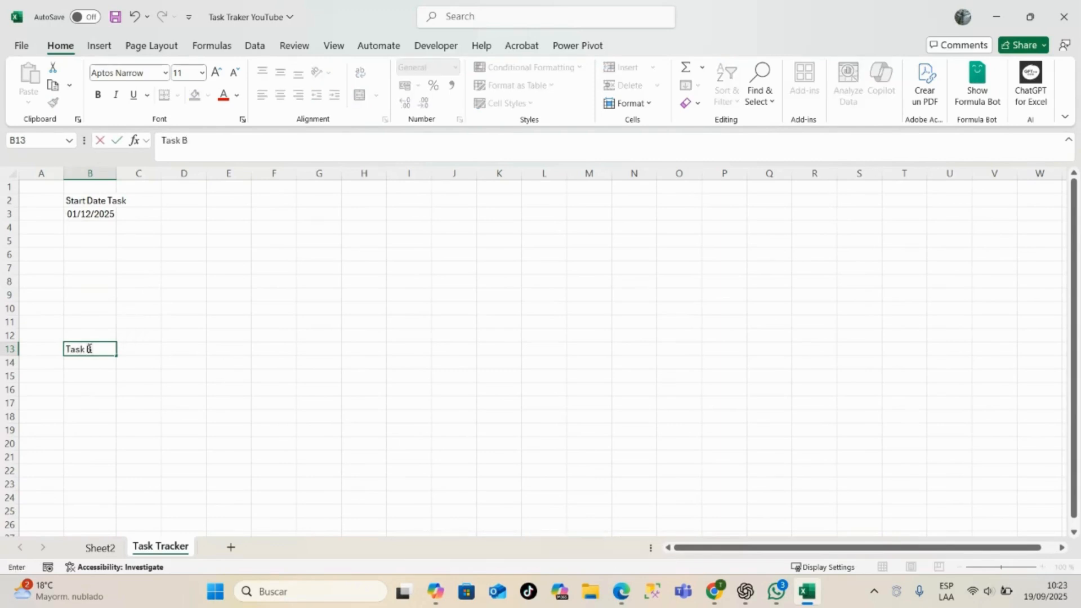
pyautogui.write('ask Nma')
pyautogui.press('BackSpace')
pyautogui.press('BackSpace')
pyautogui.write('ame')
pyautogui.press('Return')
# - Copy the task list in B3:B11 of Sheet2 below the Task Name heading on Task Tracker and autofit column B
pyautogui.click(100, 547)
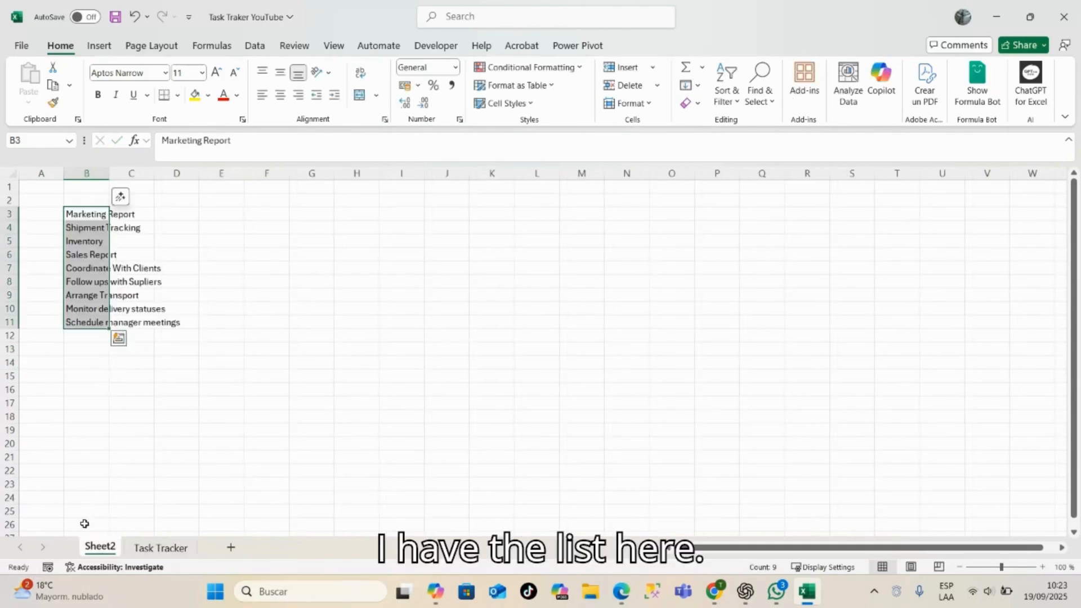
pyautogui.moveTo(86, 213); pyautogui.dragTo(85, 315)
pyautogui.hotkey('ctrl', 'c')
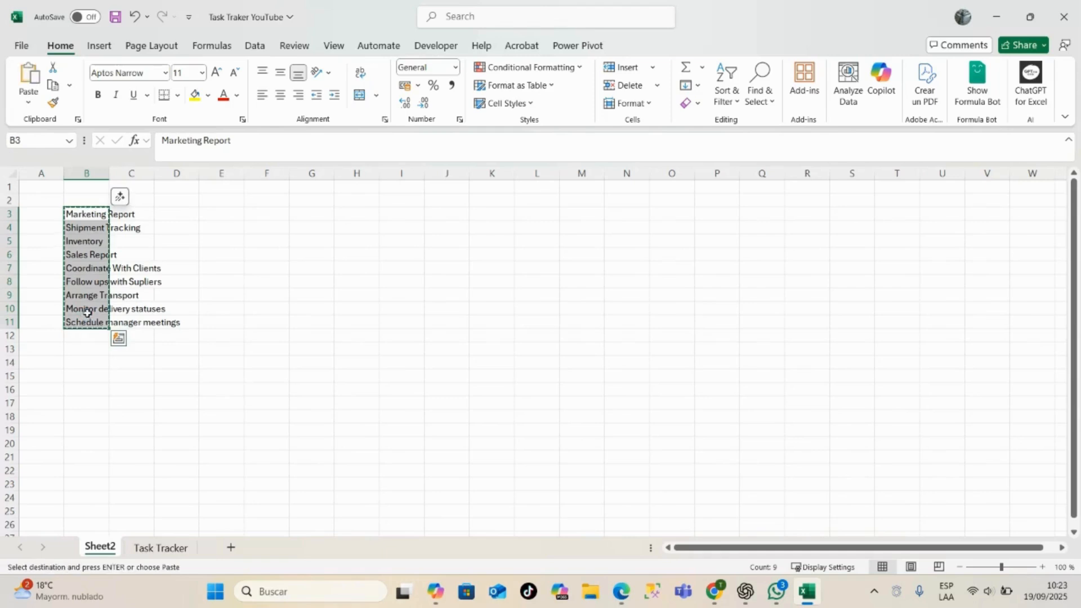
pyautogui.click(152, 547)
pyautogui.hotkey('ctrl', 'v')
pyautogui.click(226, 348)
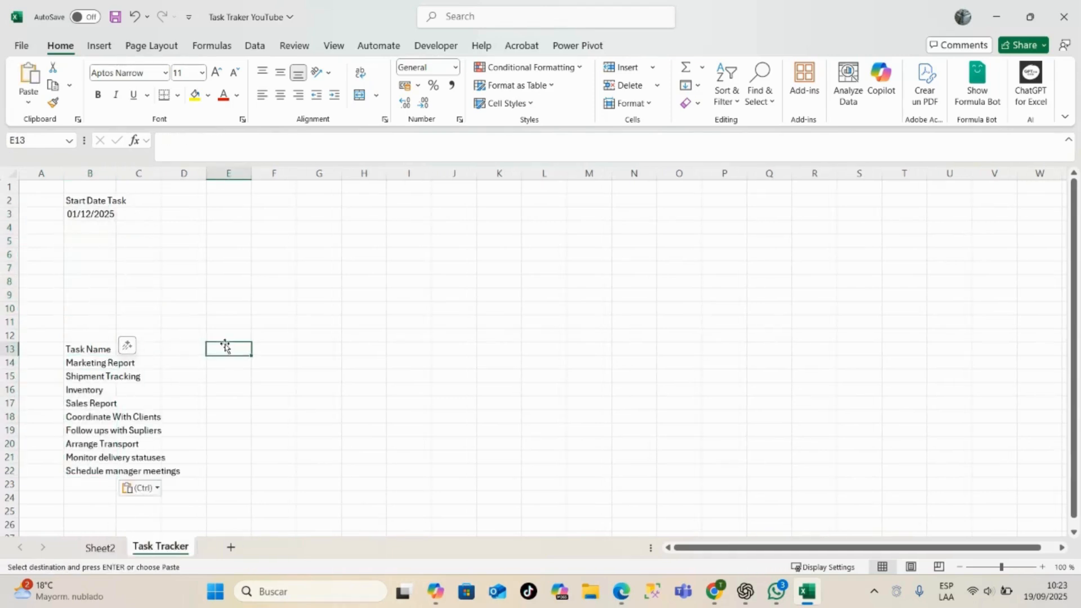
pyautogui.doubleClick(116, 173)
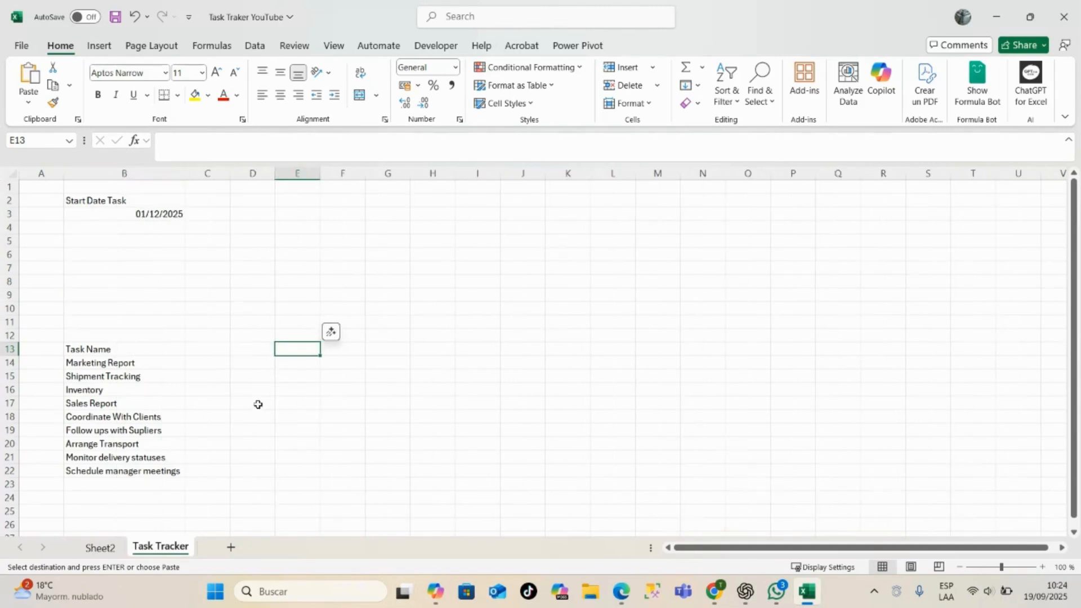
# - Number 21 days across row 13 by entering =SEQUENCE(;21) in C13
pyautogui.click(207, 347)
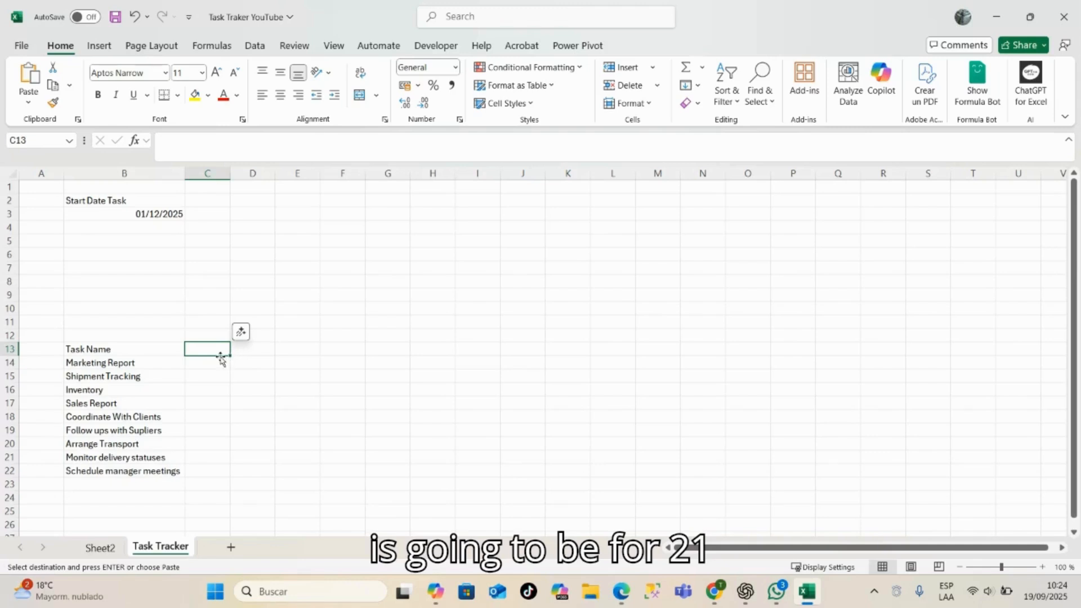
pyautogui.write('=')
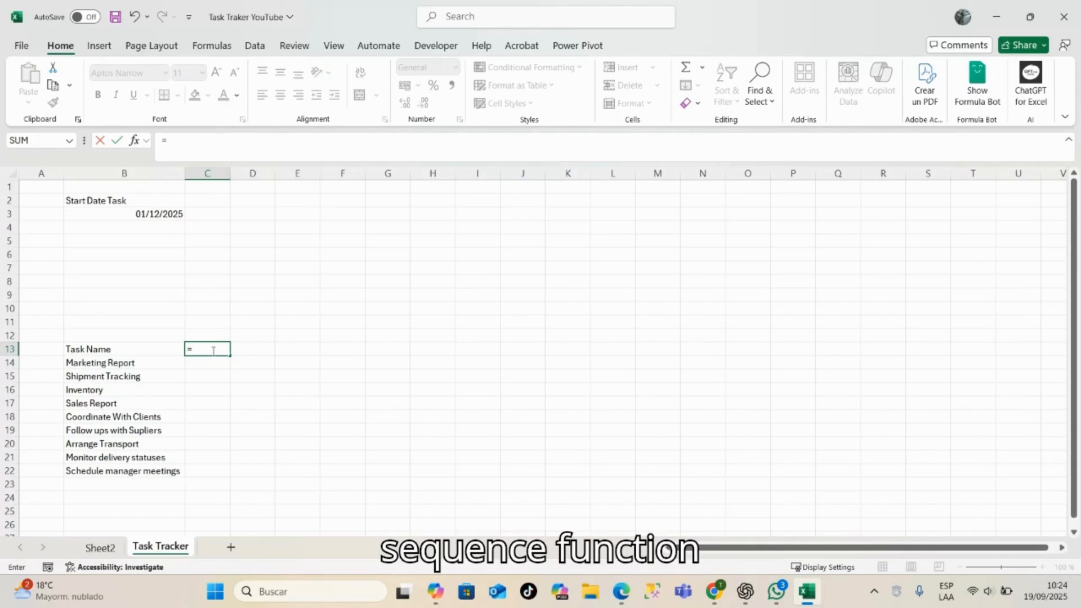
pyautogui.write('seque')
pyautogui.press('Tab')
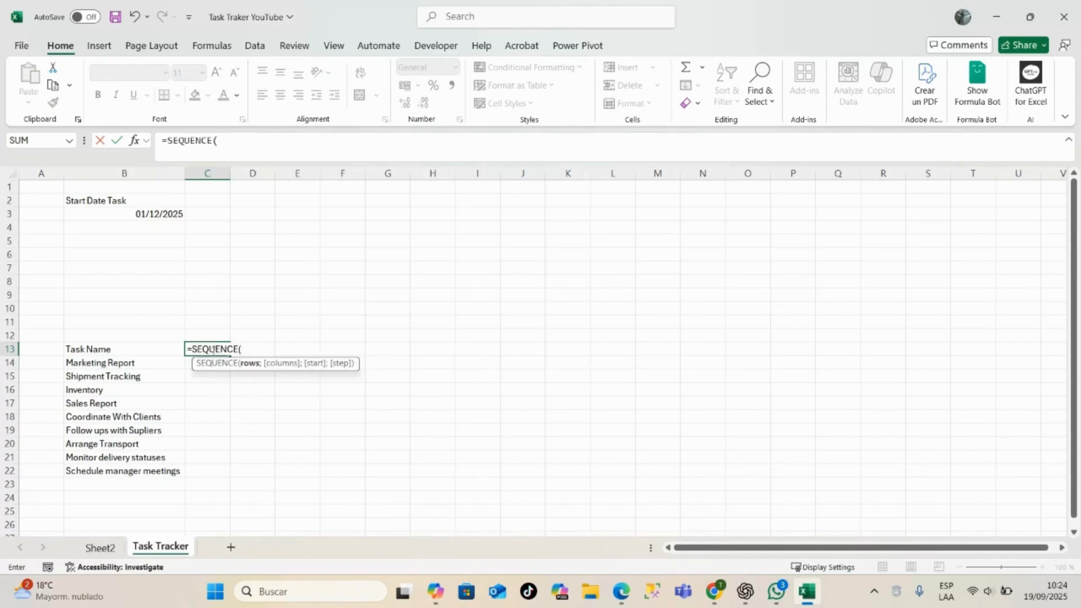
pyautogui.write(';')
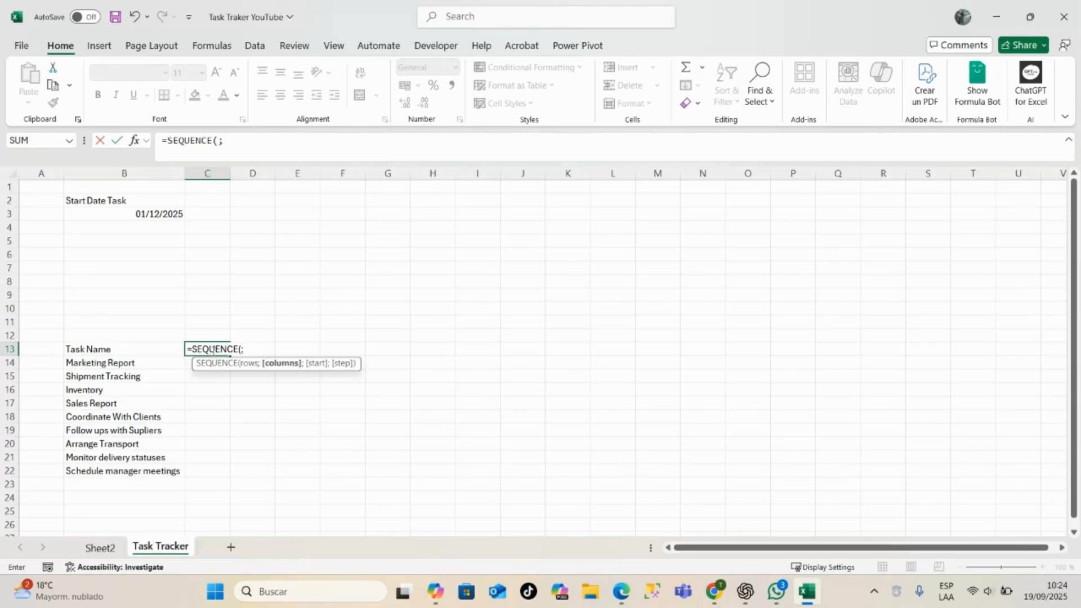
pyautogui.write('21)')
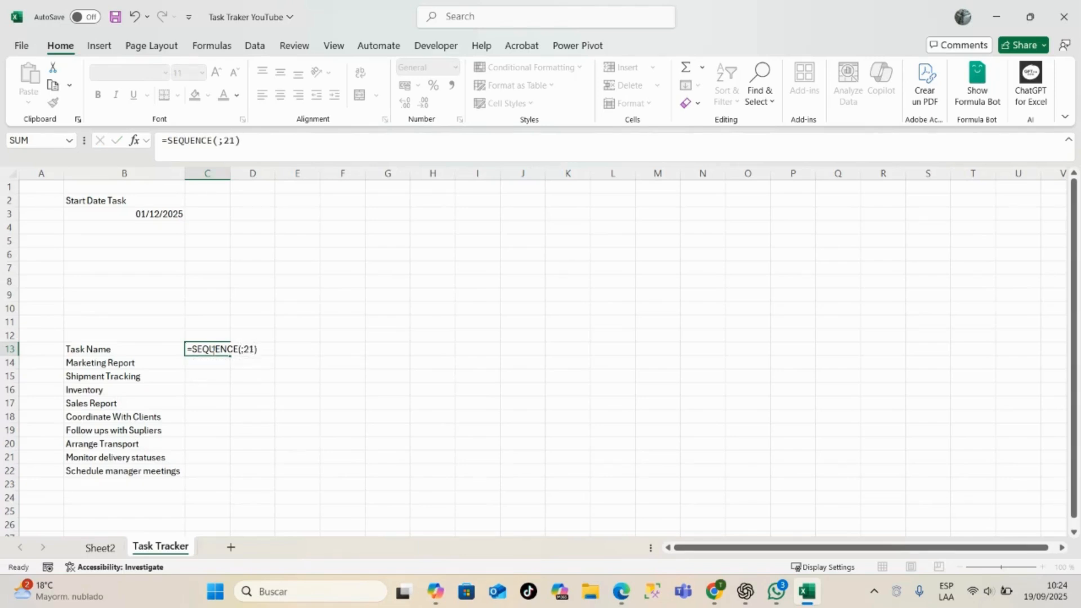
pyautogui.press('Return')
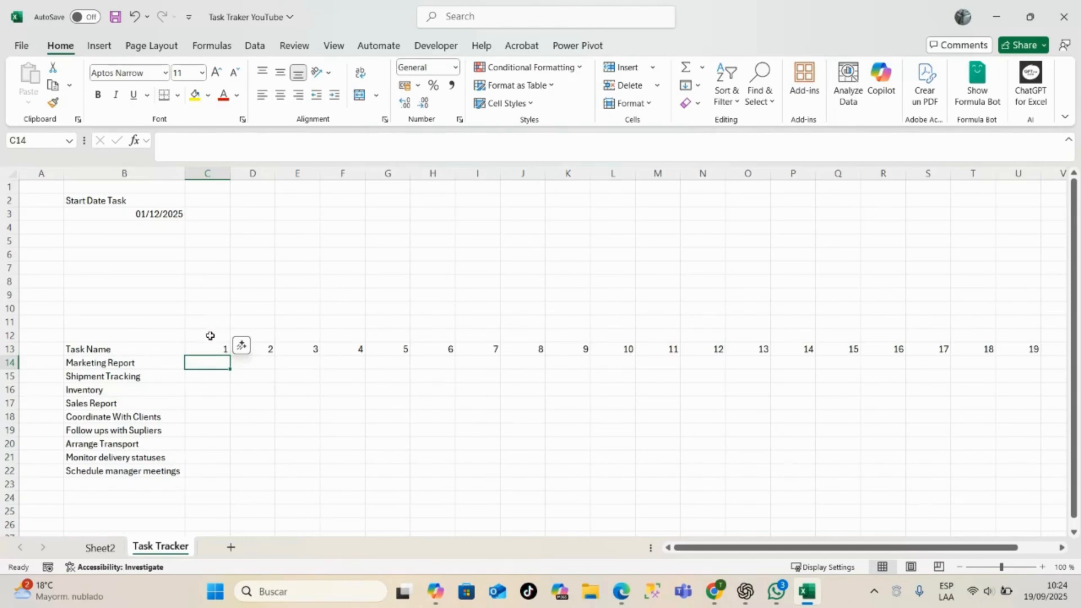
# - Link C12, above day 1, to the start date with the formula =B3
pyautogui.click(209, 338)
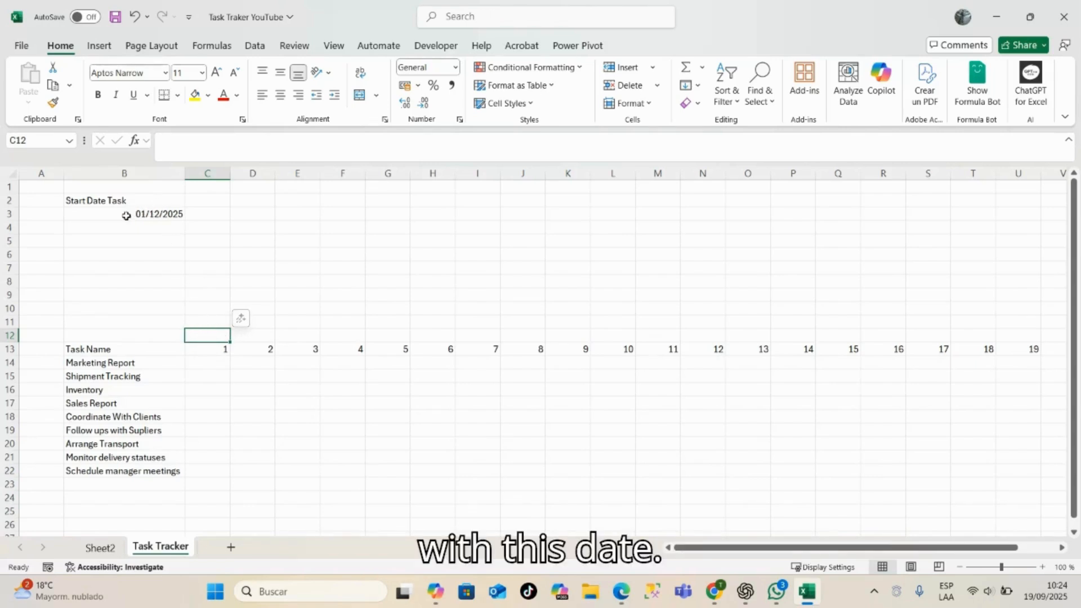
pyautogui.doubleClick(199, 336)
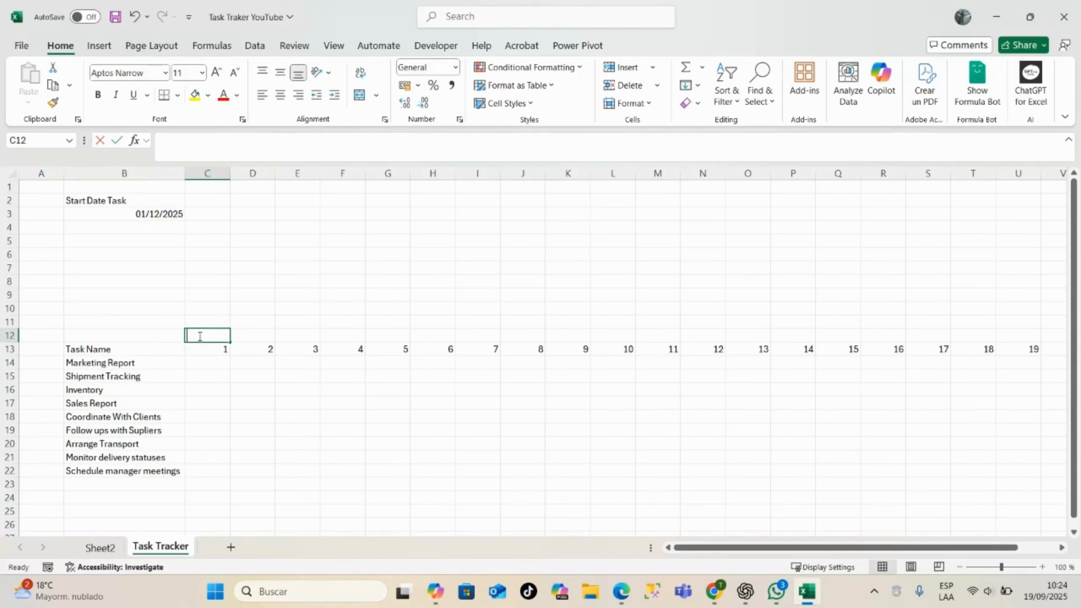
pyautogui.write('=')
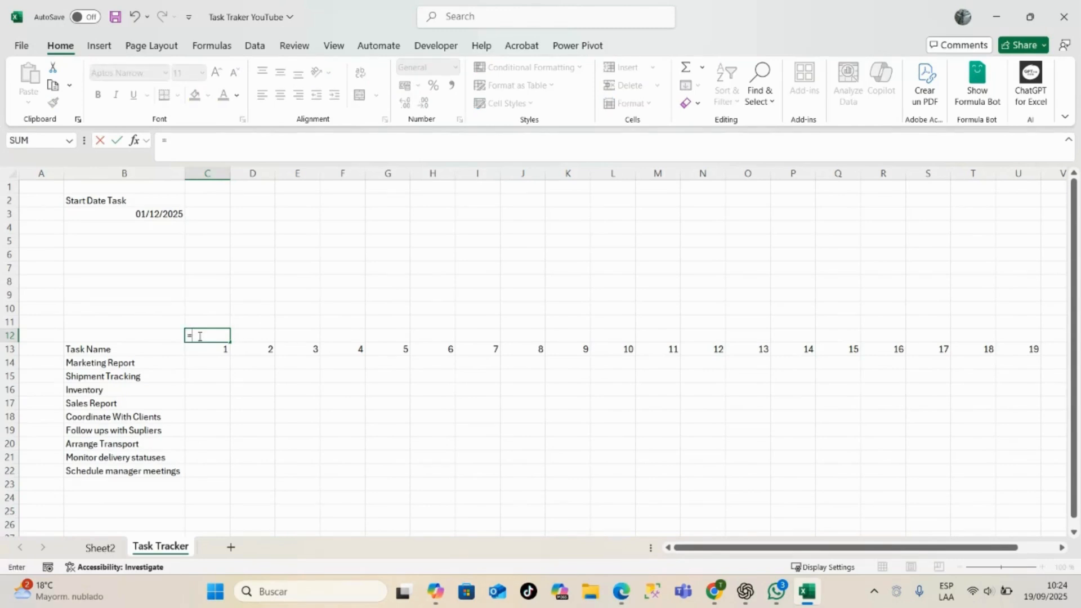
pyautogui.click(160, 214)
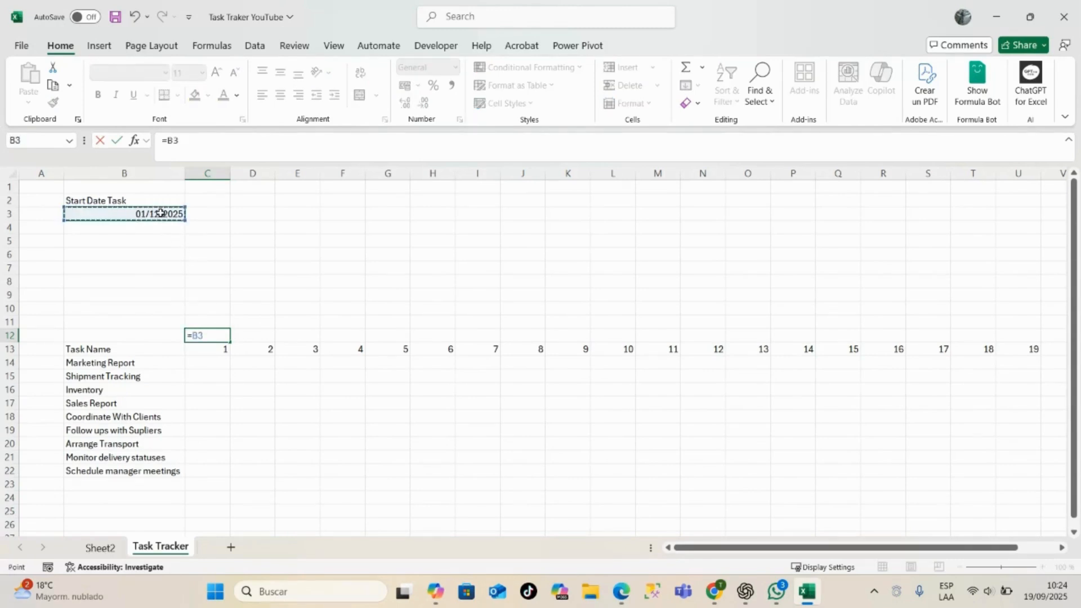
pyautogui.press('Return')
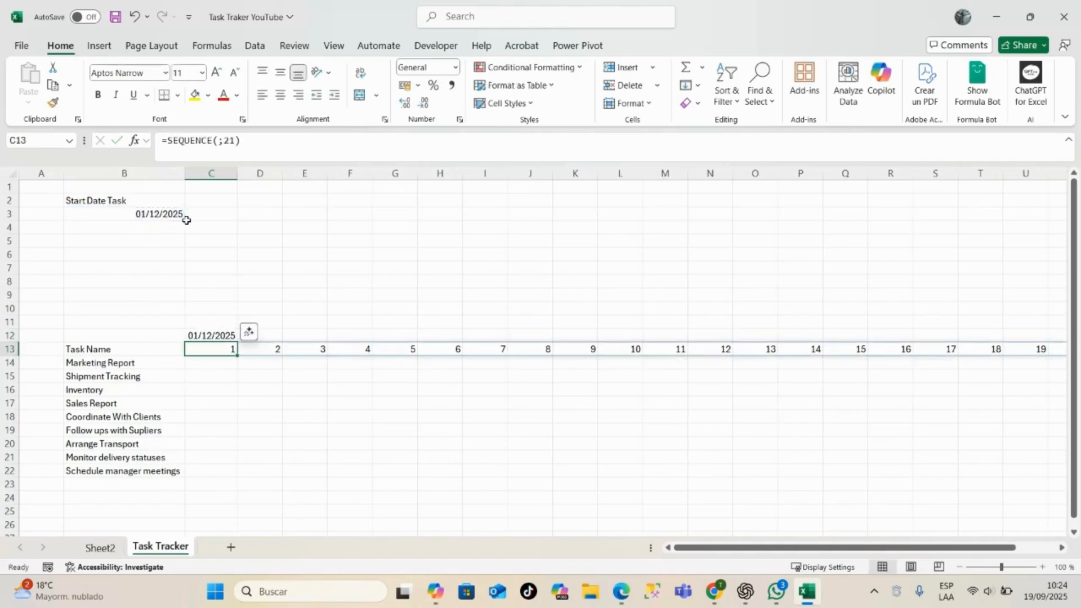
# - Enter the formula =C12+1 in D12 to produce the following day's date
pyautogui.click(264, 333)
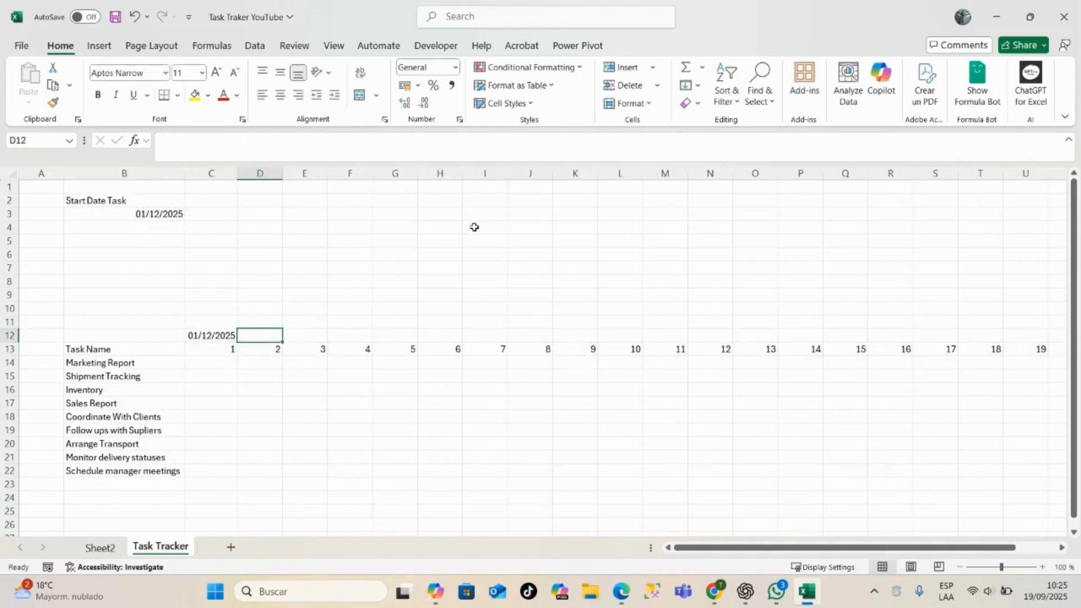
pyautogui.write('=')
pyautogui.click(217, 335)
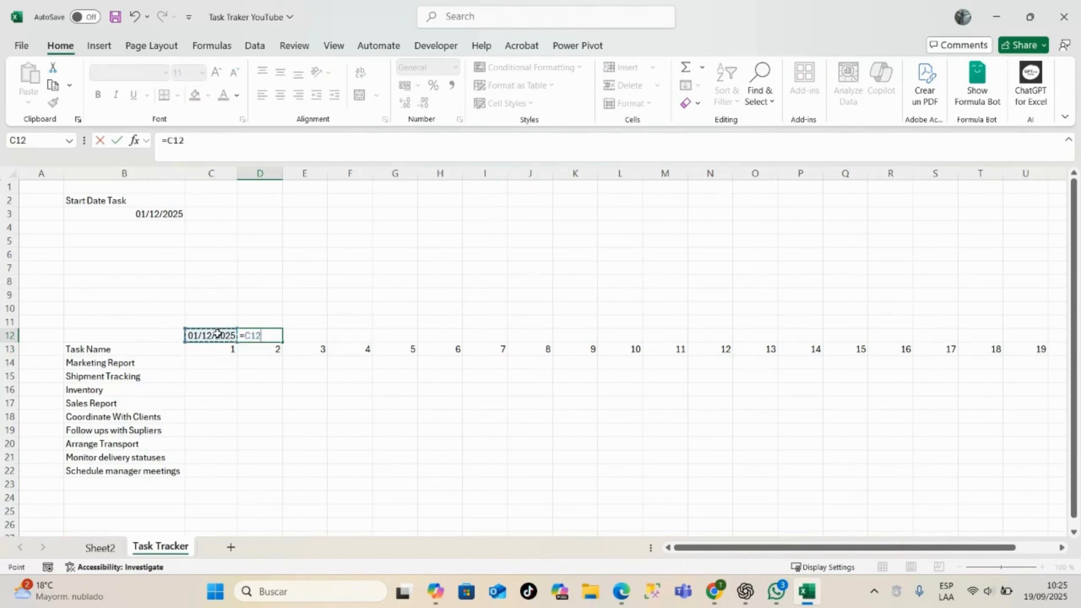
pyautogui.write('+1')
pyautogui.press('Return')
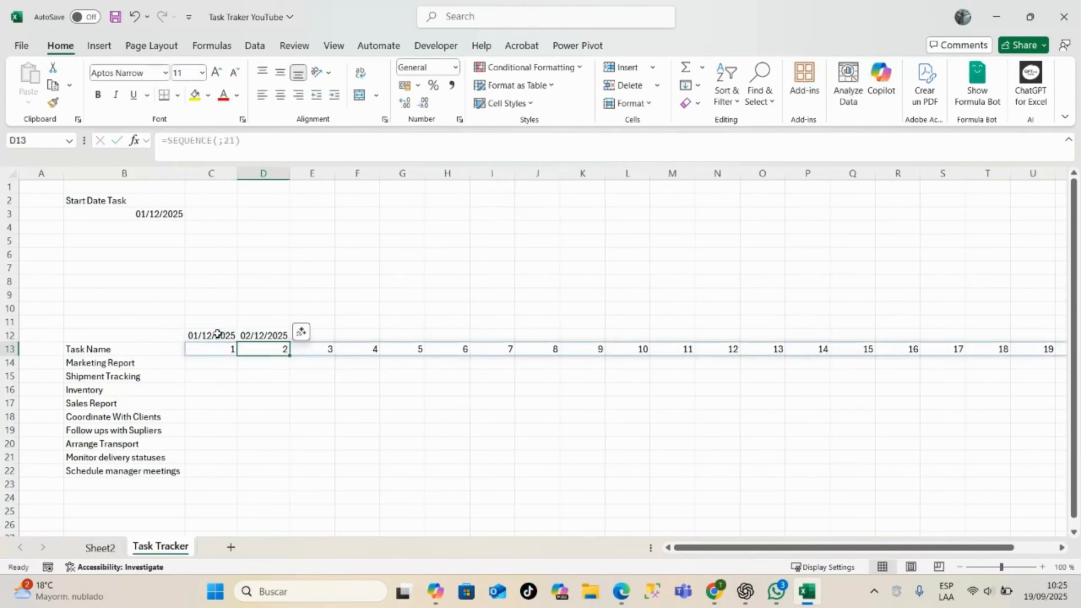
# - Fill the D12 date formula across row 12 through W12, above day 21, and autofit column E
pyautogui.click(269, 337)
pyautogui.moveTo(290, 340); pyautogui.dragTo(982, 344)
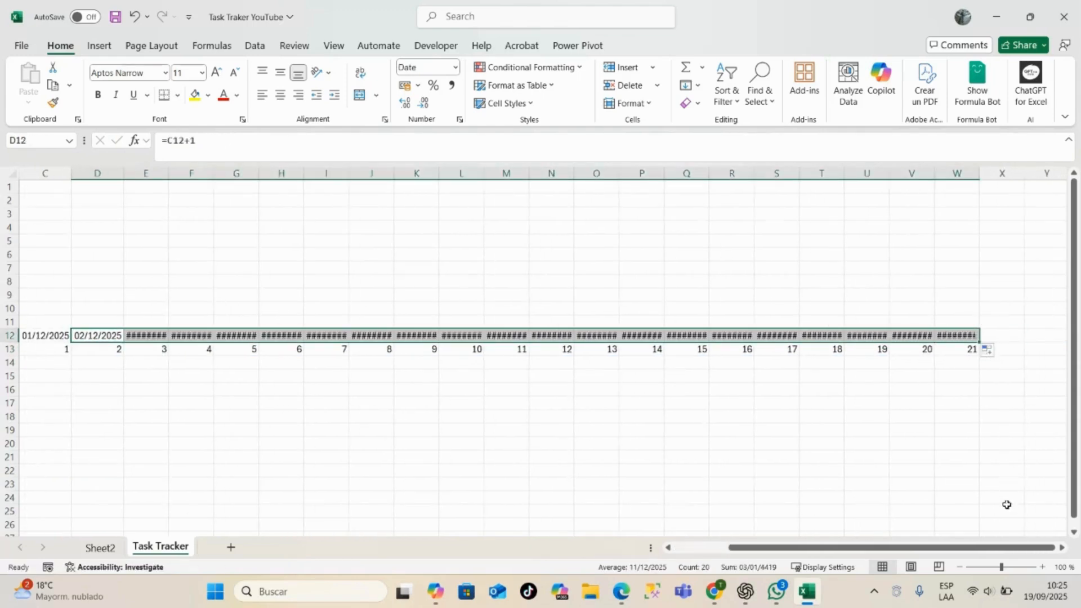
pyautogui.hscroll(-2, 1001, 552)
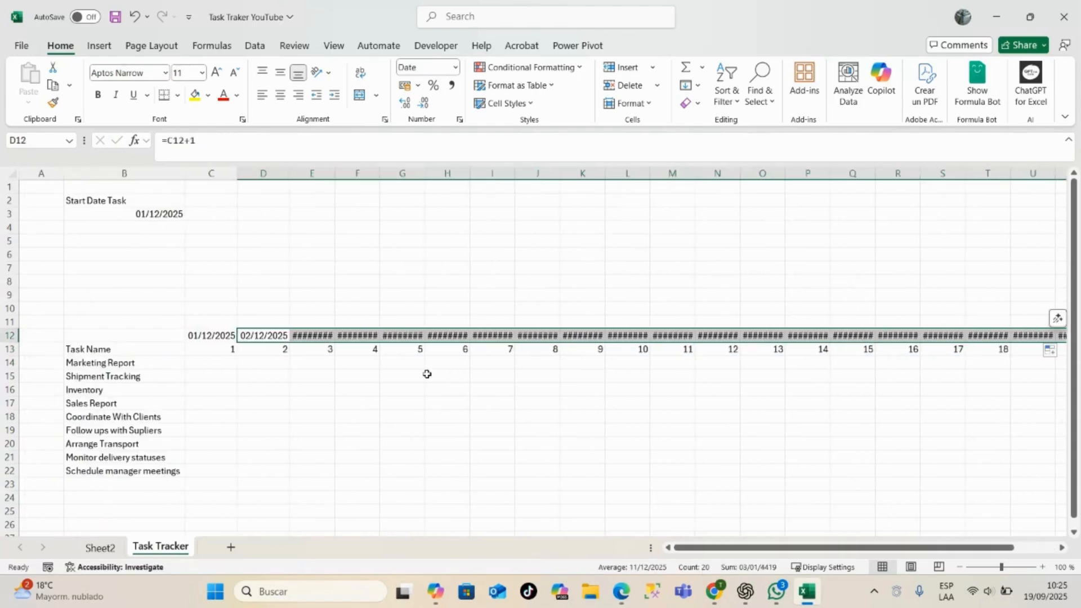
pyautogui.doubleClick(335, 174)
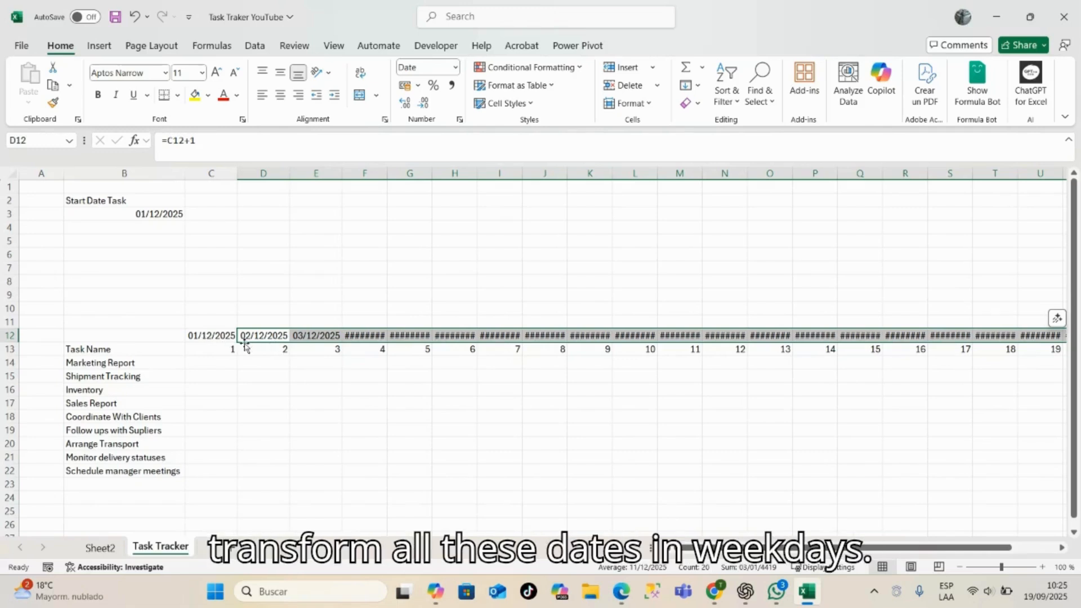
# - Format the dates in C12:W12 as abbreviated English weekdays with the custom number format [$-en-US]ddd
pyautogui.click(206, 336)
pyautogui.hotkey('ctrl', 'shift', 'Right')
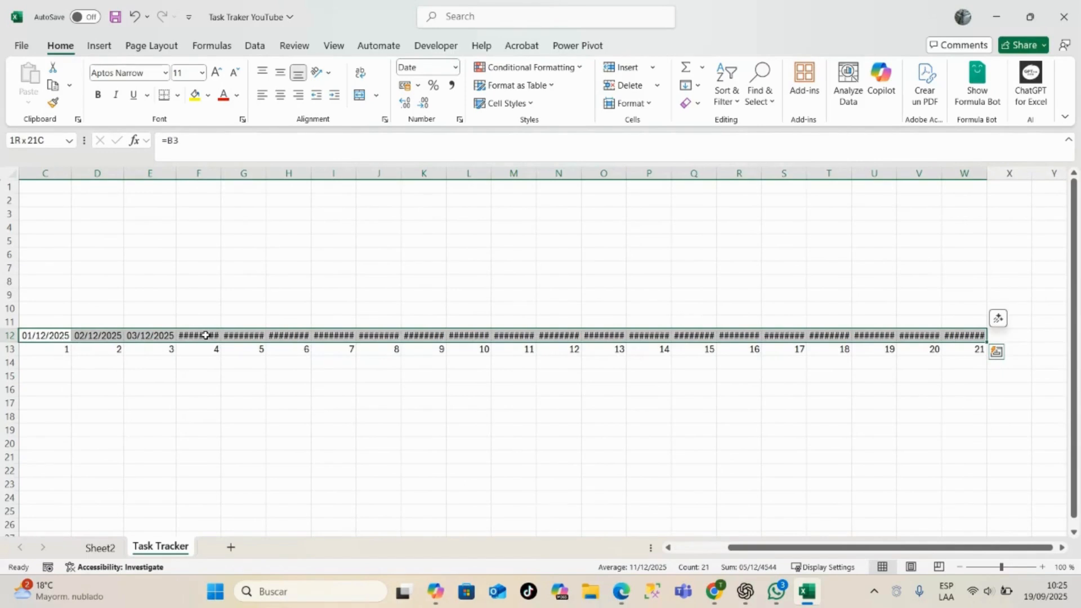
pyautogui.hotkey('ctrl', '1')
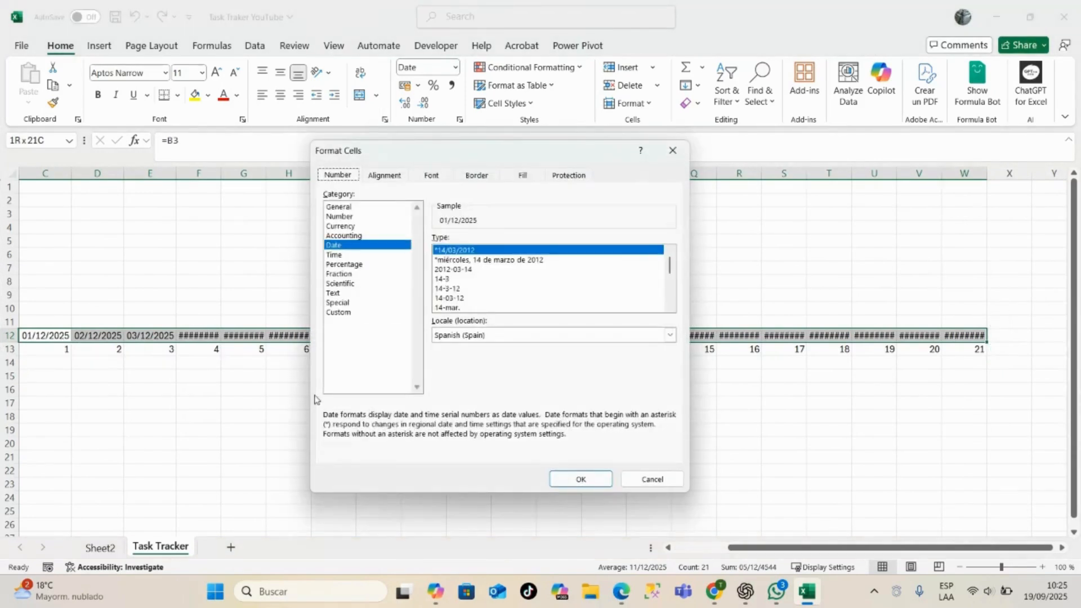
pyautogui.click(354, 316)
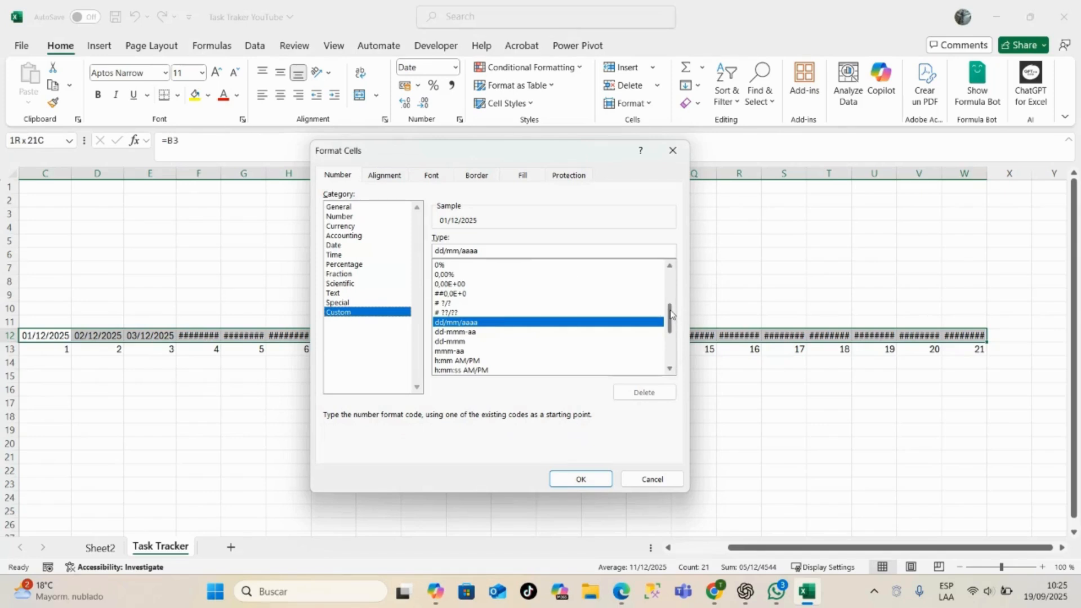
pyautogui.moveTo(672, 314); pyautogui.dragTo(680, 368)
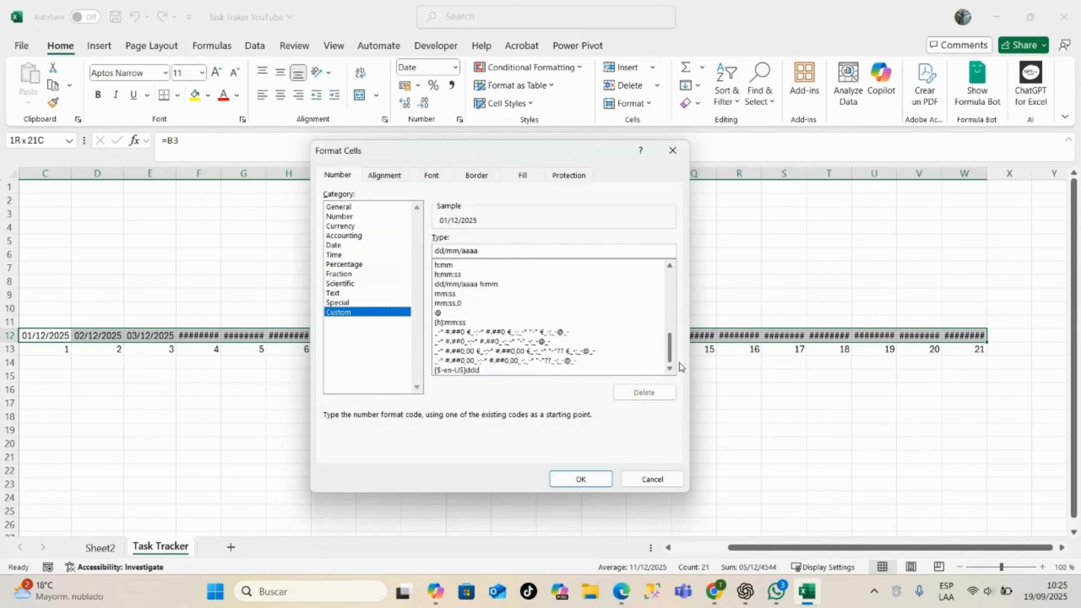
pyautogui.click(468, 372)
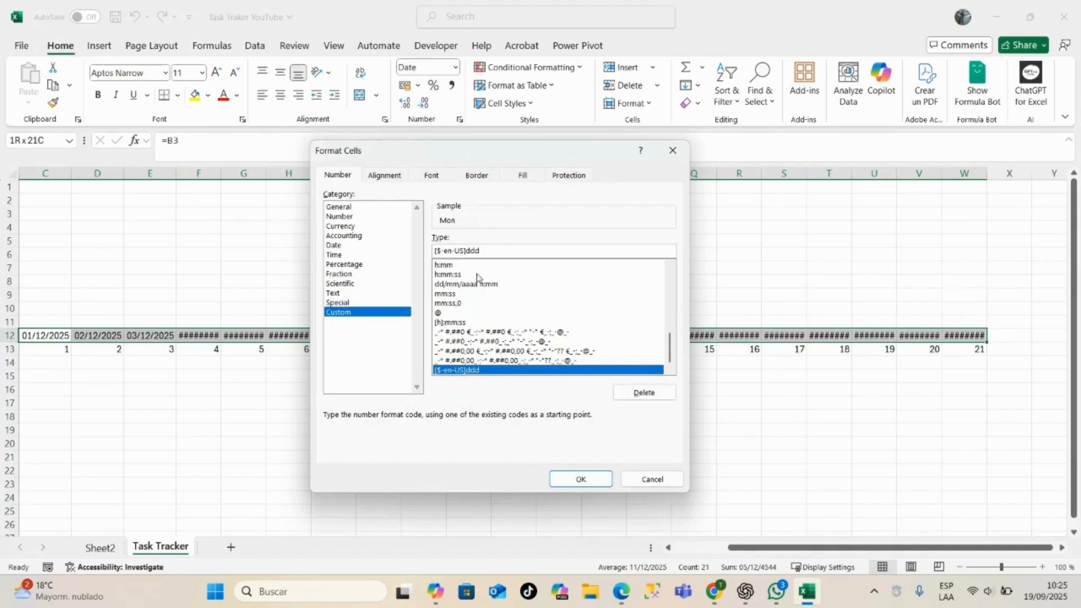
pyautogui.click(581, 479)
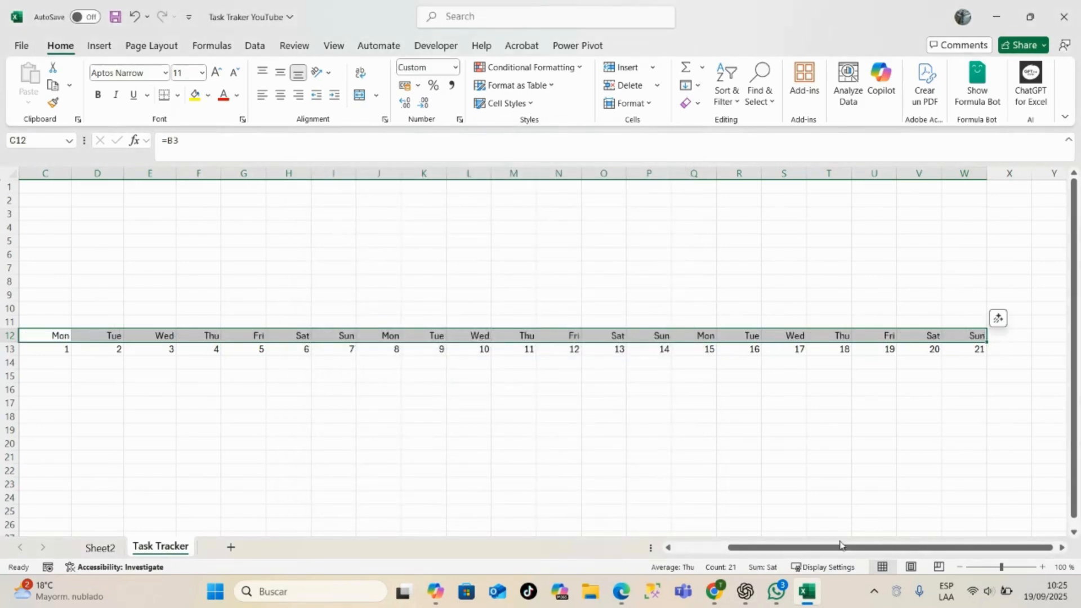
pyautogui.moveTo(861, 549); pyautogui.dragTo(699, 572)
pyautogui.click(372, 421)
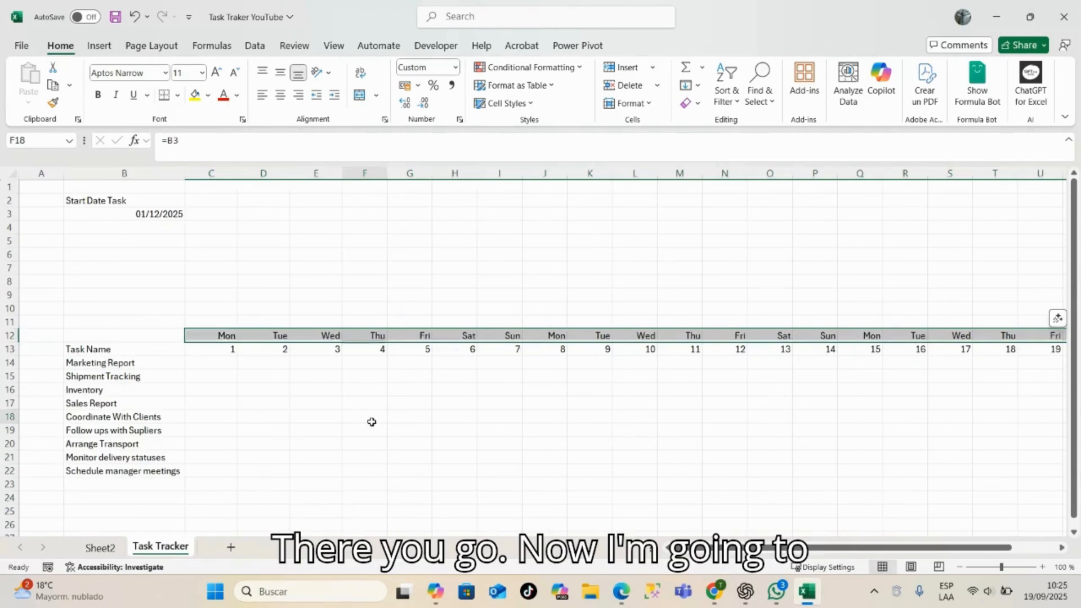
# - Insert checkboxes in C14:W22 for every task across all 21 days
pyautogui.click(215, 365)
pyautogui.moveTo(215, 365); pyautogui.dragTo(973, 465)
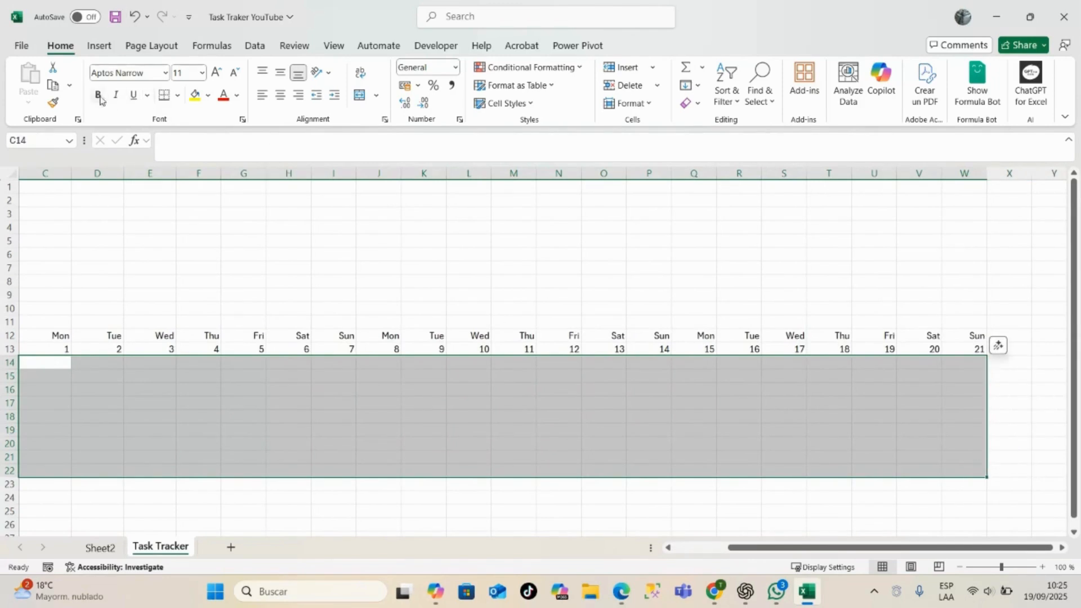
pyautogui.click(103, 44)
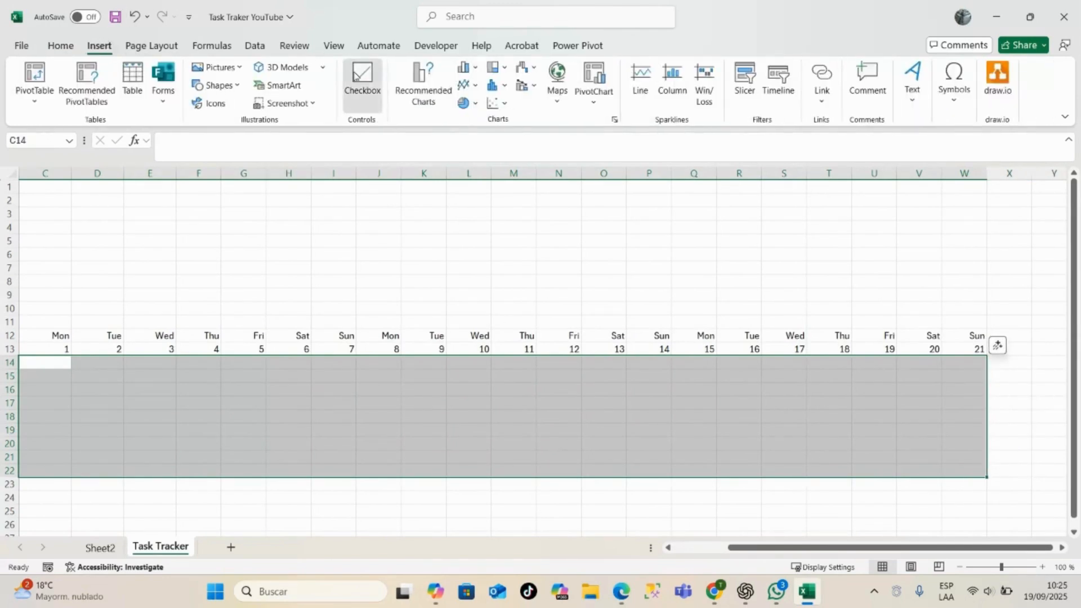
pyautogui.click(362, 79)
pyautogui.hscroll(-3, 619, 394)
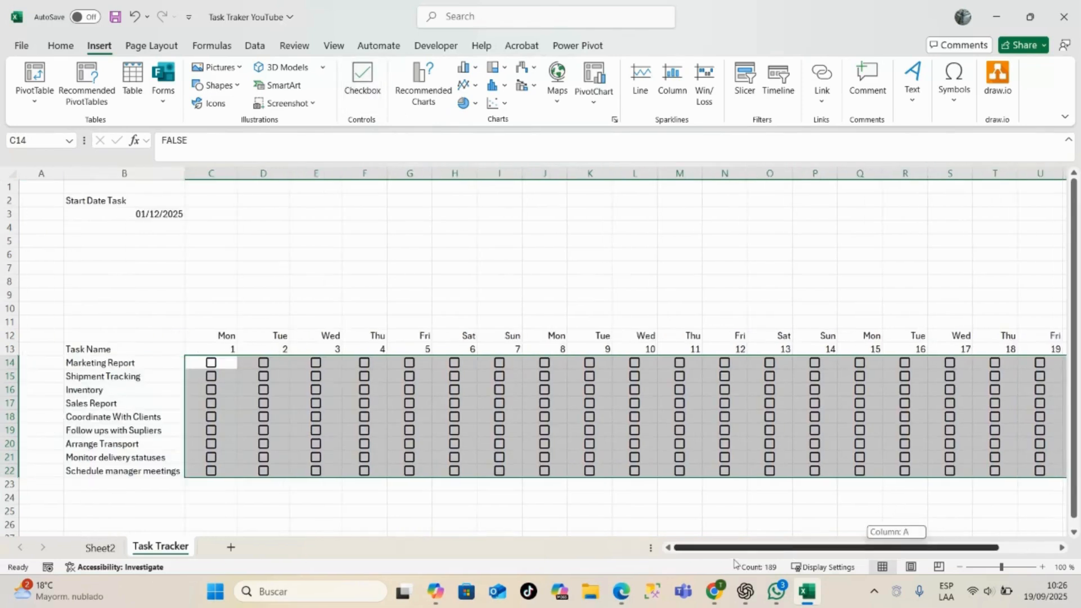
pyautogui.click(260, 270)
pyautogui.scroll(-3, 260, 270)
pyautogui.scroll(3, 222, 289)
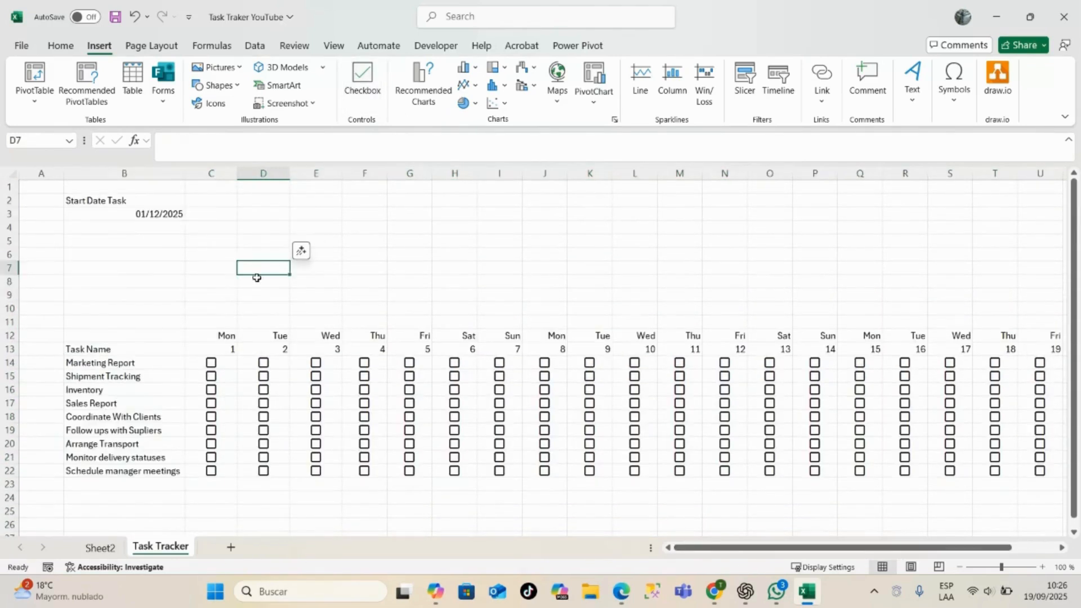
# - Label the weeks above the weekday row: 1st Week in C11, 2nd Week in J11 and 3rd Week in Q11
pyautogui.click(203, 323)
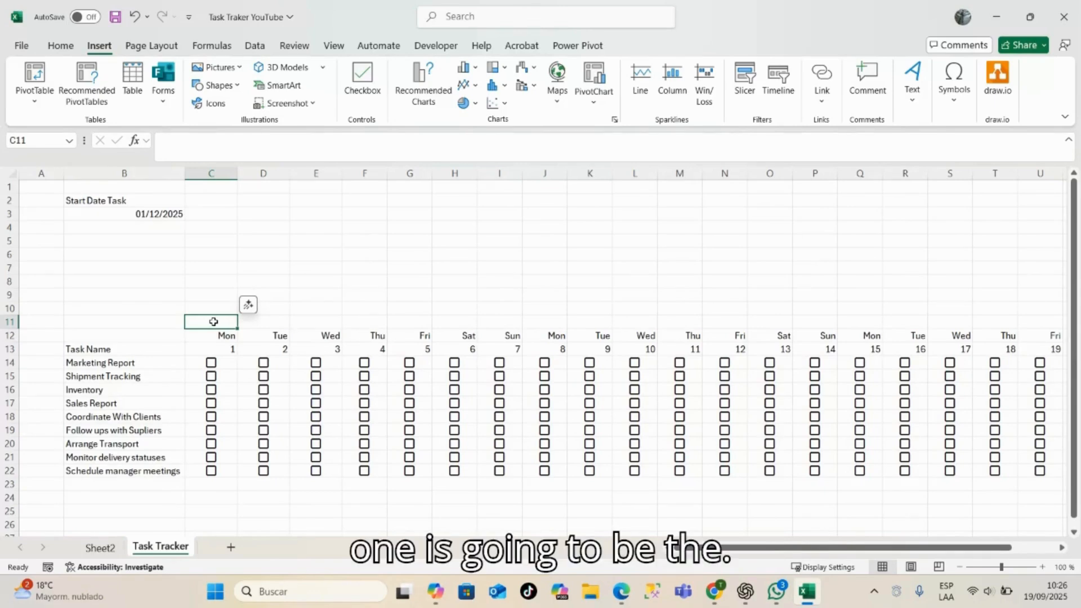
pyautogui.write('1s')
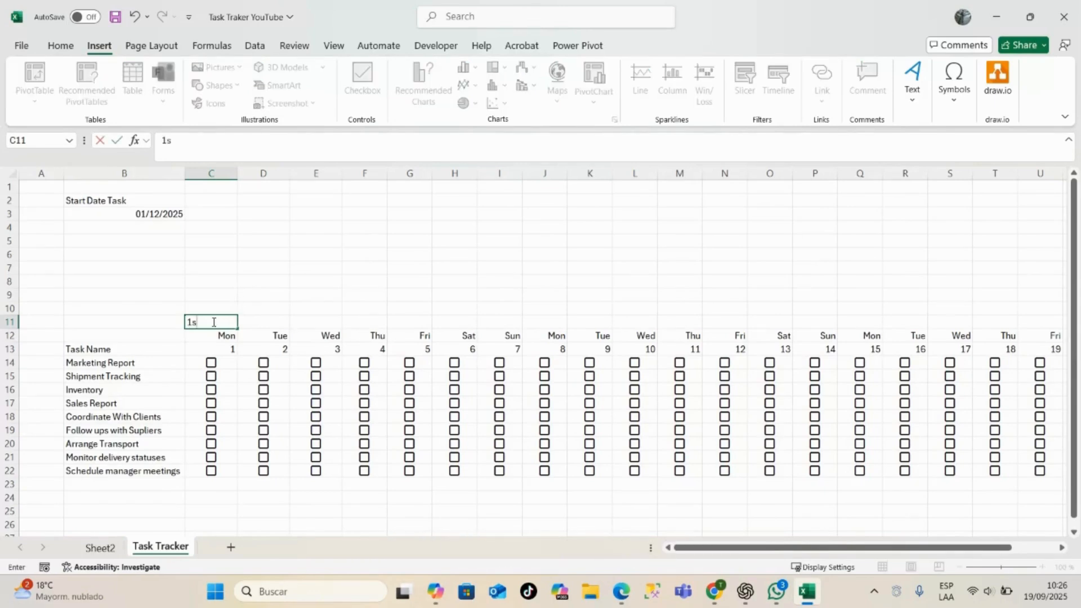
pyautogui.write('t Week')
pyautogui.click(549, 324)
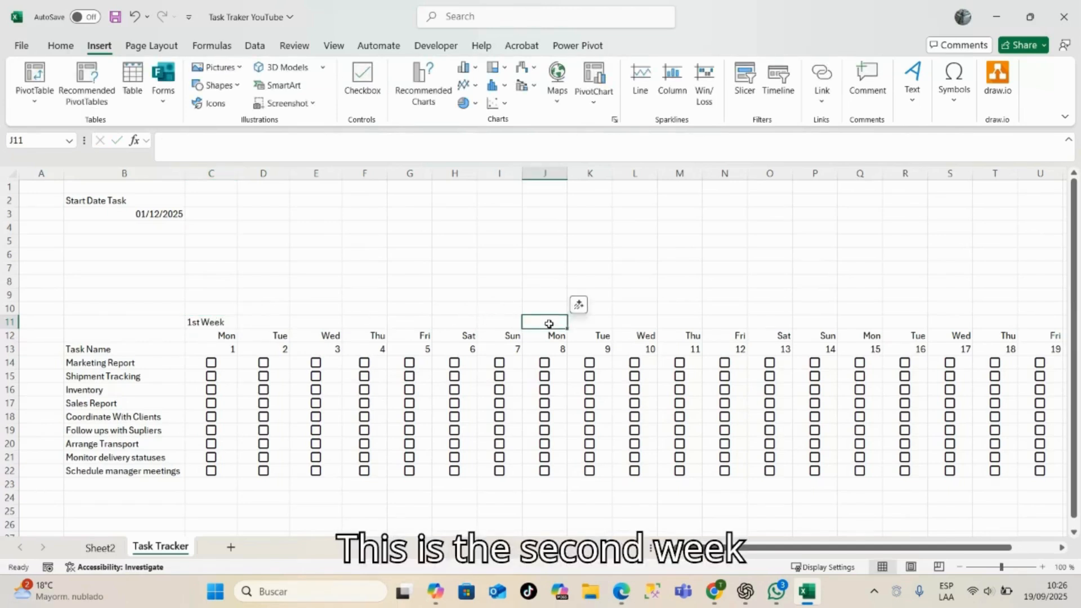
pyautogui.write('2')
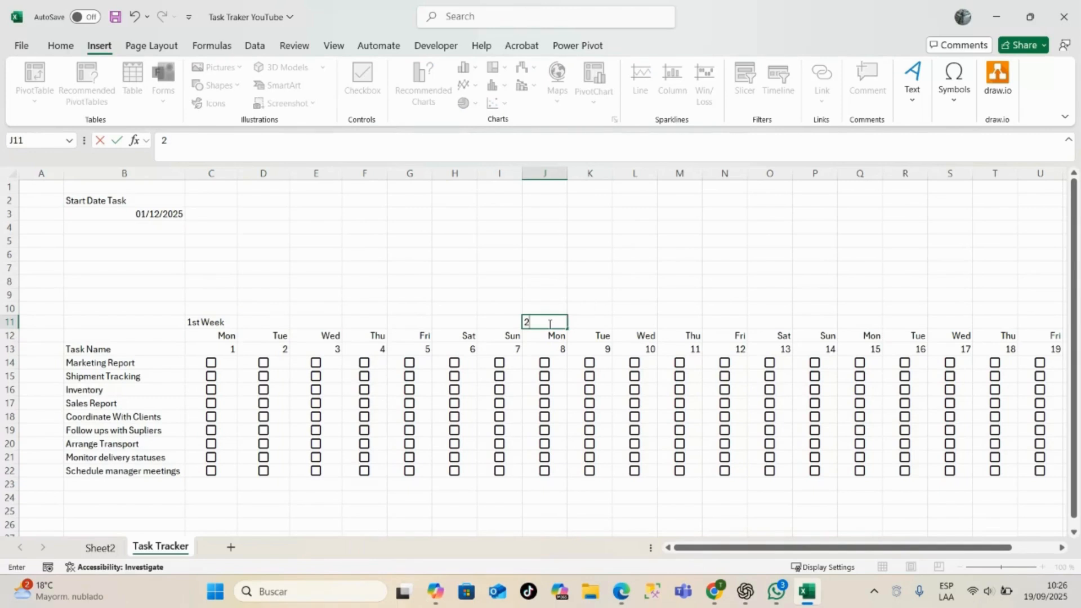
pyautogui.write('nd Week')
pyautogui.moveTo(859, 547); pyautogui.dragTo(960, 549)
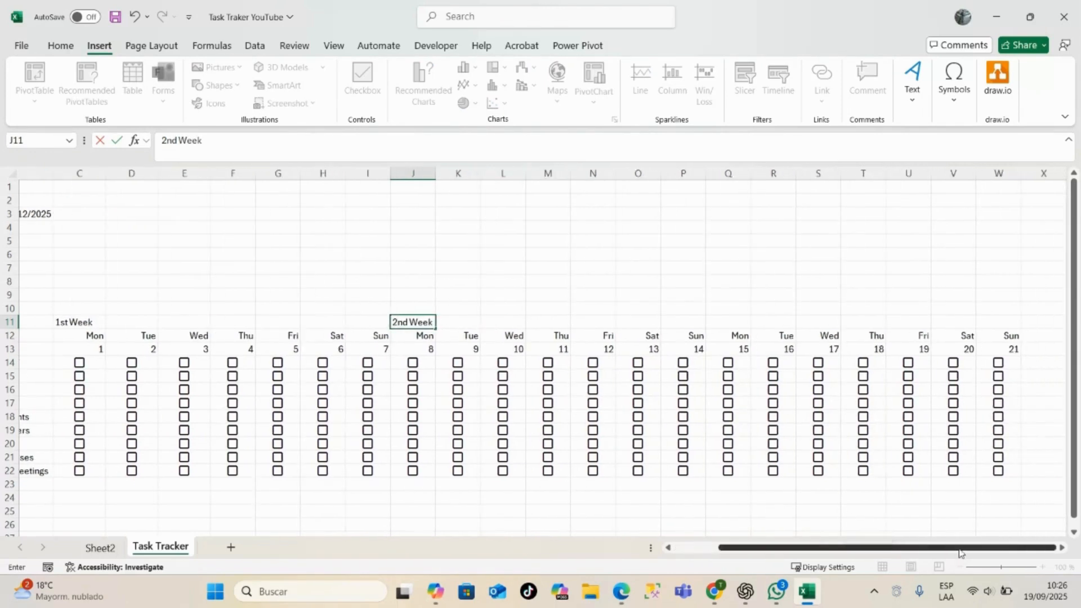
pyautogui.click(725, 322)
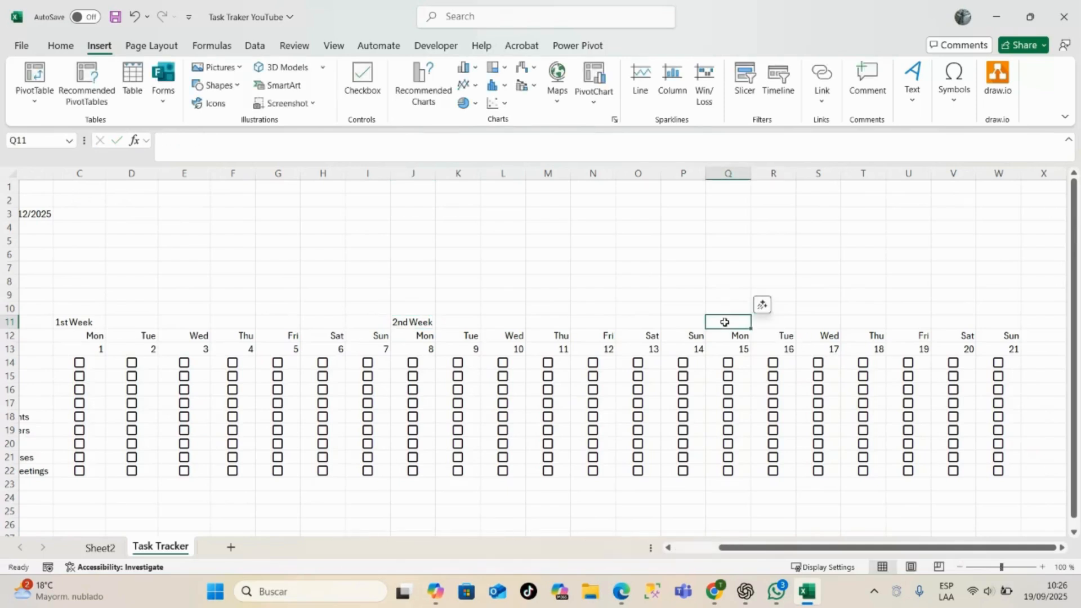
pyautogui.write('3rd W')
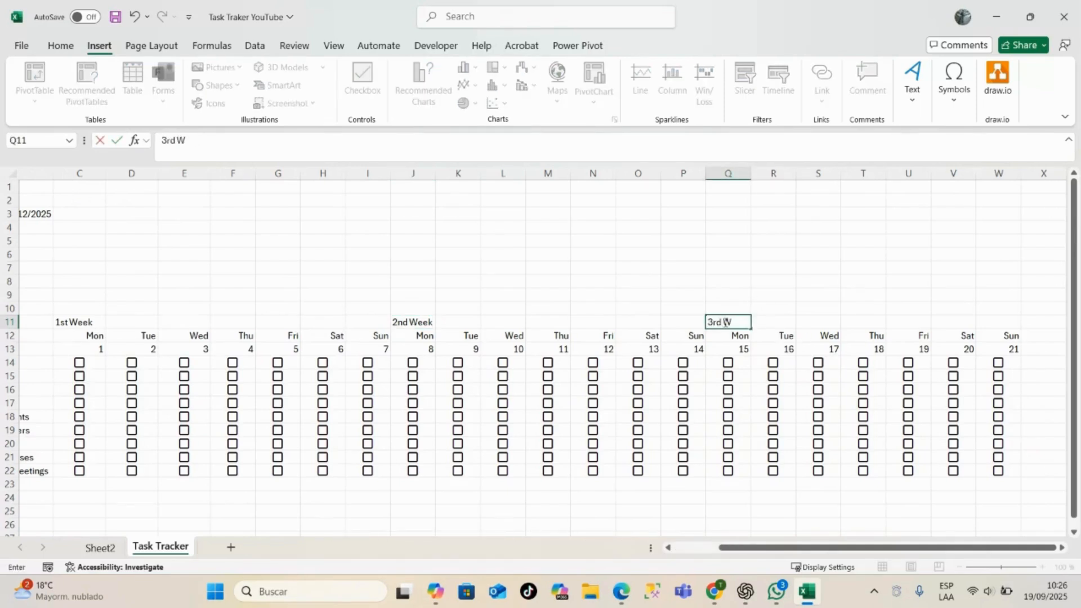
pyautogui.write('eek')
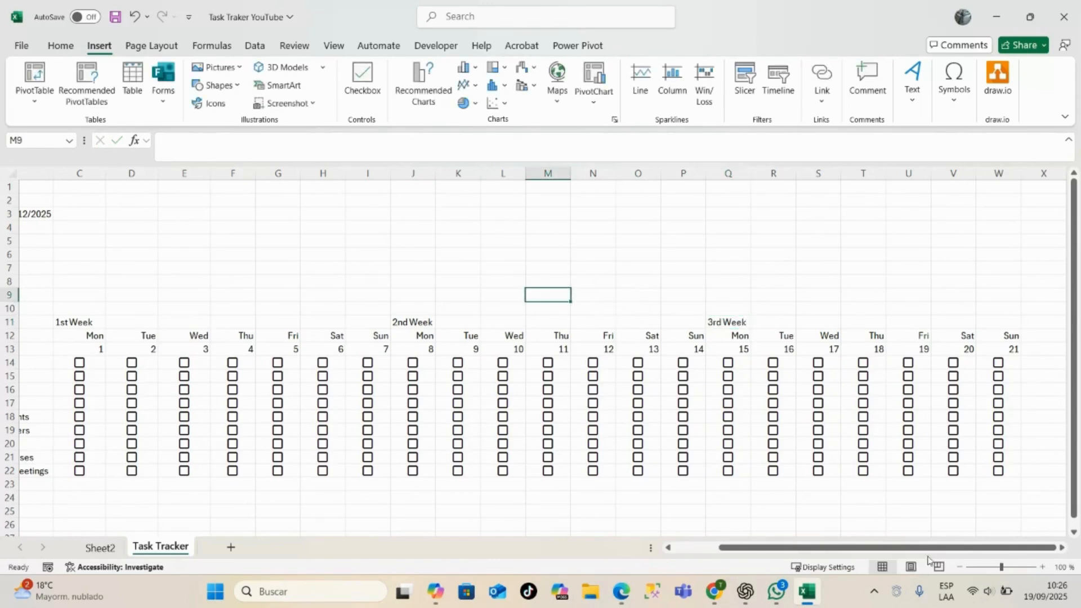
# - Narrow the day columns C through W to one uniform column width
pyautogui.moveTo(943, 549); pyautogui.dragTo(704, 553)
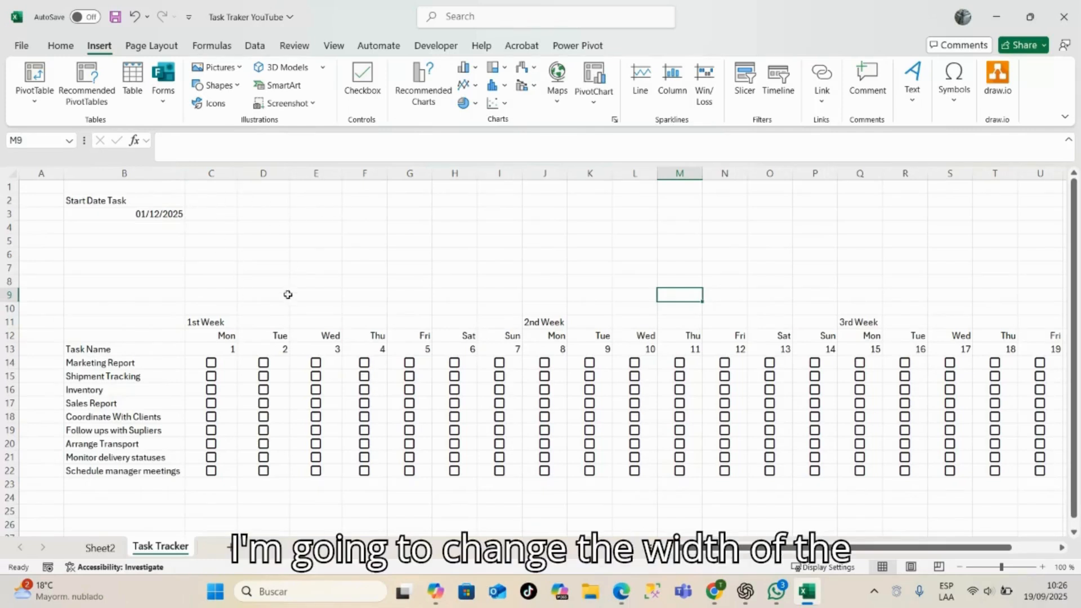
pyautogui.moveTo(212, 173); pyautogui.dragTo(978, 188)
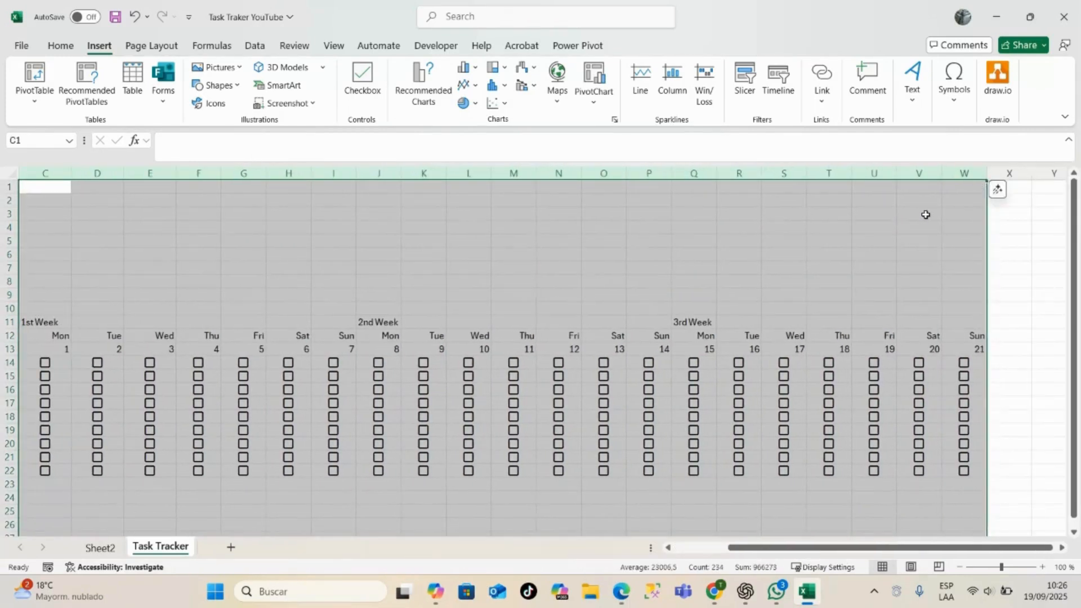
pyautogui.rightClick(474, 172)
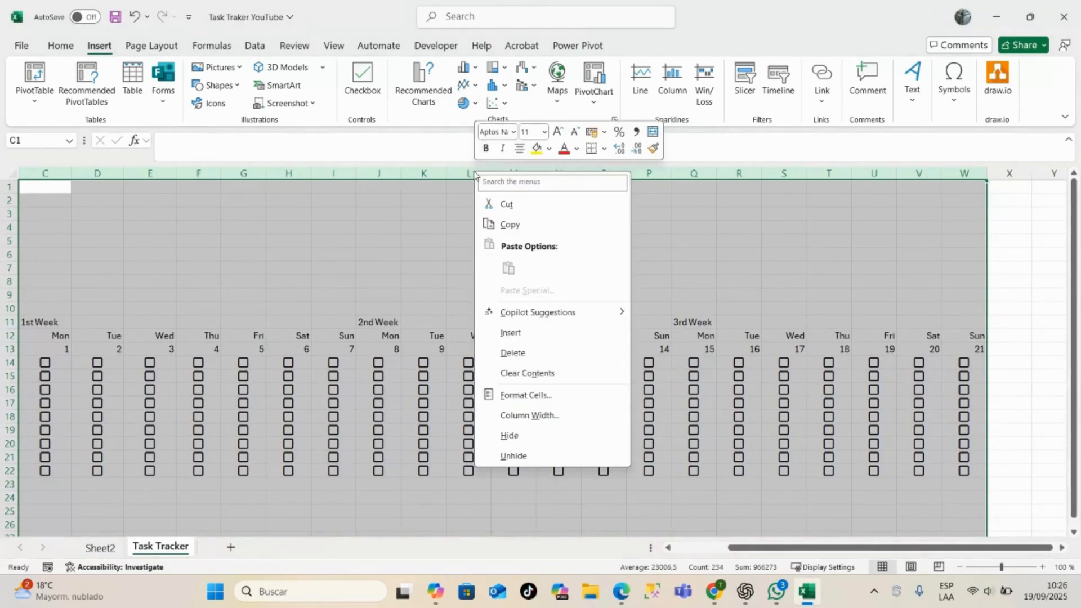
pyautogui.click(537, 416)
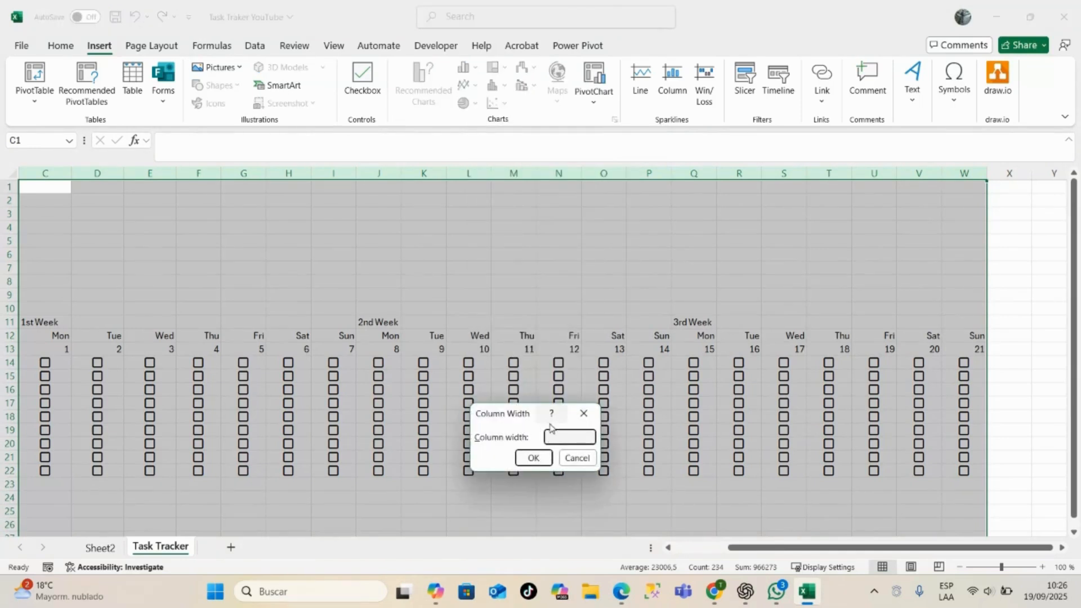
pyautogui.press('Return')
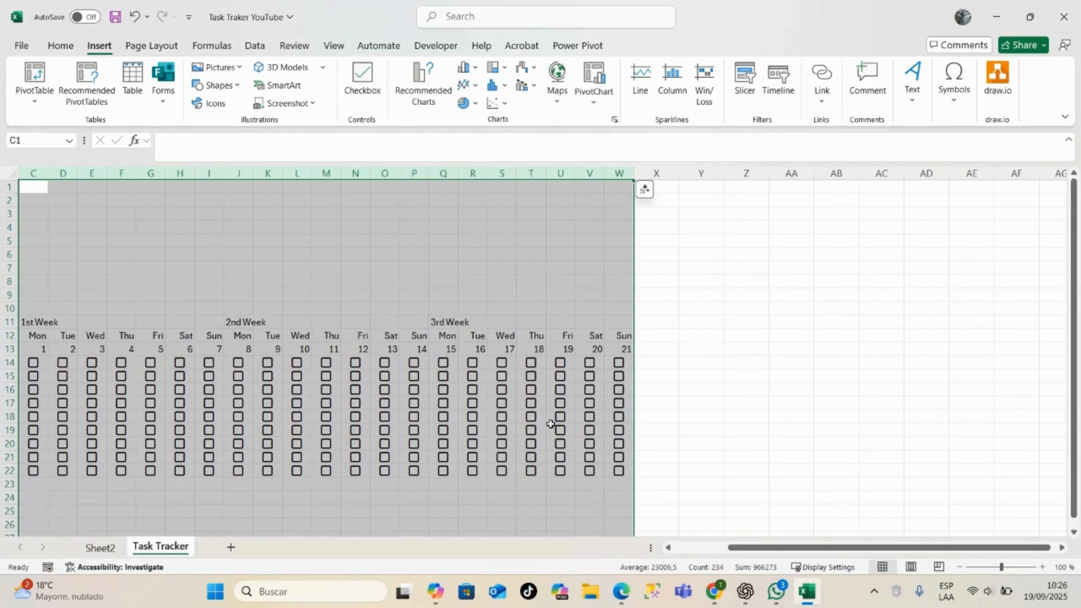
pyautogui.moveTo(1020, 547); pyautogui.dragTo(967, 547)
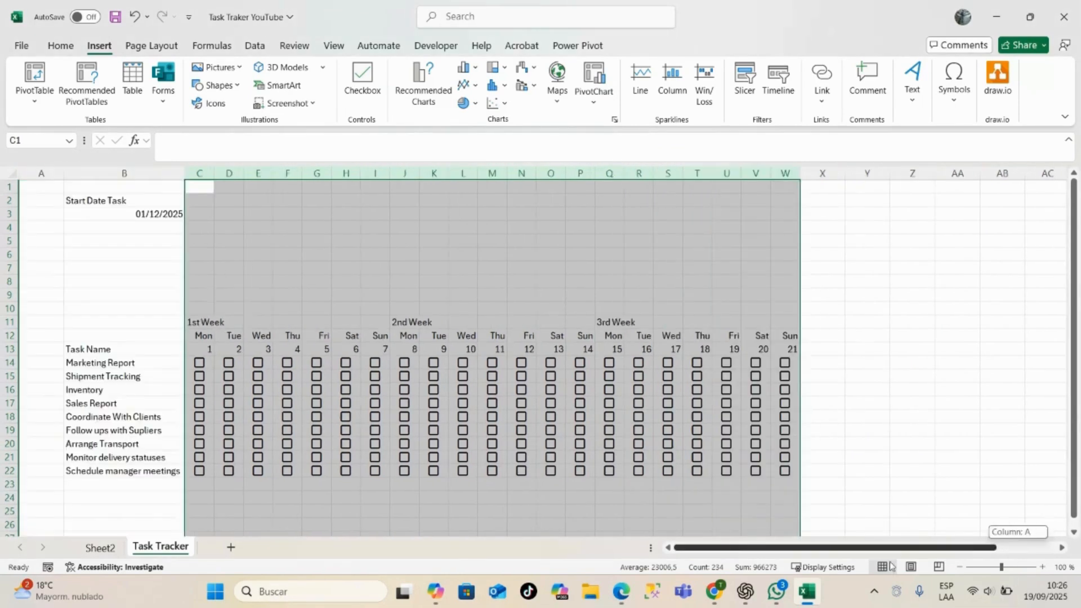
pyautogui.click(434, 279)
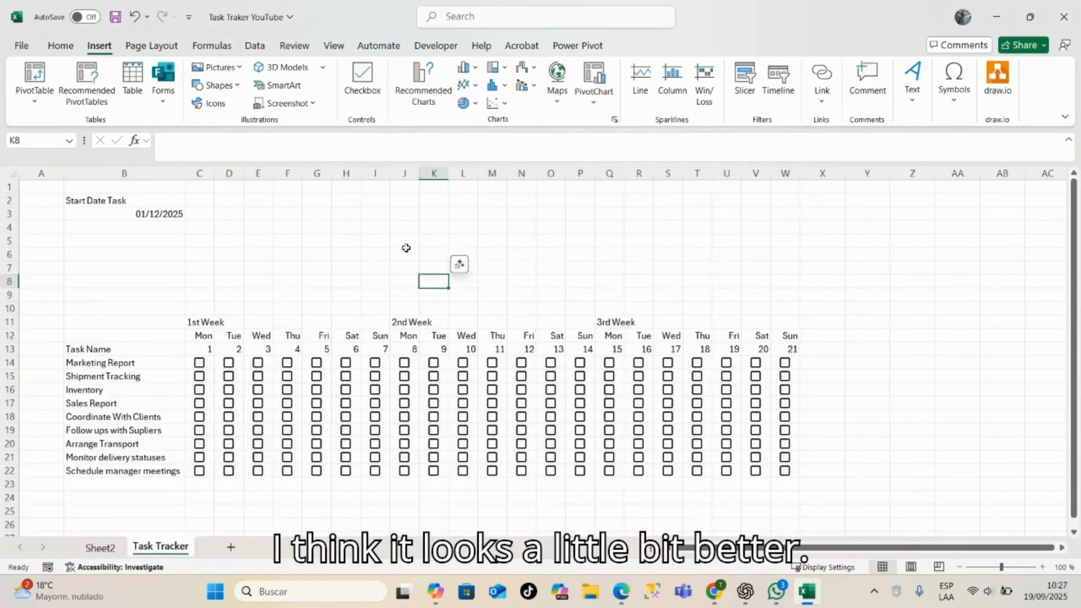
pyautogui.scroll(-1, 332, 292)
pyautogui.scroll(1, 332, 292)
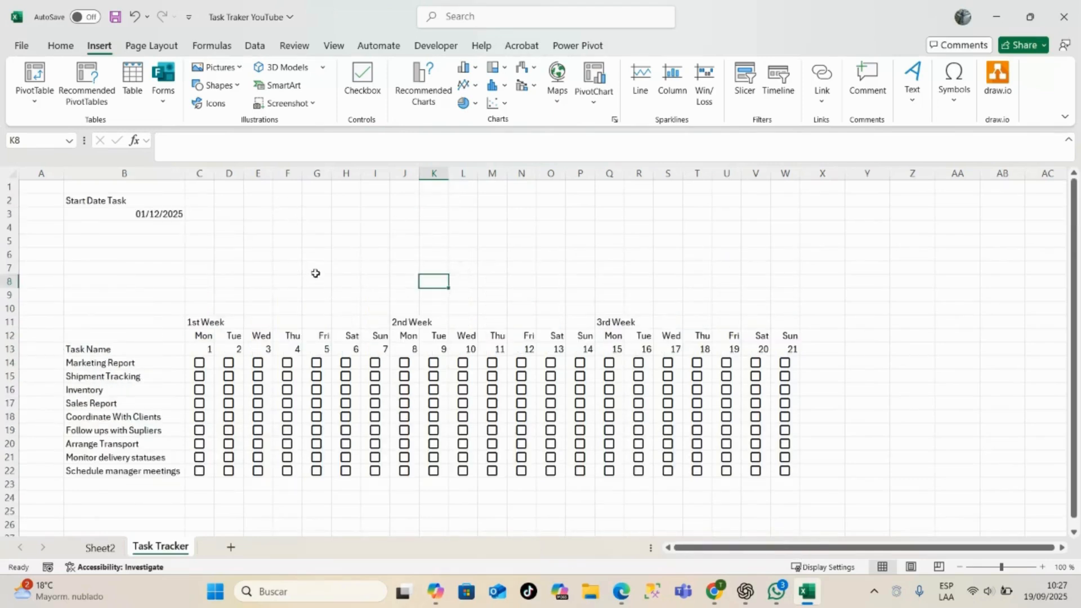
pyautogui.click(345, 254)
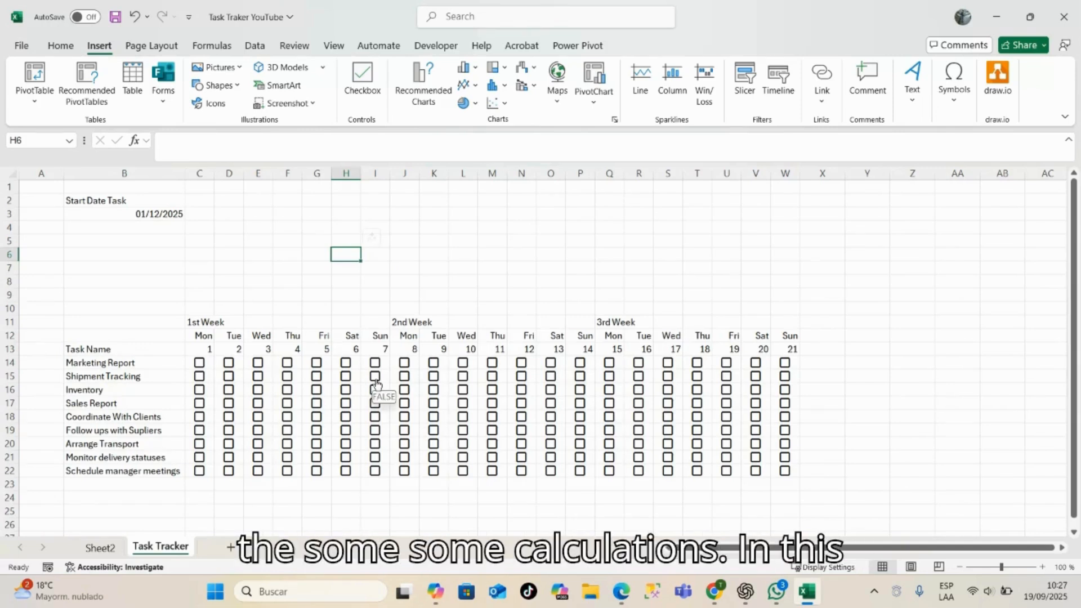
pyautogui.scroll(-2, 377, 384)
pyautogui.scroll(2, 376, 384)
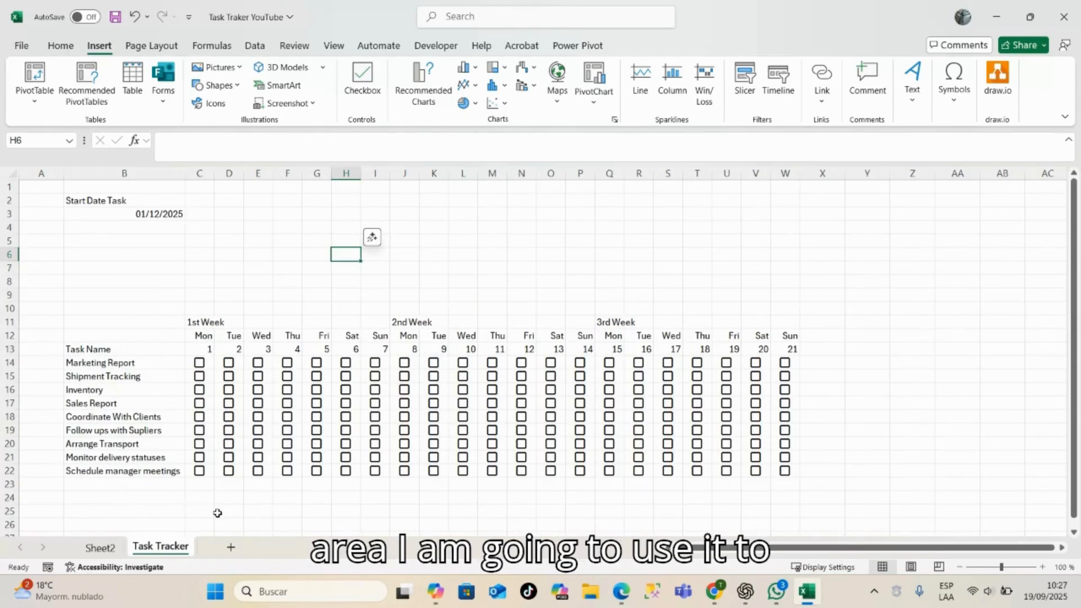
# - Check off Shipment Tracking, Coordinate With Clients and Follow ups with Supliers for day 1
pyautogui.click(200, 376)
pyautogui.click(200, 397)
pyautogui.click(199, 417)
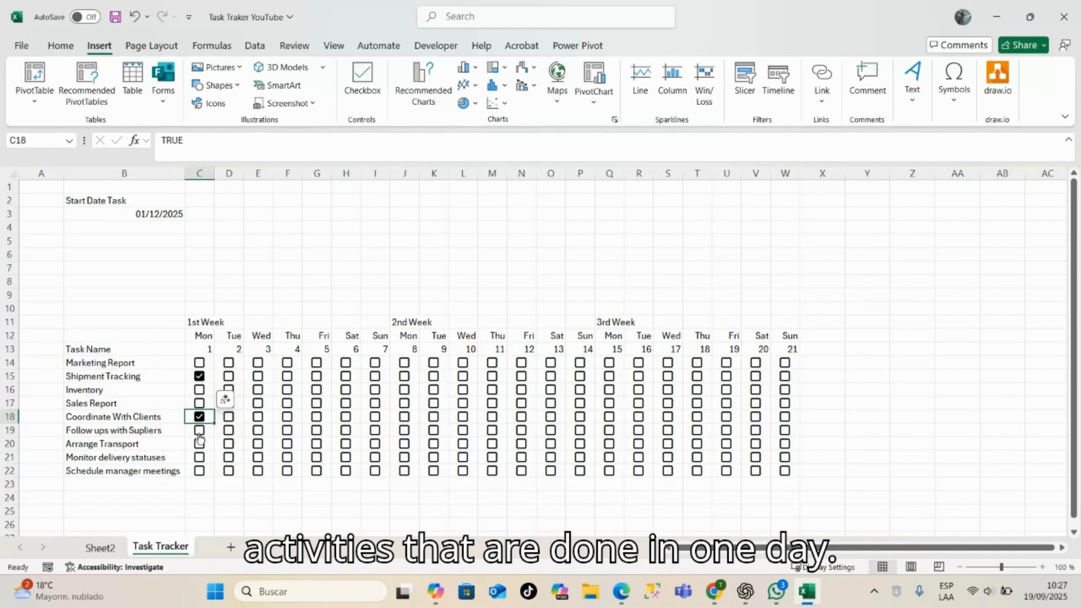
pyautogui.click(199, 431)
pyautogui.click(200, 452)
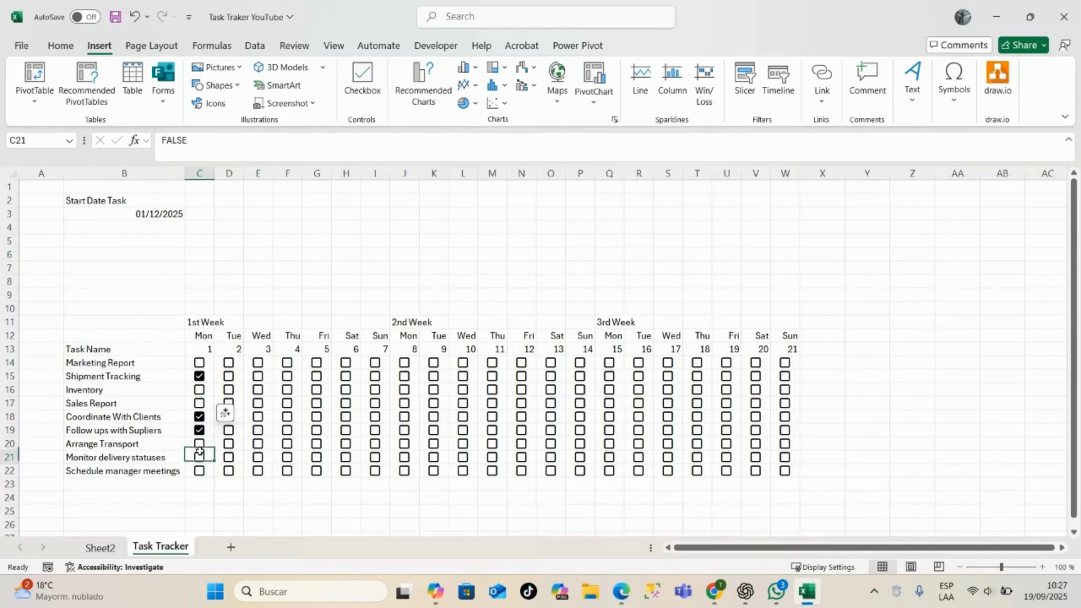
pyautogui.click(833, 365)
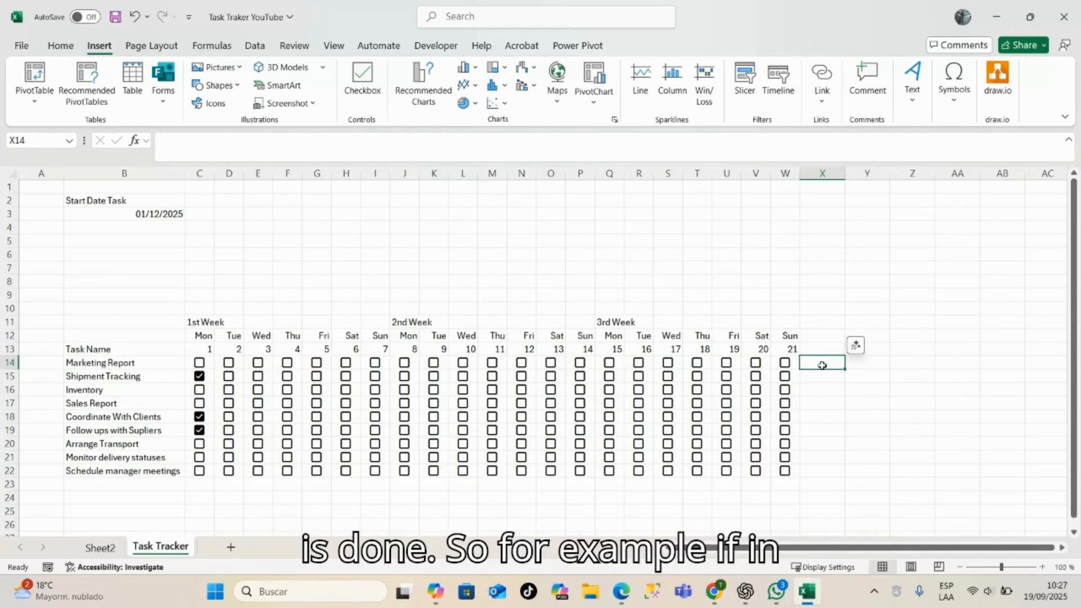
# - Check off Marketing Report for days 3, 4, 10, 16, 17 and 18
pyautogui.click(258, 363)
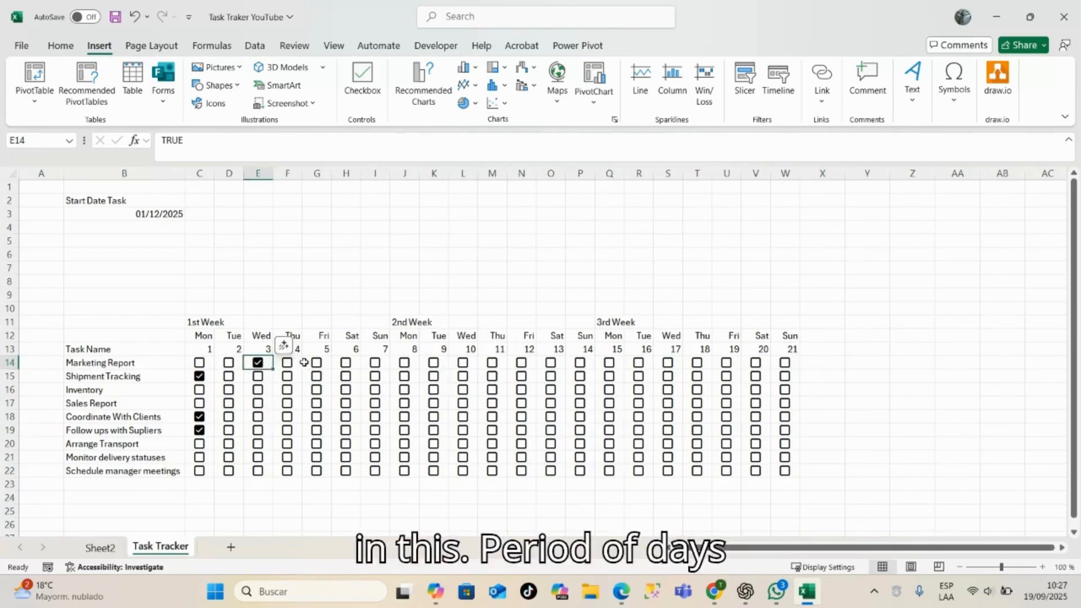
pyautogui.click(287, 363)
pyautogui.click(463, 364)
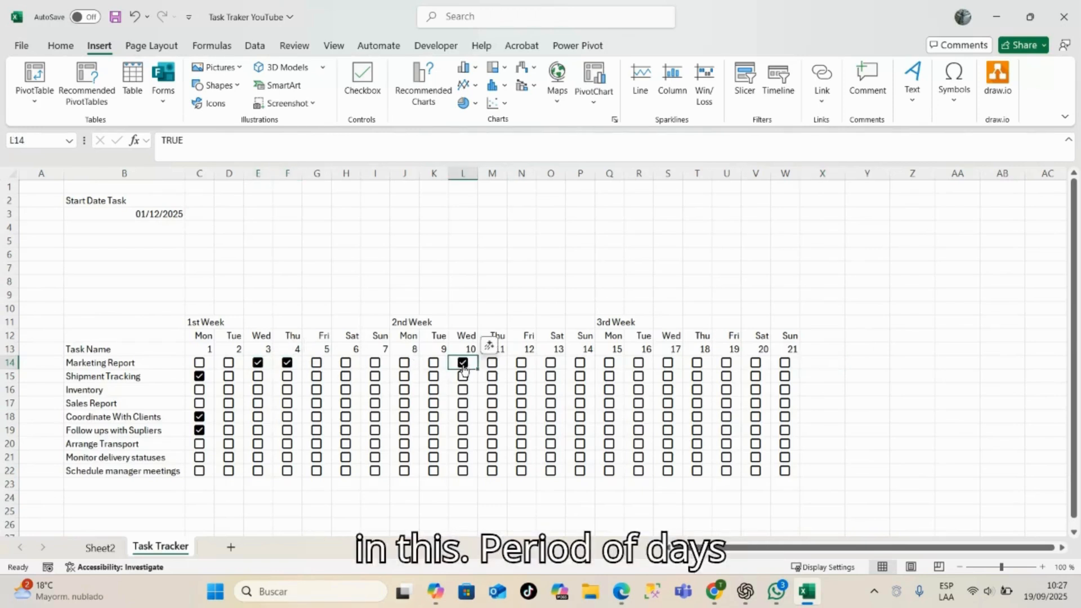
pyautogui.click(637, 365)
pyautogui.click(668, 362)
pyautogui.click(697, 362)
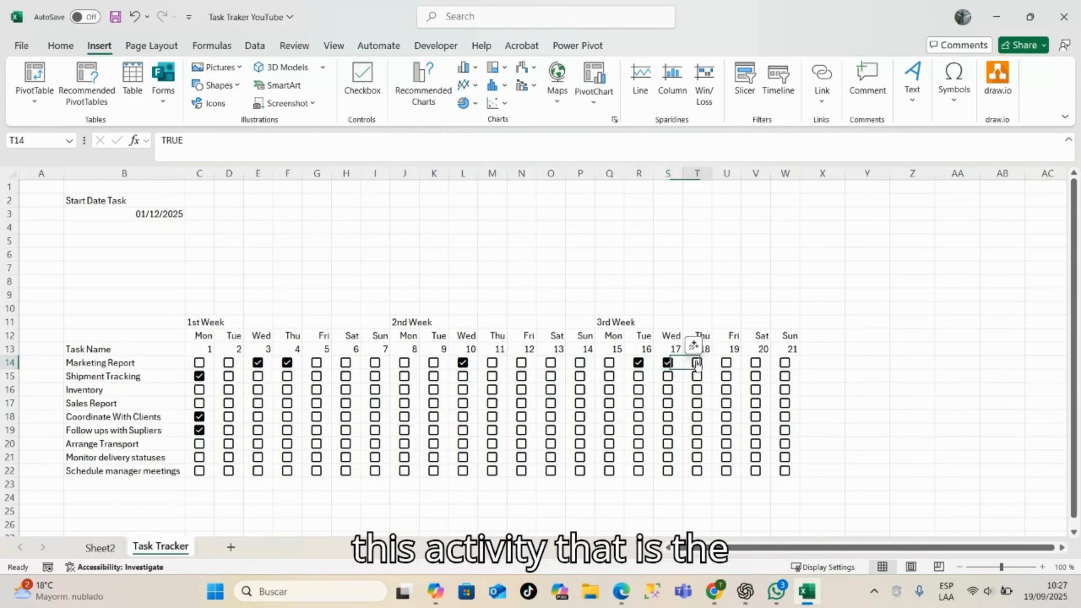
pyautogui.click(731, 362)
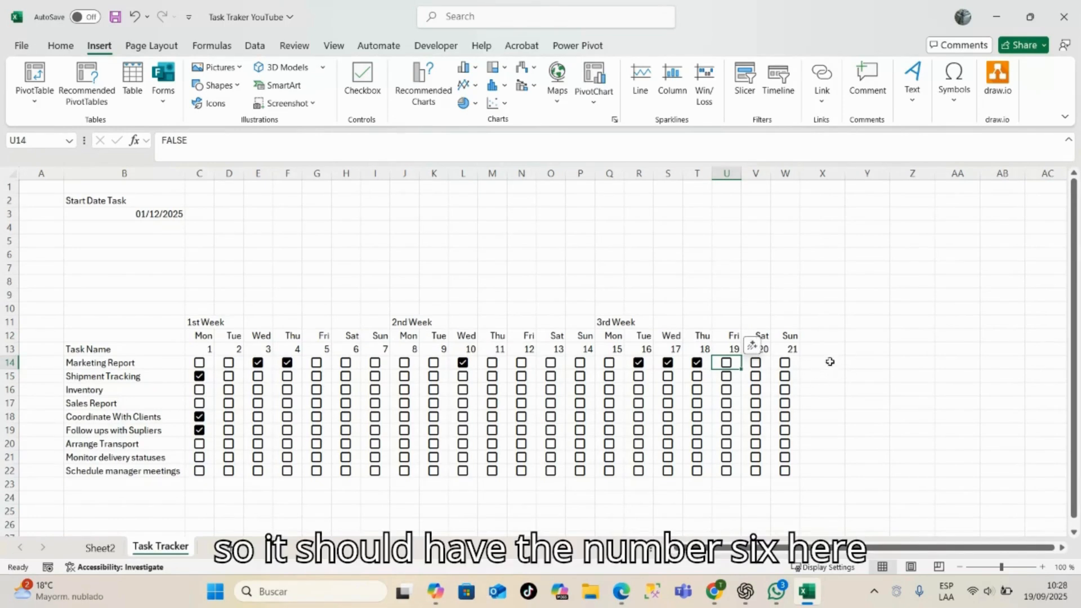
# - Enter the row label Tasks in B24, below the task list
pyautogui.click(195, 483)
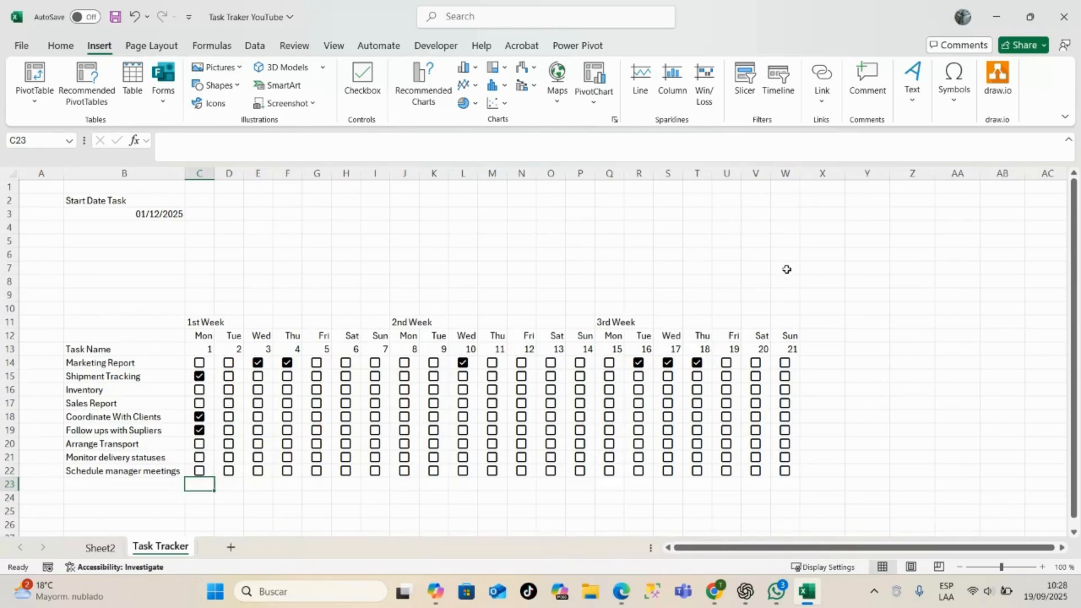
pyautogui.scroll(-2, 666, 351)
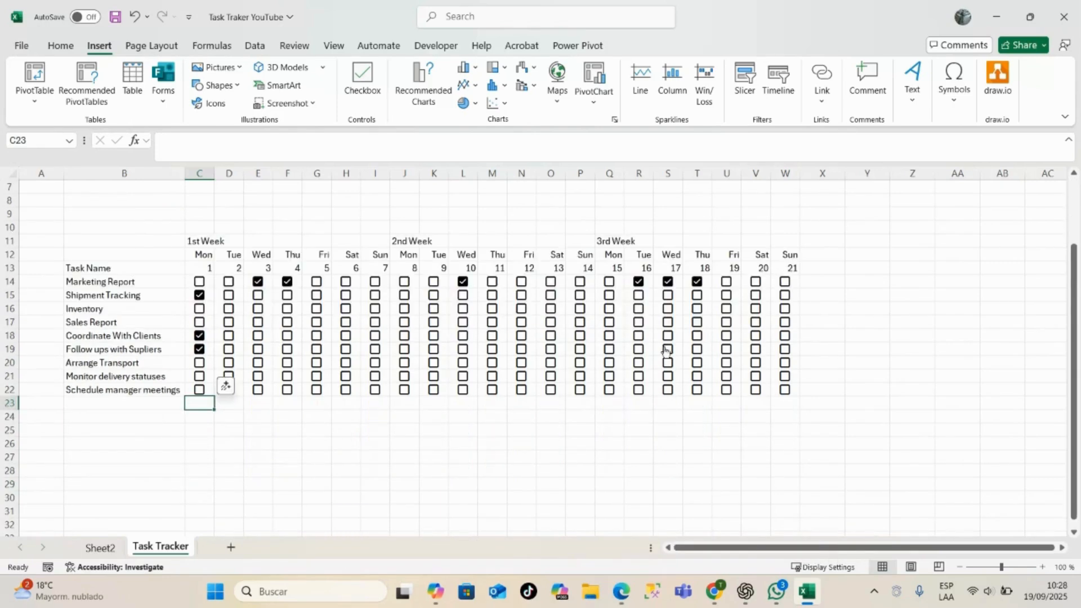
pyautogui.click(142, 415)
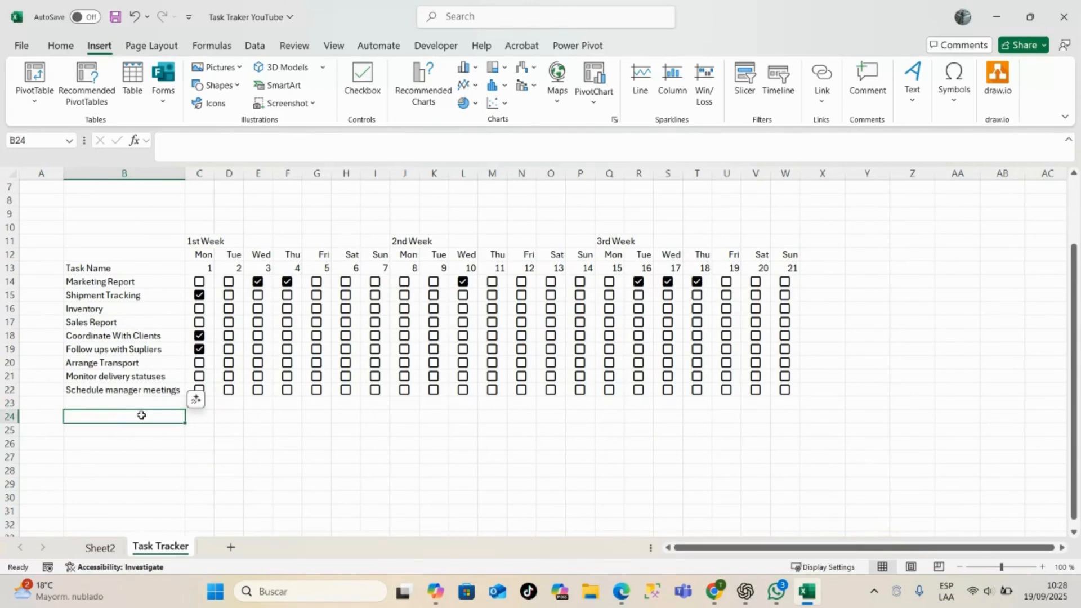
pyautogui.write('A')
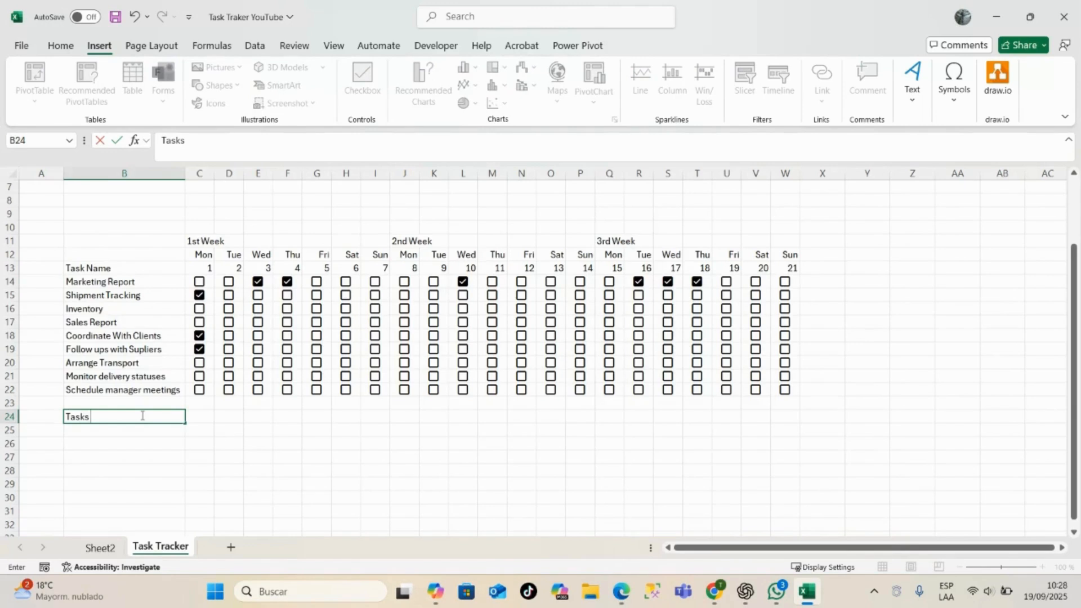
pyautogui.press('Tab')
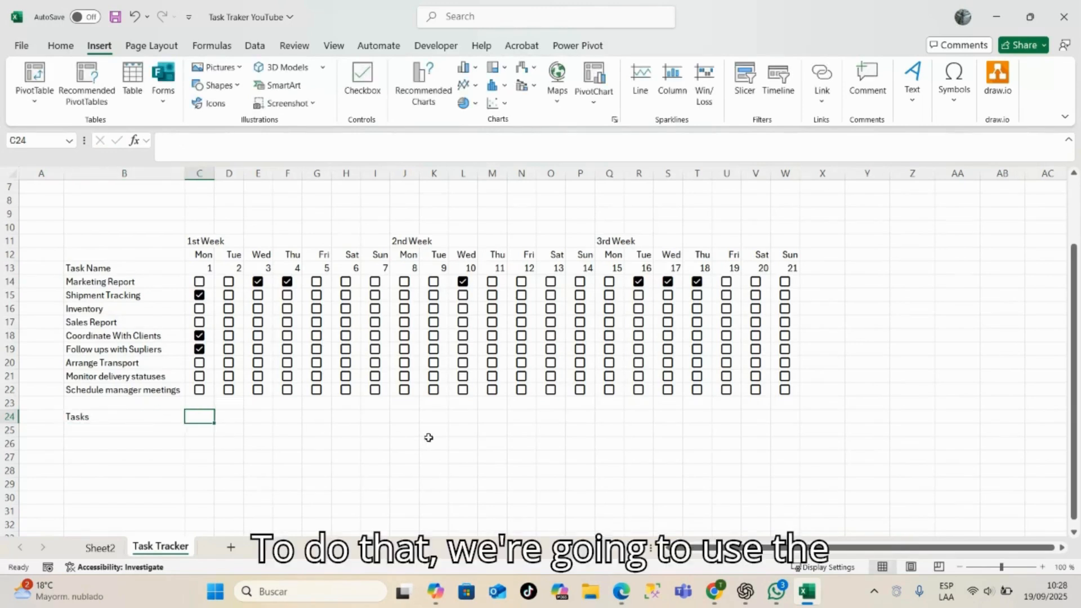
# - Count day 1's completed tasks in C24 with the formula =COUNTIF(C14:C22;"true")
pyautogui.write('?')
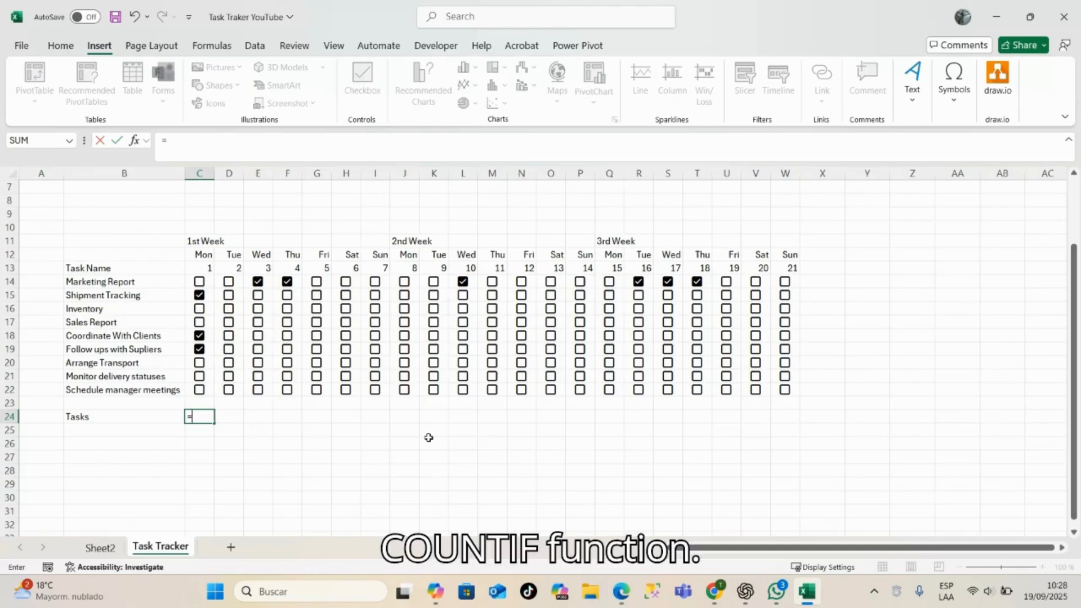
pyautogui.write('count')
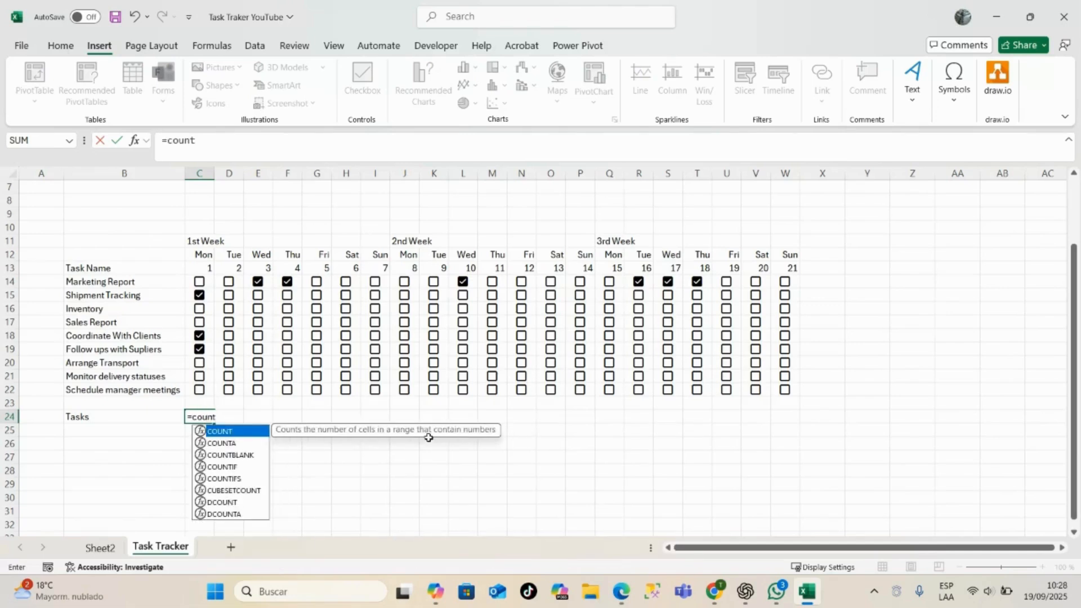
pyautogui.press('Down')
pyautogui.press('Down')
pyautogui.press('Down')
pyautogui.press('Tab')
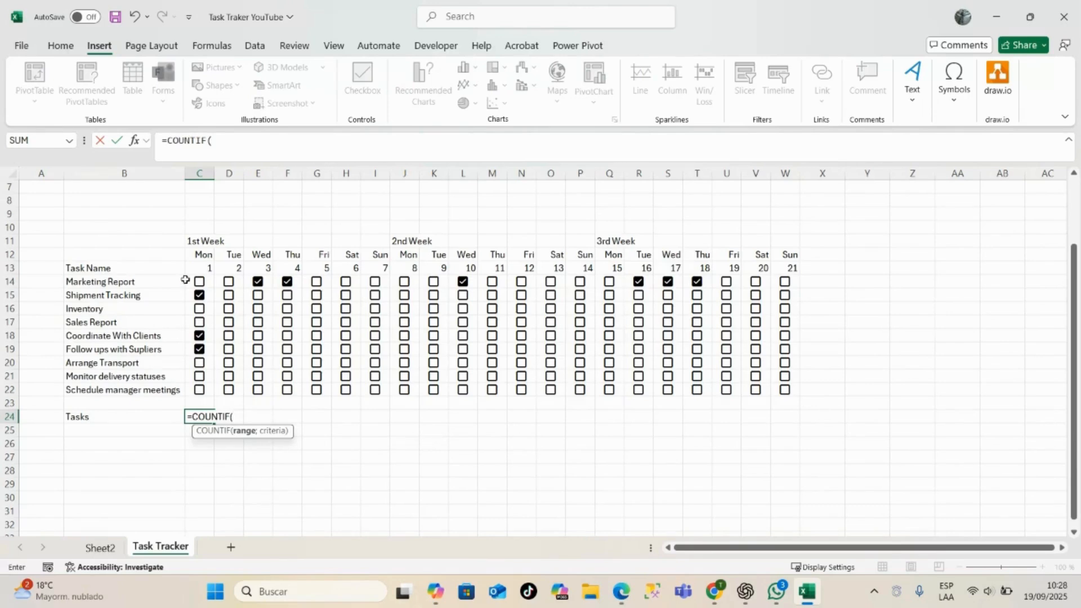
pyautogui.moveTo(187, 280); pyautogui.dragTo(199, 390)
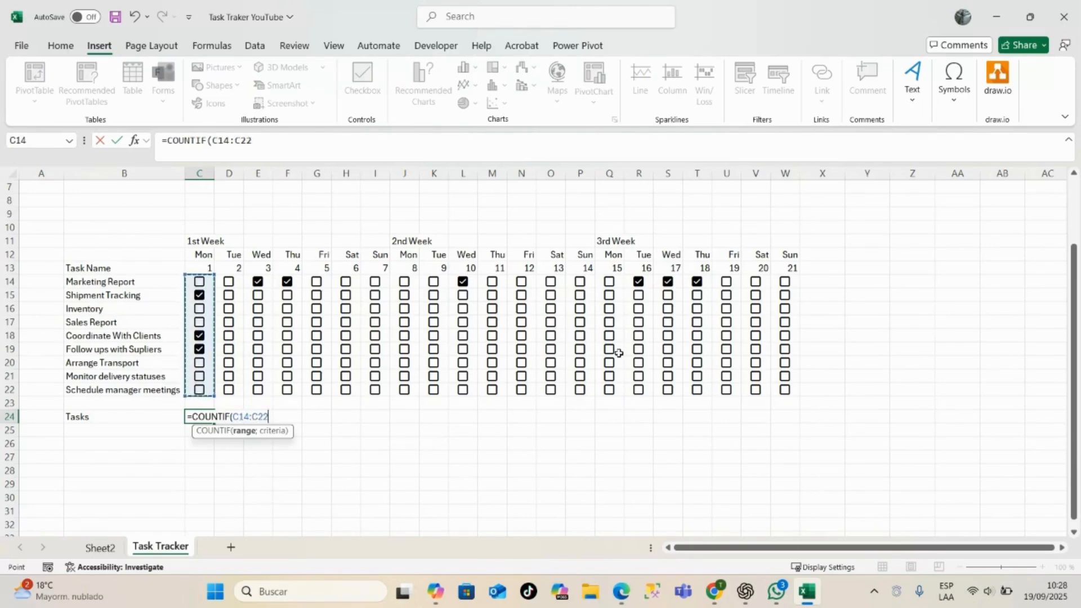
pyautogui.write(';')
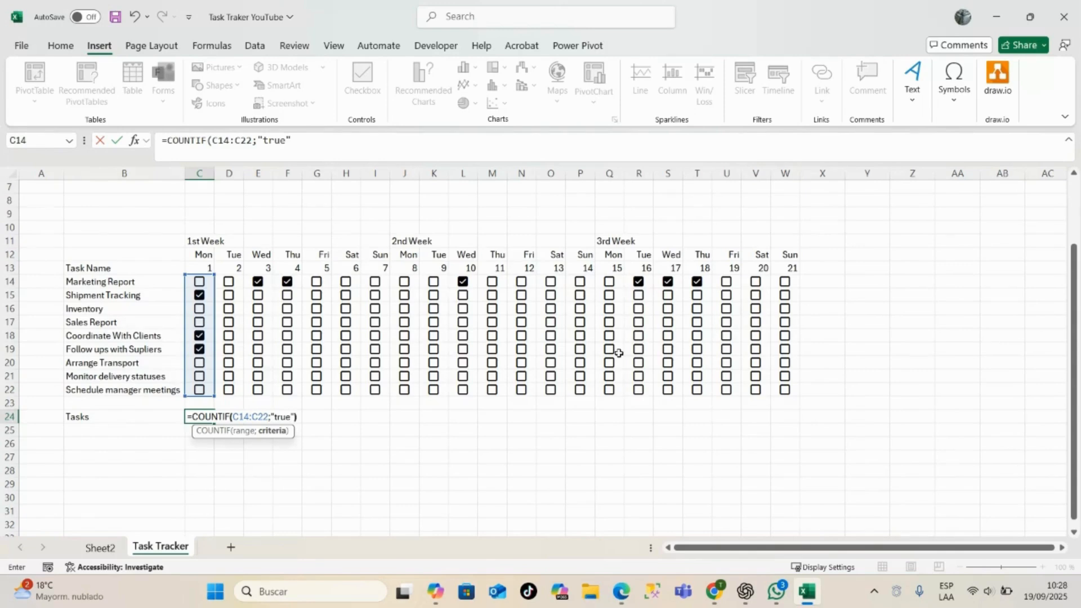
pyautogui.write('"true")')
pyautogui.press('Return')
pyautogui.click(230, 469)
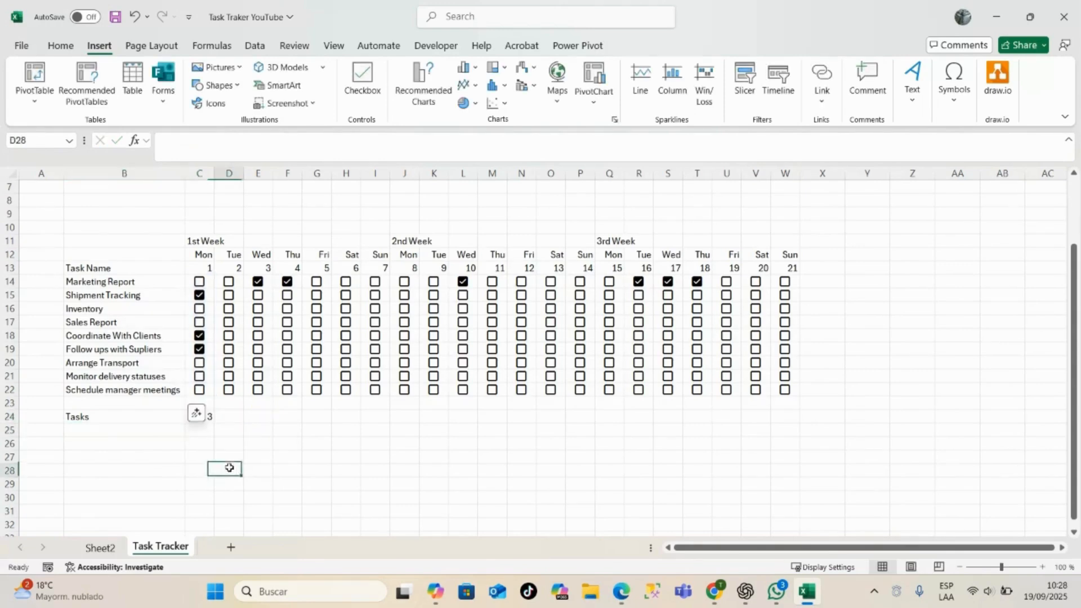
pyautogui.click(217, 422)
pyautogui.click(204, 422)
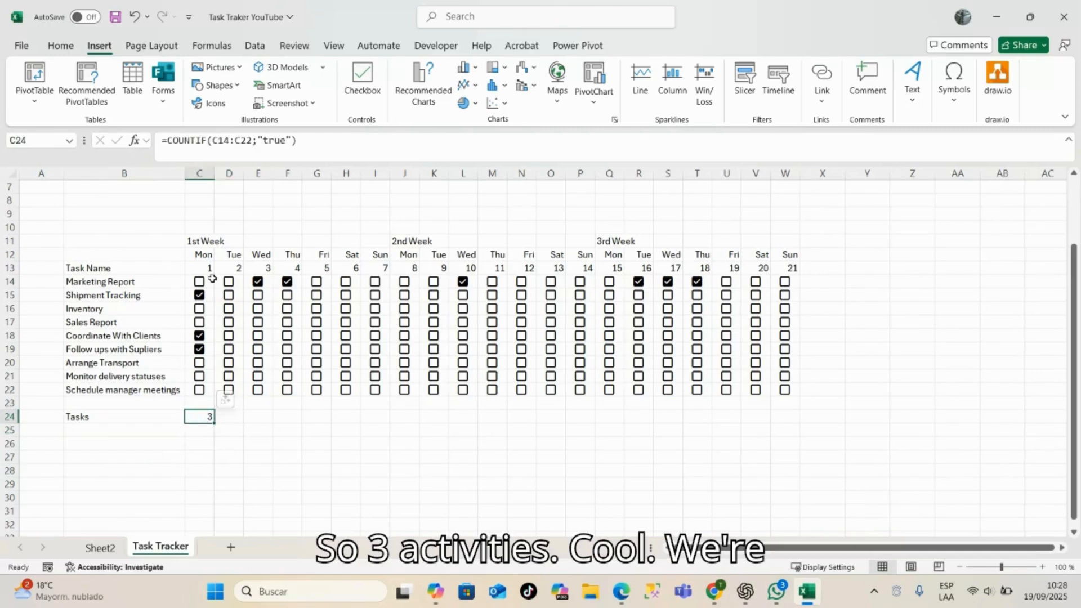
# - Enter the row label % in B25, below the Tasks label
pyautogui.click(131, 429)
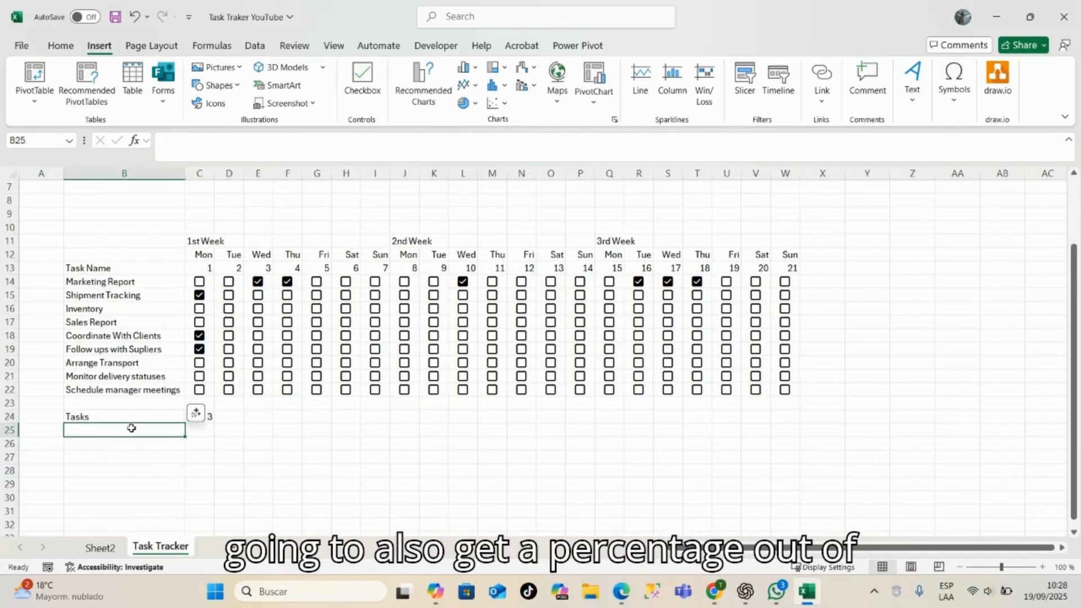
pyautogui.write('%')
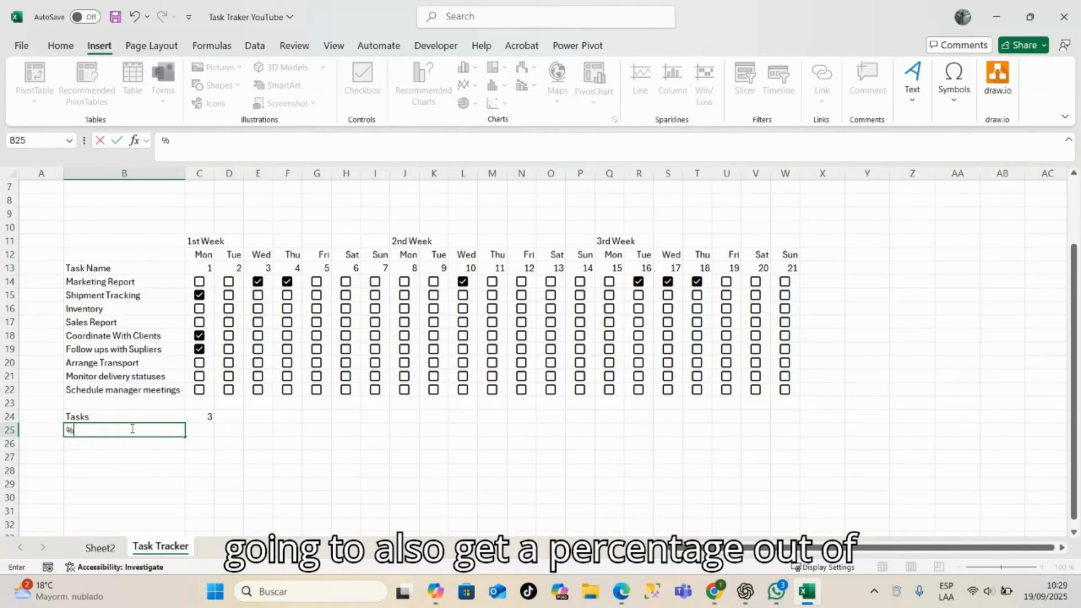
pyautogui.press('Tab')
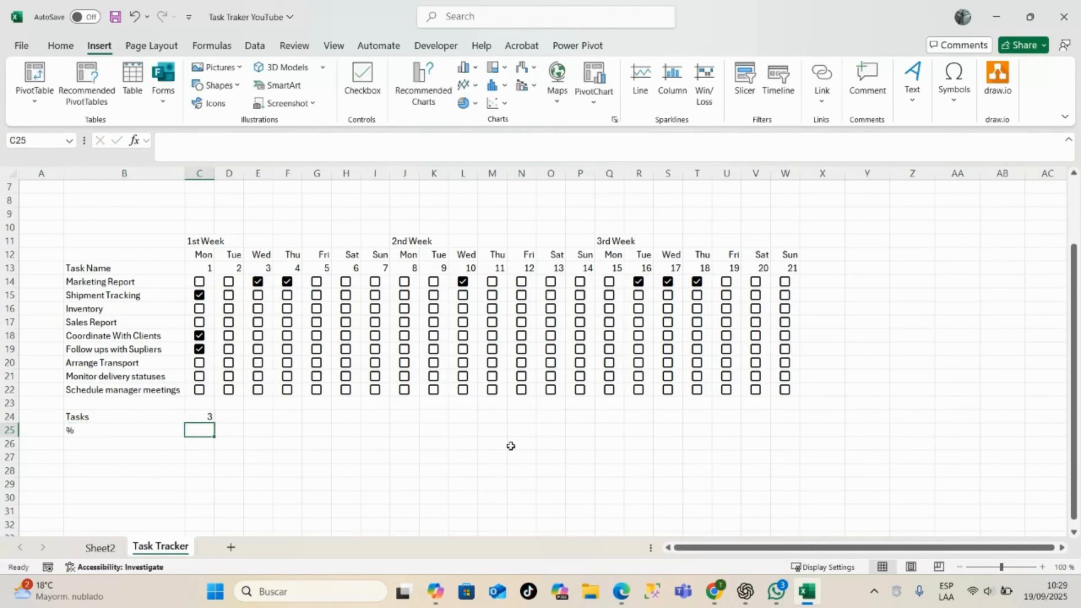
# - Begin a formula in C25 that divides C24 by the COUNTA function
pyautogui.write('=')
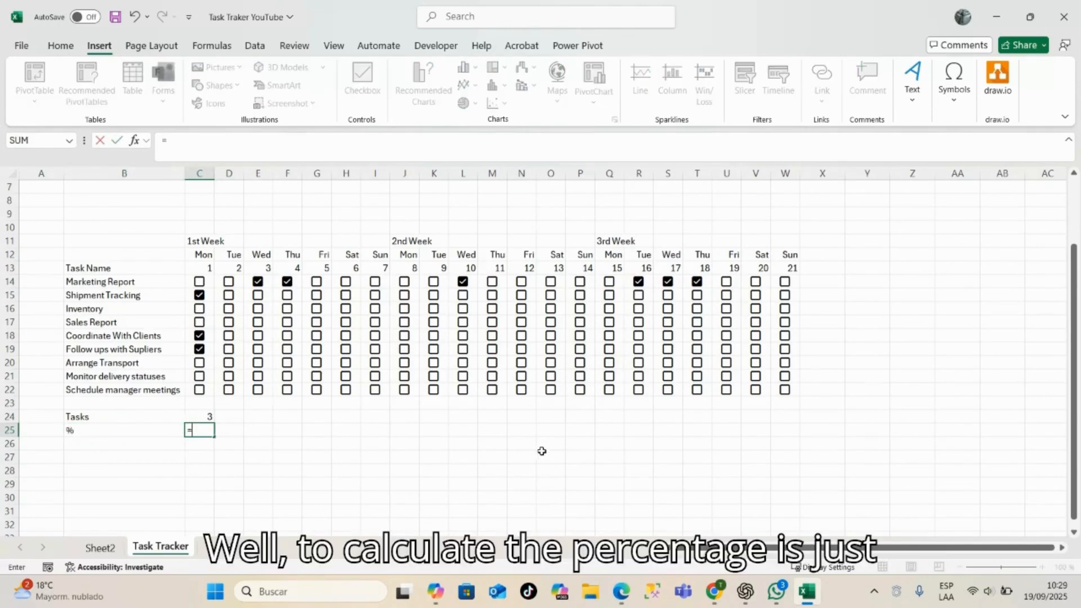
pyautogui.click(193, 419)
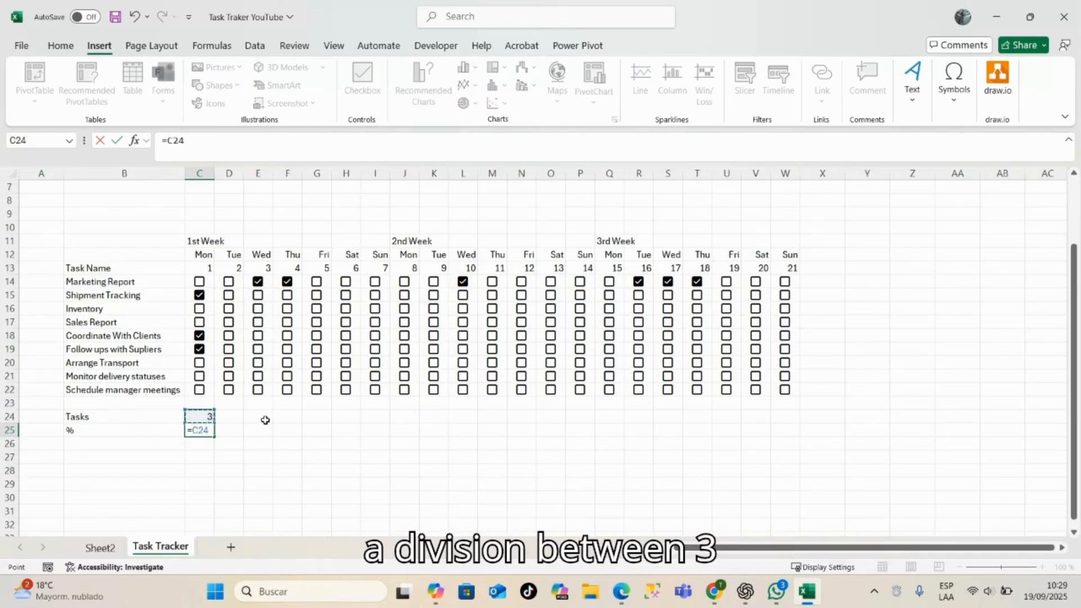
pyautogui.write('/coi')
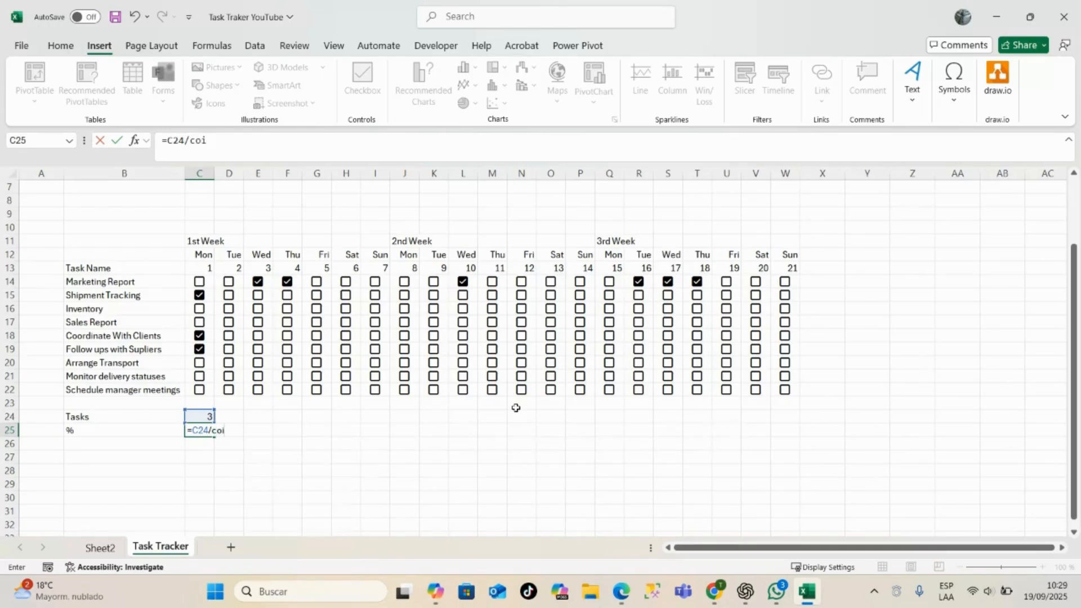
pyautogui.press('BackSpace')
pyautogui.write('un')
pyautogui.press('Down')
pyautogui.press('Down')
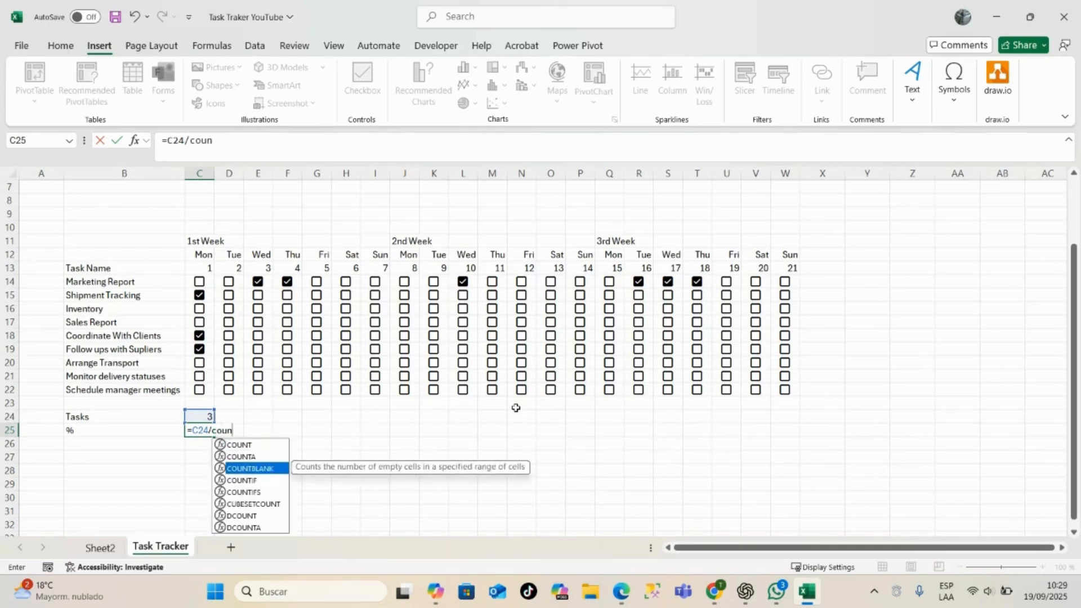
pyautogui.press('Up')
pyautogui.press('Tab')
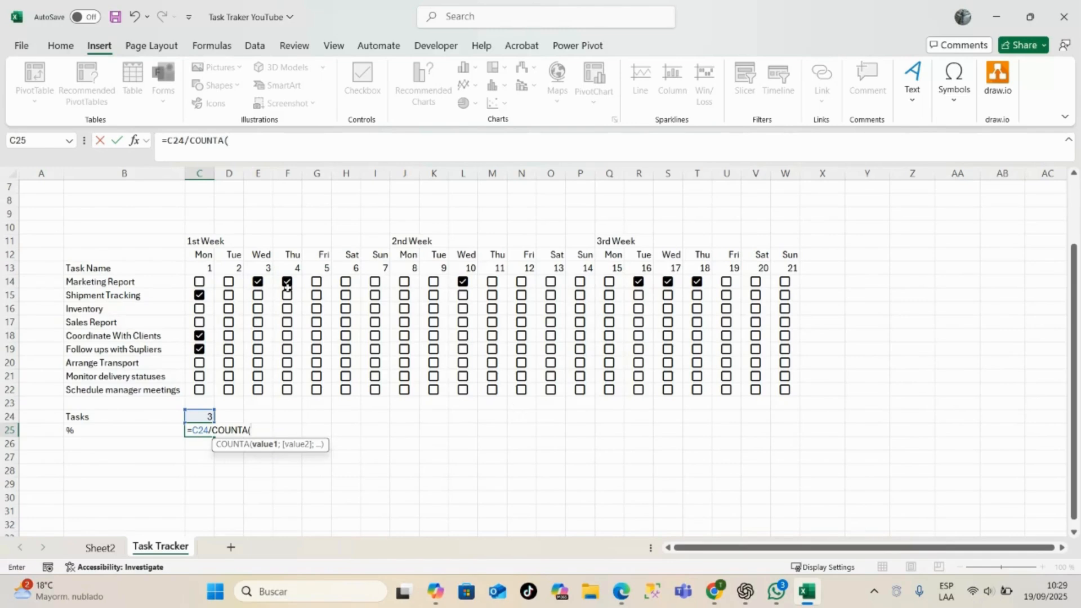
pyautogui.moveTo(180, 281)
pyautogui.mouseDown()
pyautogui.moveTo(194, 282)
pyautogui.moveTo(194, 363)
pyautogui.moveTo(194, 296)
pyautogui.moveTo(183, 281)
pyautogui.mouseUp()
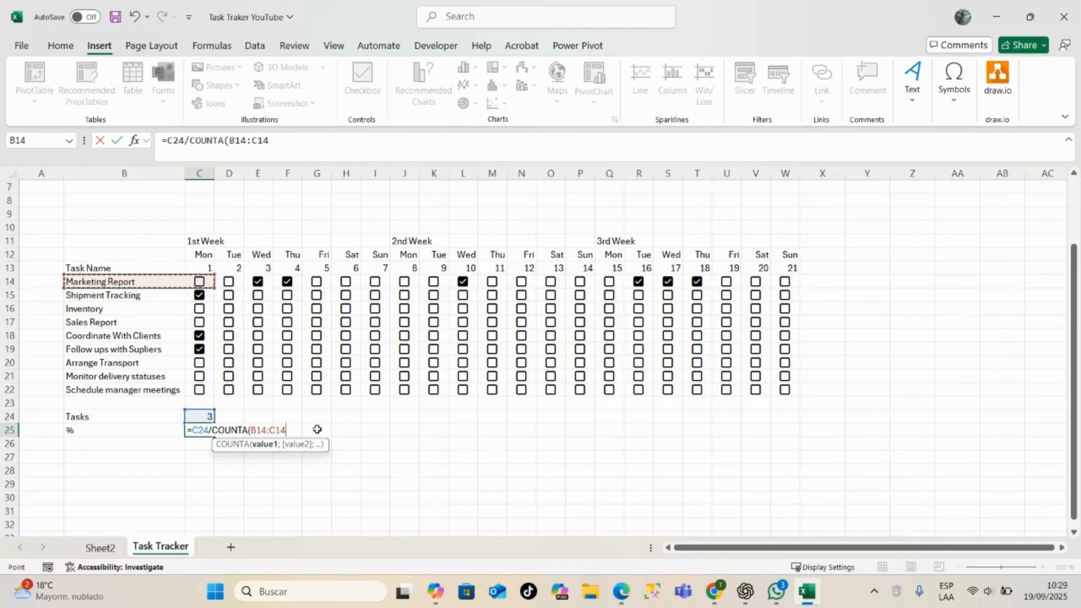
pyautogui.press('BackSpace')
pyautogui.press('BackSpace')
pyautogui.press('BackSpace')
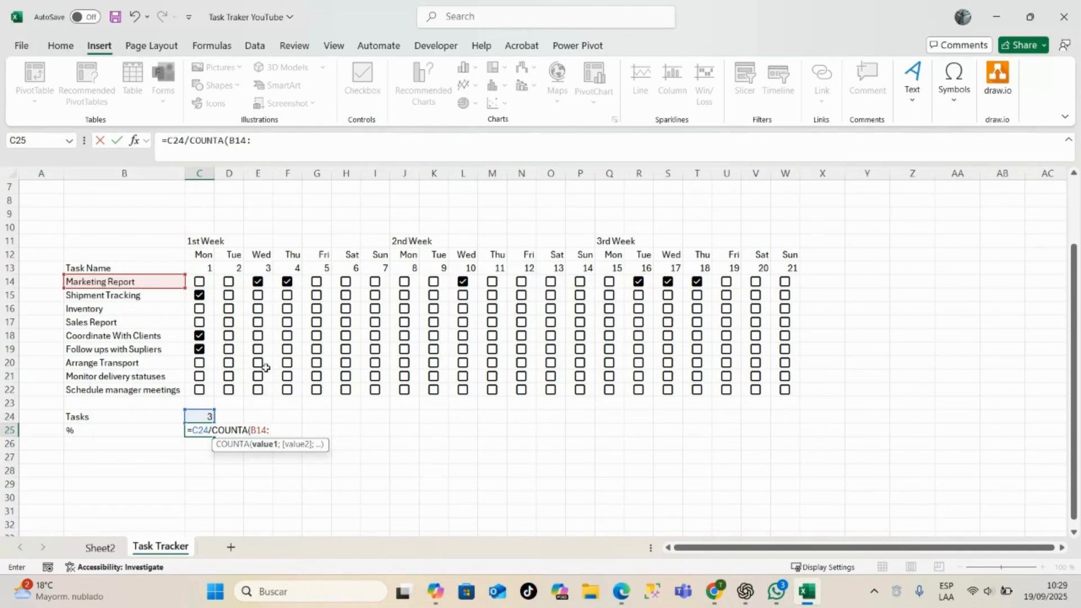
pyautogui.press('BackSpace')
pyautogui.press('BackSpace')
pyautogui.press('BackSpace')
pyautogui.press('BackSpace')
pyautogui.press('BackSpace')
pyautogui.write('(')
# - Complete the formula in C25 with day 1's checkbox range C14:C22 as the COUNTA argument
pyautogui.click(189, 280)
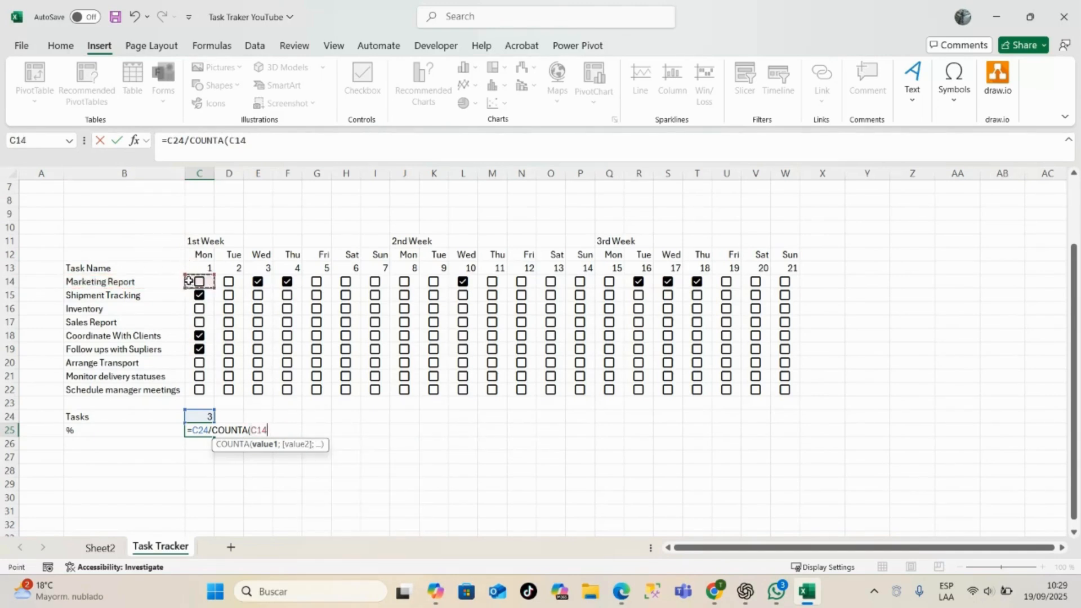
pyautogui.moveTo(189, 281); pyautogui.dragTo(196, 389)
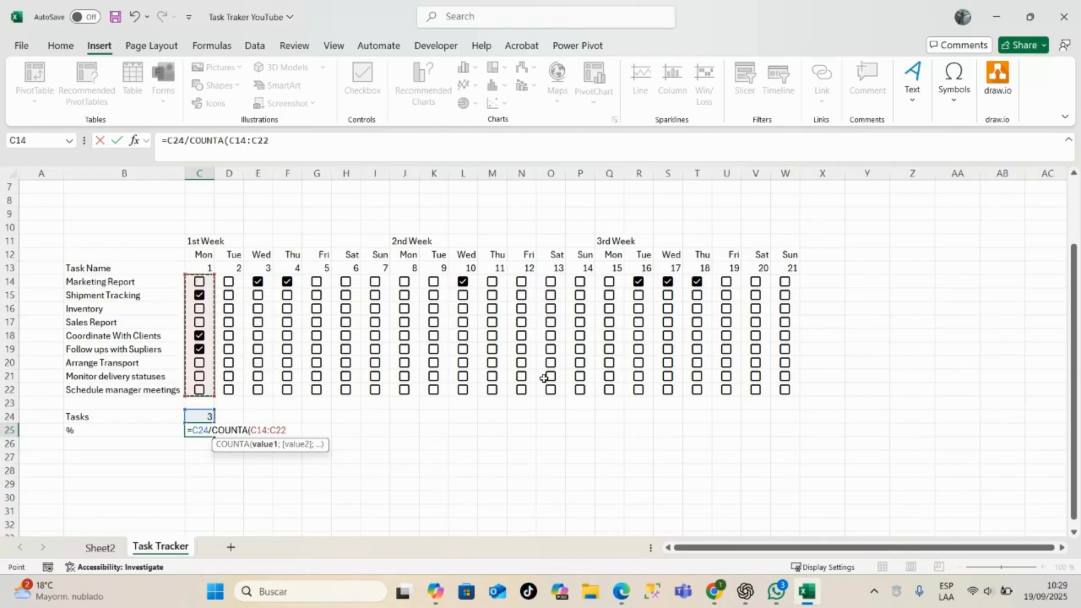
pyautogui.press('Return')
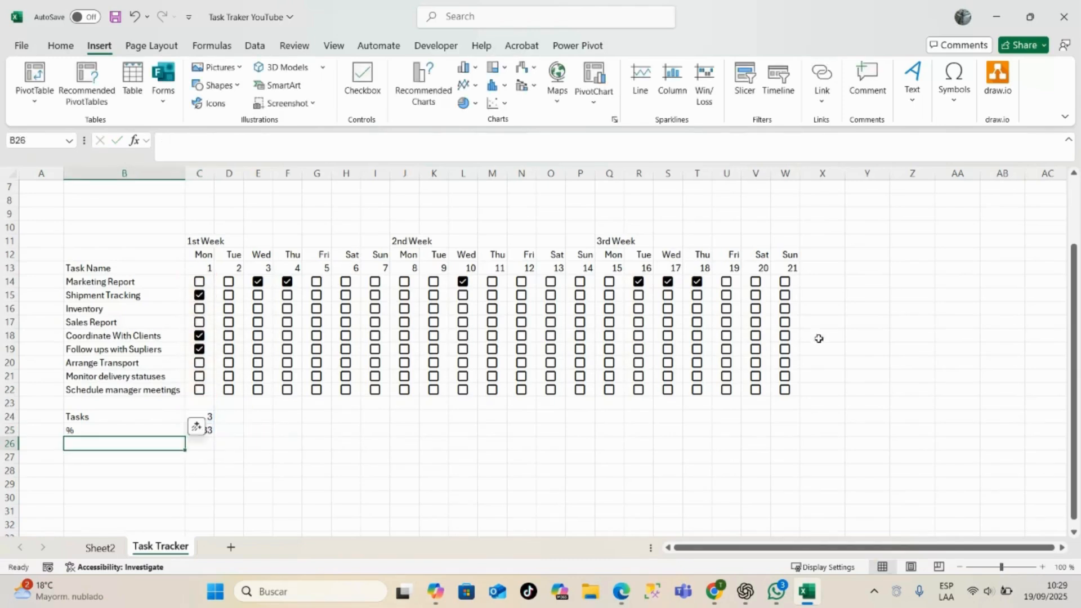
# - Format the day 1 completion ratio in C25 as a percentage
pyautogui.click(492, 445)
pyautogui.click(192, 430)
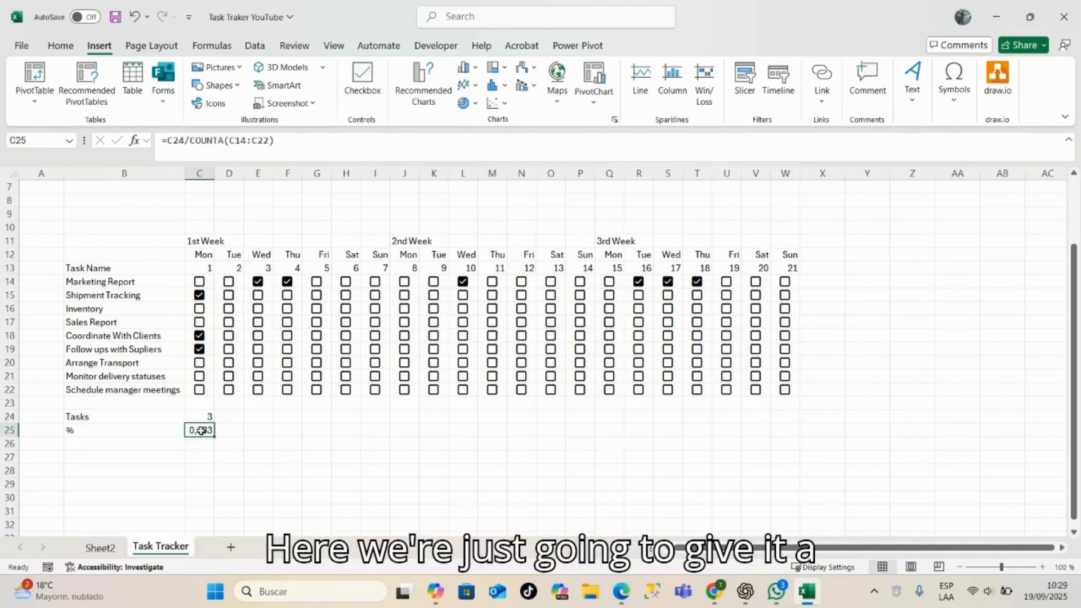
pyautogui.click(71, 47)
pyautogui.click(434, 86)
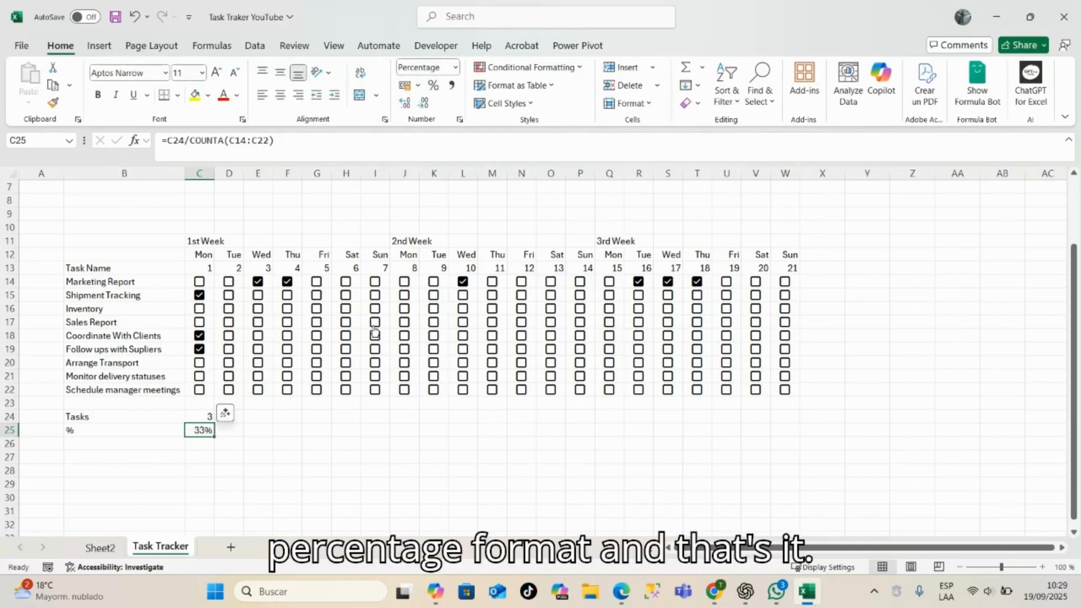
# - Fill the Tasks and % formulas from C24:C25 across all days through column W
pyautogui.click(345, 468)
pyautogui.moveTo(203, 418); pyautogui.dragTo(793, 423)
pyautogui.click(202, 429)
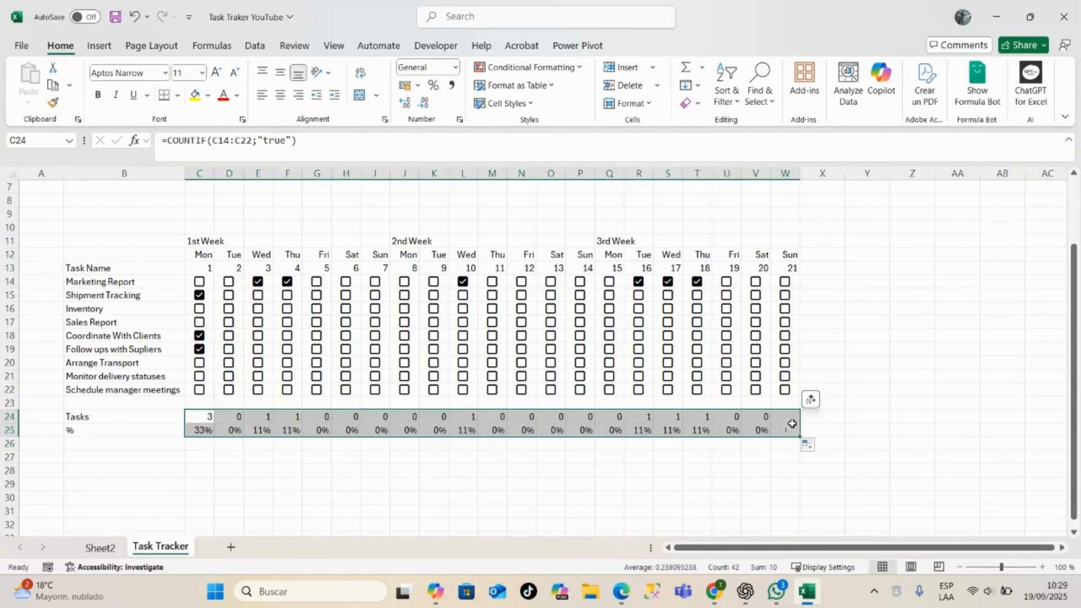
pyautogui.click(939, 338)
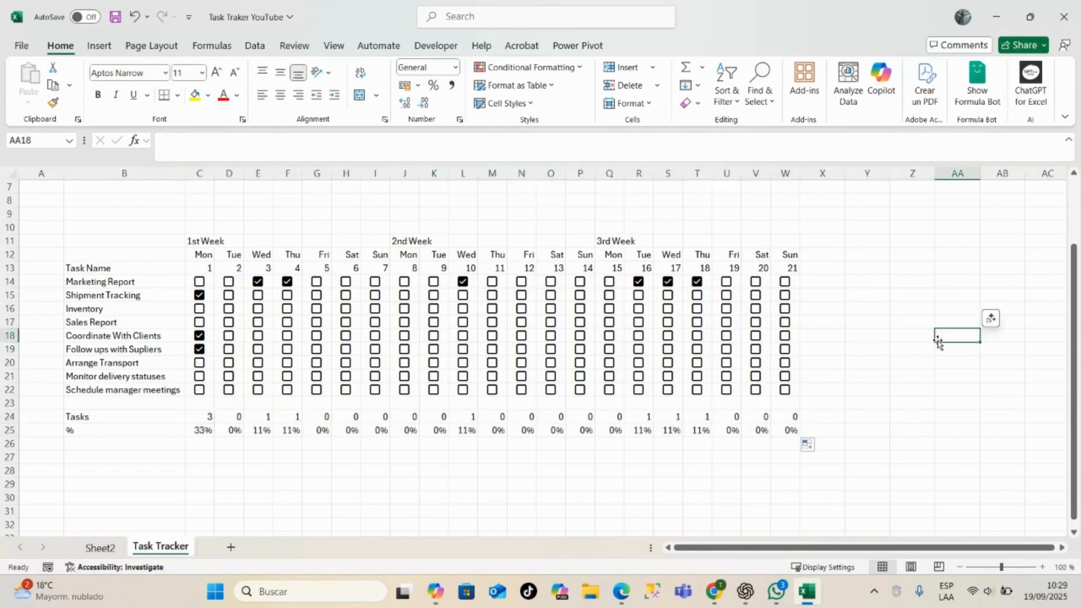
# - Check off Inventory, Coordinate With Clients and Arrange Transport for day 19
pyautogui.click(726, 308)
pyautogui.click(726, 336)
pyautogui.click(727, 363)
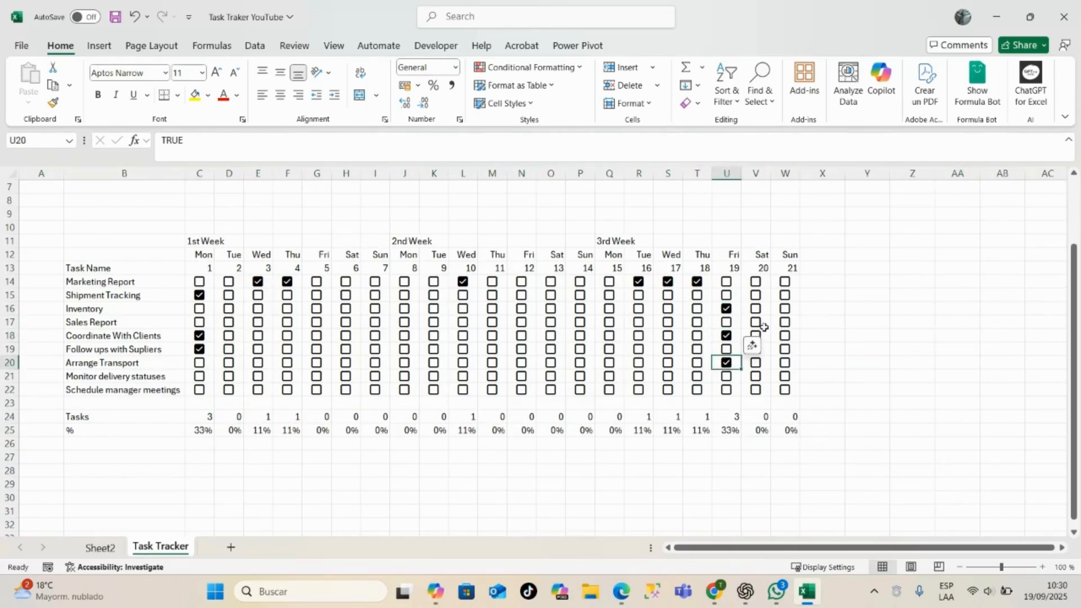
# - Check off Sales Report and Marketing Report for day 20, Coordinate With Clients for day 21, and Inventory for day 12
pyautogui.click(755, 323)
pyautogui.click(755, 282)
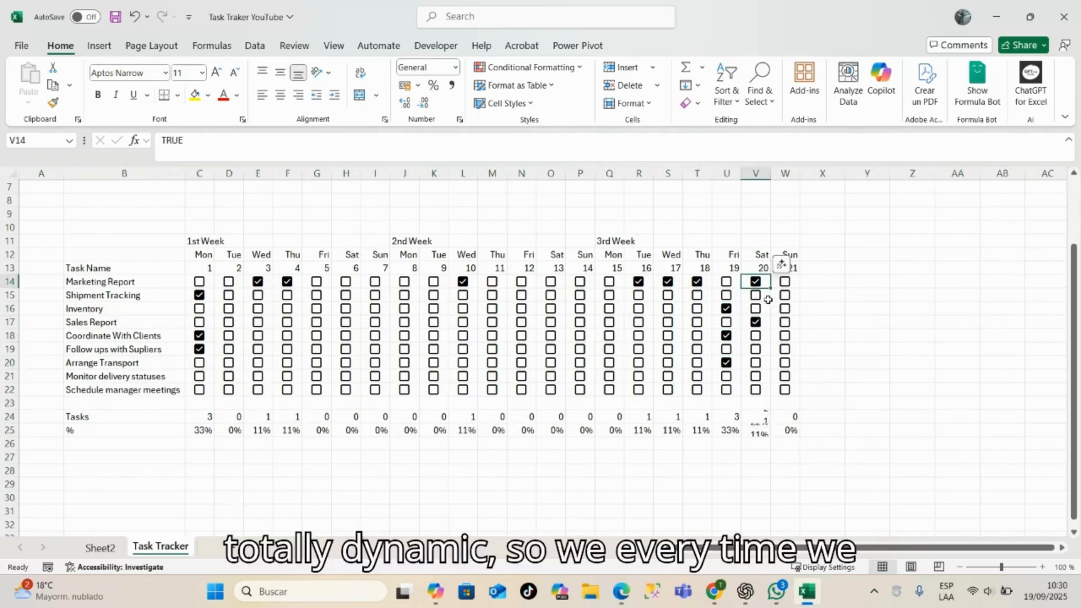
pyautogui.click(785, 336)
pyautogui.click(521, 309)
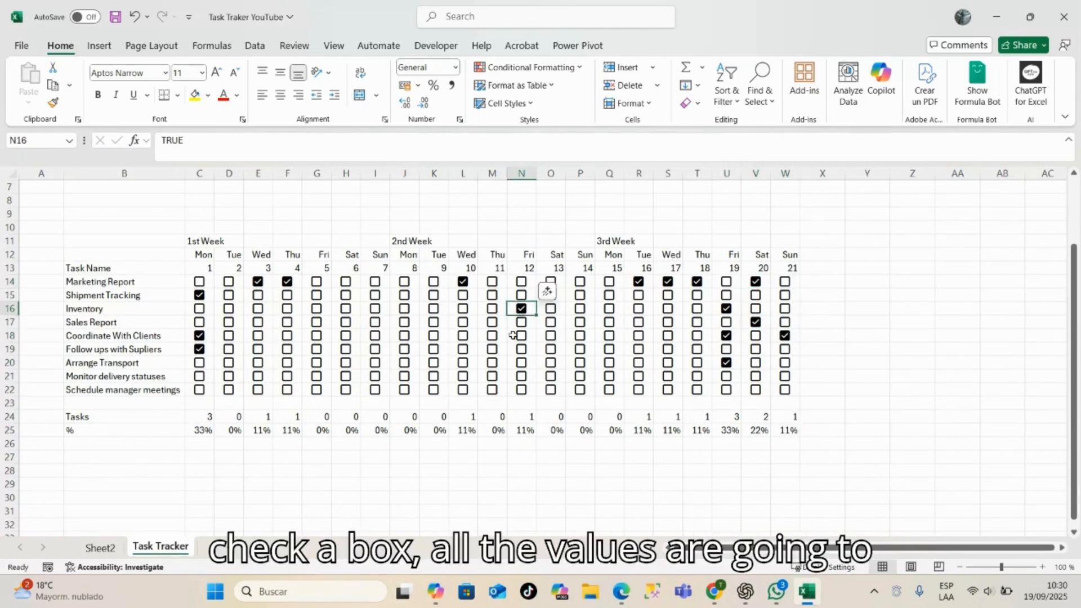
pyautogui.moveTo(513, 336); pyautogui.dragTo(513, 351)
# - Check off Inventory, Coordinate With Clients and Follow ups with Supliers for day 7
pyautogui.click(375, 308)
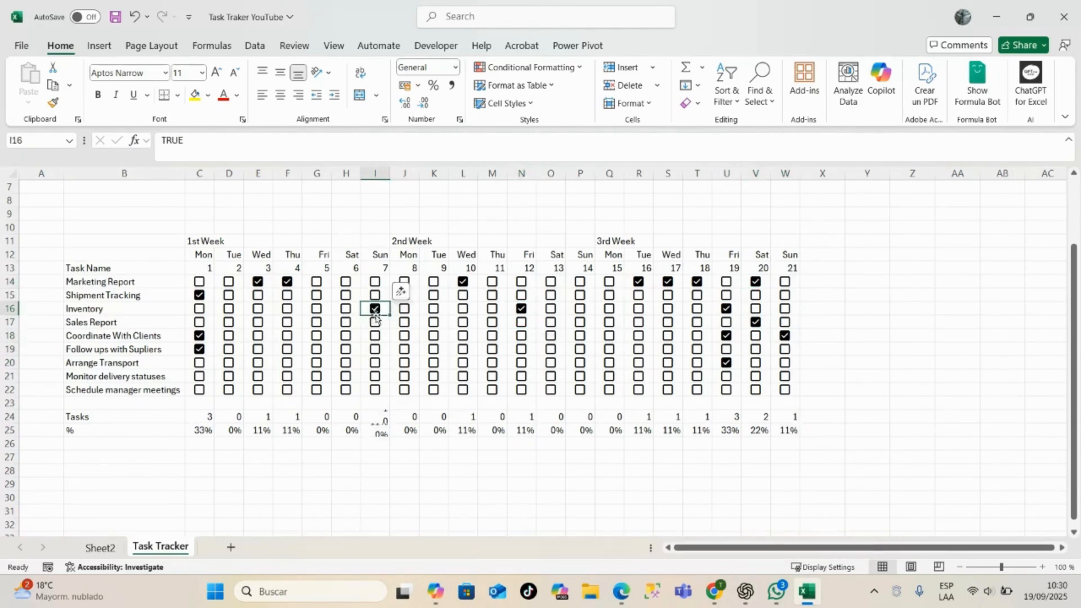
pyautogui.click(375, 335)
pyautogui.click(375, 349)
# - Check off Arrange Transport, Coordinate With Clients and Sales Report for day 8
pyautogui.click(405, 362)
pyautogui.click(405, 336)
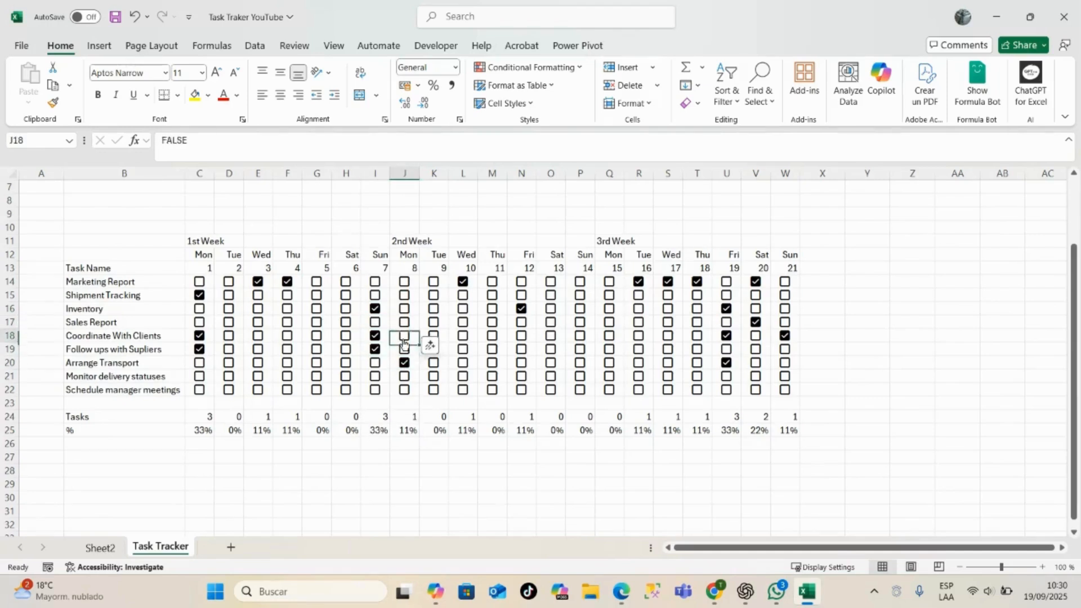
pyautogui.click(404, 322)
# - Enter the column header Days in X13, beside the day 21 header
pyautogui.click(867, 282)
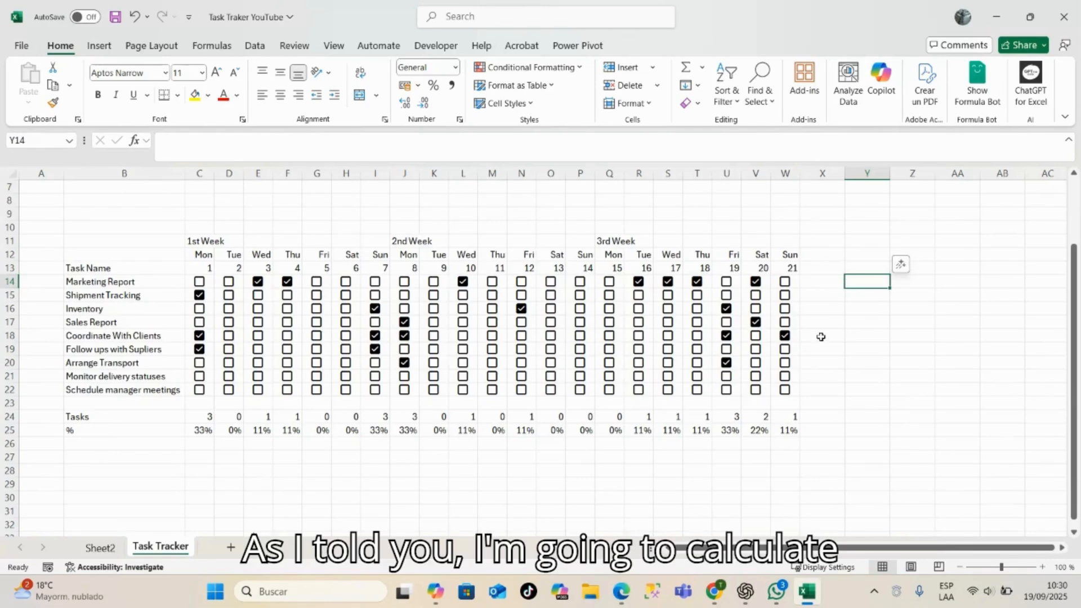
pyautogui.click(826, 270)
pyautogui.write('Days')
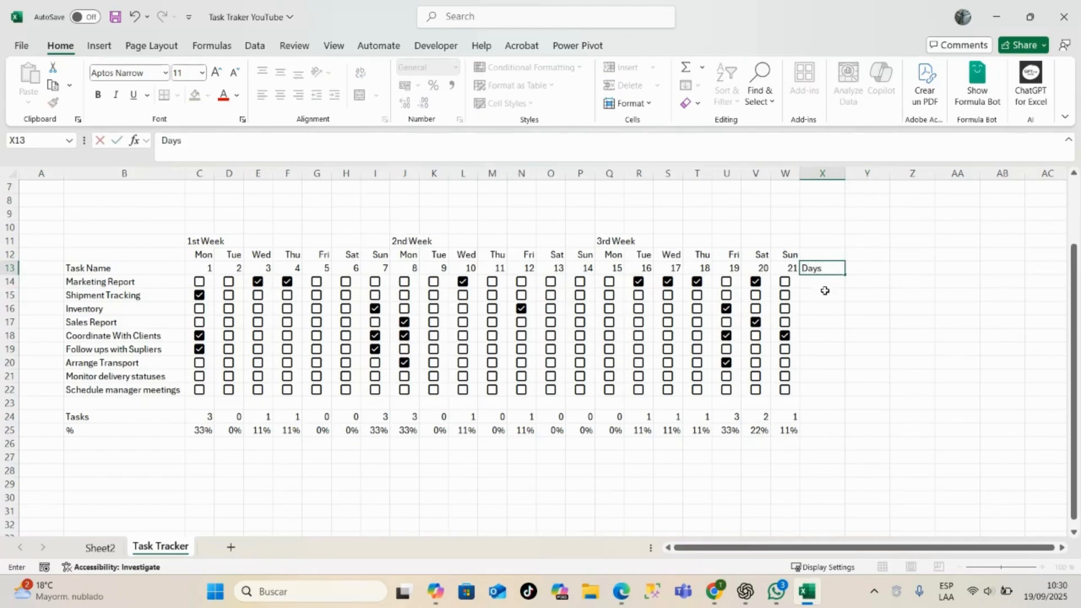
pyautogui.press('Return')
# - Begin a COUNTIF formula in X14, the Days cell for Marketing Report
pyautogui.write('=')
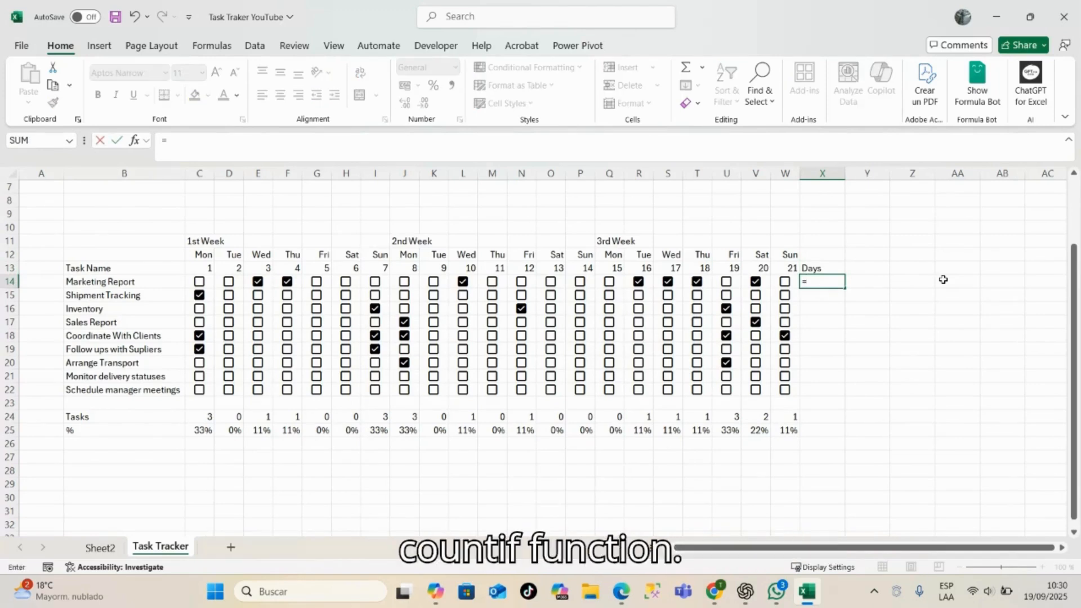
pyautogui.write('counti')
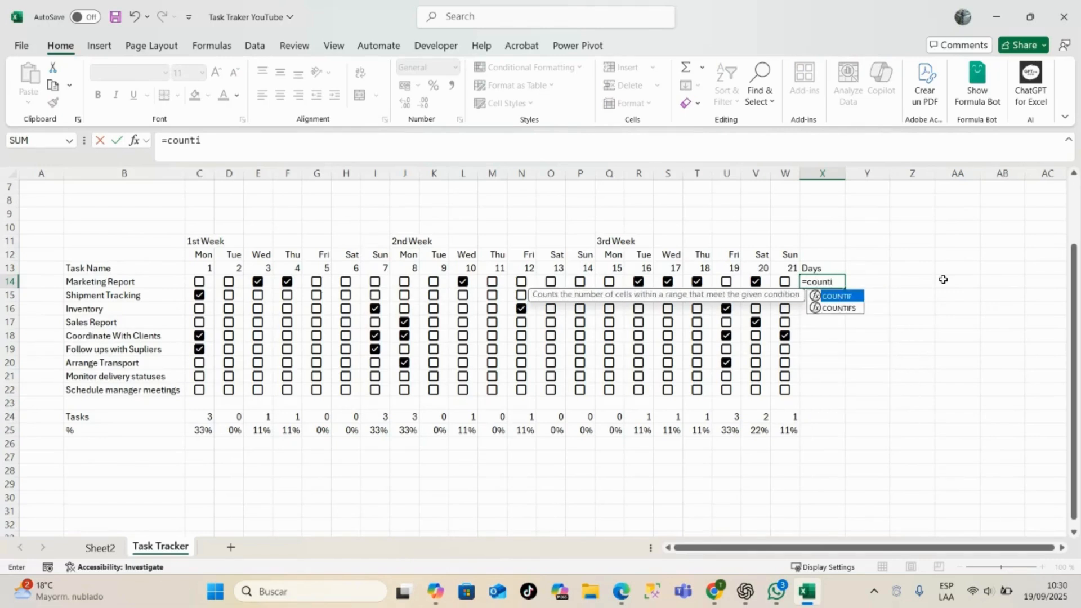
pyautogui.press('Tab')
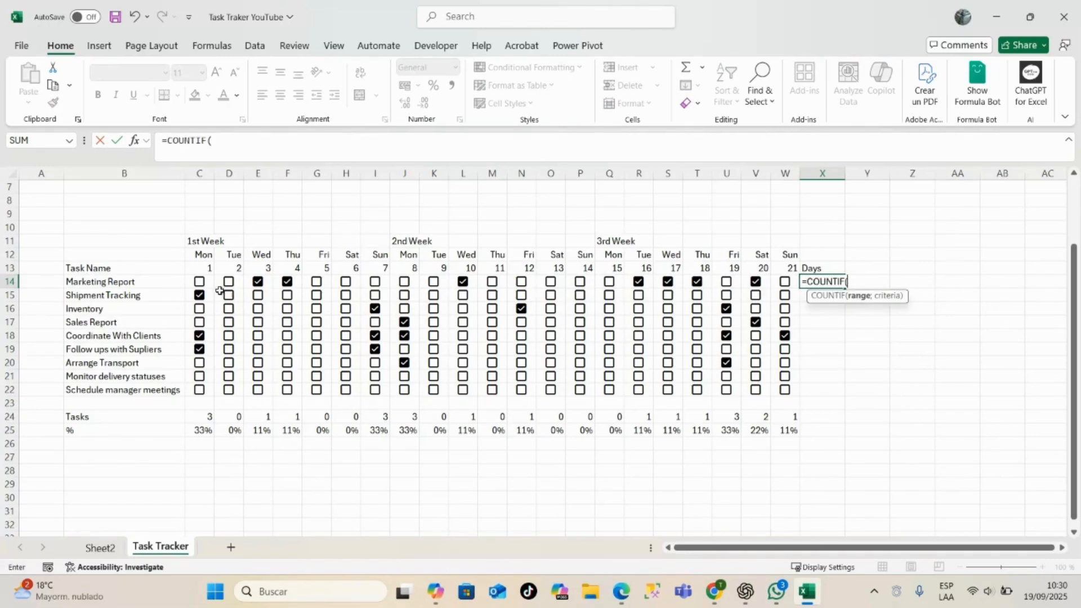
pyautogui.moveTo(209, 284); pyautogui.dragTo(776, 279)
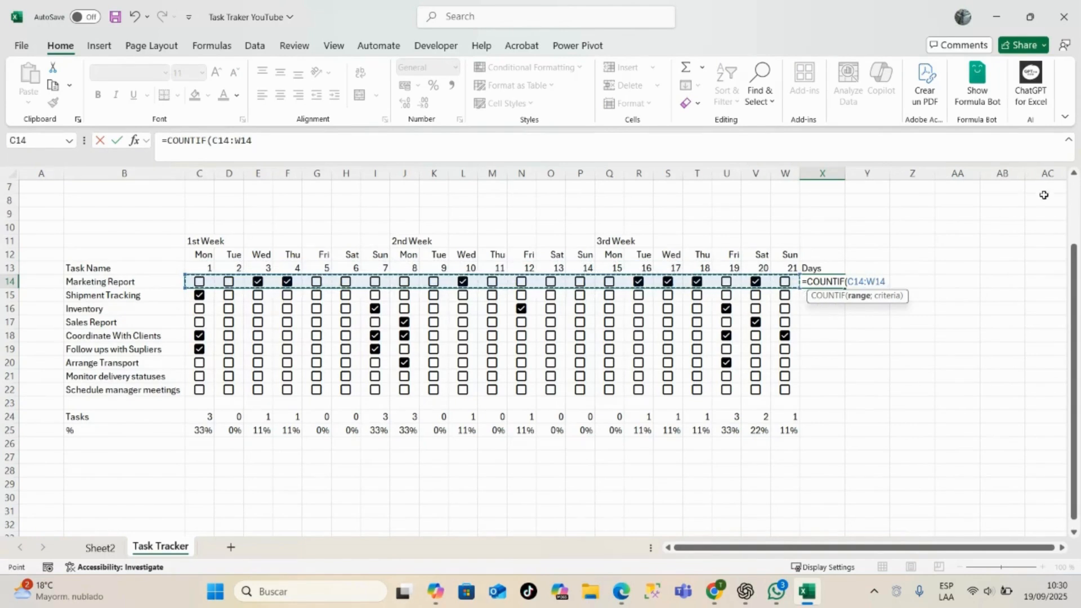
pyautogui.write(';"true')
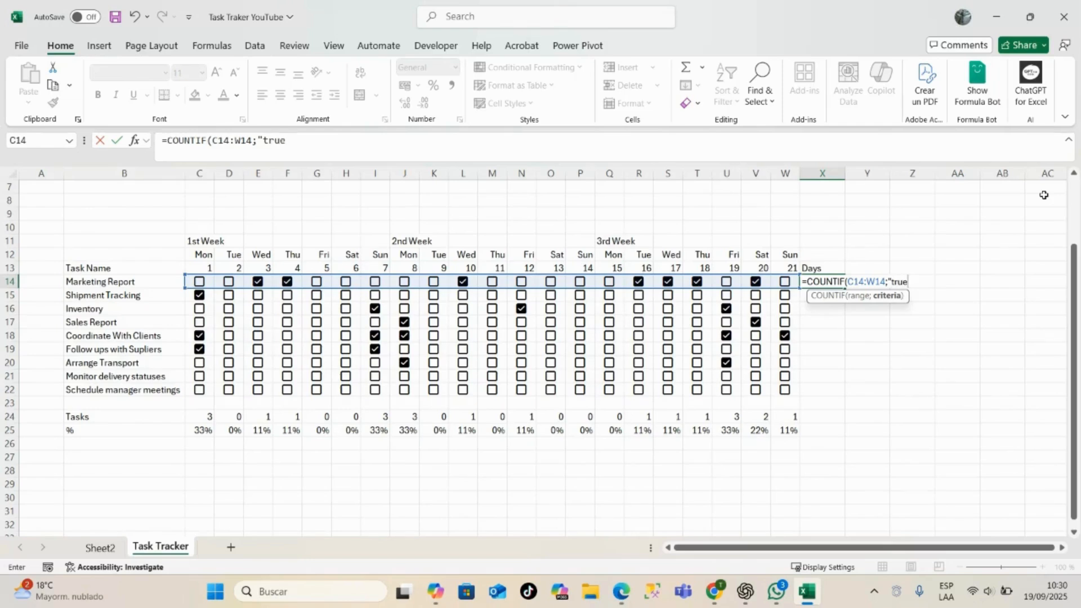
pyautogui.write(')')
pyautogui.press('Return')
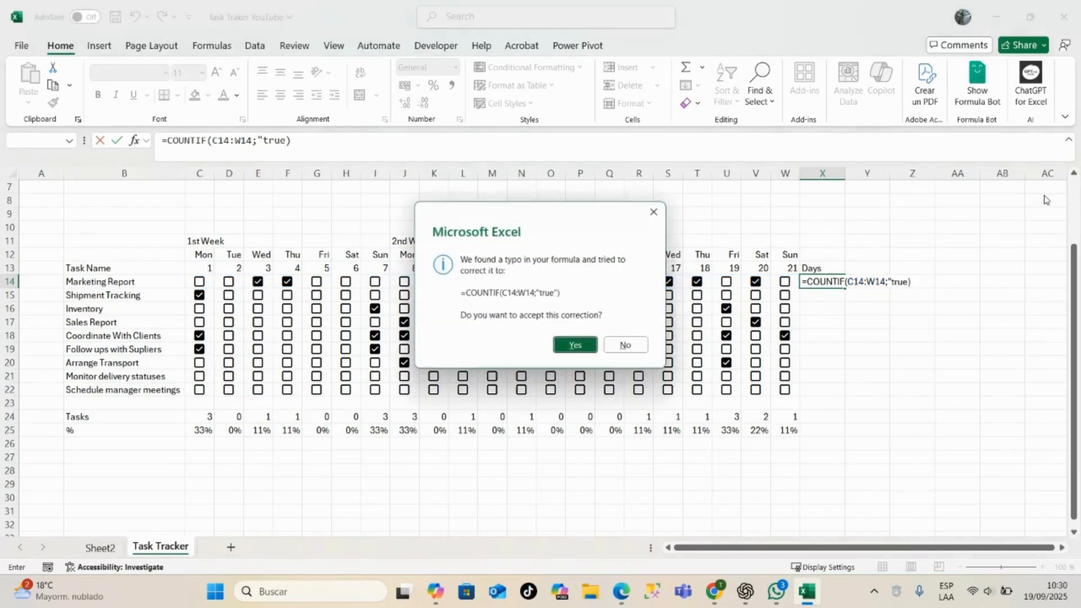
pyautogui.click(655, 212)
pyautogui.click(634, 382)
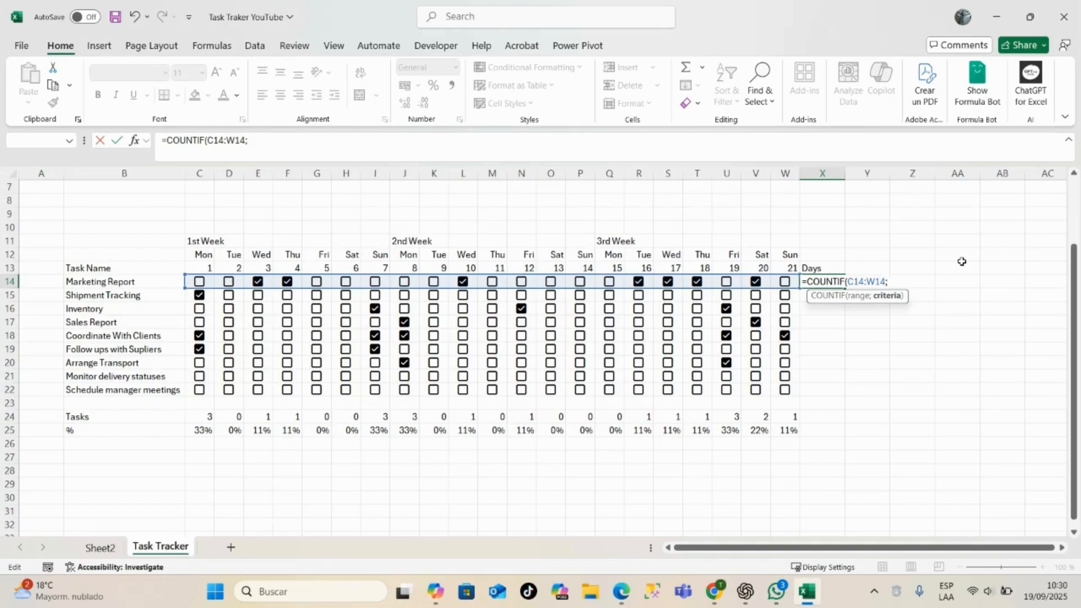
pyautogui.press('BackSpace')
pyautogui.press('BackSpace')
pyautogui.press('BackSpace')
pyautogui.press('BackSpace')
pyautogui.press('BackSpace')
pyautogui.press('BackSpace')
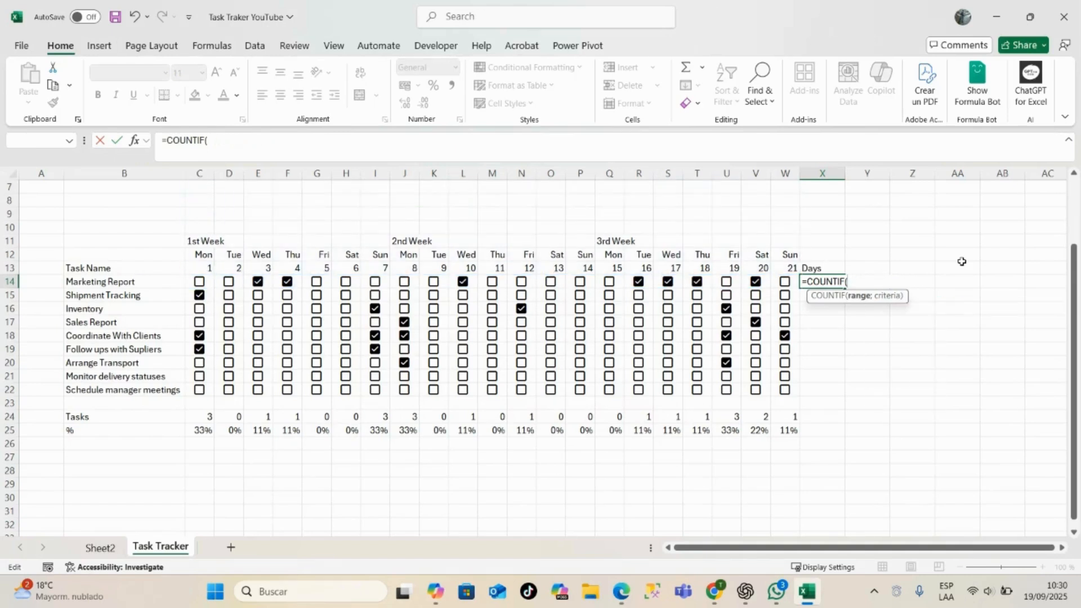
# - Complete the X14 formula as =COUNTIF(C14:W14;"true") and fill it down through X22
pyautogui.moveTo(201, 282); pyautogui.dragTo(785, 280)
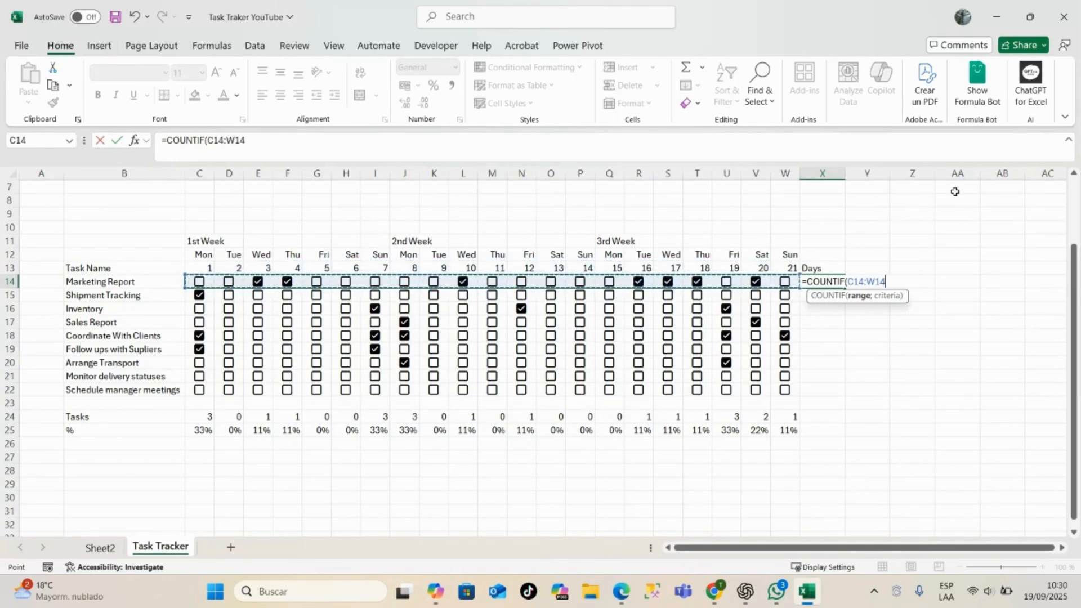
pyautogui.write(';"true')
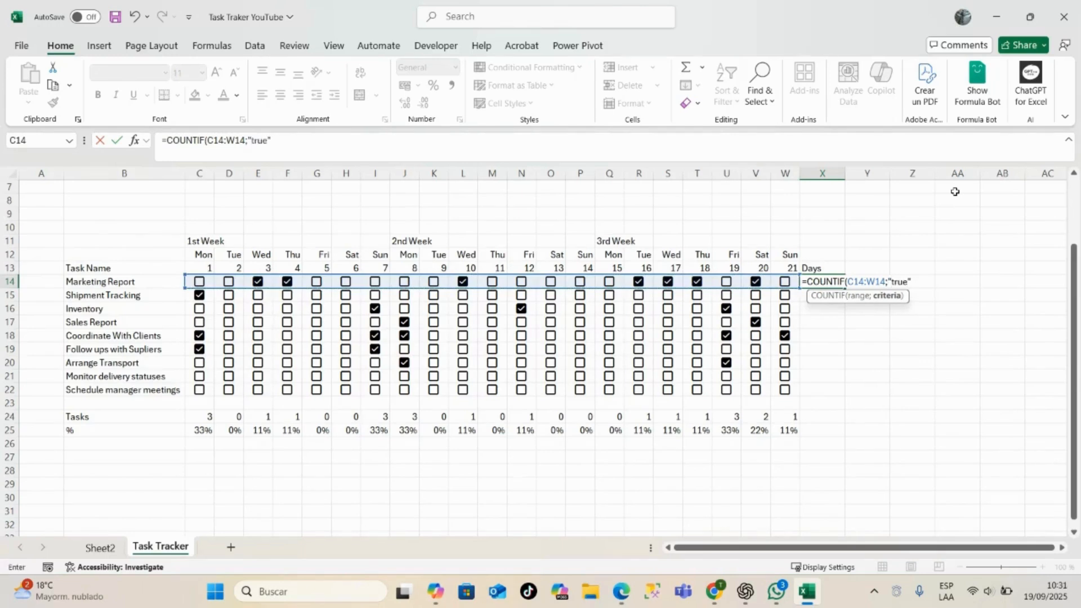
pyautogui.press('Return')
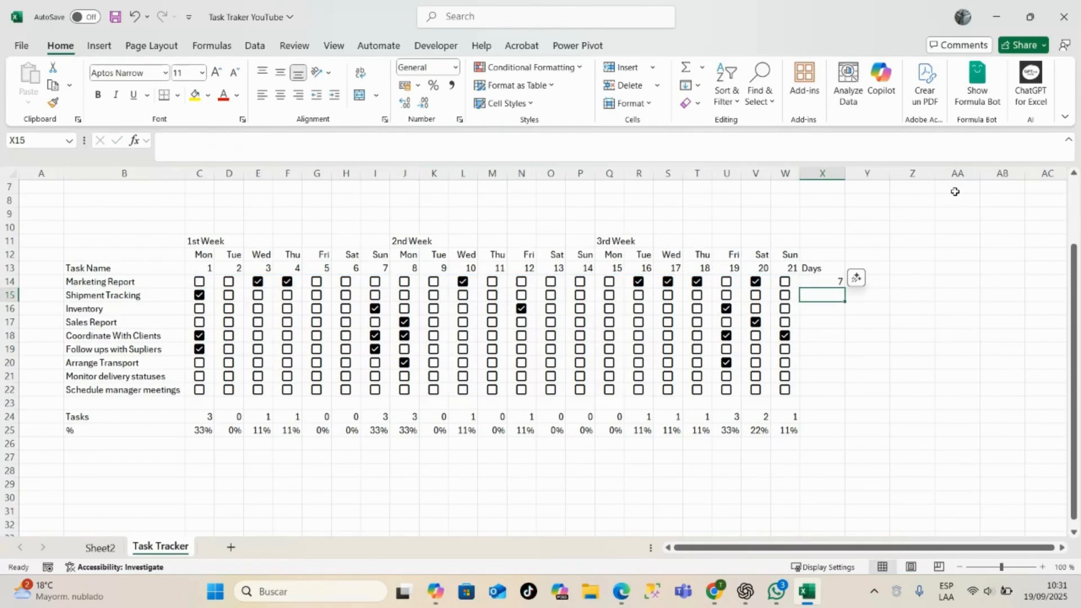
pyautogui.click(828, 280)
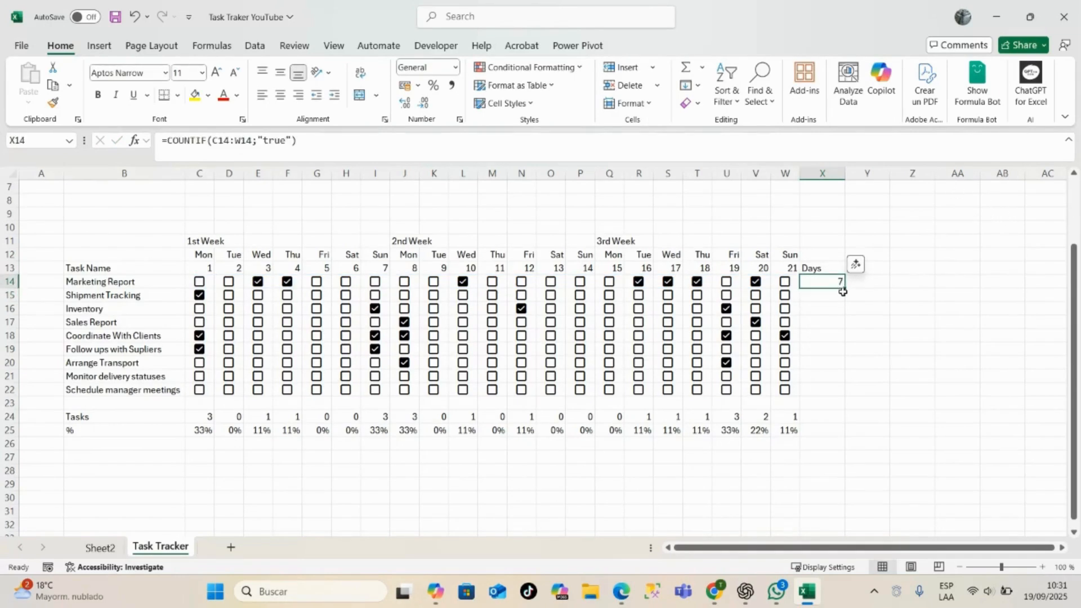
pyautogui.moveTo(846, 290); pyautogui.dragTo(846, 397)
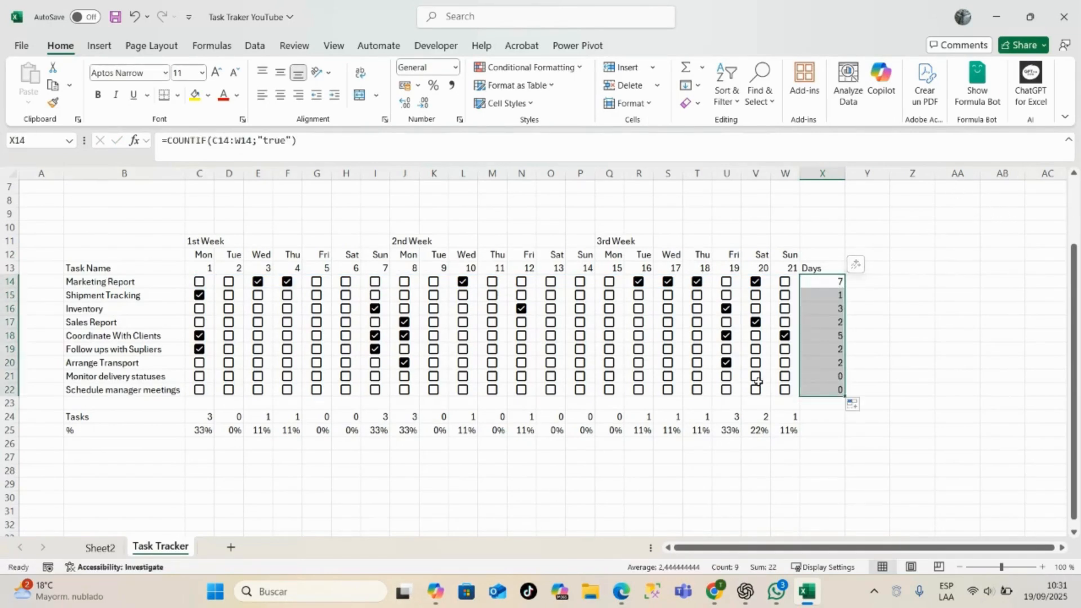
# - Check off Schedule manager meetings for days 21 and 17, Coordinate With Clients for day 15, and Sales Report for days 15 and 14
pyautogui.click(785, 389)
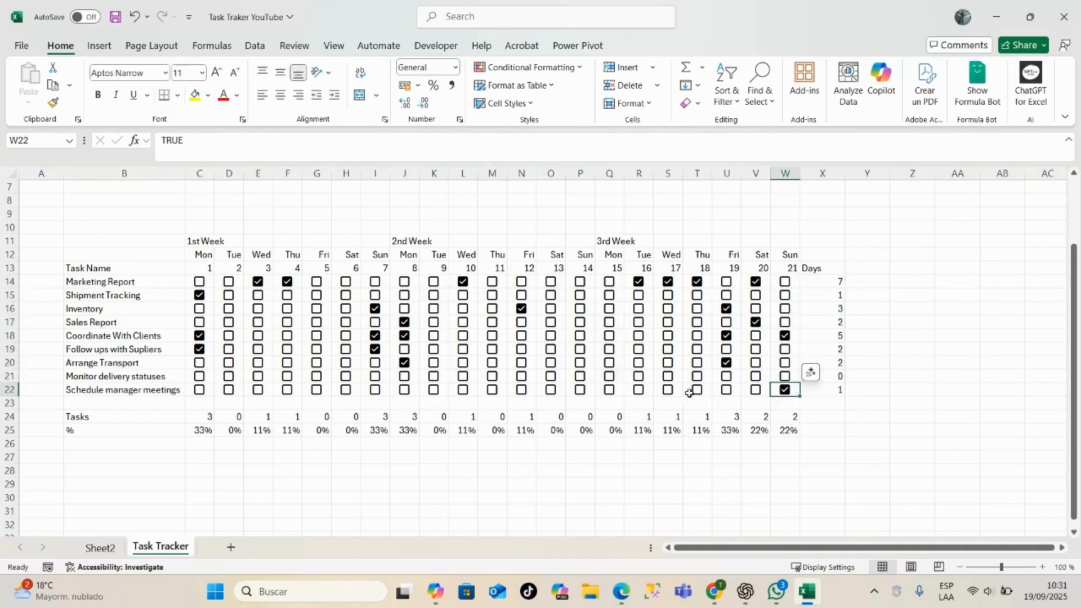
pyautogui.click(668, 394)
pyautogui.click(669, 389)
pyautogui.click(609, 336)
pyautogui.click(609, 322)
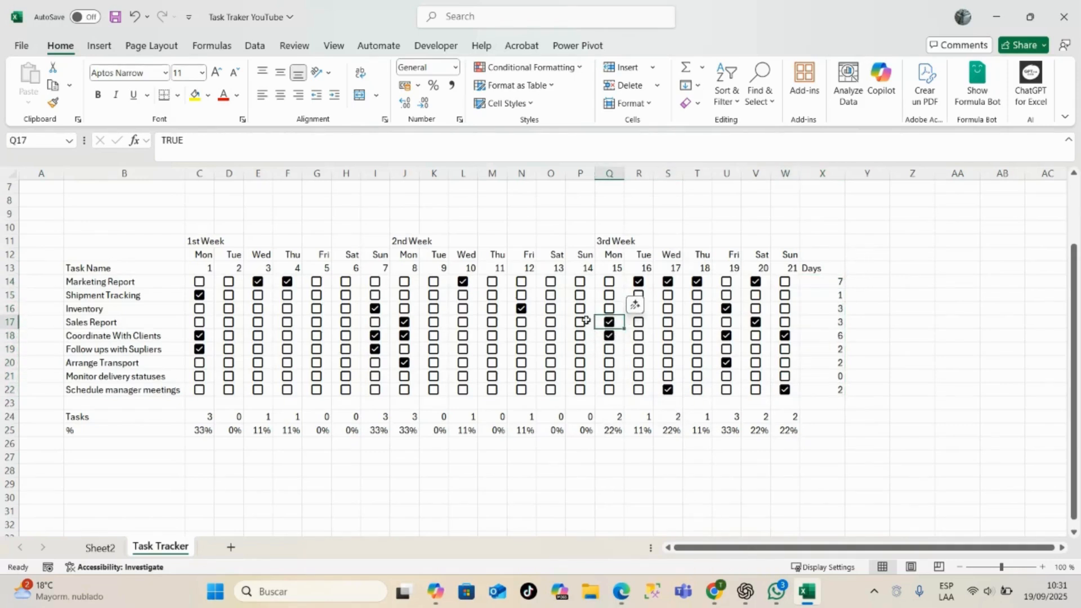
pyautogui.click(580, 322)
pyautogui.click(912, 282)
pyautogui.click(864, 293)
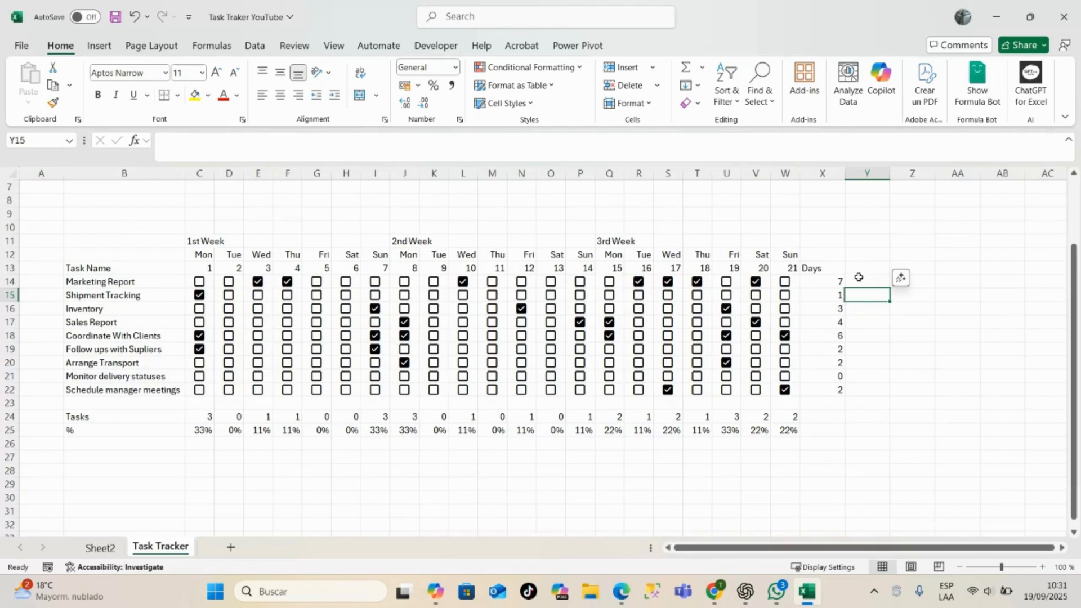
# - Enter =REPT("|";X14) in Y14 to draw an in-cell bar from Marketing Report's Days count
pyautogui.click(856, 280)
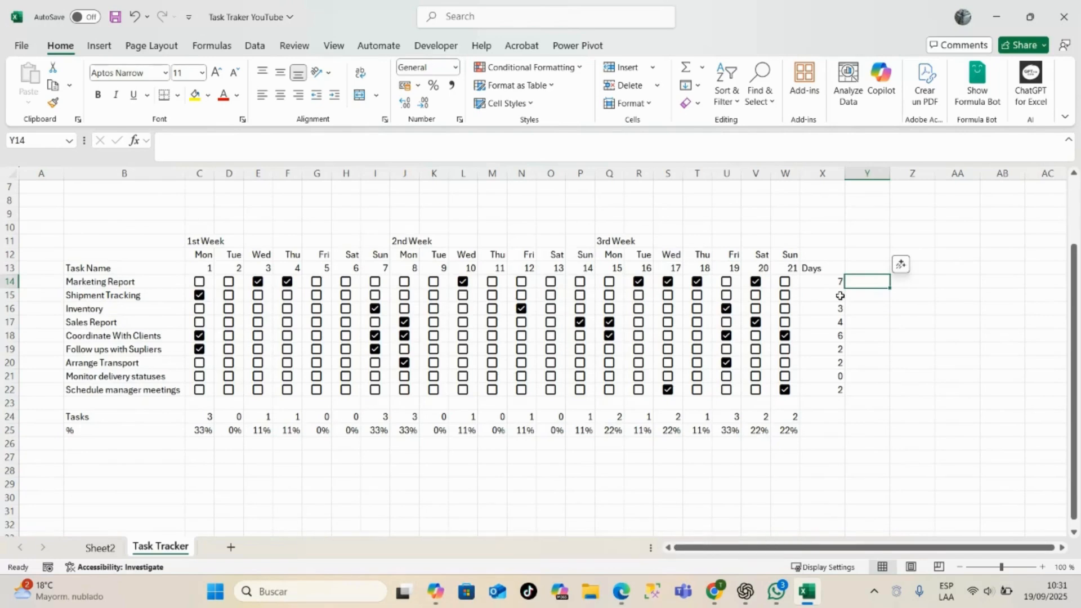
pyautogui.doubleClick(868, 282)
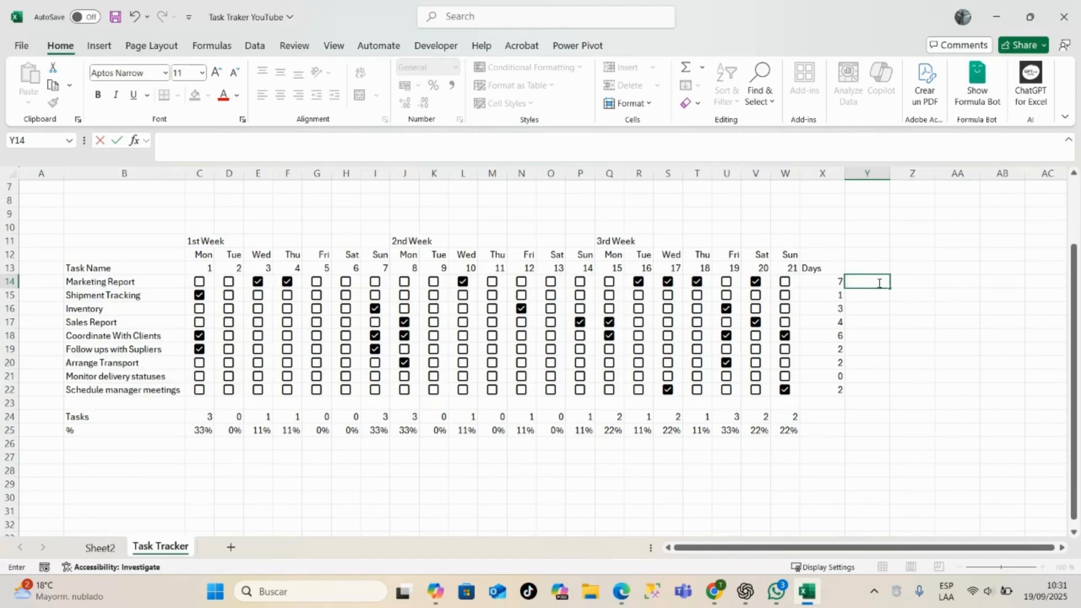
pyautogui.write('=')
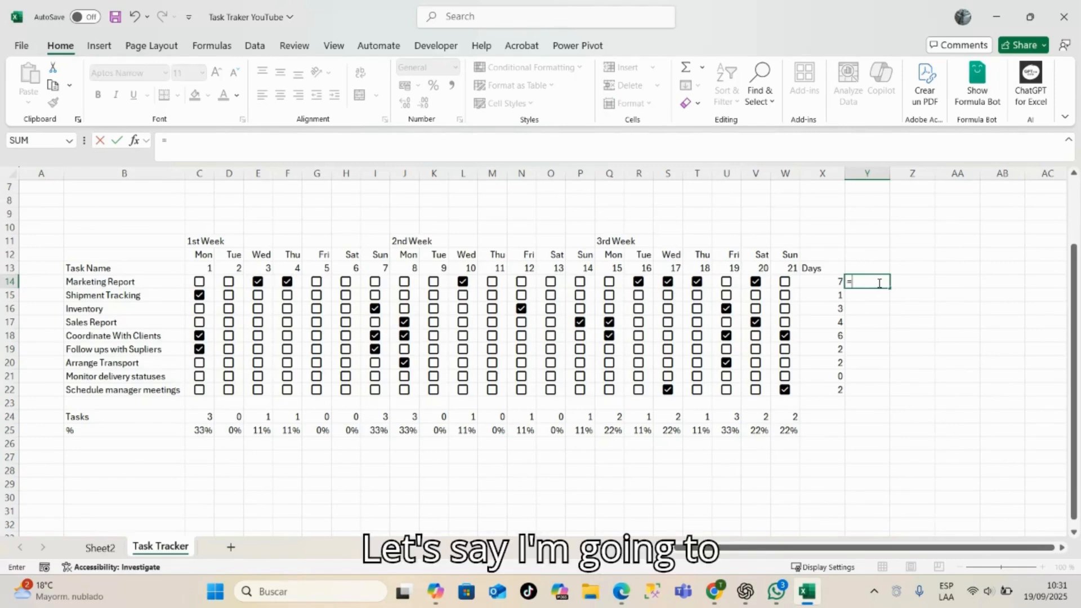
pyautogui.write('rep')
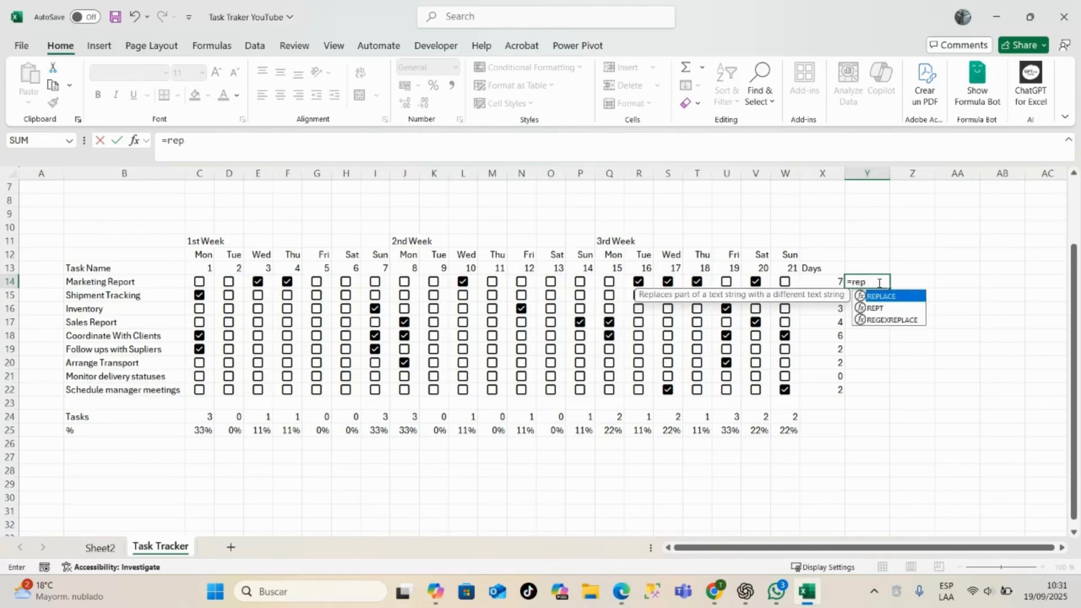
pyautogui.press('Down')
pyautogui.press('Tab')
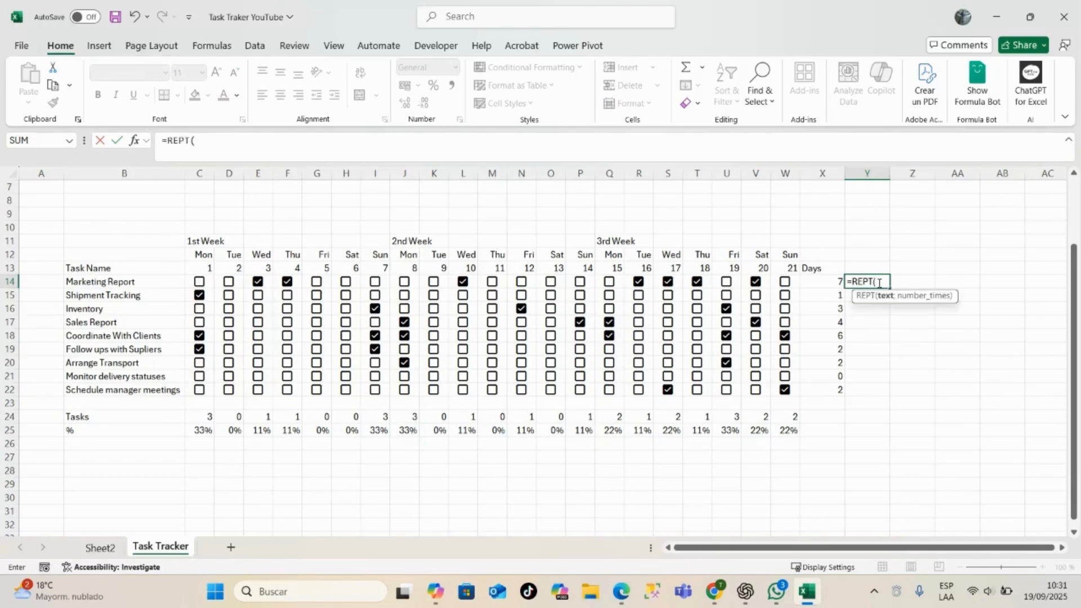
pyautogui.write('"|')
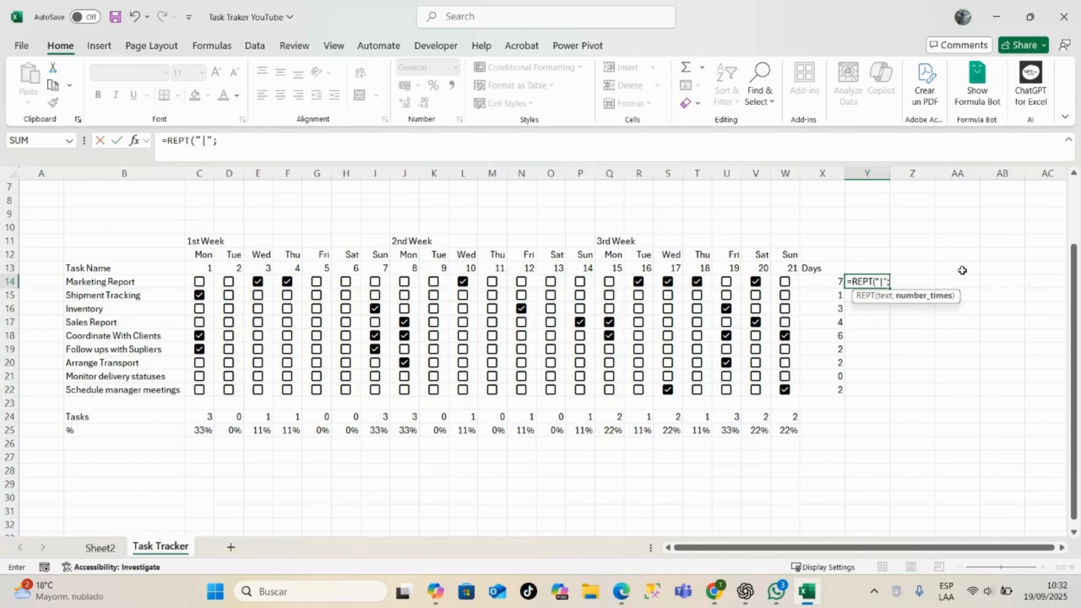
pyautogui.write(';')
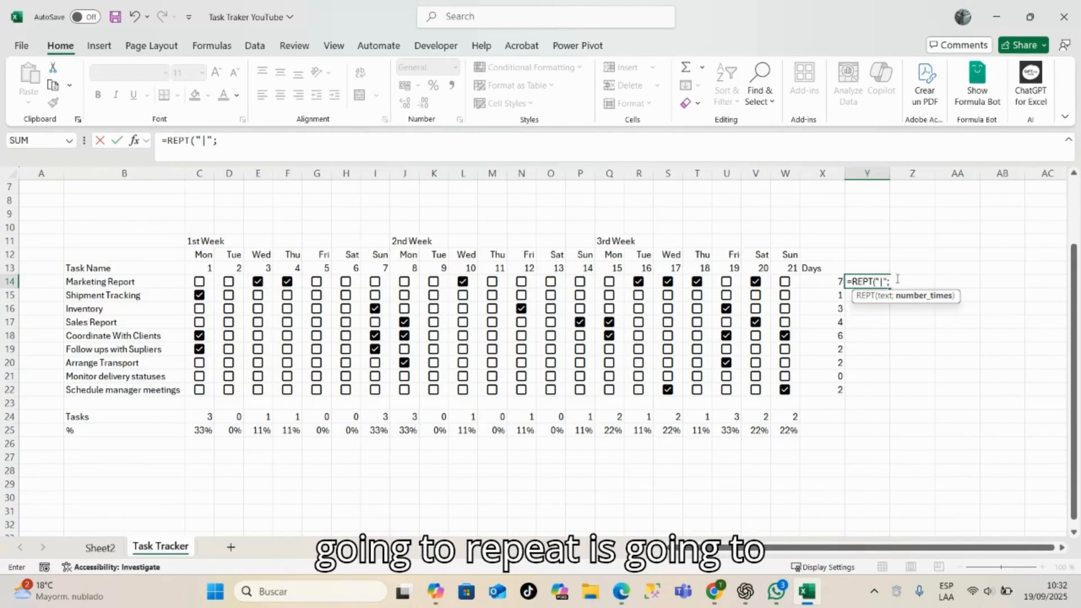
pyautogui.click(820, 281)
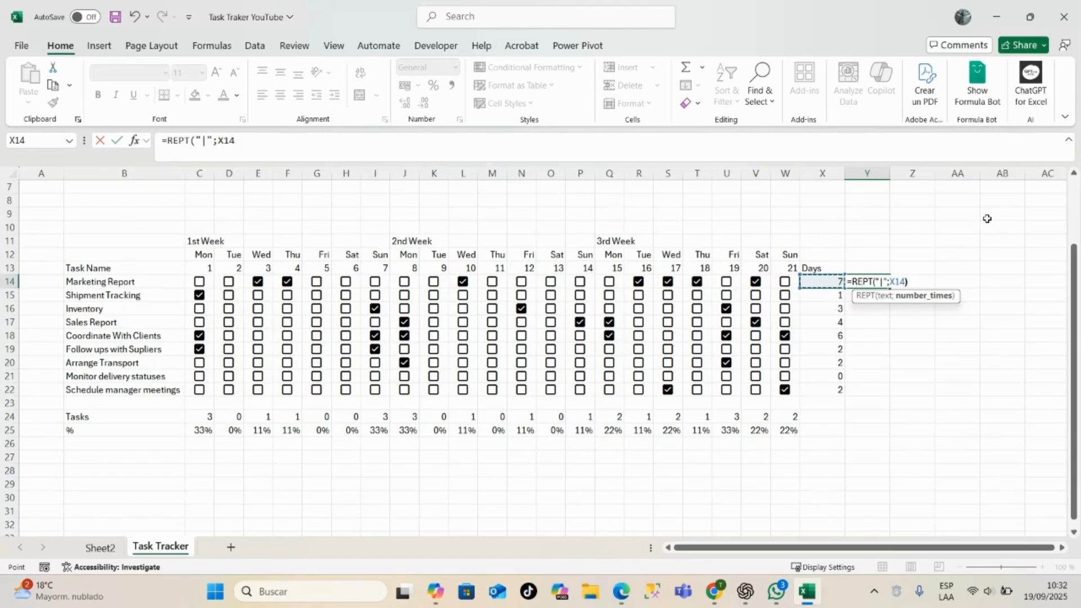
pyautogui.press('Return')
# - Fill the REPT formula down through Y22 and set the font of Y14:Y22 to Playbill
pyautogui.click(870, 279)
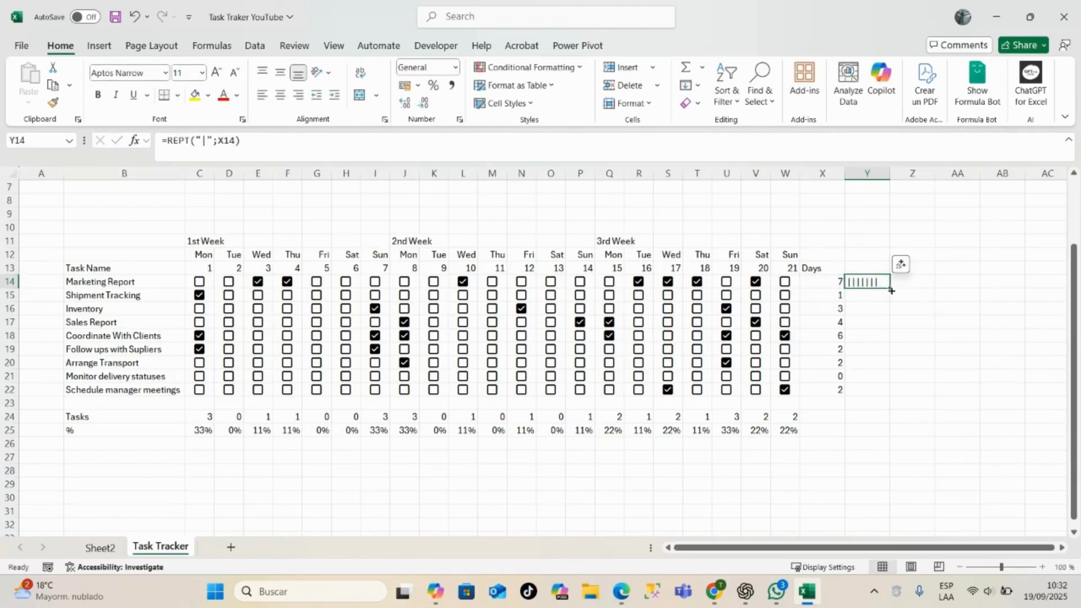
pyautogui.moveTo(890, 288); pyautogui.dragTo(891, 399)
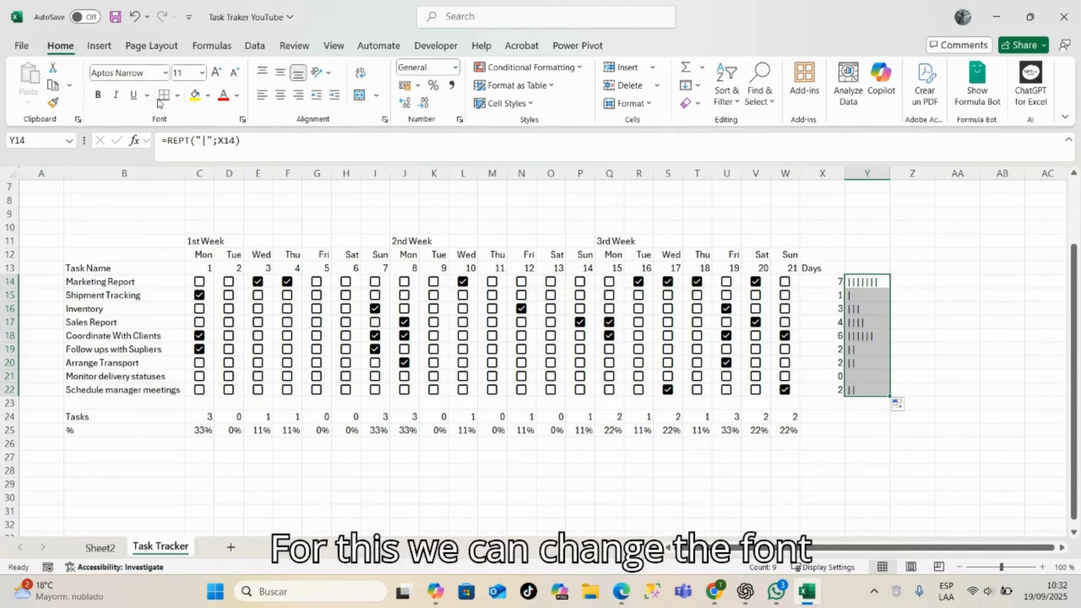
pyautogui.click(148, 71)
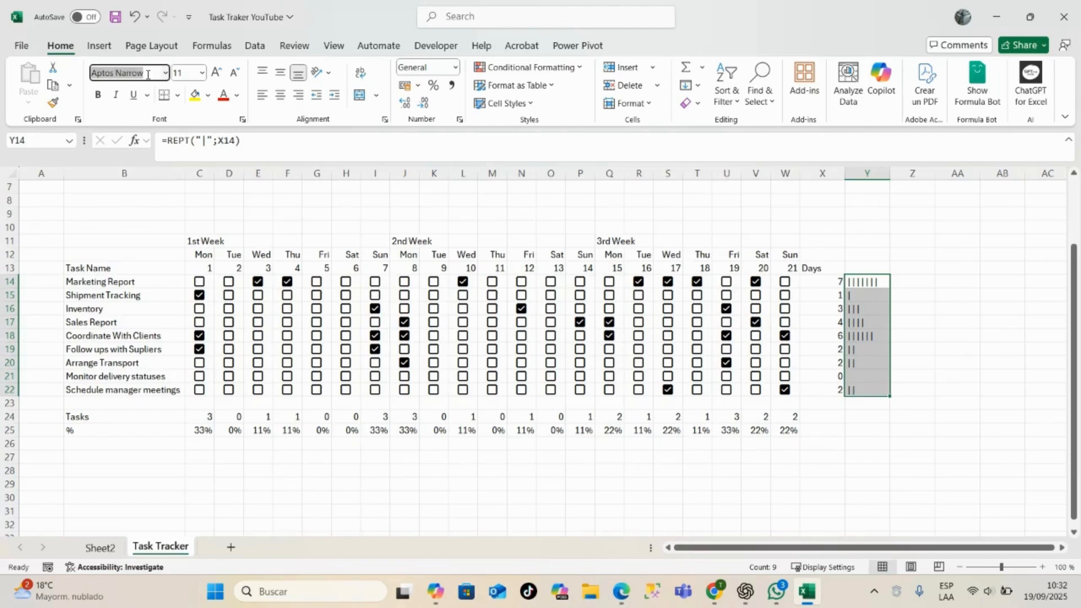
pyautogui.press('BackSpace')
pyautogui.write('Pl')
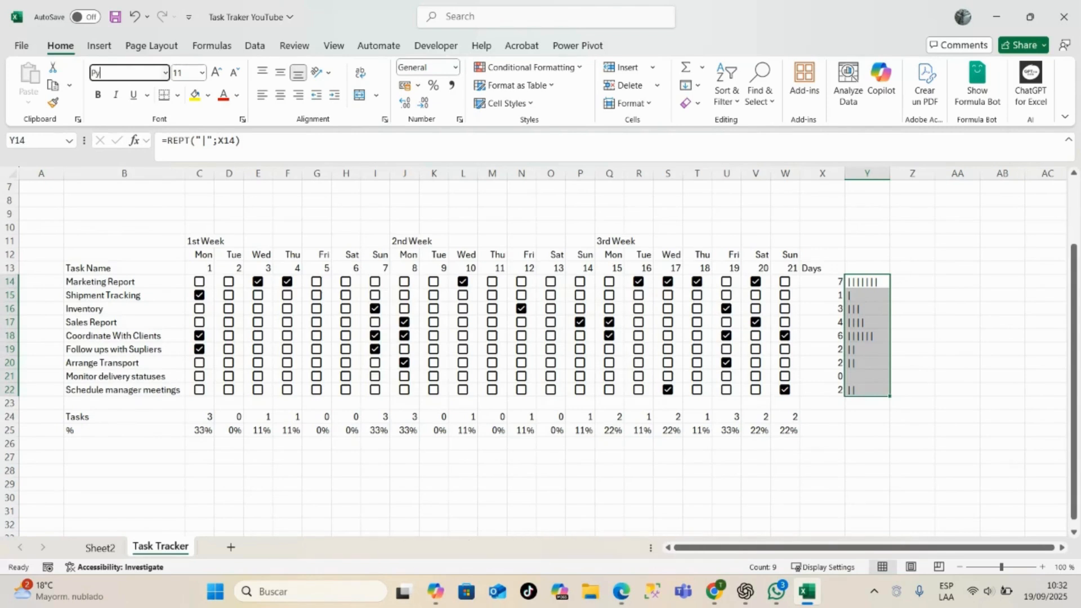
pyautogui.press('BackSpace')
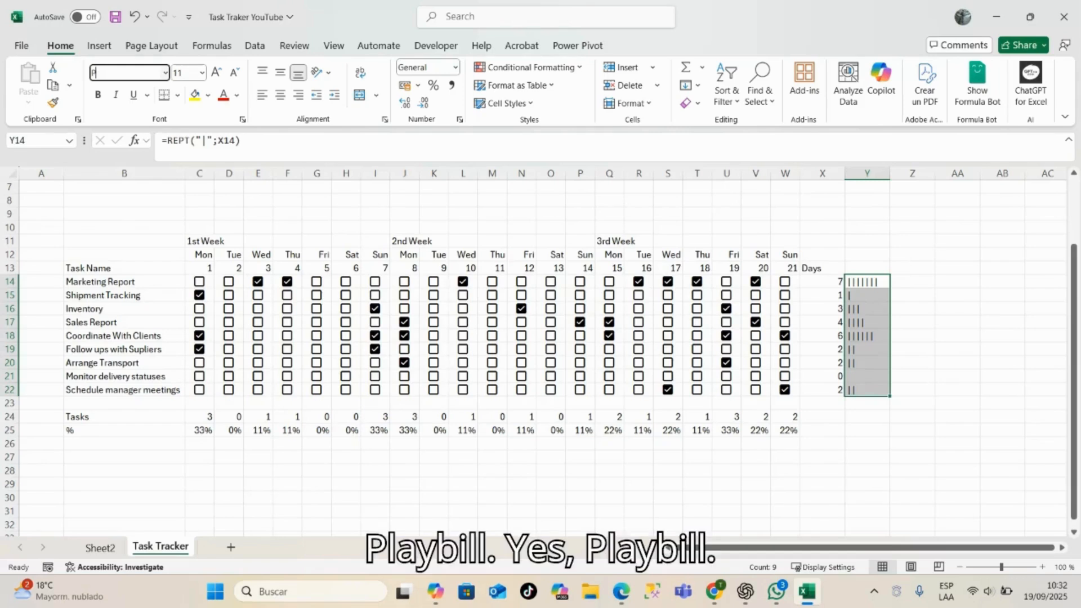
pyautogui.write('laybill')
pyautogui.press('Tab')
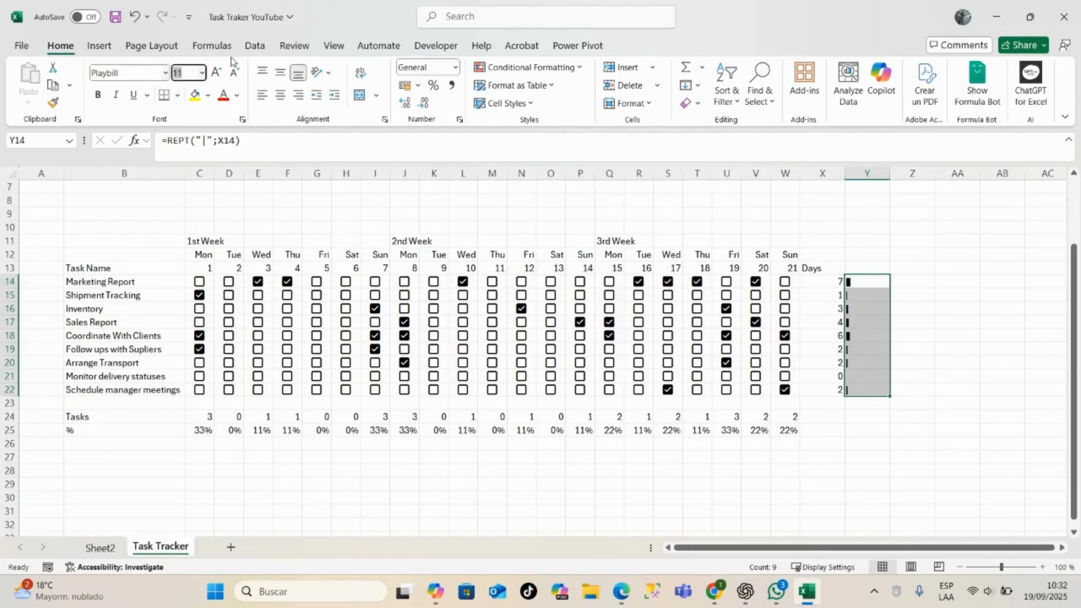
pyautogui.click(913, 292)
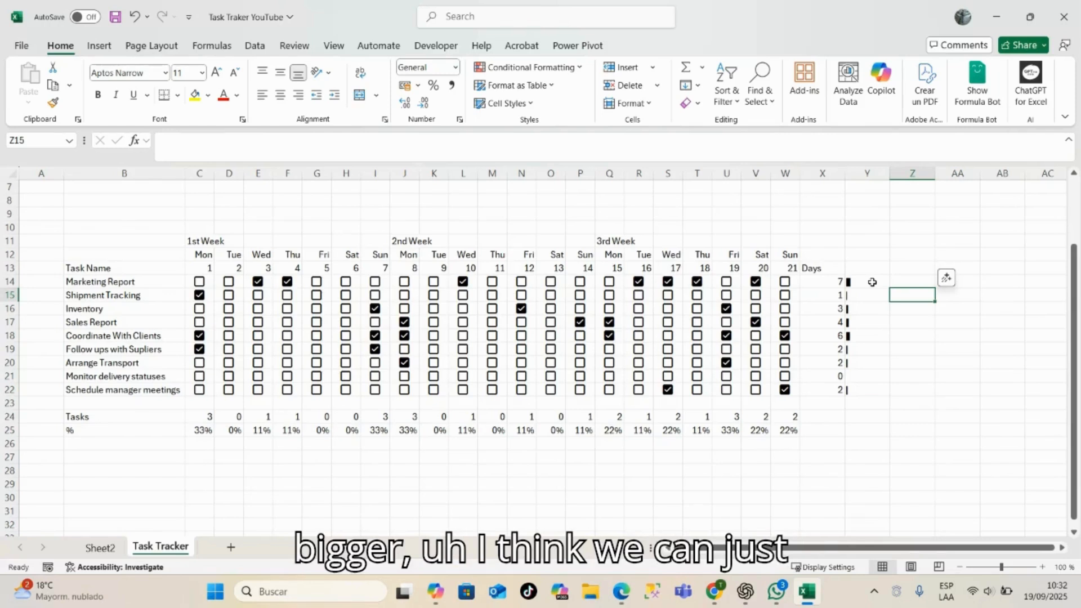
# - Lengthen the Marketing Report bar by changing the Y14 formula to =REPT("|";X14*4)
pyautogui.click(872, 282)
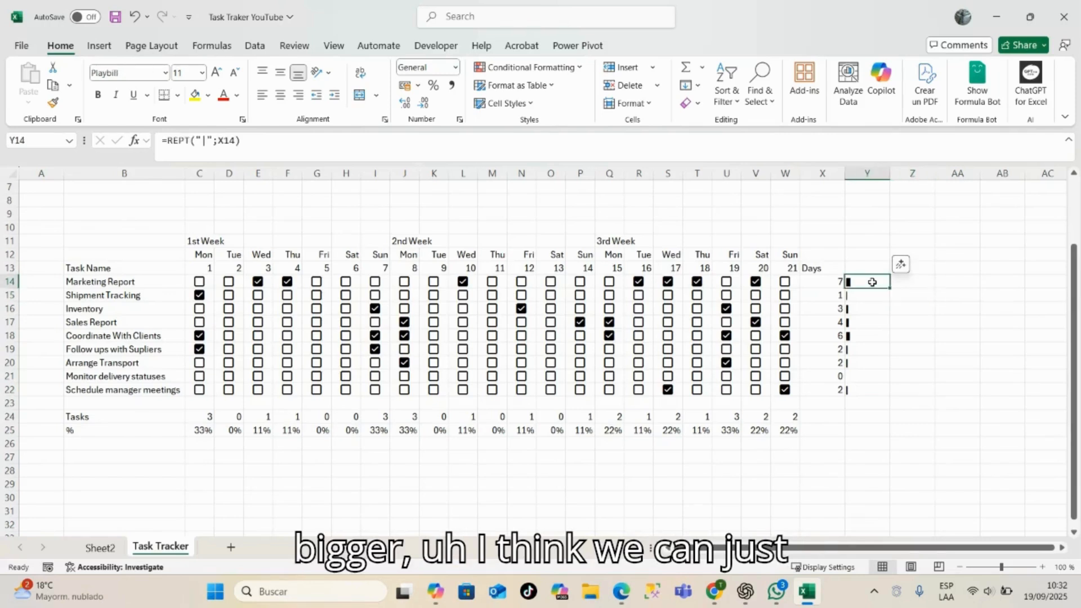
pyautogui.click(237, 141)
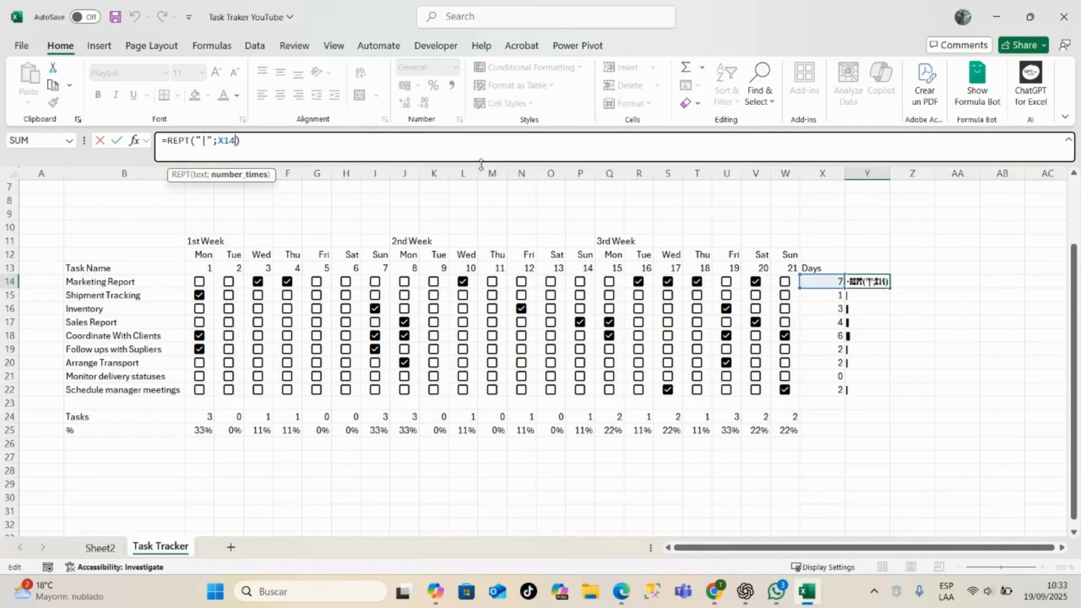
pyautogui.write('*4')
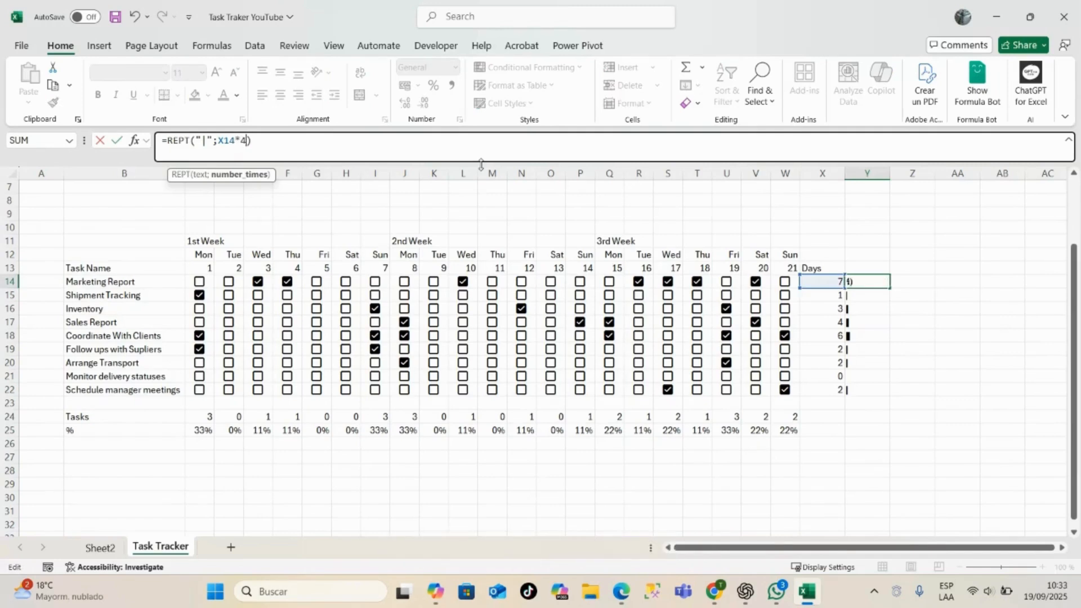
pyautogui.press('Return')
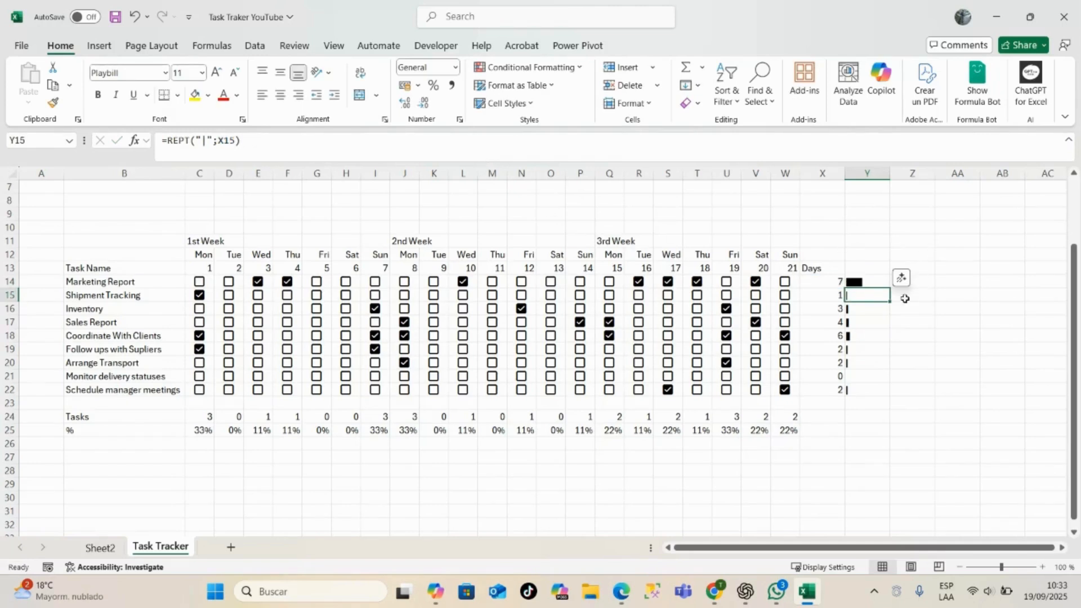
# - Fill the lengthened REPT formula from Y14 down through Y22 and make those bars bold
pyautogui.click(870, 281)
pyautogui.moveTo(890, 288); pyautogui.dragTo(893, 397)
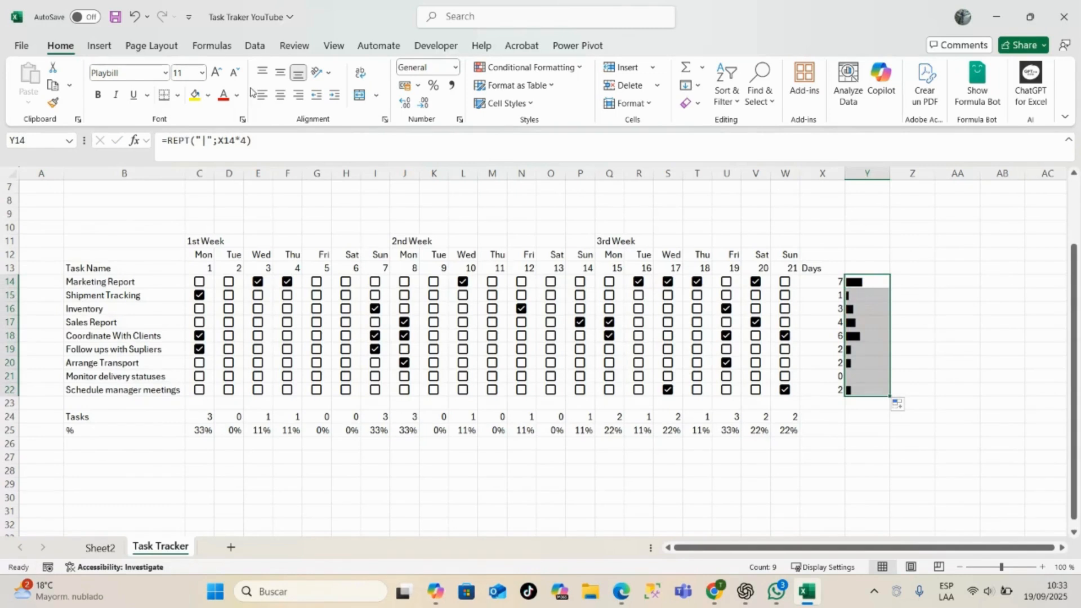
pyautogui.click(98, 96)
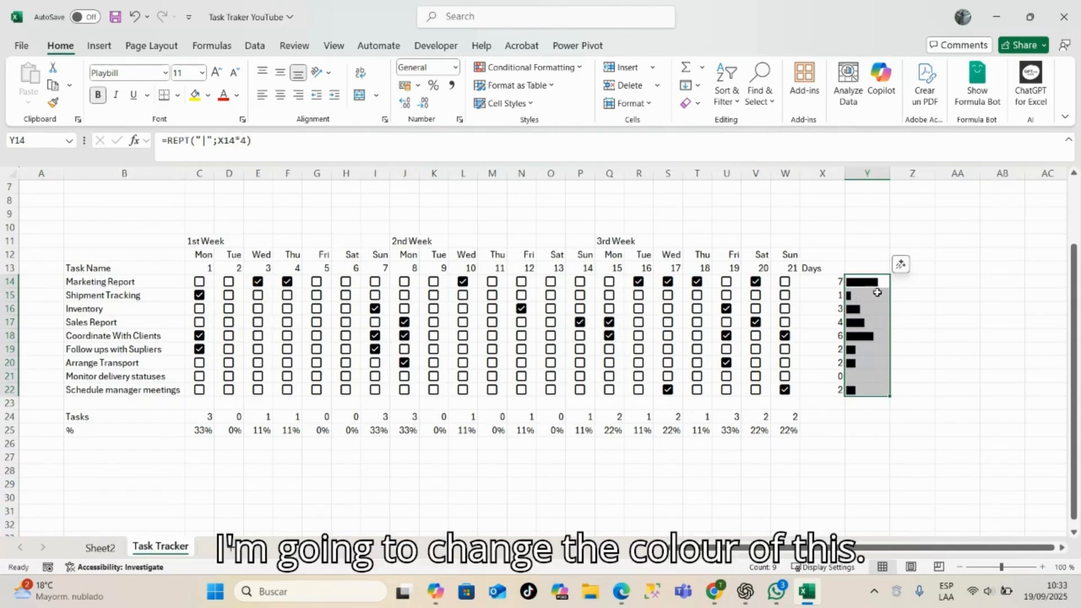
# - Set the font color of the bars in Y14:Y22 to the standard green
pyautogui.click(237, 95)
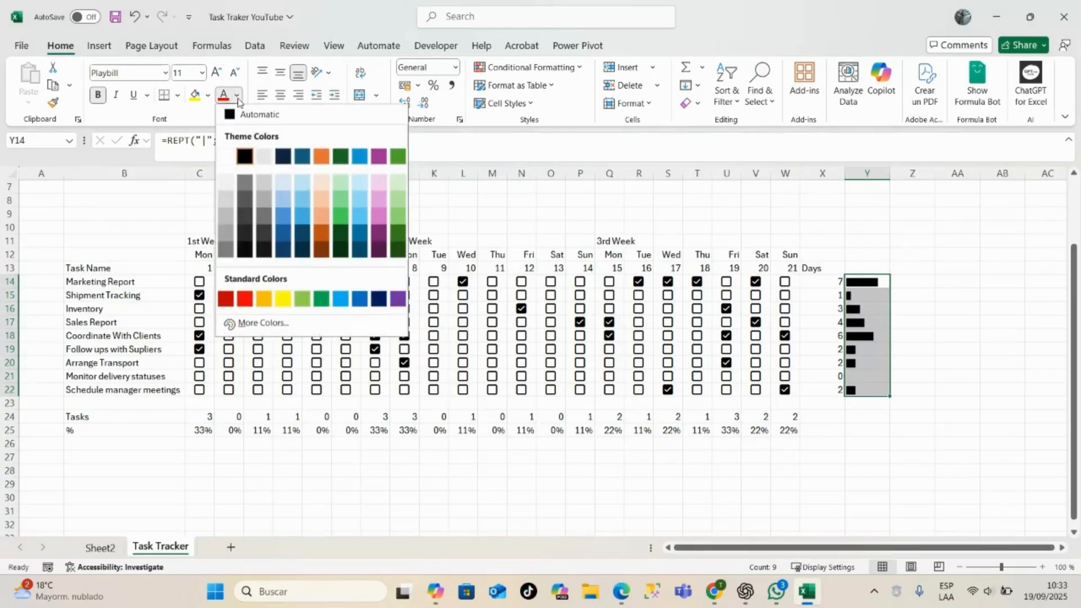
pyautogui.click(322, 299)
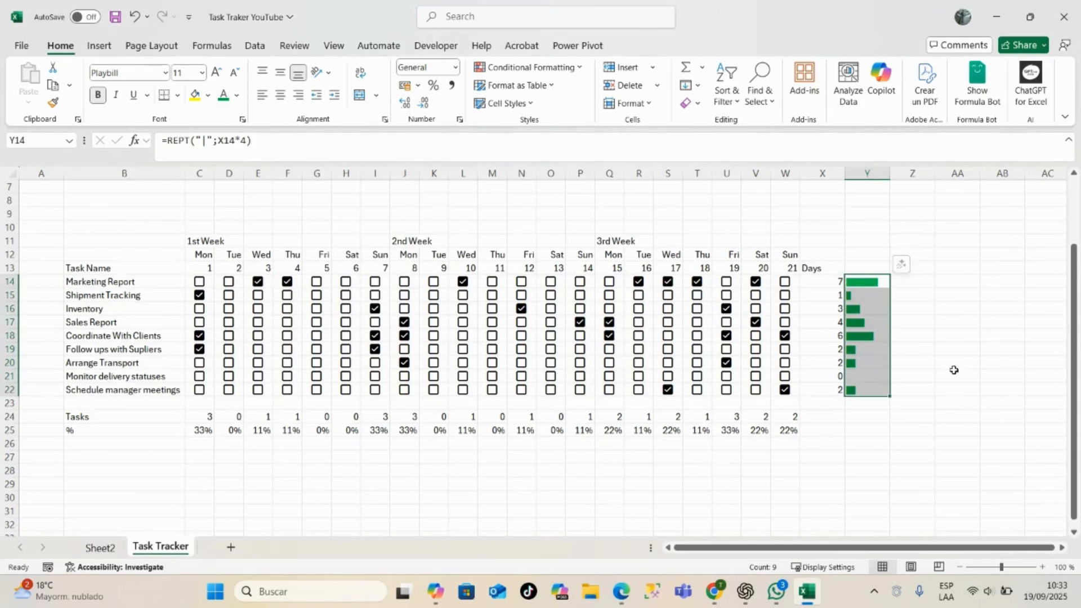
pyautogui.click(950, 338)
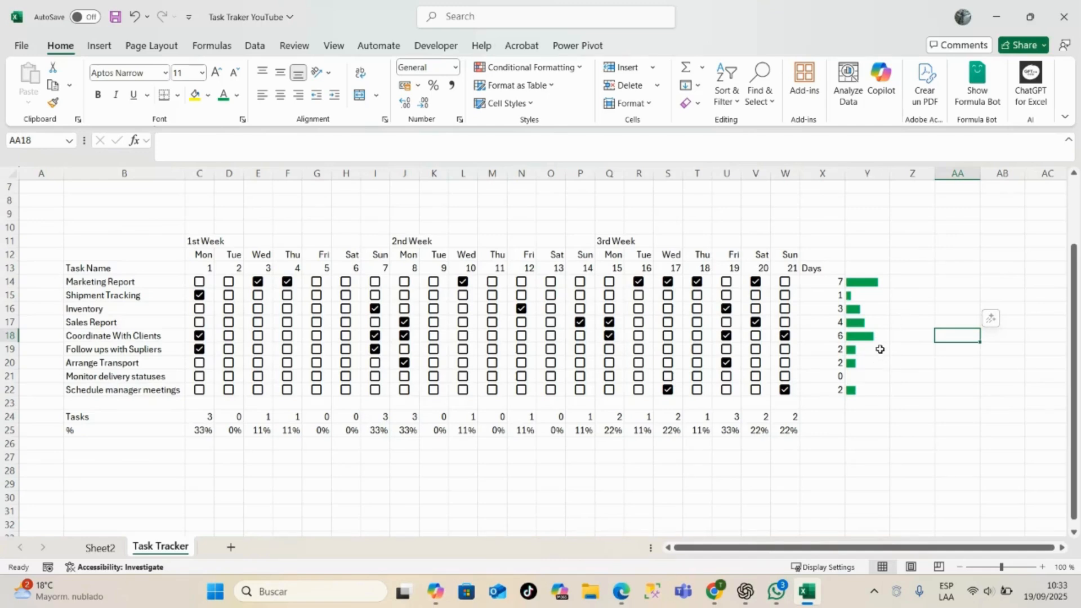
pyautogui.scroll(2, 819, 281)
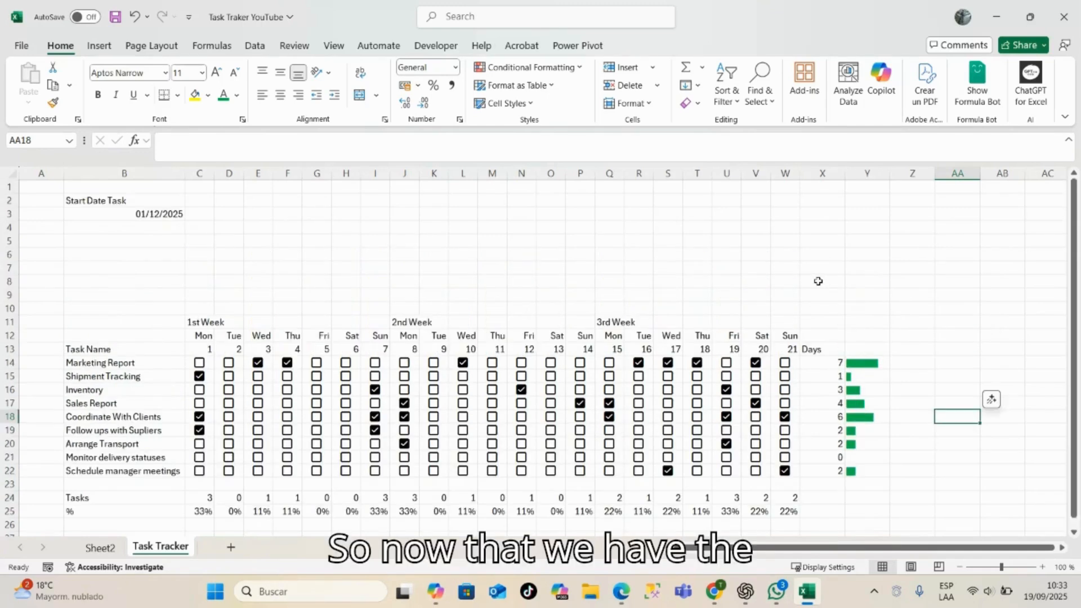
pyautogui.scroll(-1, 822, 286)
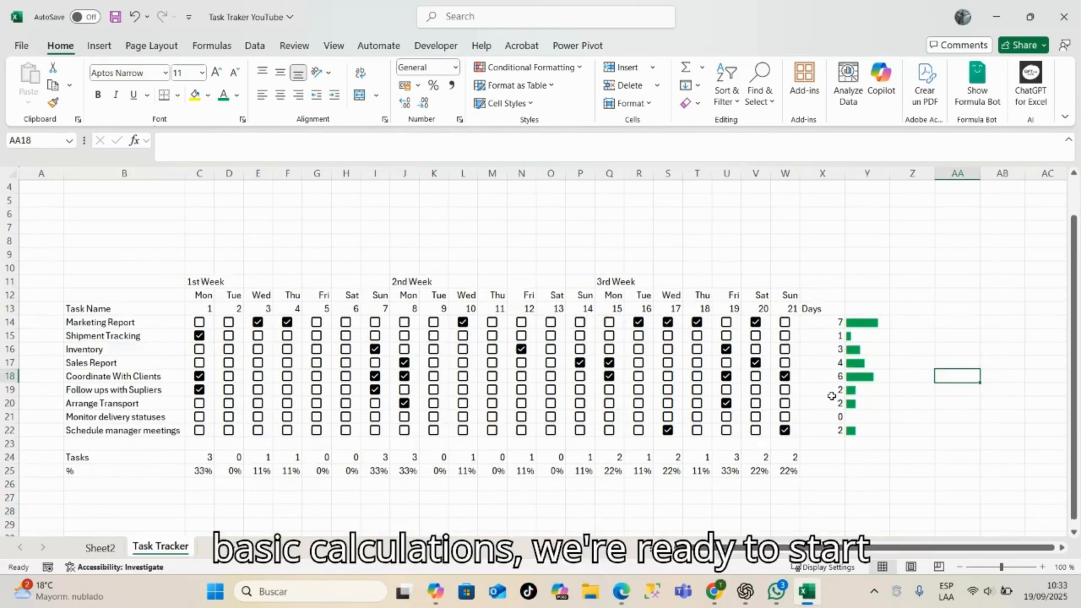
pyautogui.scroll(1, 832, 388)
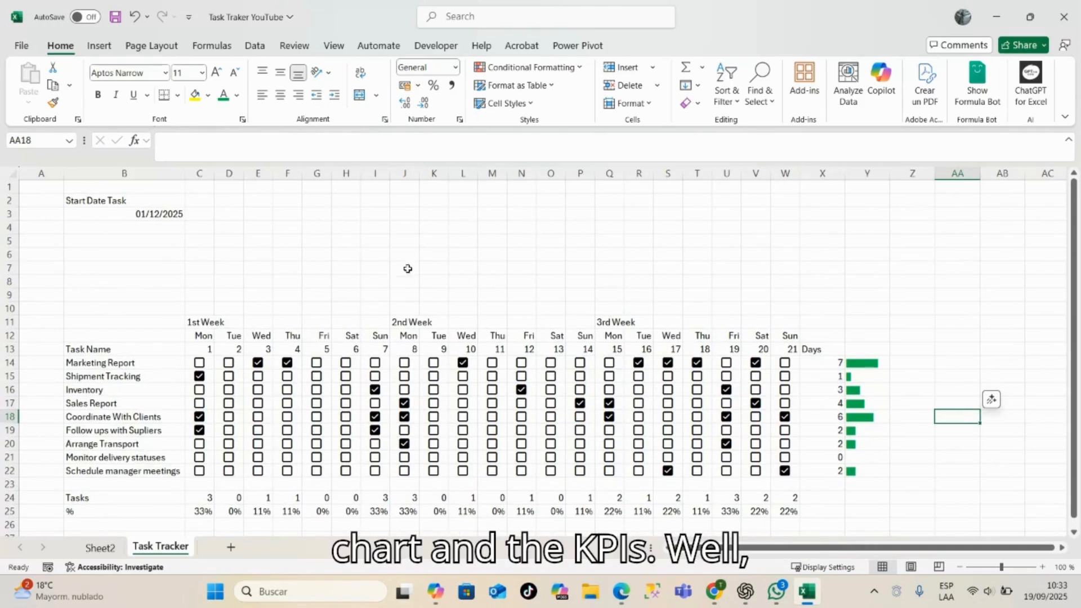
pyautogui.scroll(-1, 602, 210)
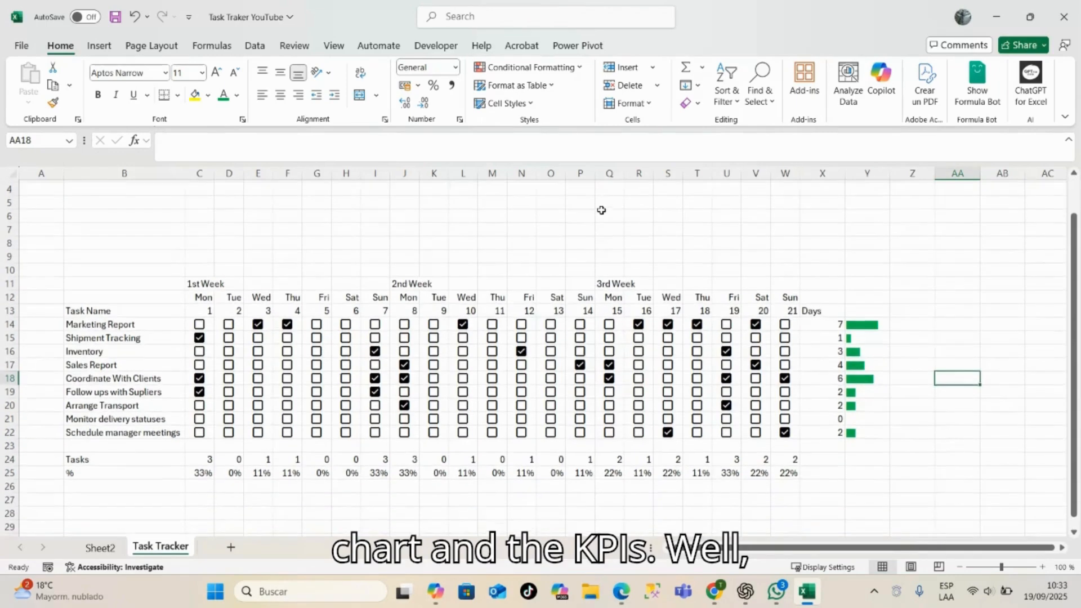
pyautogui.scroll(1, 602, 210)
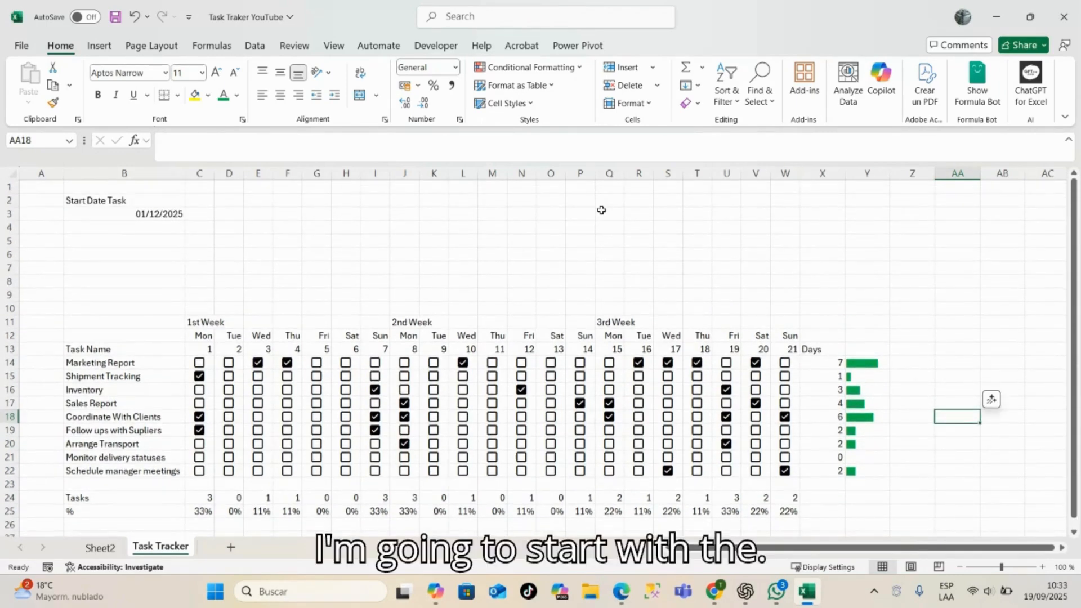
# - Check off Monitor delivery statuses and Arrange Transport for day 6, and Sales Report and Coordinate With Clients for day 5
pyautogui.scroll(-2, 601, 211)
pyautogui.click(347, 384)
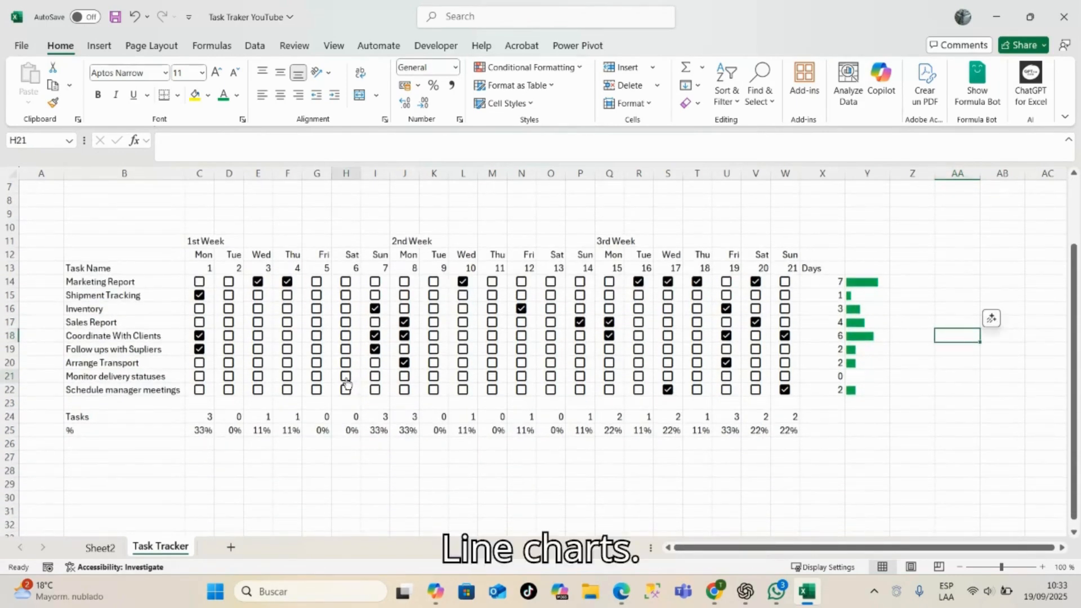
pyautogui.click(346, 362)
pyautogui.click(317, 322)
pyautogui.click(316, 336)
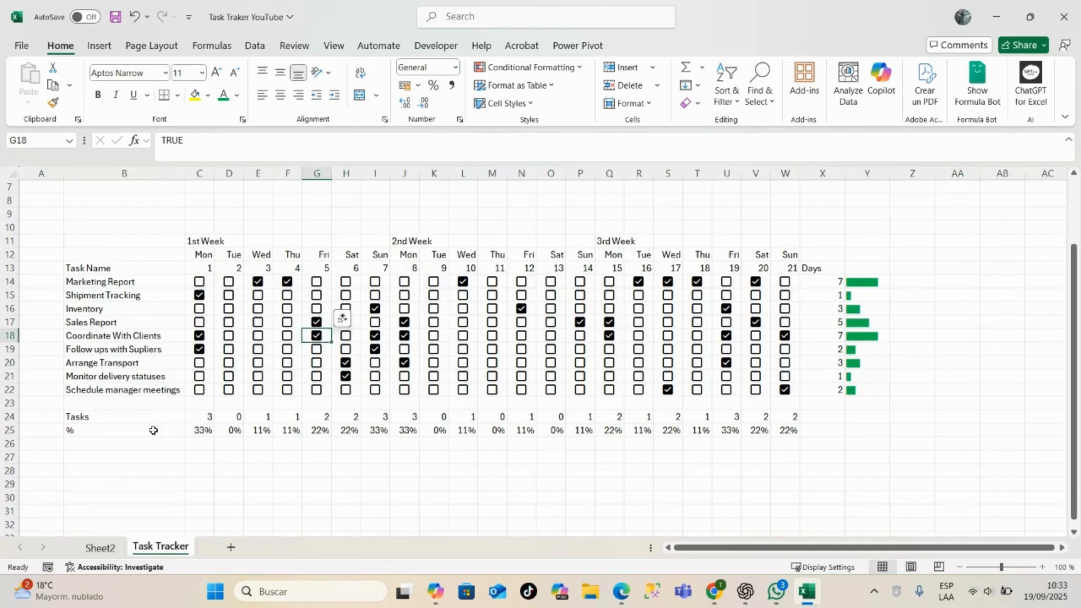
# - Insert a 2-D line chart with markers from the daily percentage row B25:W25
pyautogui.moveTo(118, 431); pyautogui.dragTo(796, 437)
pyautogui.click(99, 46)
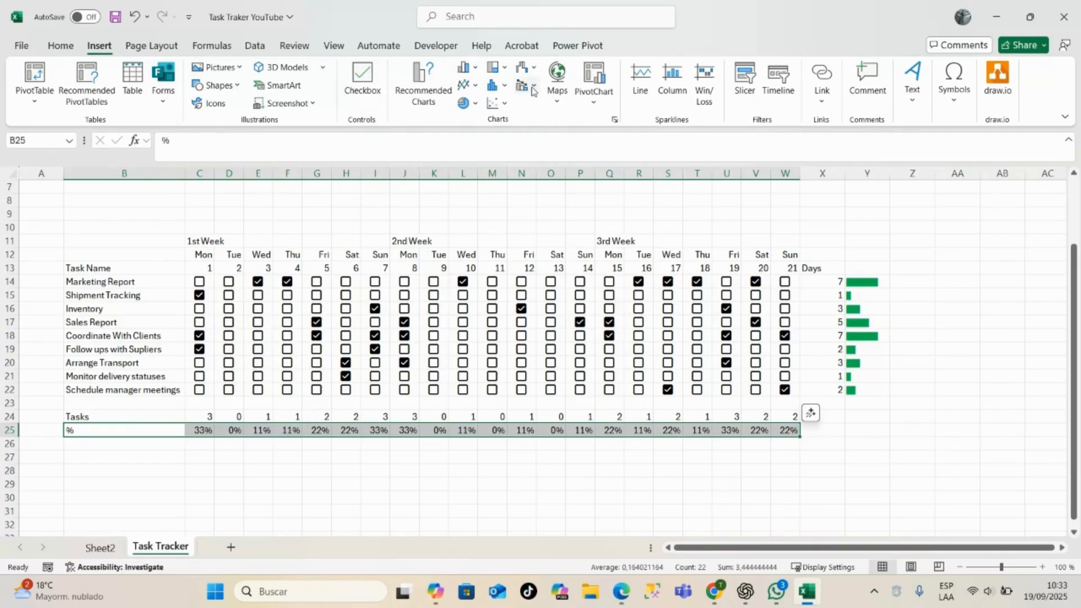
pyautogui.click(467, 85)
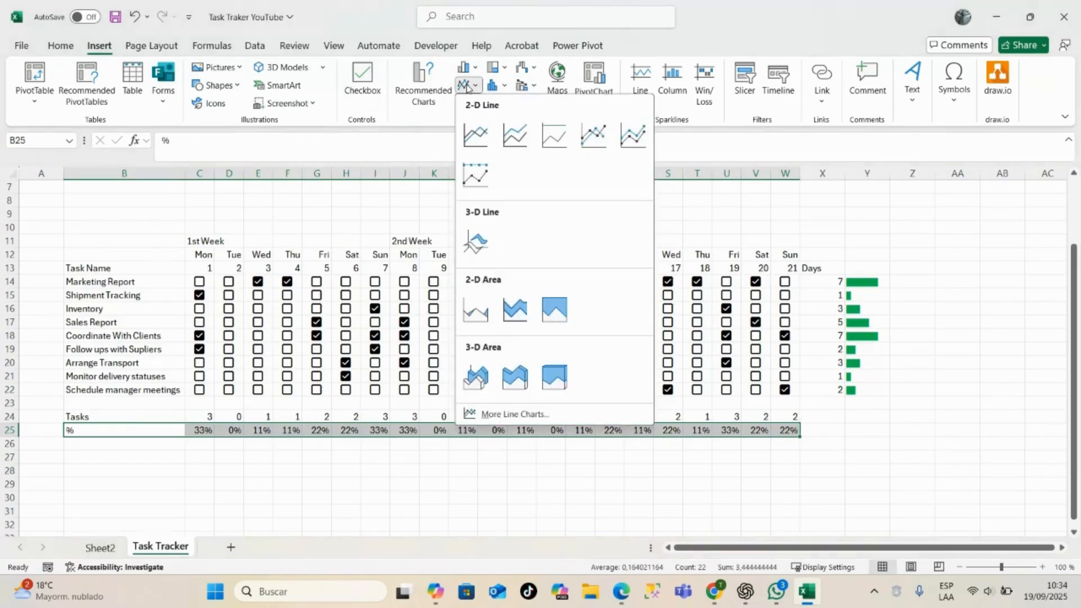
pyautogui.click(592, 134)
# - Place the line chart above the week headers and resize it to span columns C to W, about 23.1 cm wide and 4.2 cm high
pyautogui.scroll(2, 622, 210)
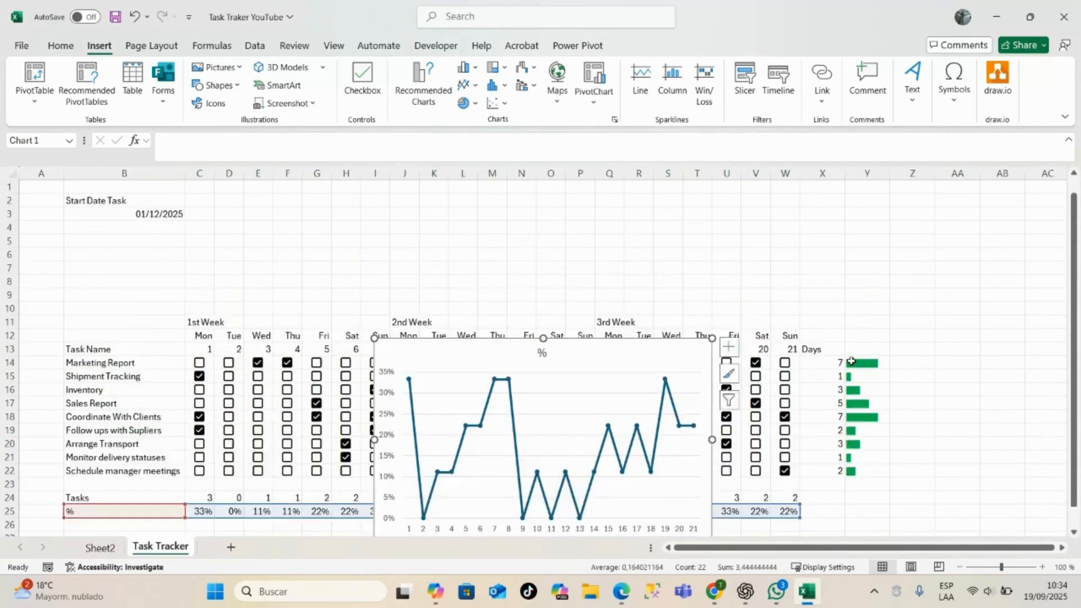
pyautogui.moveTo(566, 376); pyautogui.dragTo(539, 228)
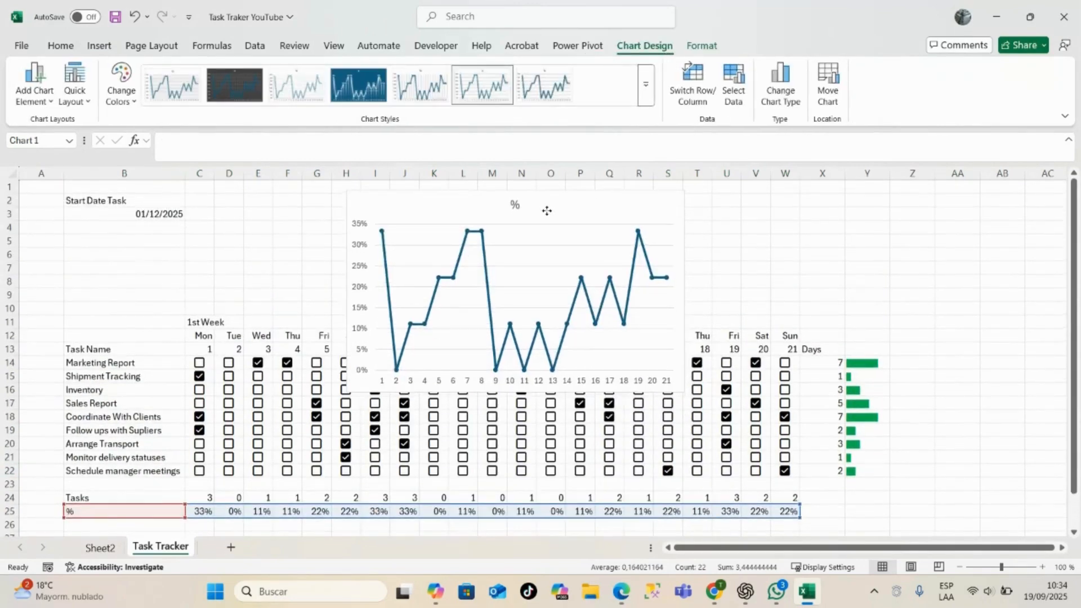
pyautogui.moveTo(348, 391); pyautogui.dragTo(365, 303)
pyautogui.moveTo(364, 246); pyautogui.dragTo(190, 247)
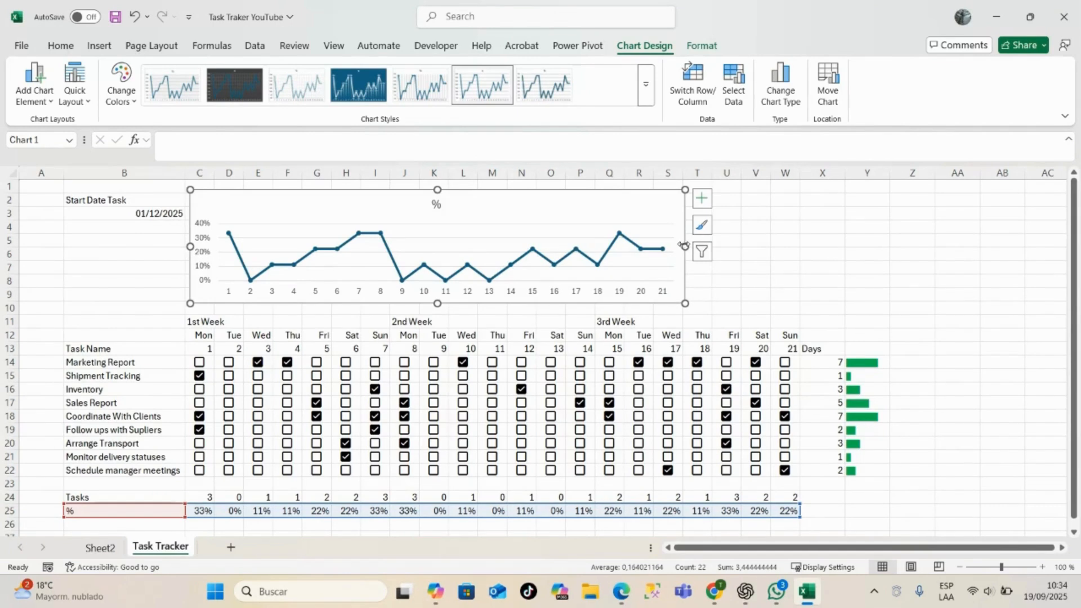
pyautogui.moveTo(685, 246); pyautogui.dragTo(804, 247)
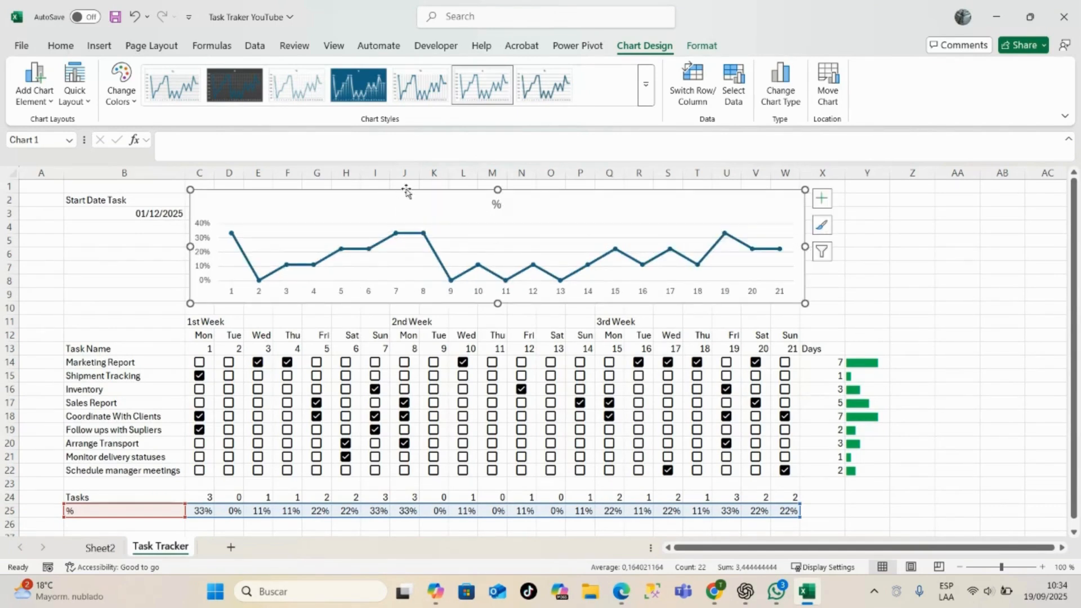
pyautogui.moveTo(497, 304)
pyautogui.mouseDown()
pyautogui.moveTo(498, 288)
pyautogui.moveTo(498, 302)
pyautogui.mouseUp()
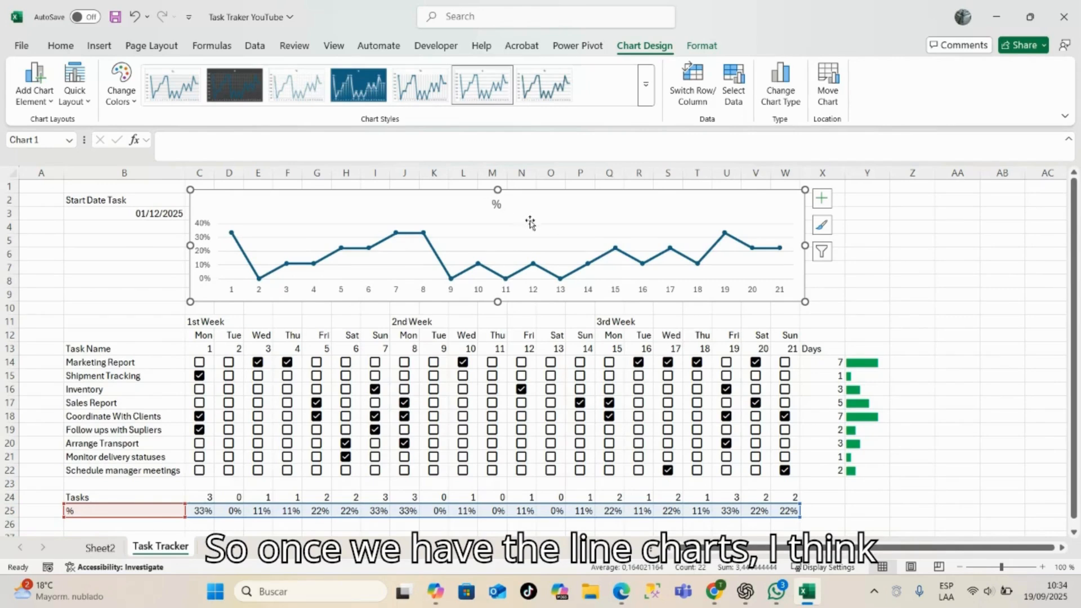
# - Delete the line chart's title and its horizontal gridlines
pyautogui.click(495, 205)
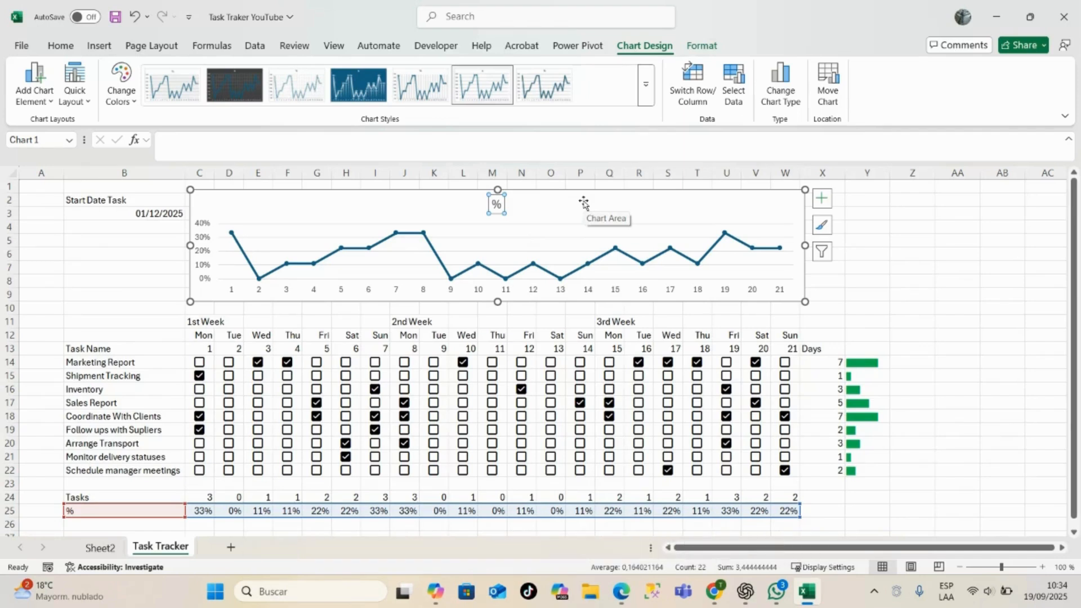
pyautogui.press('Delete')
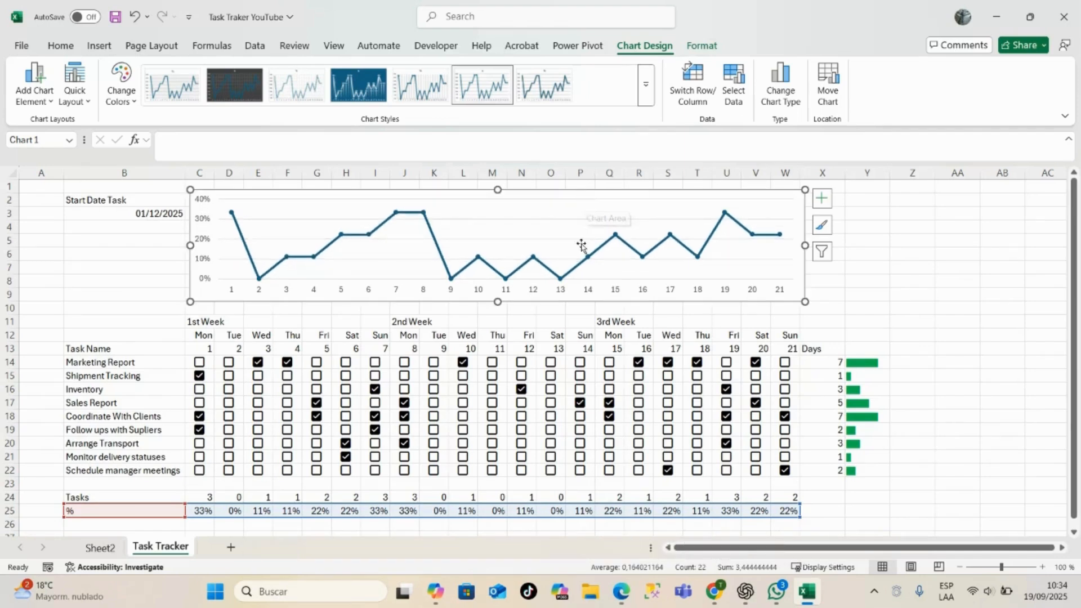
pyautogui.click(541, 220)
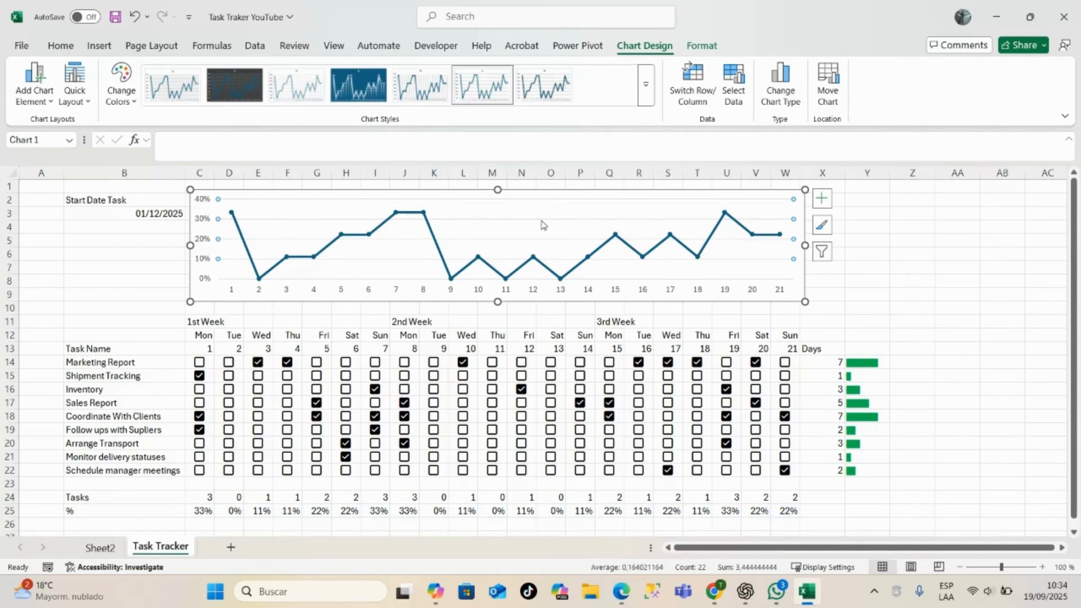
pyautogui.click(542, 223)
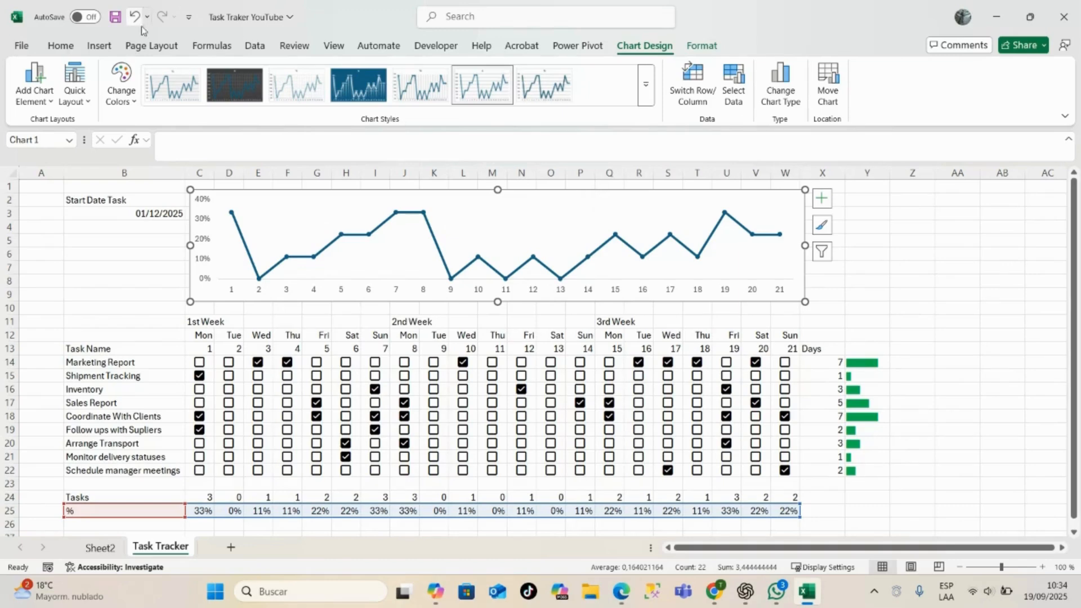
# - Remove the outline around the line chart by setting its shape outline to No Outline
pyautogui.click(61, 46)
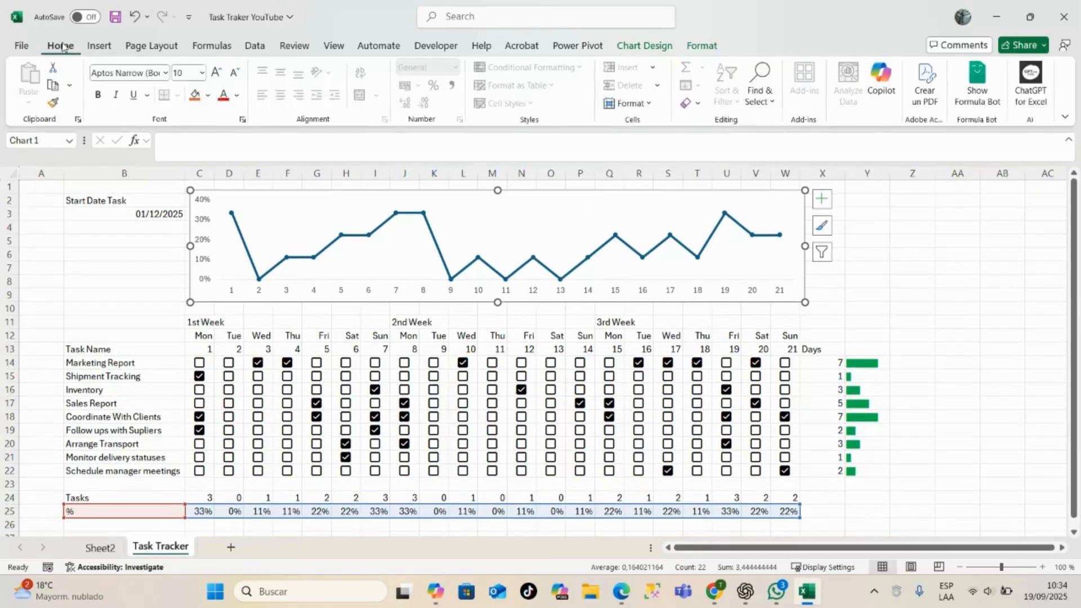
pyautogui.click(690, 46)
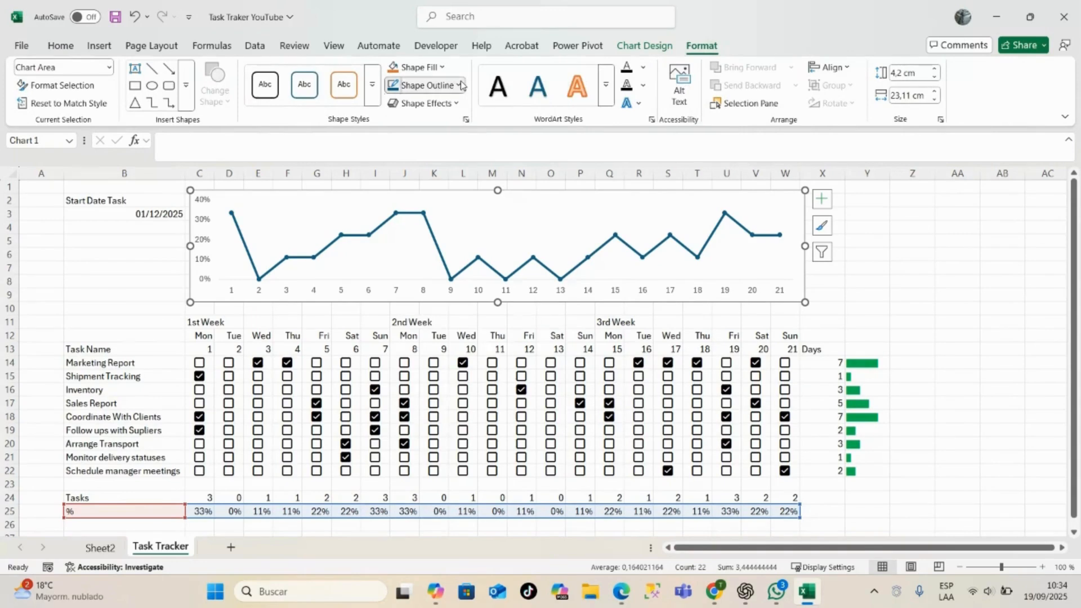
pyautogui.click(426, 85)
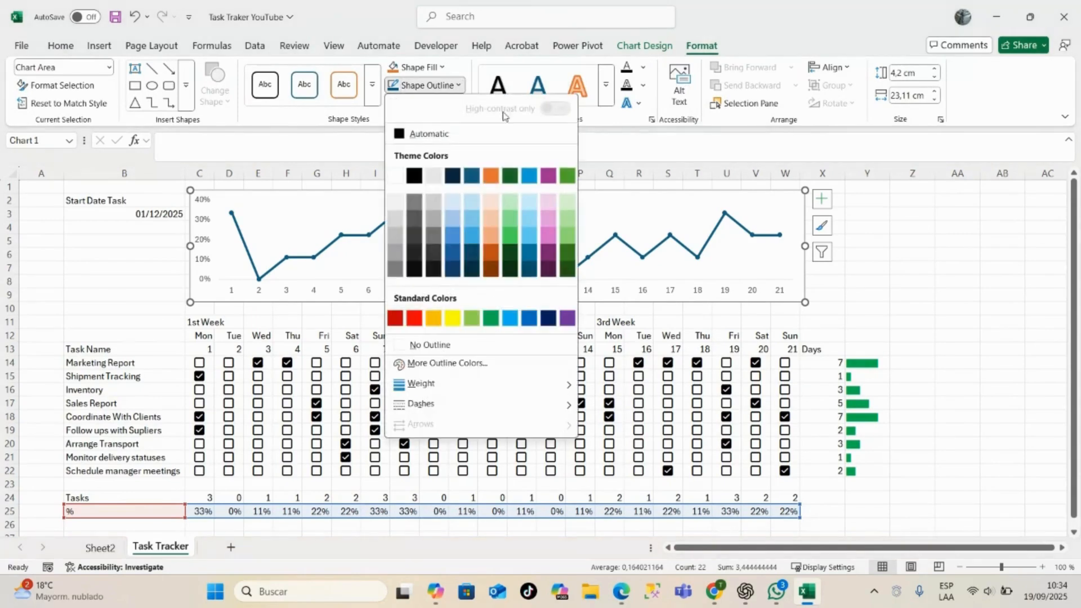
pyautogui.click(414, 346)
pyautogui.click(915, 253)
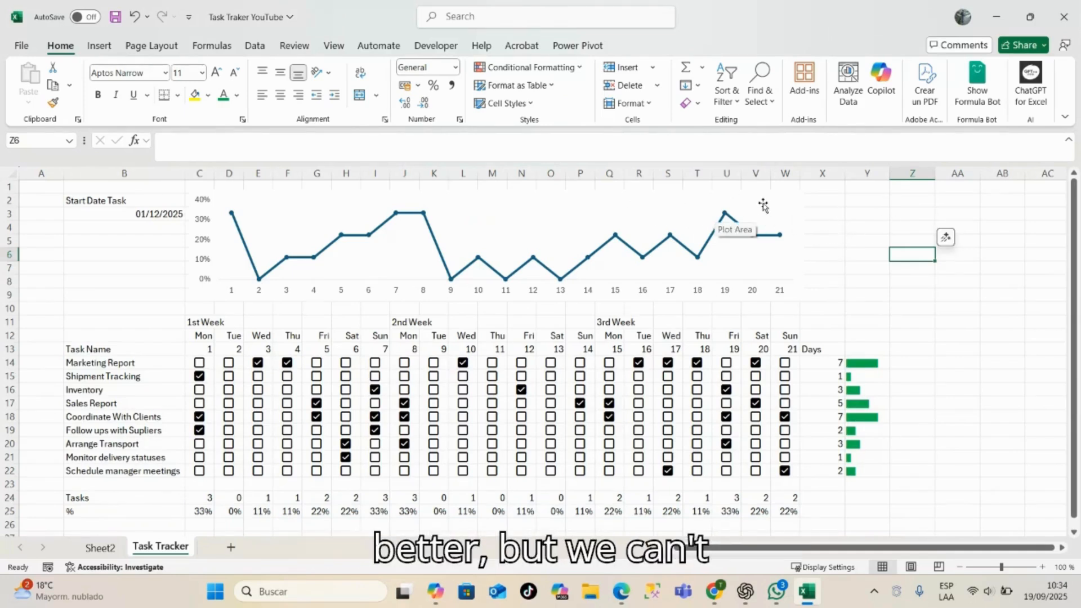
# - Set the marker border of the chart's percentage series to a solid line in Orange, Accent 2, Darker 50%
pyautogui.click(604, 213)
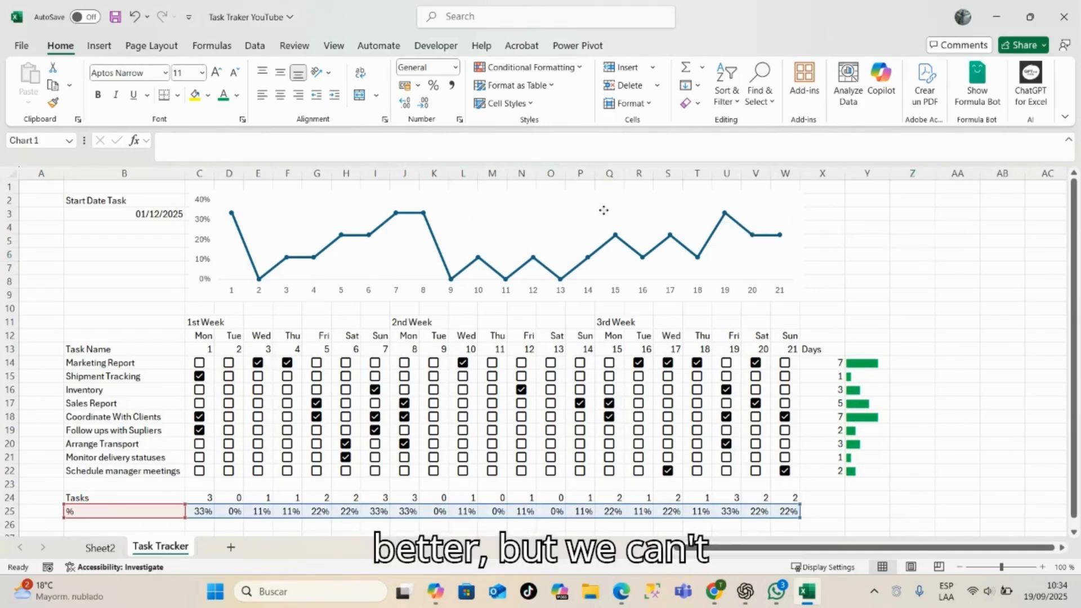
pyautogui.click(664, 195)
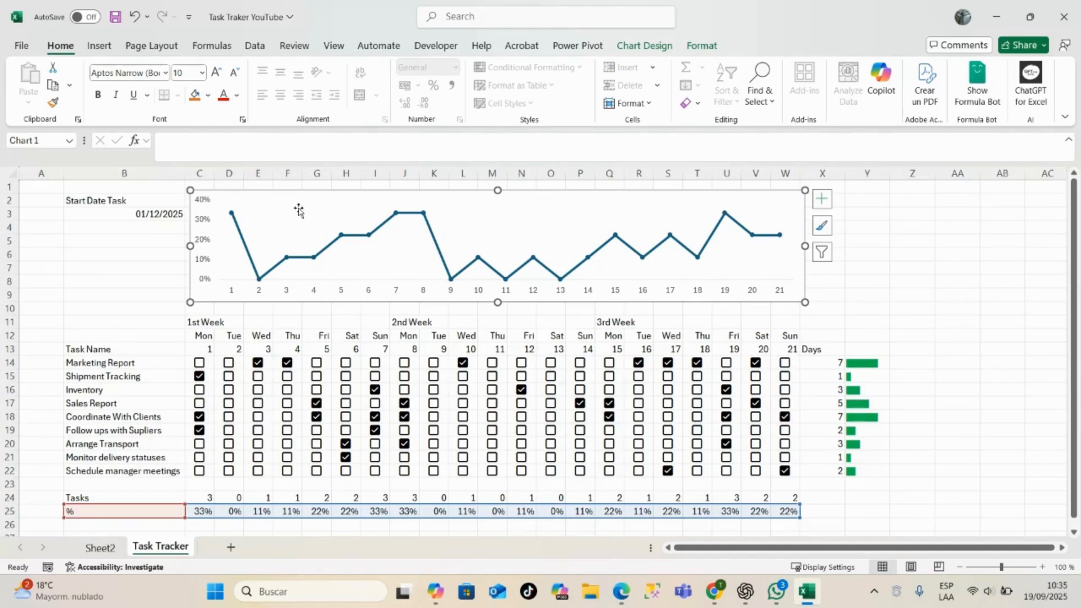
pyautogui.click(237, 229)
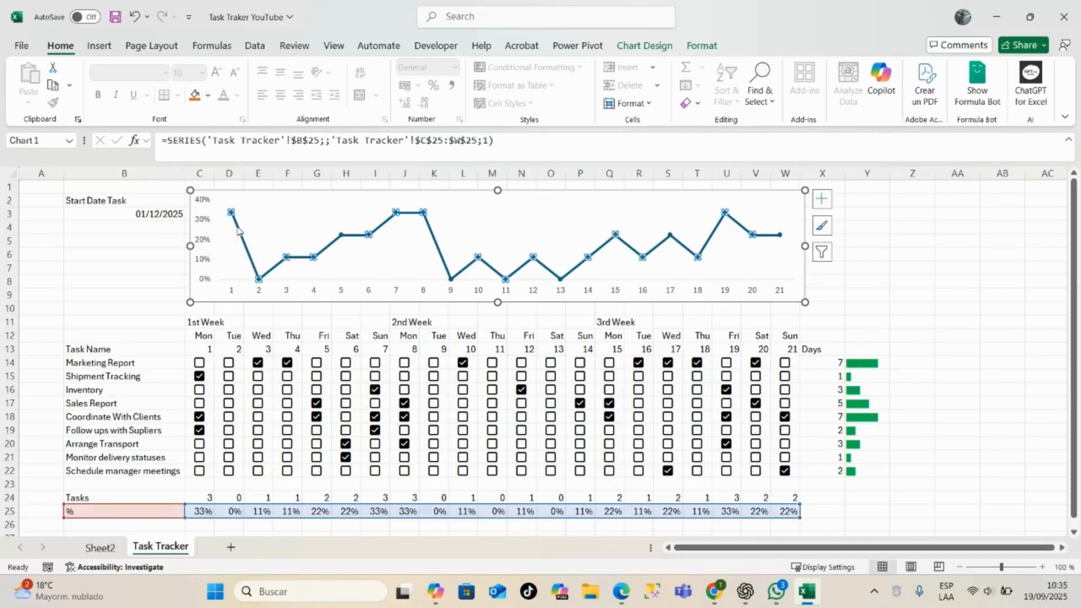
pyautogui.rightClick(237, 228)
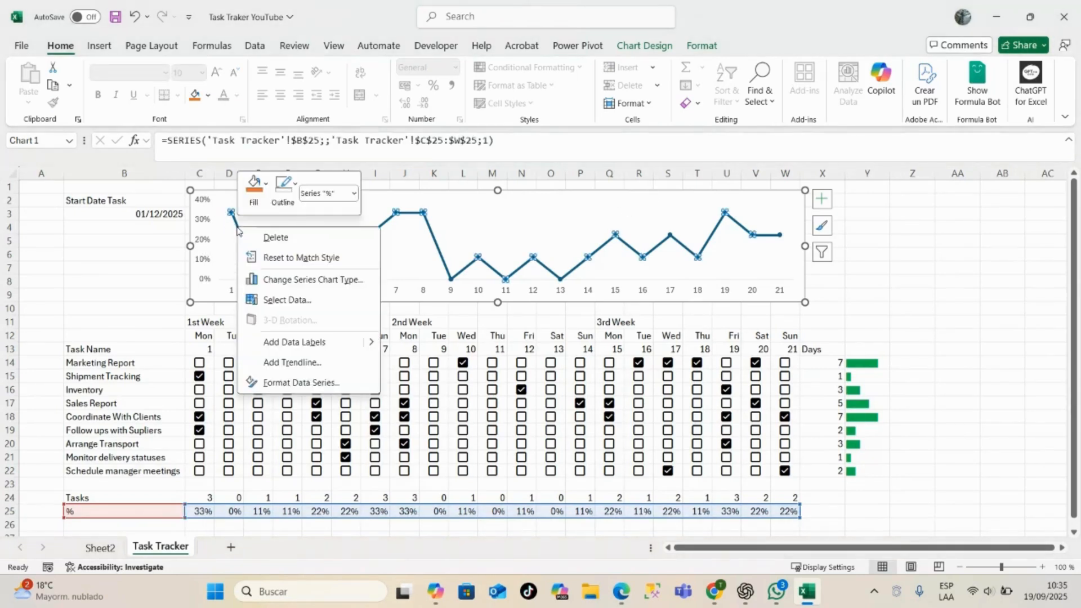
pyautogui.click(298, 383)
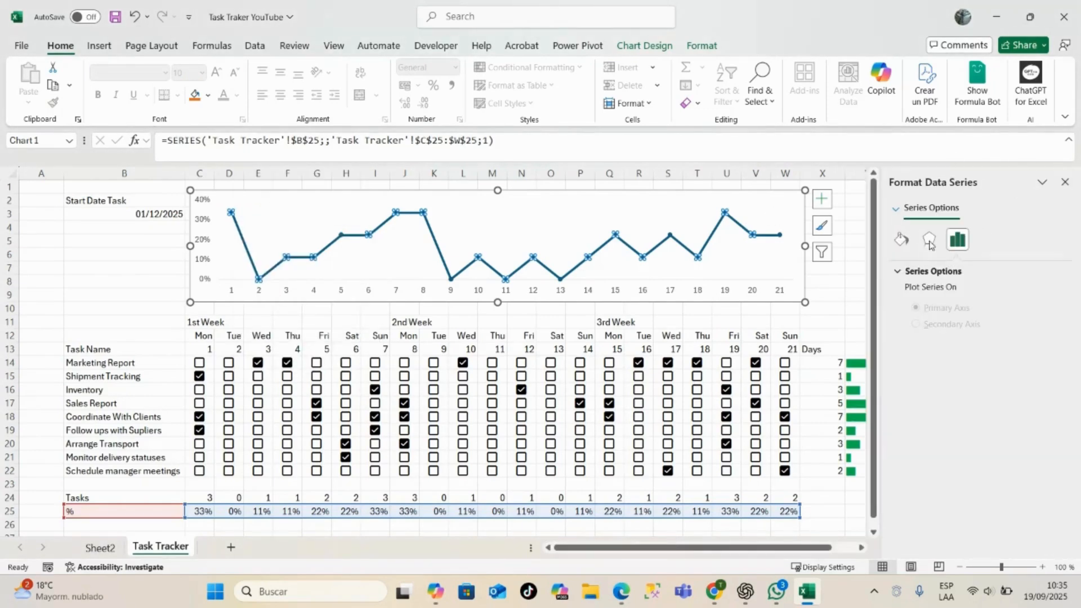
pyautogui.click(901, 240)
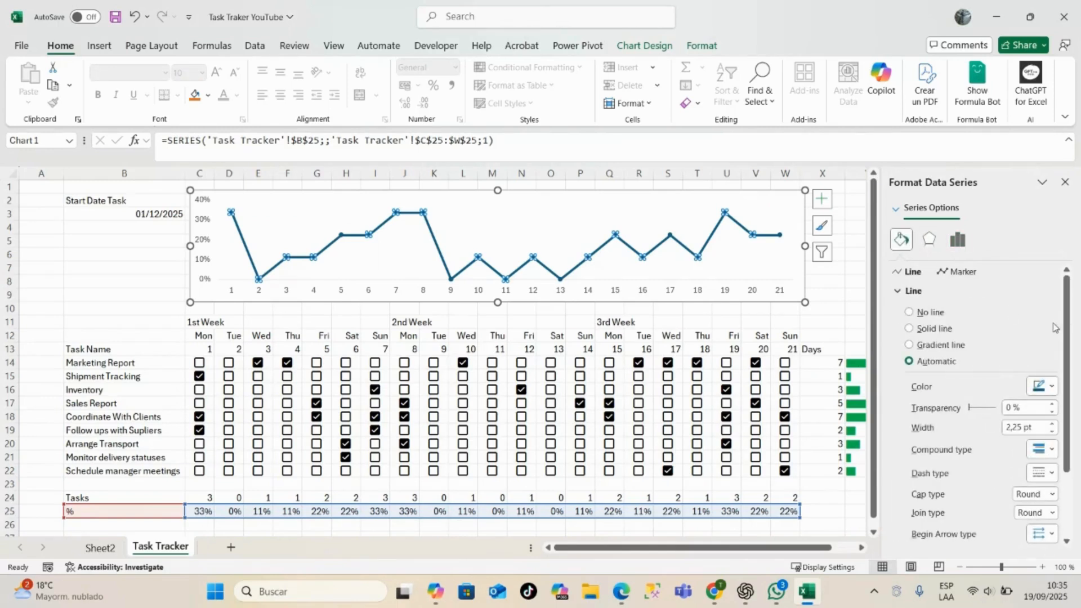
pyautogui.click(962, 272)
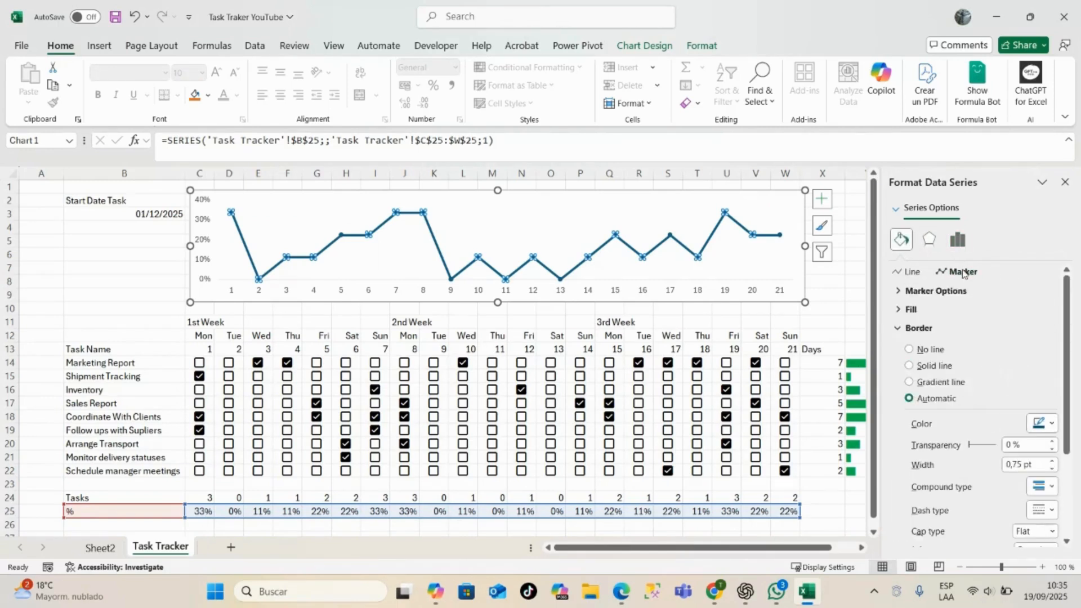
pyautogui.click(1053, 425)
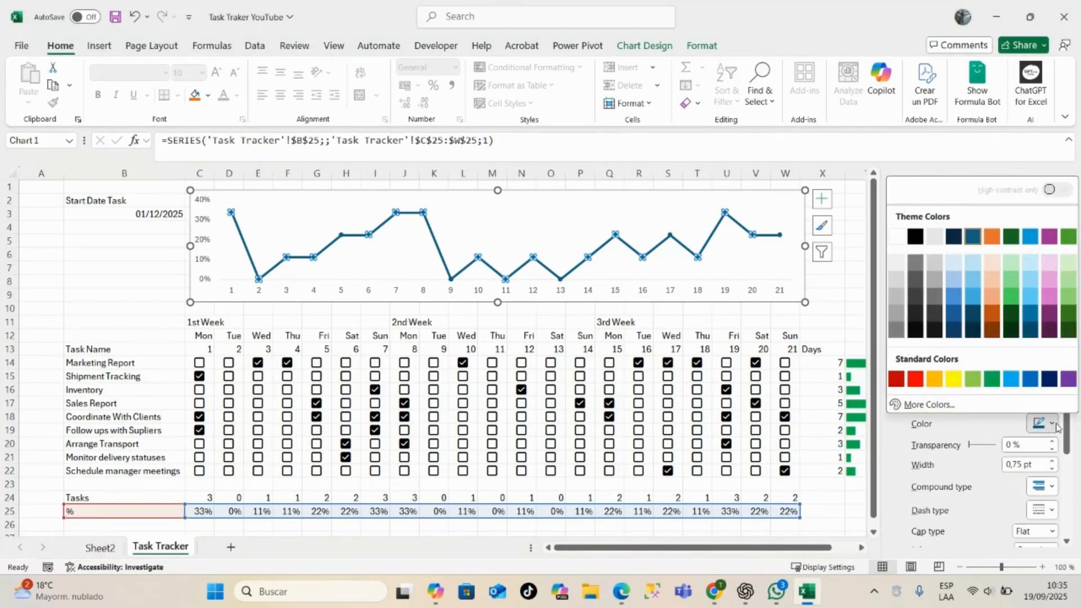
pyautogui.click(993, 332)
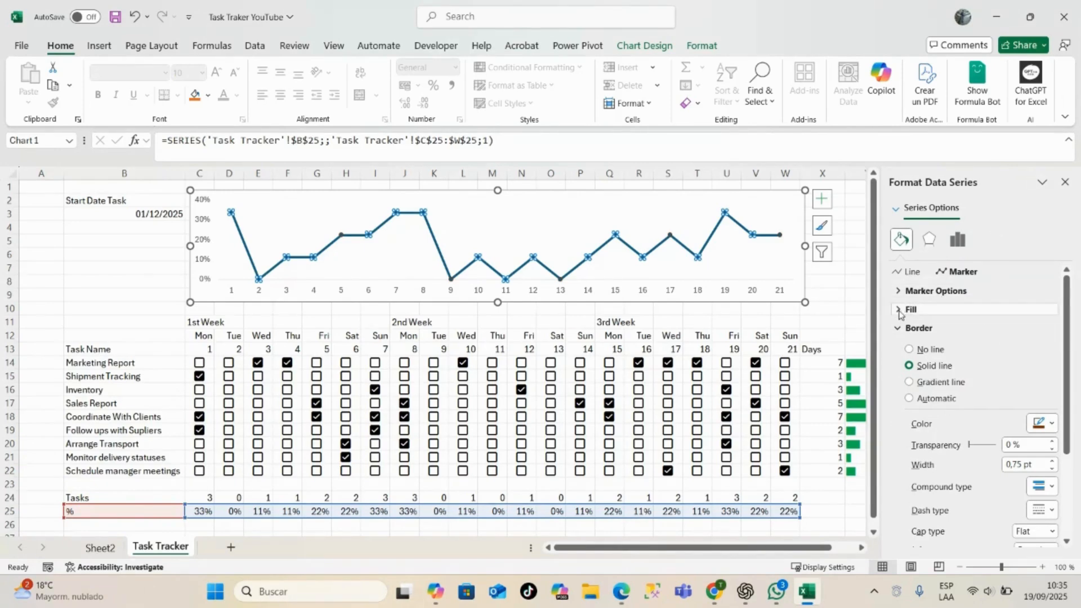
# - Fill the percentage series' markers with a solid light shade of the orange Accent 2 theme color
pyautogui.click(901, 310)
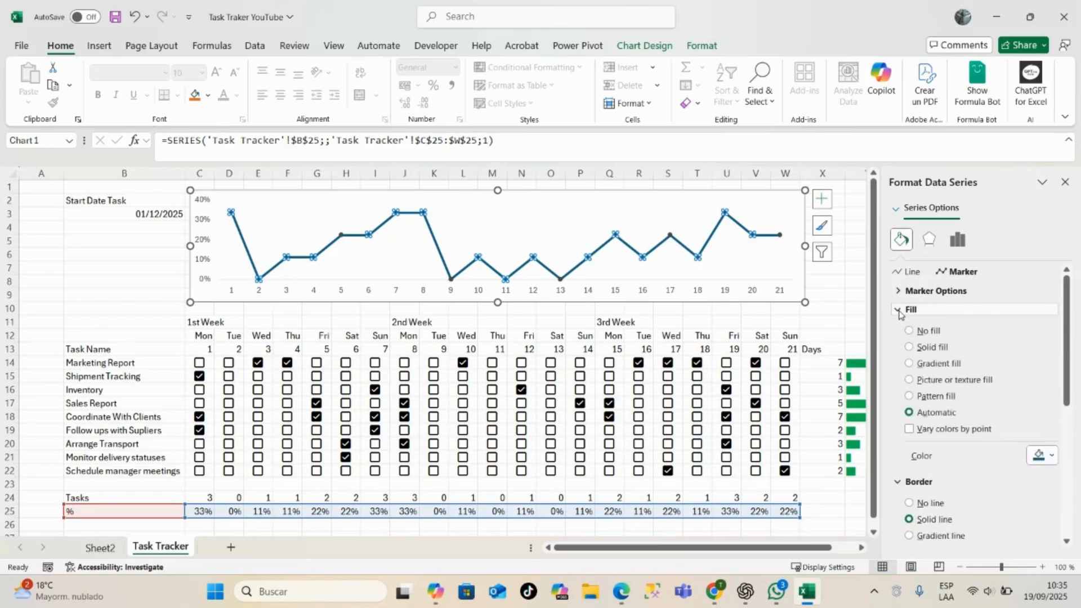
pyautogui.click(1039, 455)
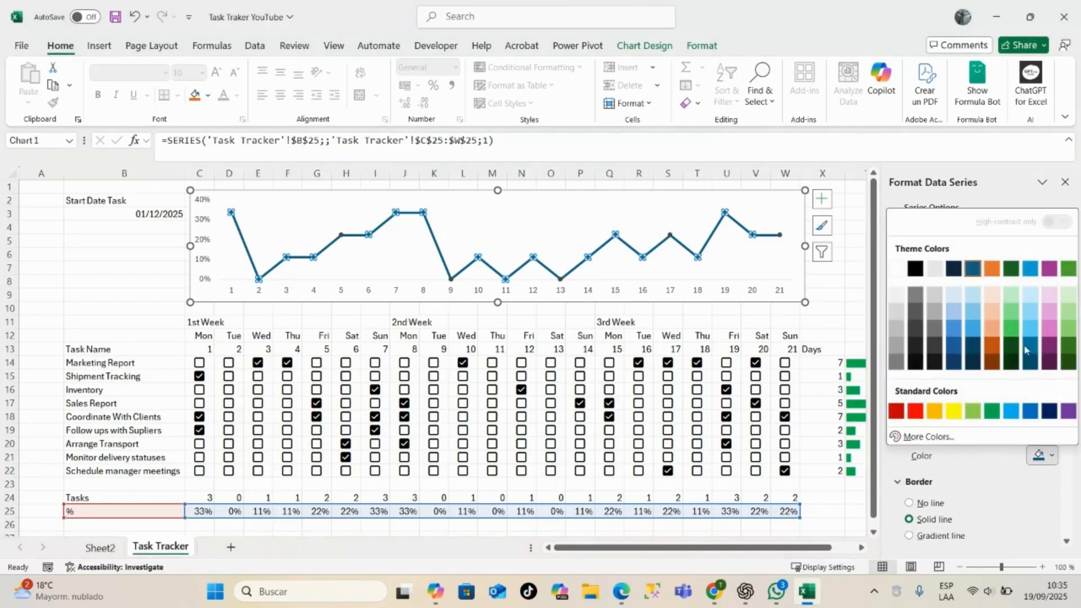
pyautogui.click(994, 321)
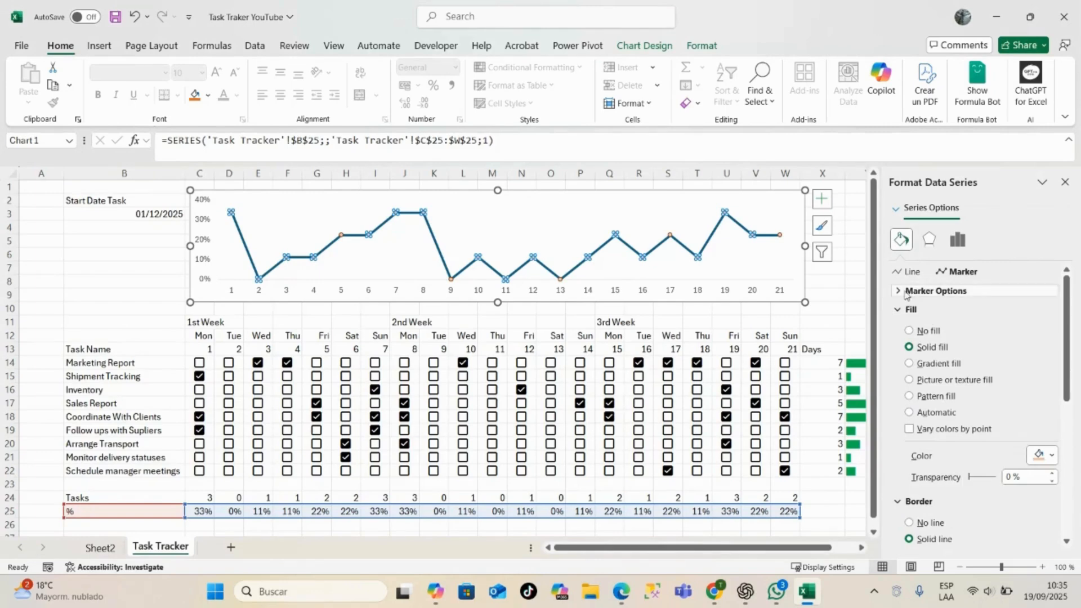
pyautogui.click(902, 311)
# - Recolor the percentage series' line to Orange, Accent 2, Darker 50%, and close the formatting pane
pyautogui.click(908, 271)
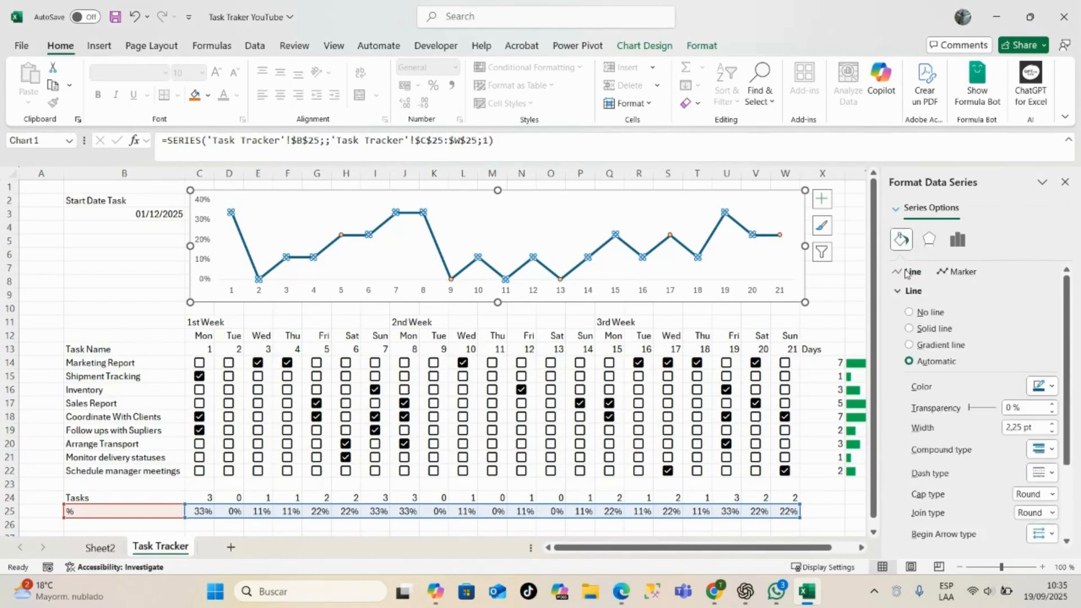
pyautogui.click(1052, 387)
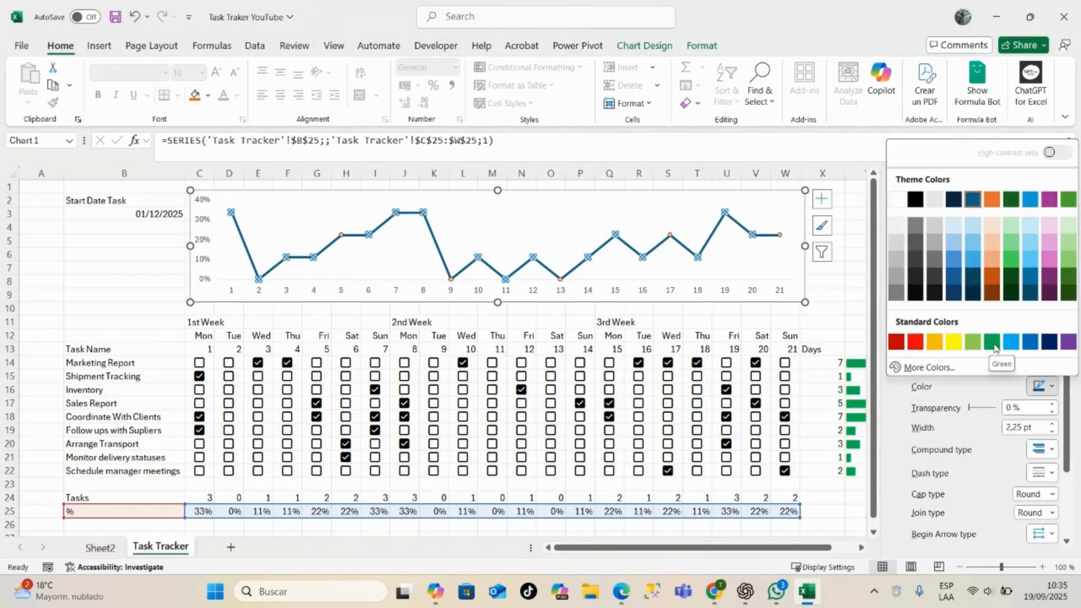
pyautogui.click(992, 294)
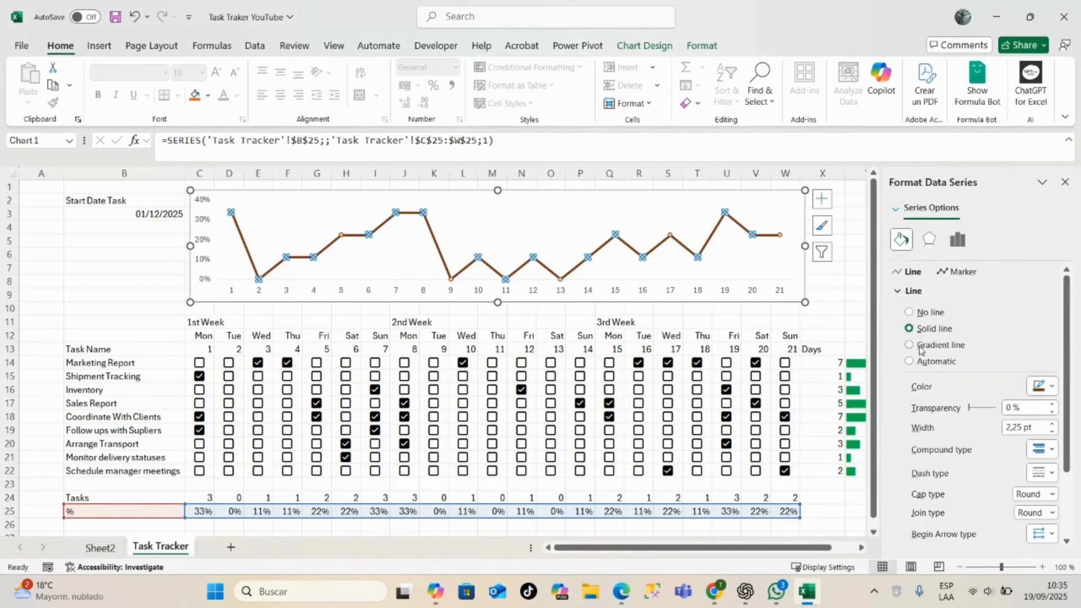
pyautogui.click(59, 264)
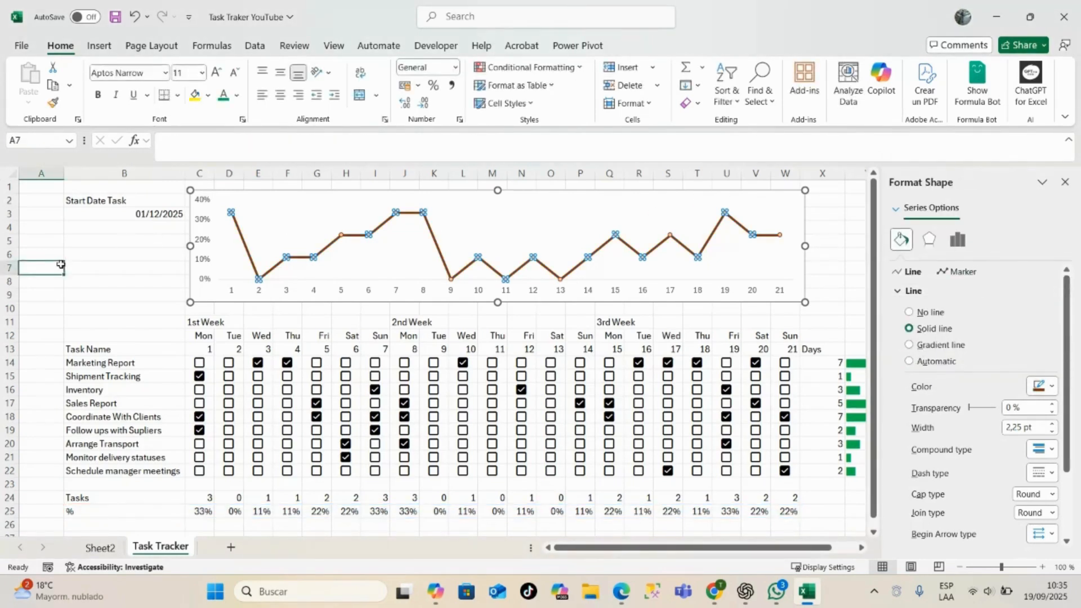
pyautogui.click(1065, 182)
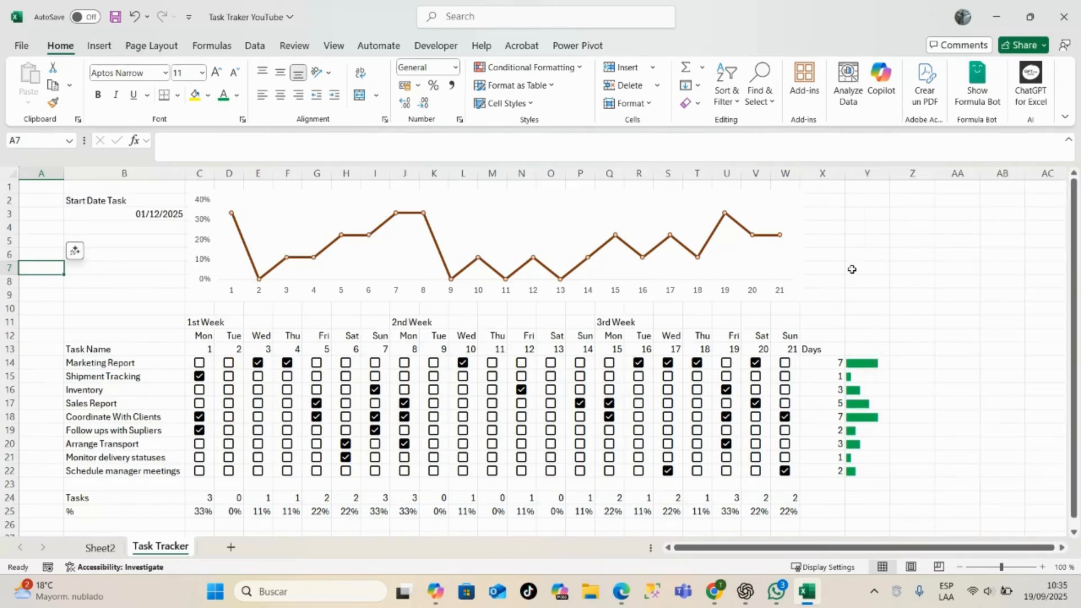
# - Remove the line chart's white background by setting the chart area's shape fill to No Fill
pyautogui.click(591, 208)
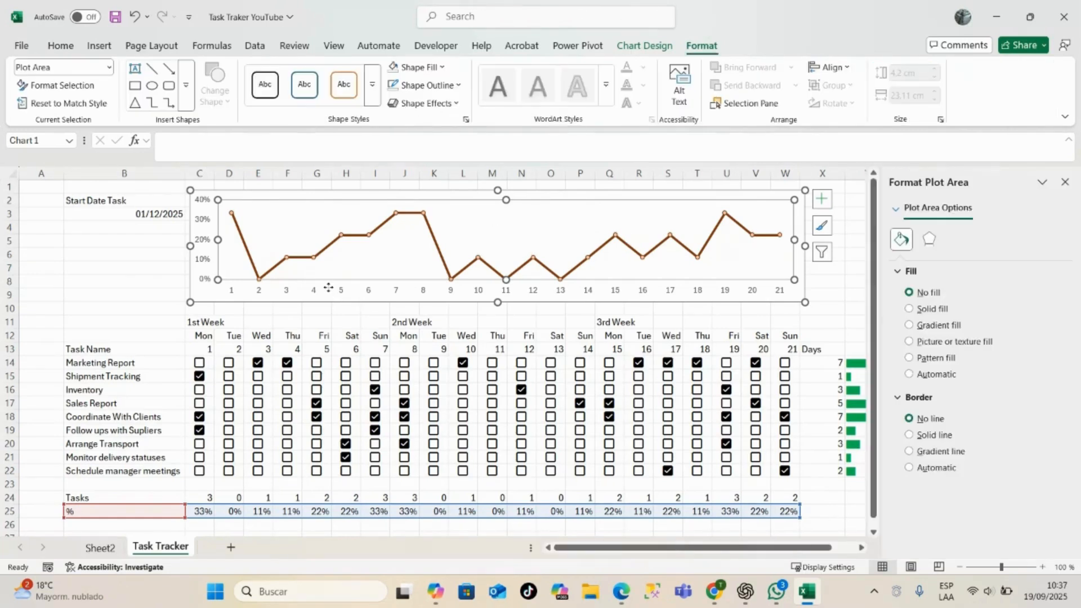
pyautogui.click(327, 297)
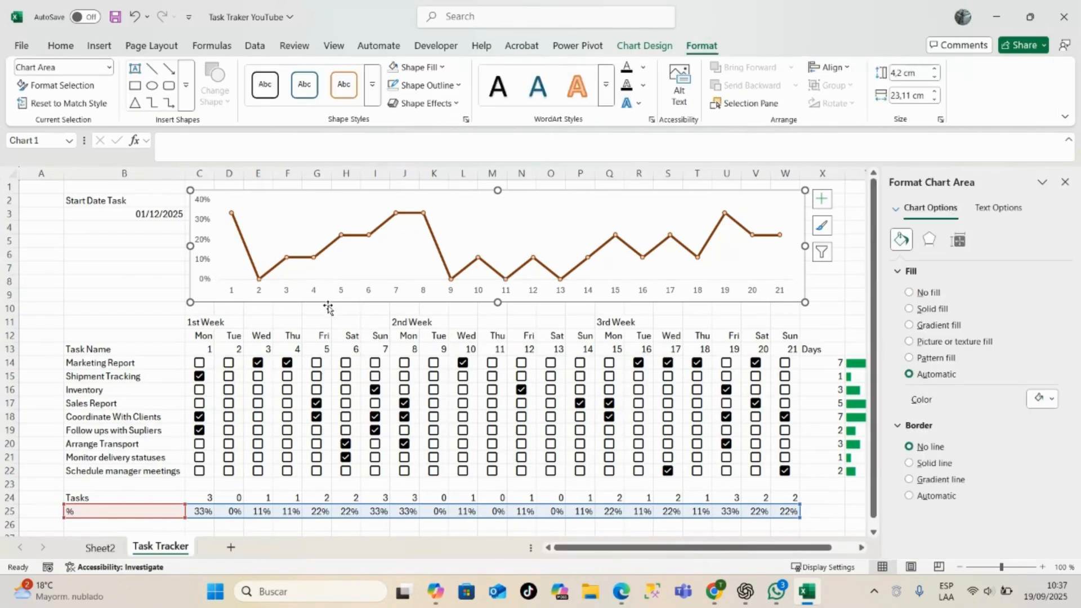
pyautogui.click(426, 72)
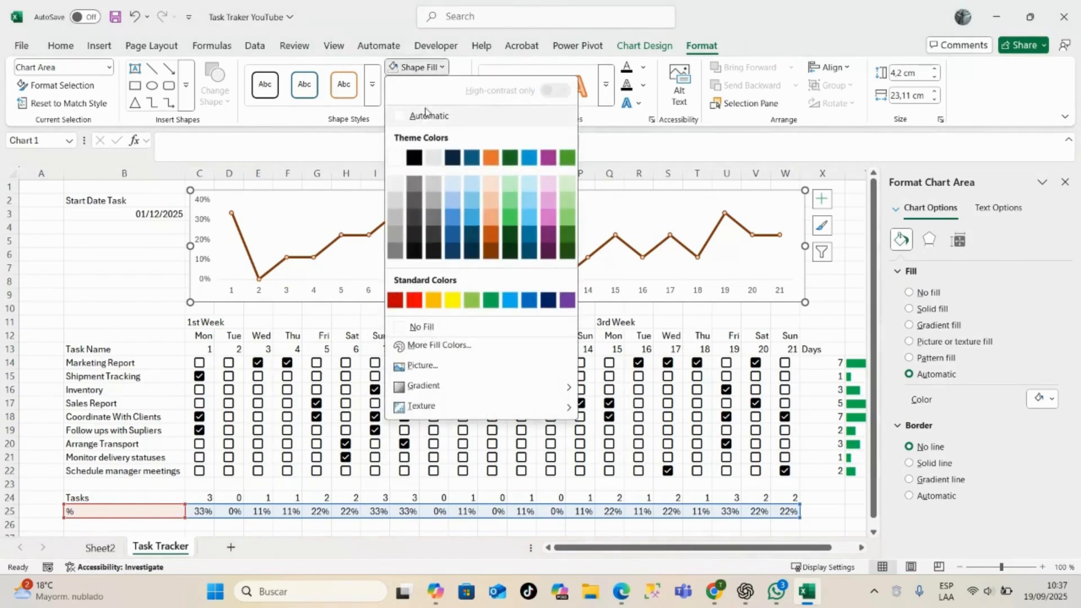
pyautogui.click(396, 327)
pyautogui.click(79, 307)
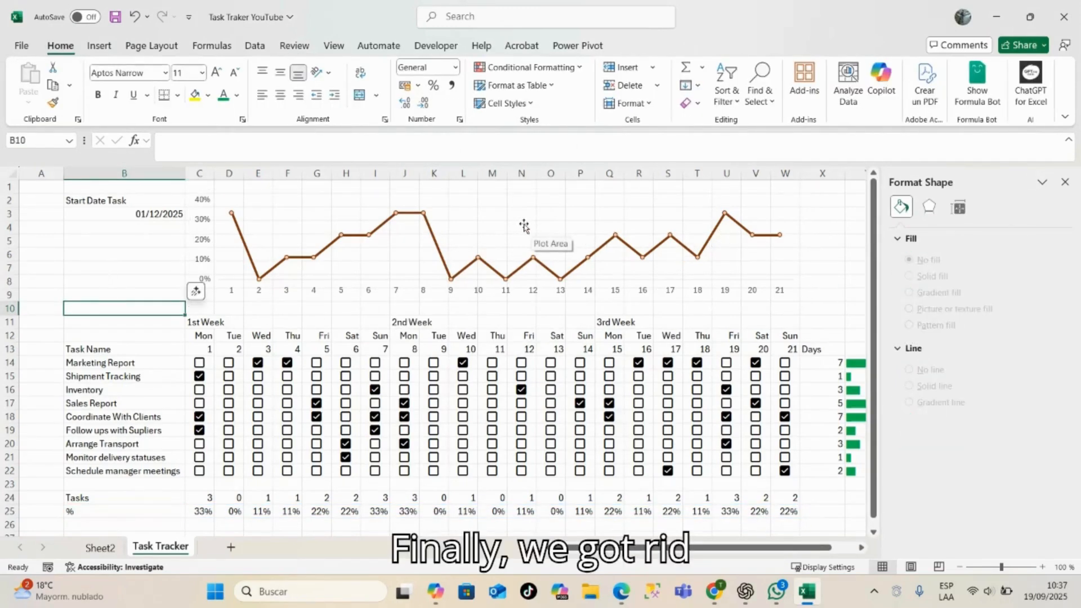
pyautogui.click(1065, 183)
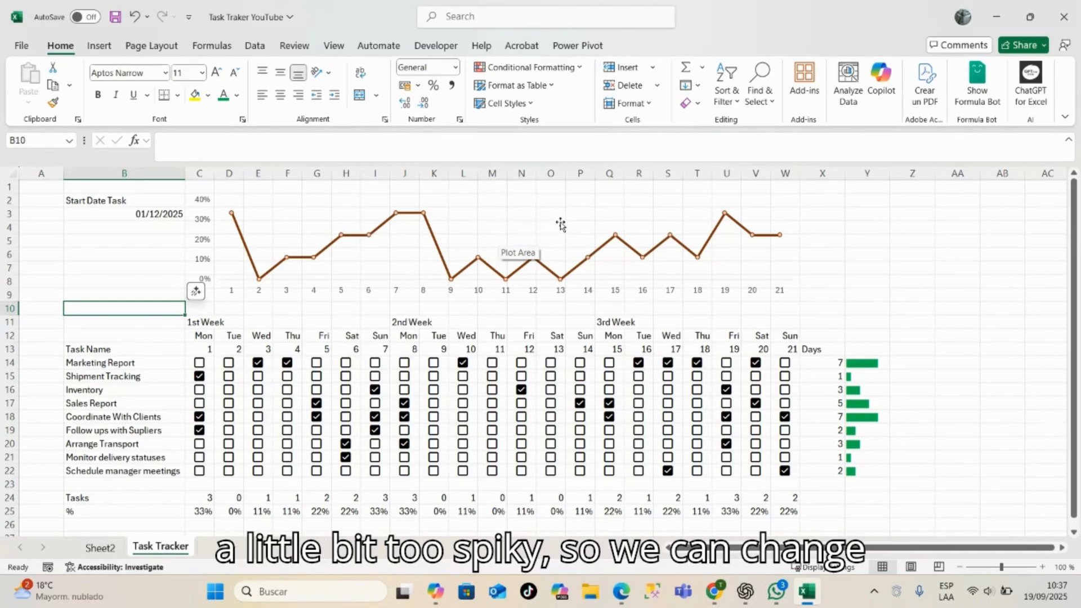
# - Turn on the Smoothed line option for the chart's percentage series and close the formatting pane
pyautogui.click(431, 233)
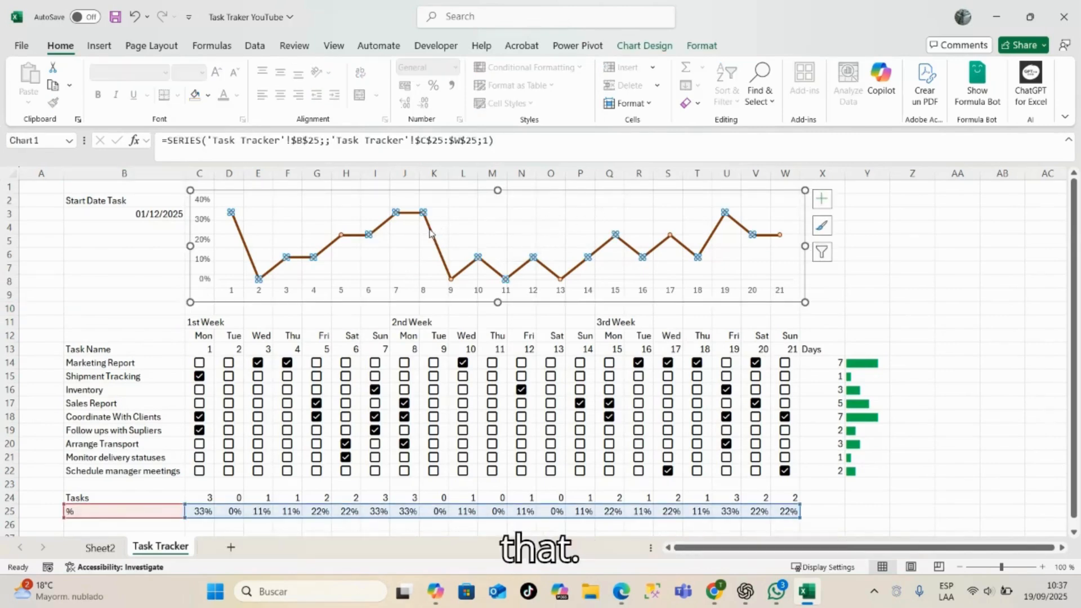
pyautogui.rightClick(431, 233)
pyautogui.click(507, 389)
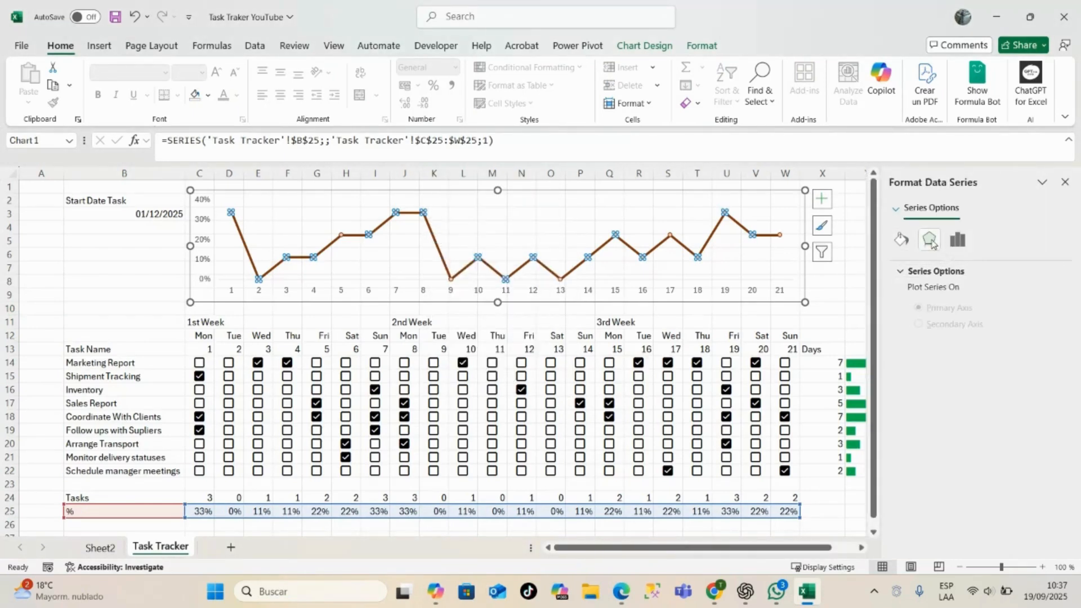
pyautogui.click(929, 240)
pyautogui.click(901, 239)
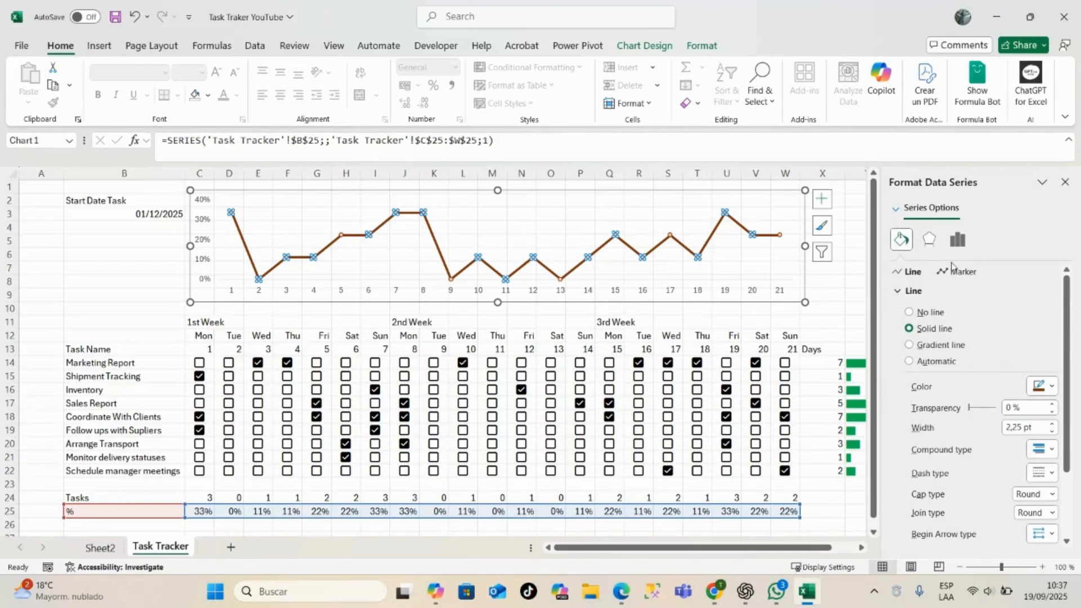
pyautogui.scroll(-2, 1038, 338)
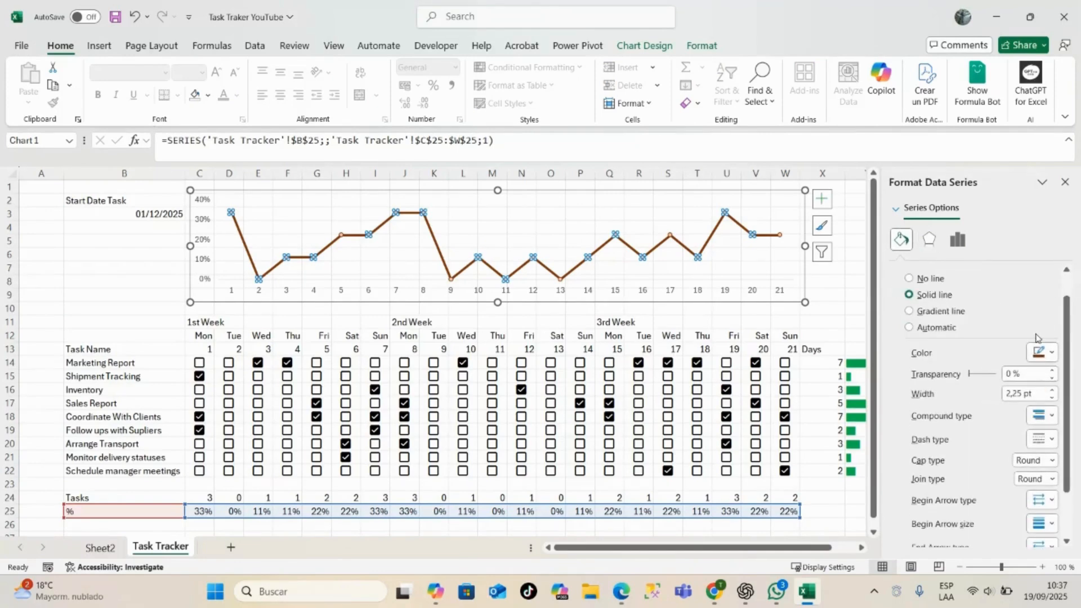
pyautogui.scroll(-2, 1037, 337)
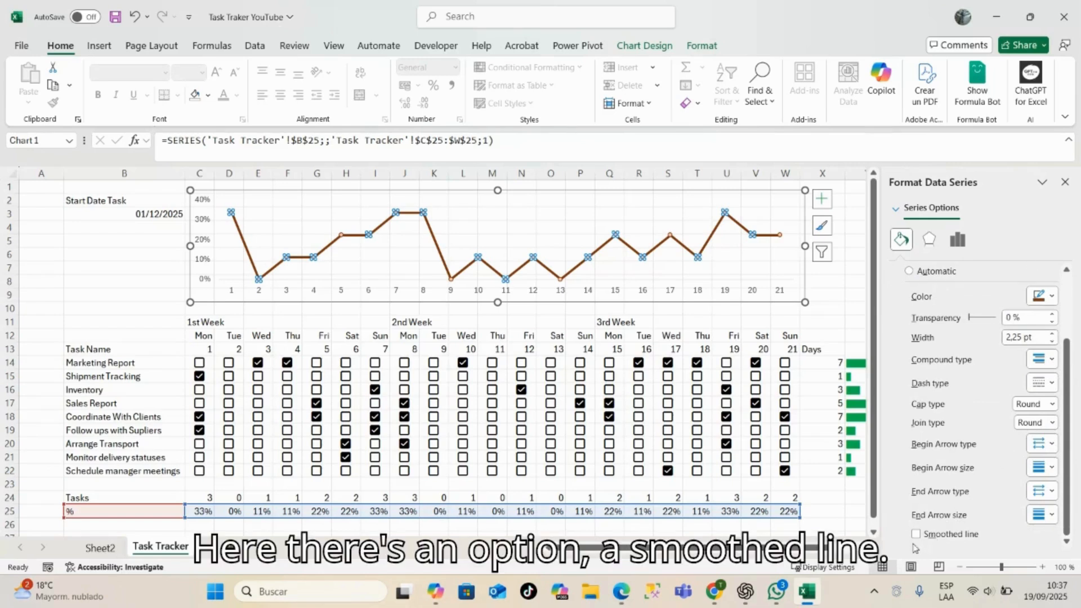
pyautogui.click(917, 534)
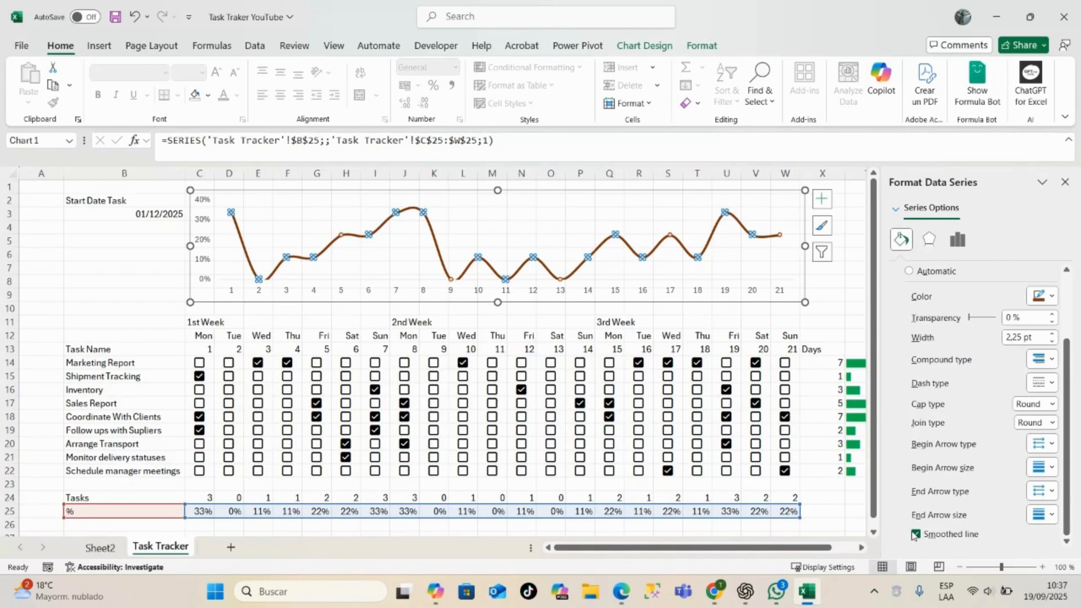
pyautogui.click(840, 283)
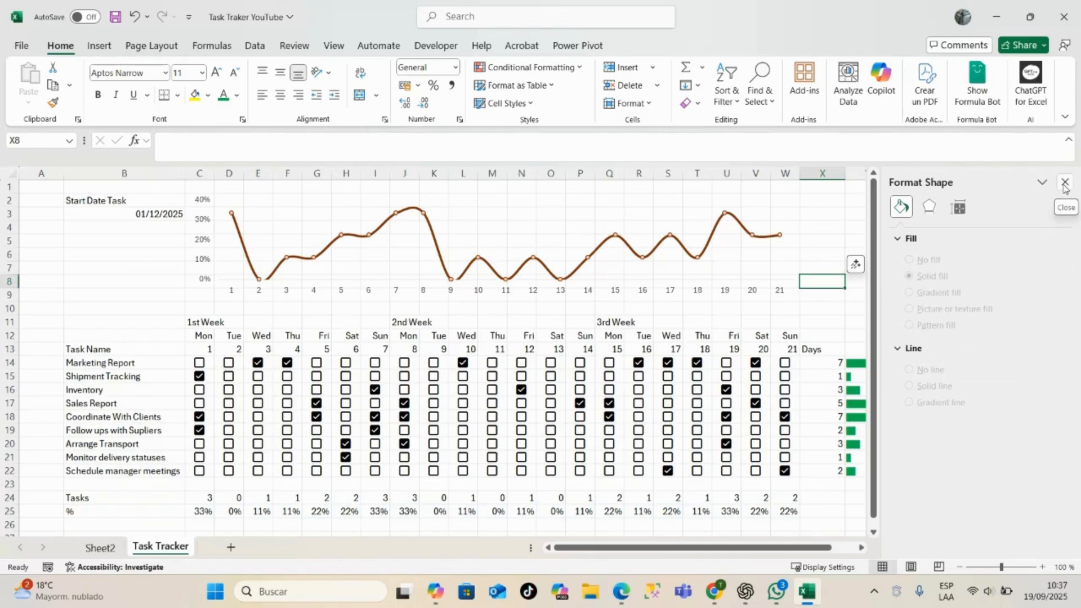
pyautogui.click(1065, 184)
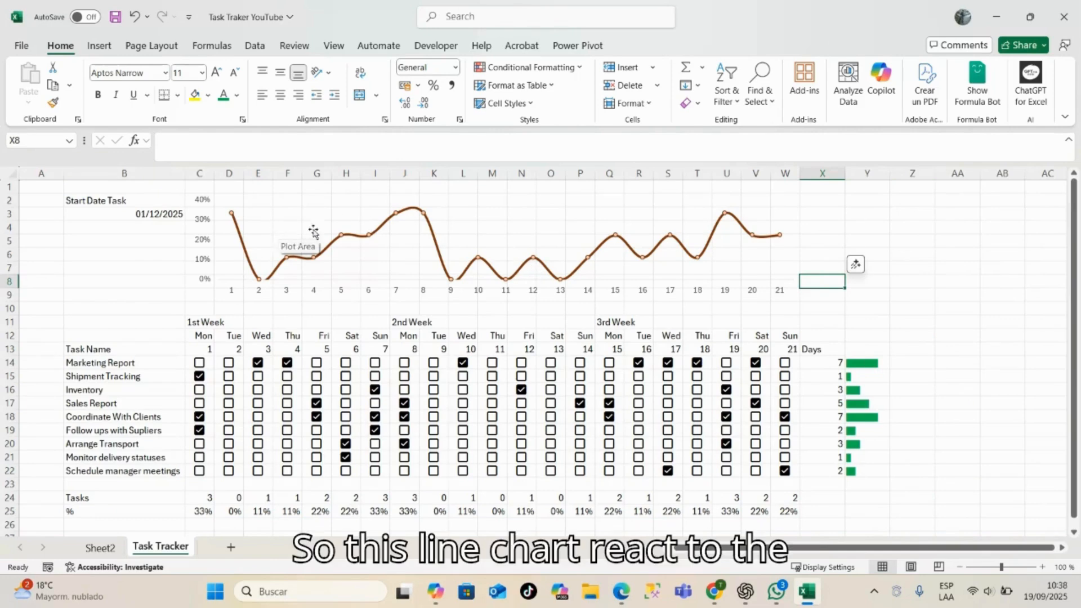
# - Mark as done Shipment Tracking on day 11, Coordinate With Clients and Sales Report on day 9, and the follow-ups task on day 10
pyautogui.click(493, 376)
pyautogui.click(493, 393)
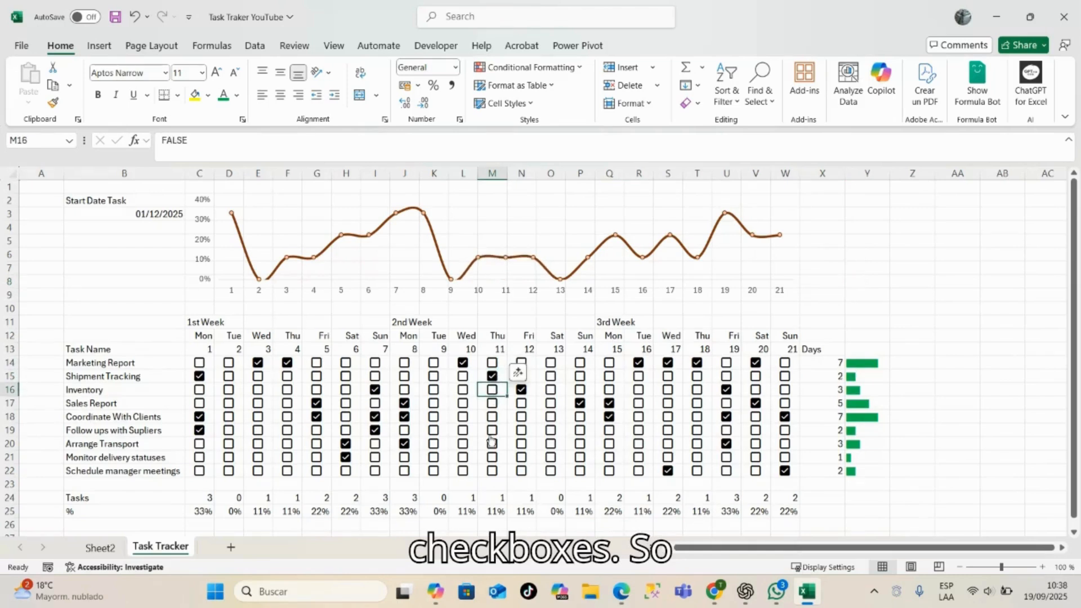
pyautogui.click(435, 418)
pyautogui.click(434, 403)
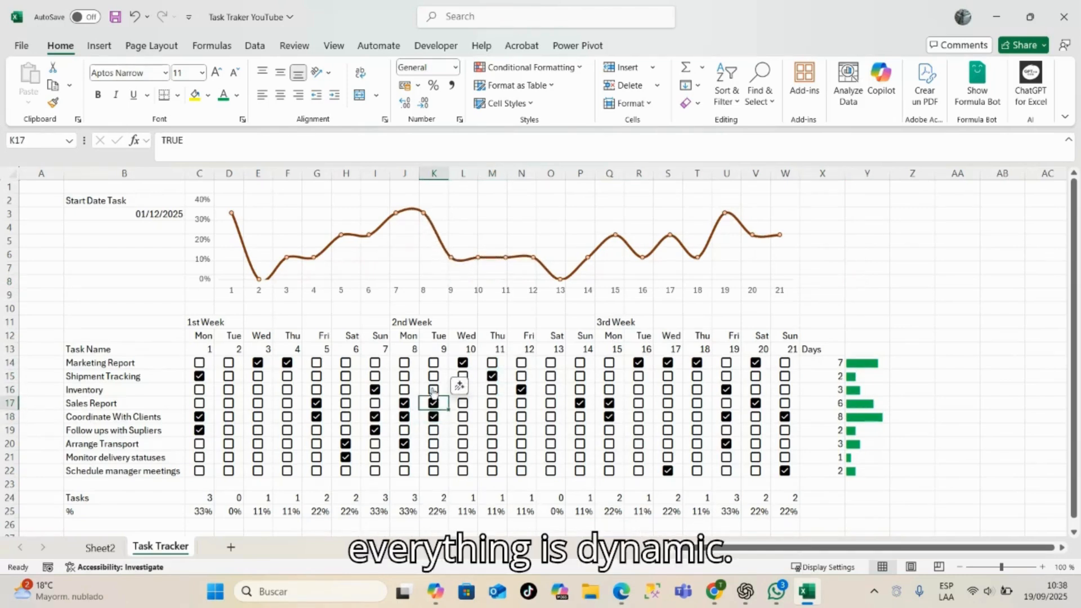
pyautogui.click(463, 430)
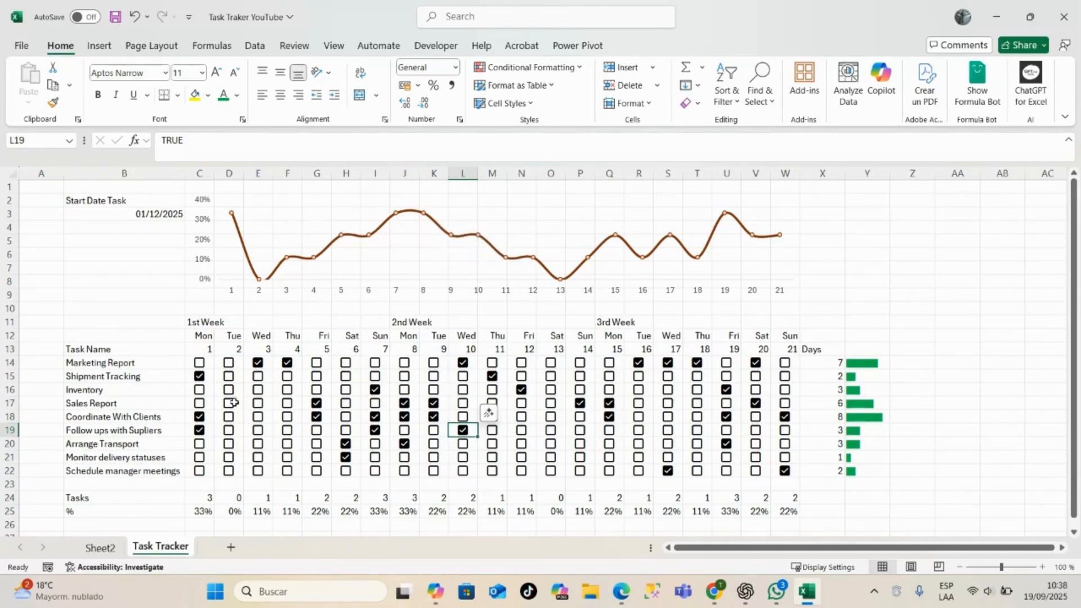
# - Mark Coordinate With Clients as done on days 2 and 3, and Sales Report on day 2
pyautogui.click(259, 418)
pyautogui.click(229, 403)
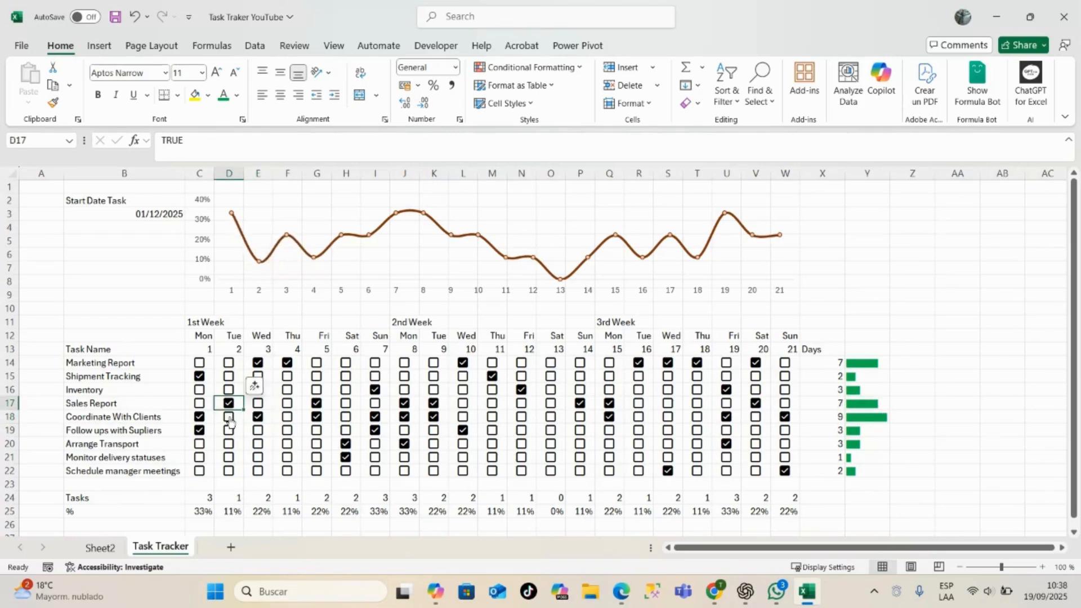
pyautogui.click(228, 417)
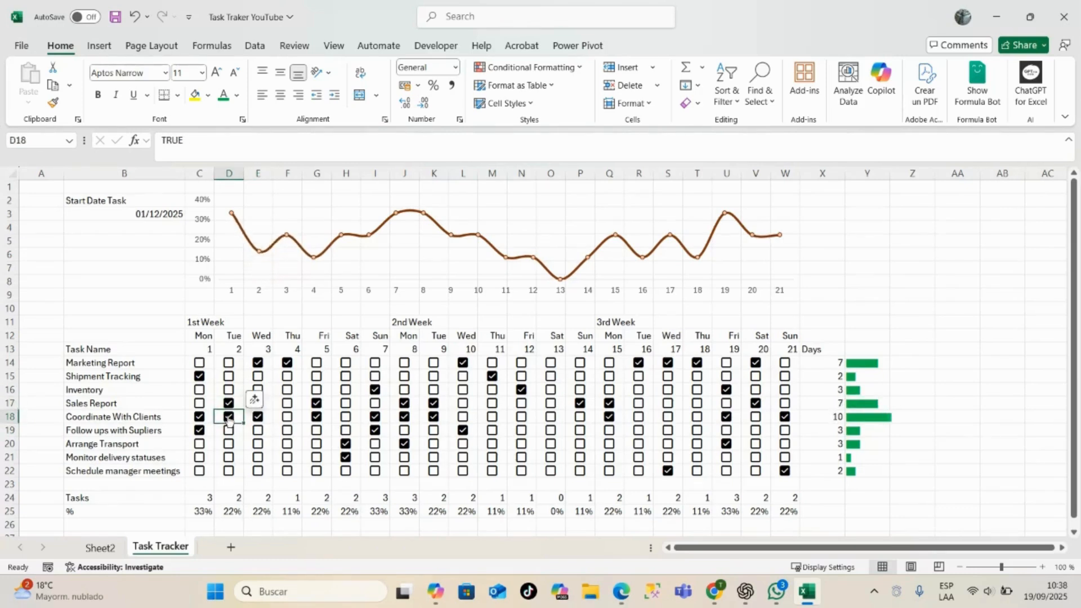
# - Clear the Coordinate With Clients checkbox on day 2
pyautogui.click(228, 417)
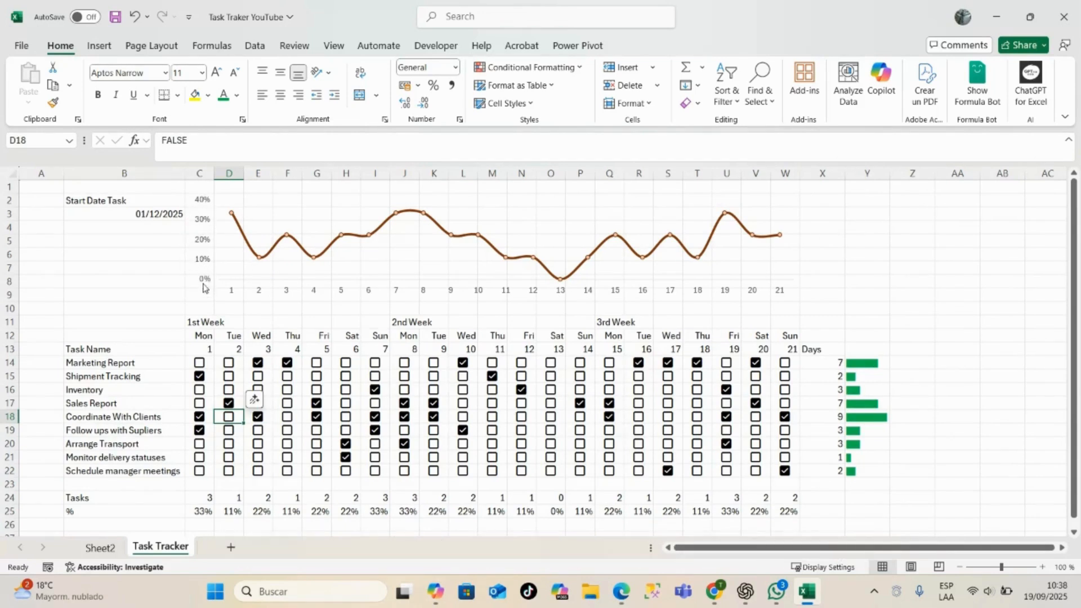
pyautogui.click(198, 258)
pyautogui.rightClick(199, 233)
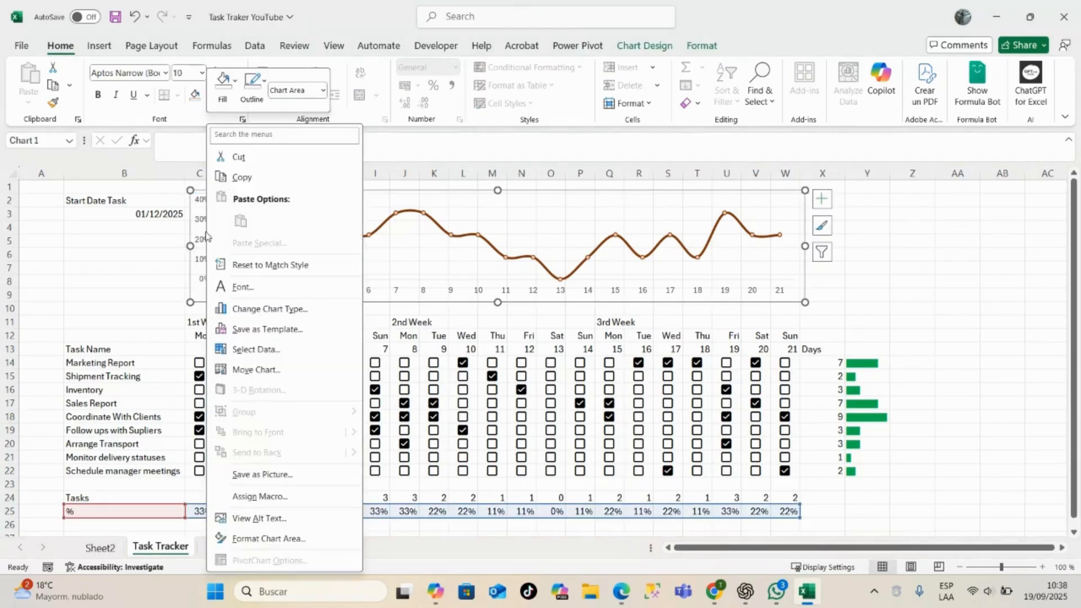
pyautogui.press('Escape')
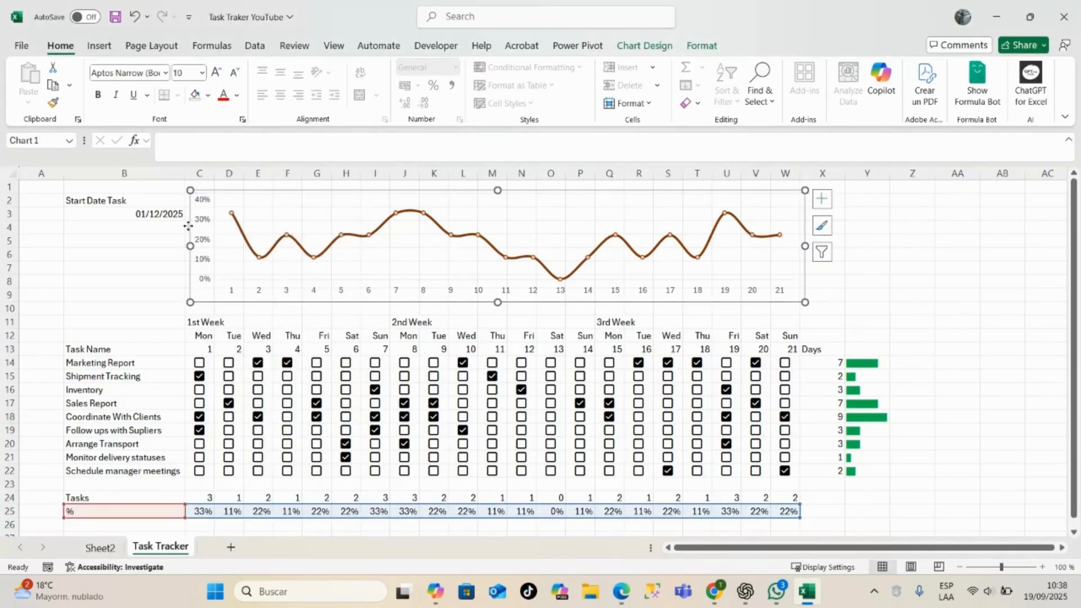
pyautogui.click(116, 269)
# - Set the maximum bound of the line chart's vertical percentage axis to 1 and close the formatting pane
pyautogui.click(199, 219)
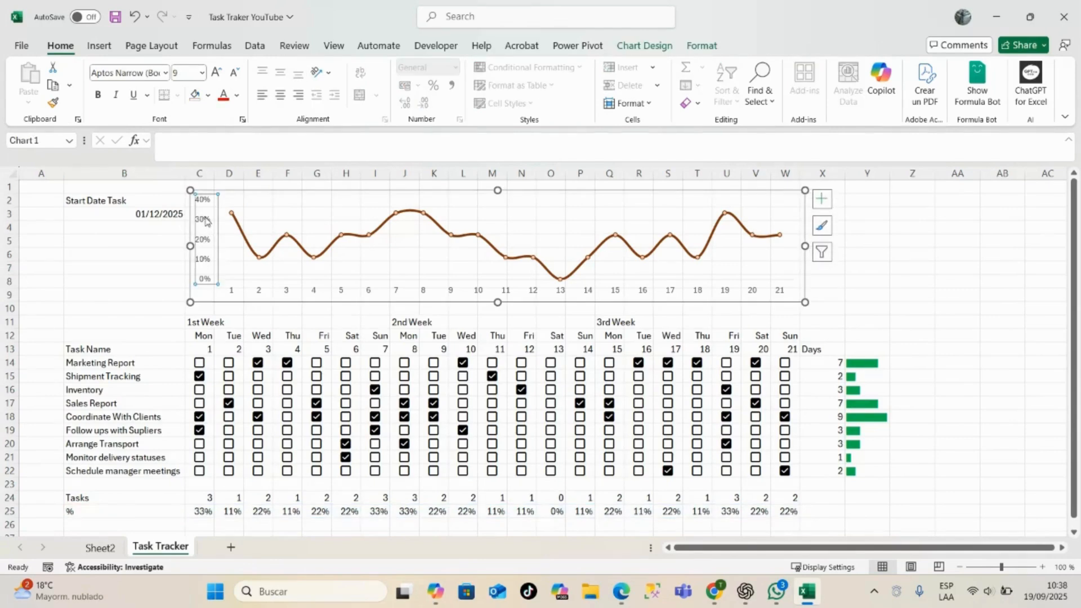
pyautogui.rightClick(205, 221)
pyautogui.click(242, 393)
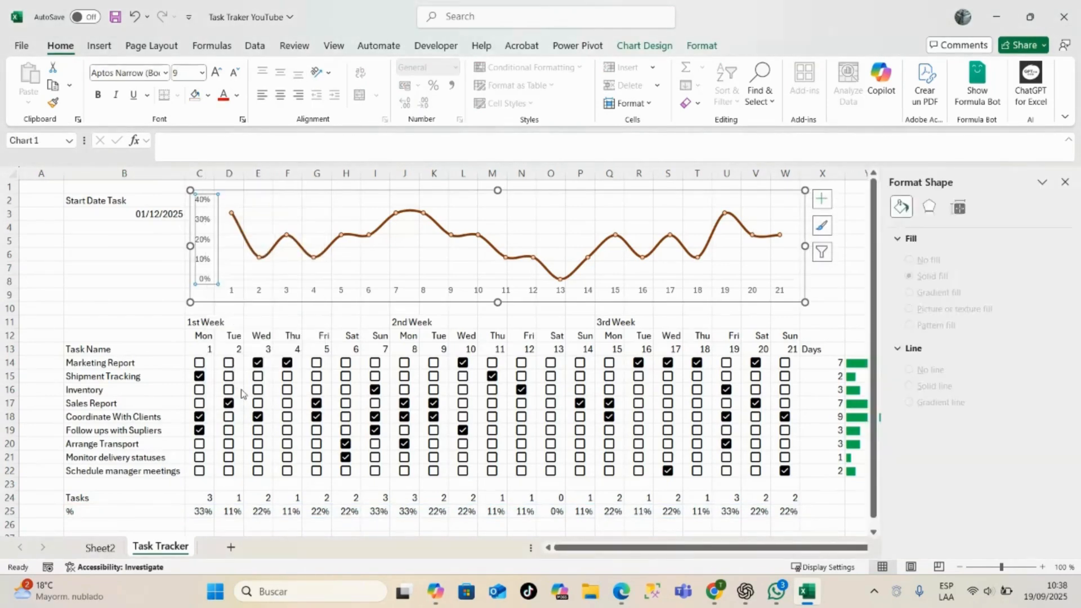
pyautogui.click(994, 324)
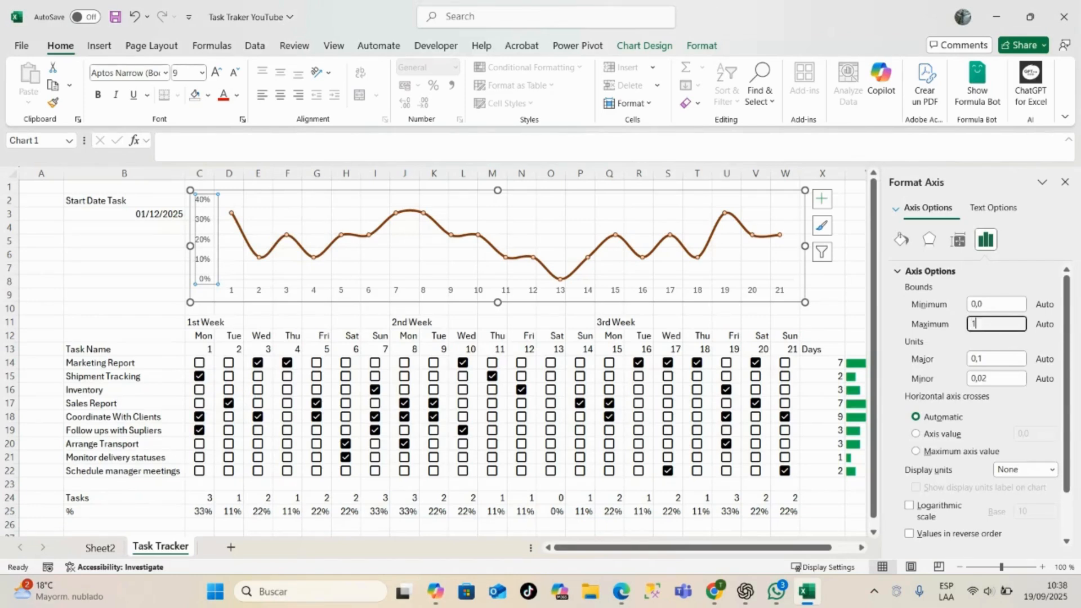
pyautogui.write('1')
pyautogui.press('Return')
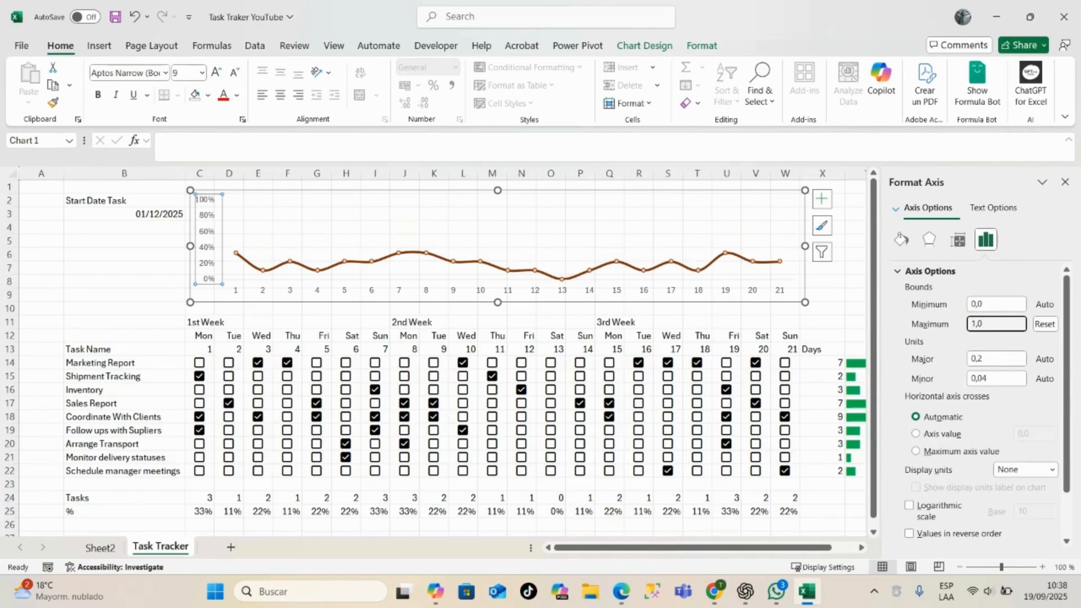
pyautogui.click(1066, 182)
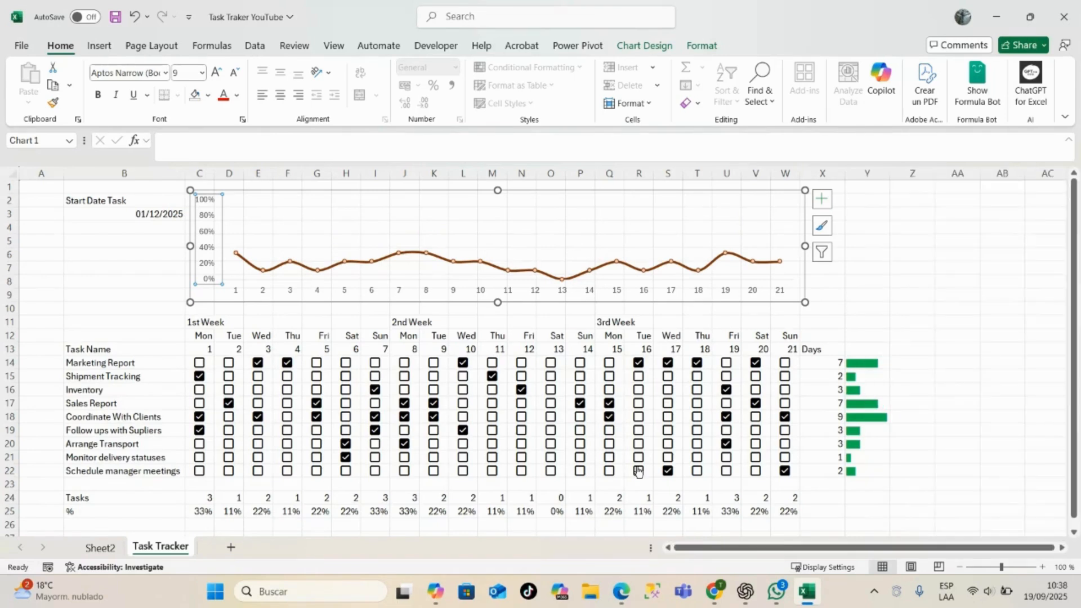
# - Mark every remaining task except Marketing Report as done on day 12
pyautogui.click(521, 403)
pyautogui.click(521, 417)
pyautogui.click(521, 446)
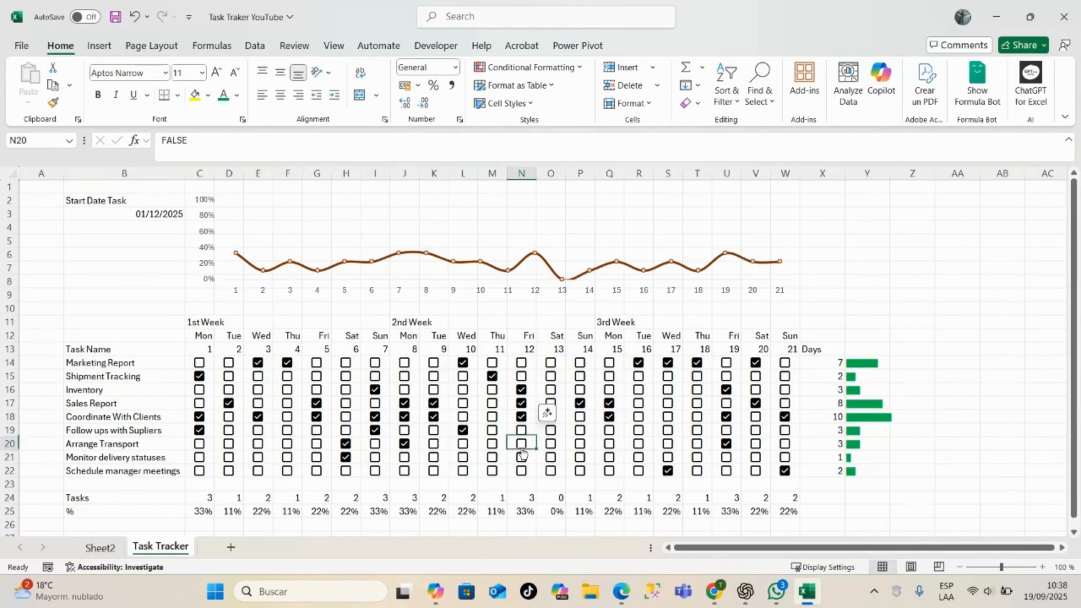
pyautogui.click(522, 445)
pyautogui.click(521, 458)
pyautogui.click(522, 471)
pyautogui.click(522, 430)
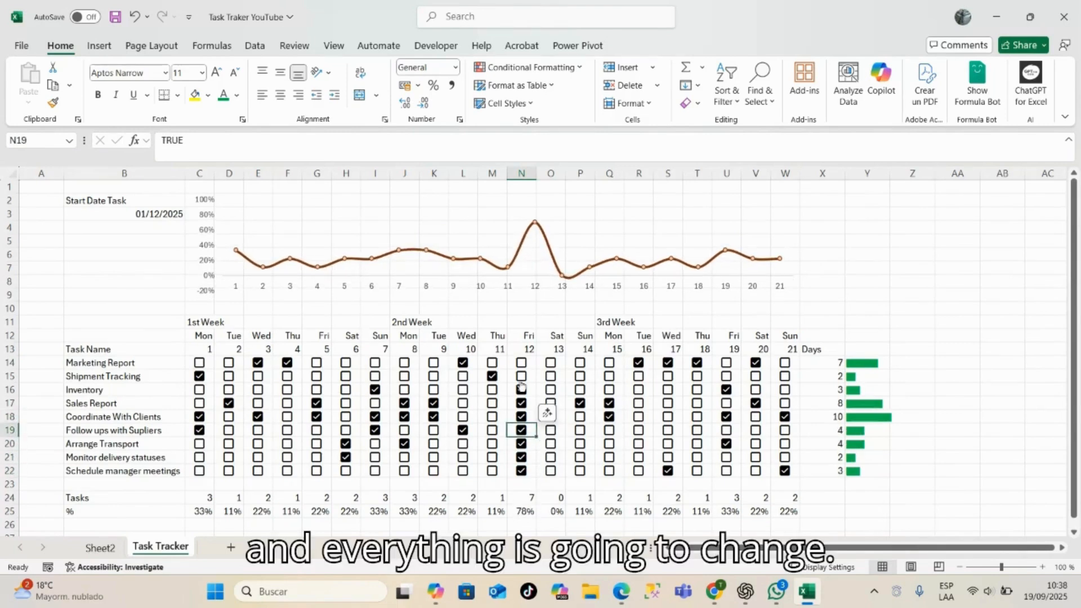
pyautogui.click(521, 376)
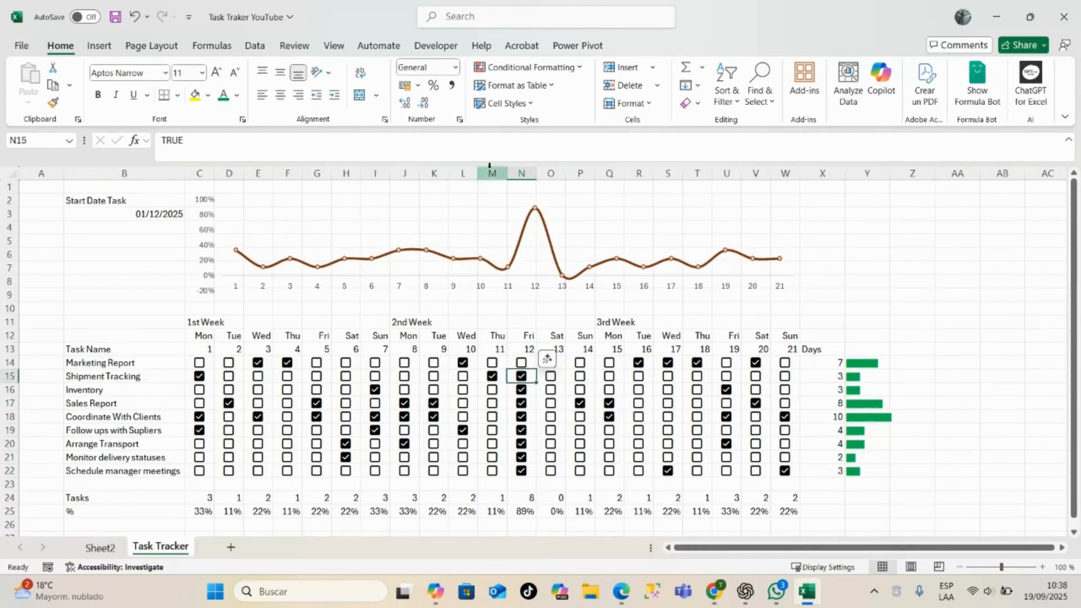
# - Mark Sales Report and Shipment Tracking as done on day 6, and Sales Report plus the last four tasks on day 4
pyautogui.click(346, 403)
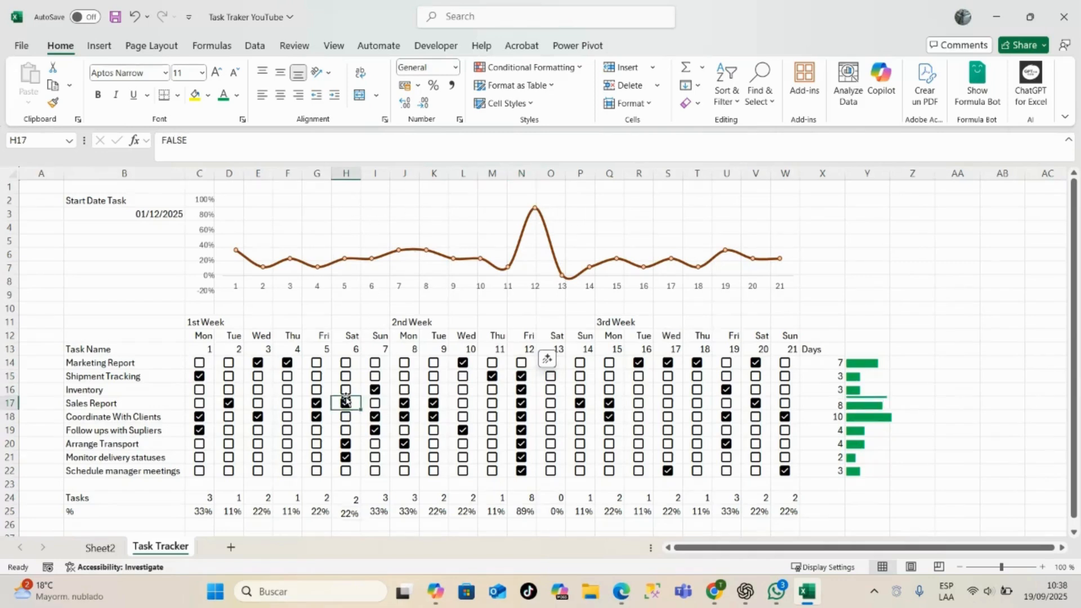
pyautogui.click(346, 376)
pyautogui.click(288, 403)
pyautogui.click(288, 430)
pyautogui.click(287, 444)
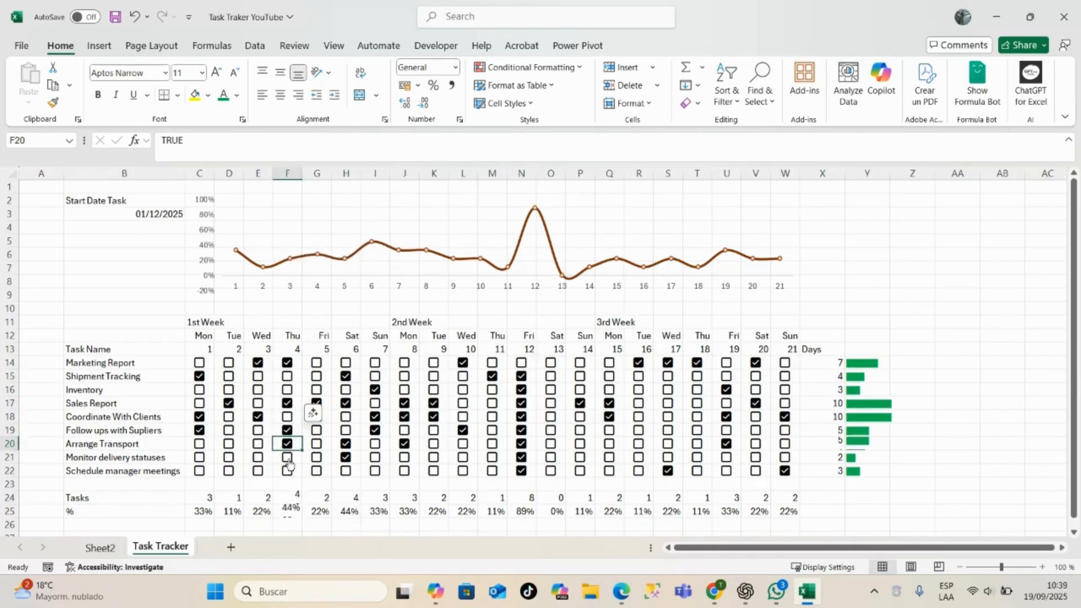
pyautogui.click(287, 457)
pyautogui.click(287, 471)
# - Mark Inventory as done on days 2 and 17, and Follow ups with Supliers on day 17
pyautogui.click(260, 405)
pyautogui.click(229, 390)
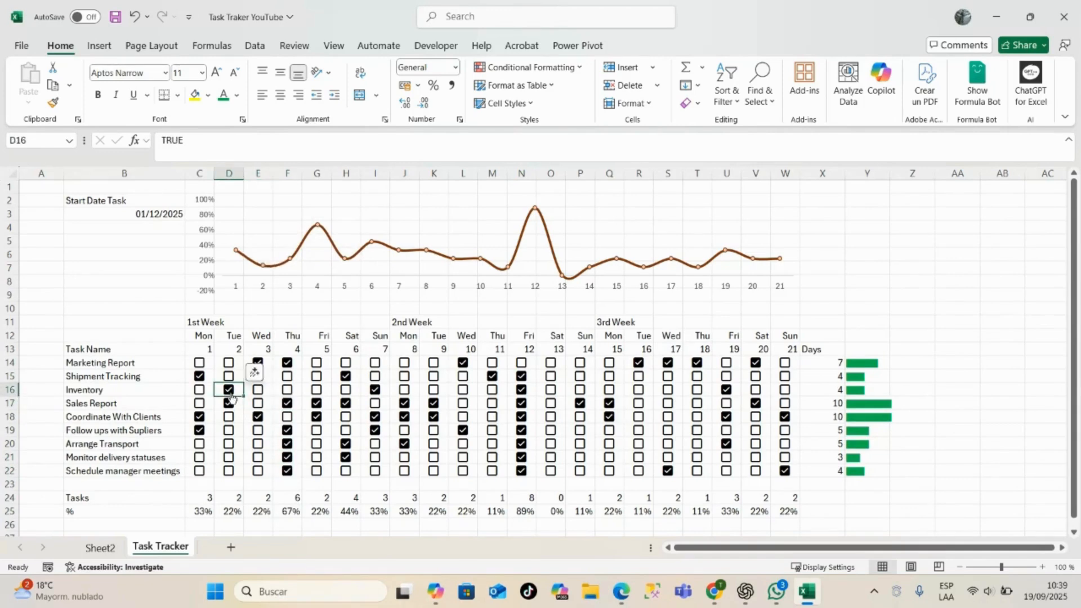
pyautogui.click(668, 390)
pyautogui.click(668, 431)
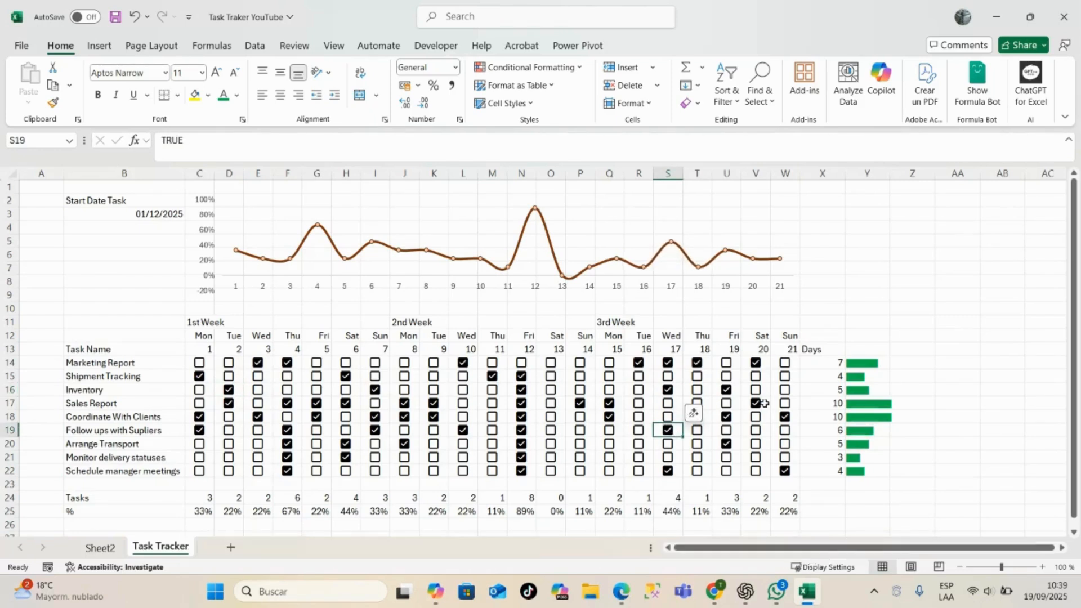
# - Mark Shipment Tracking as done on days 20 and 21, and Follow ups with Supliers and Arrange Transport on day 21
pyautogui.click(755, 376)
pyautogui.click(785, 376)
pyautogui.click(794, 390)
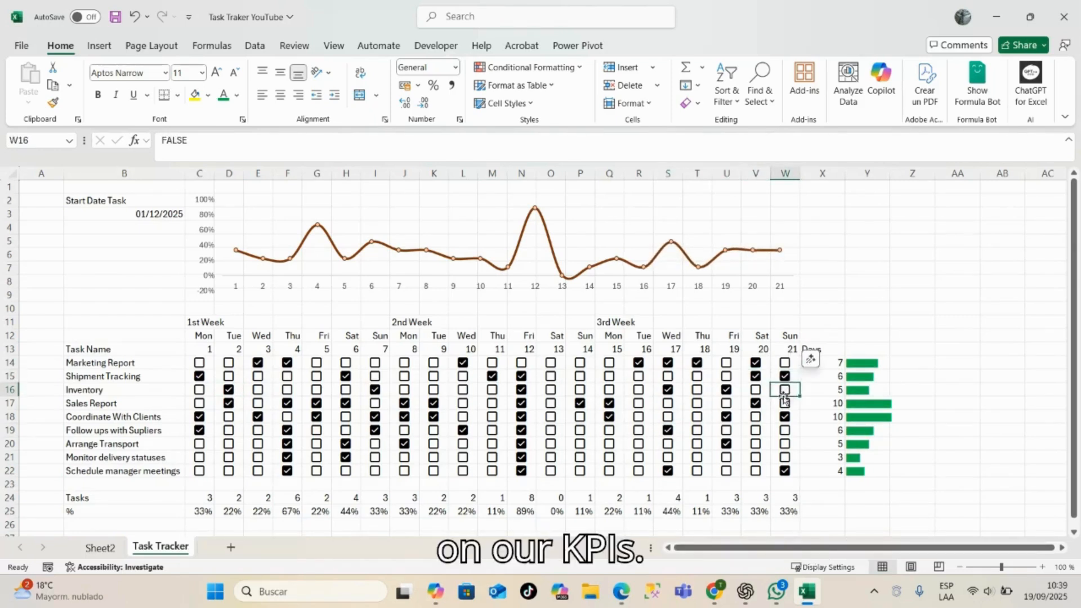
pyautogui.click(785, 430)
pyautogui.click(785, 444)
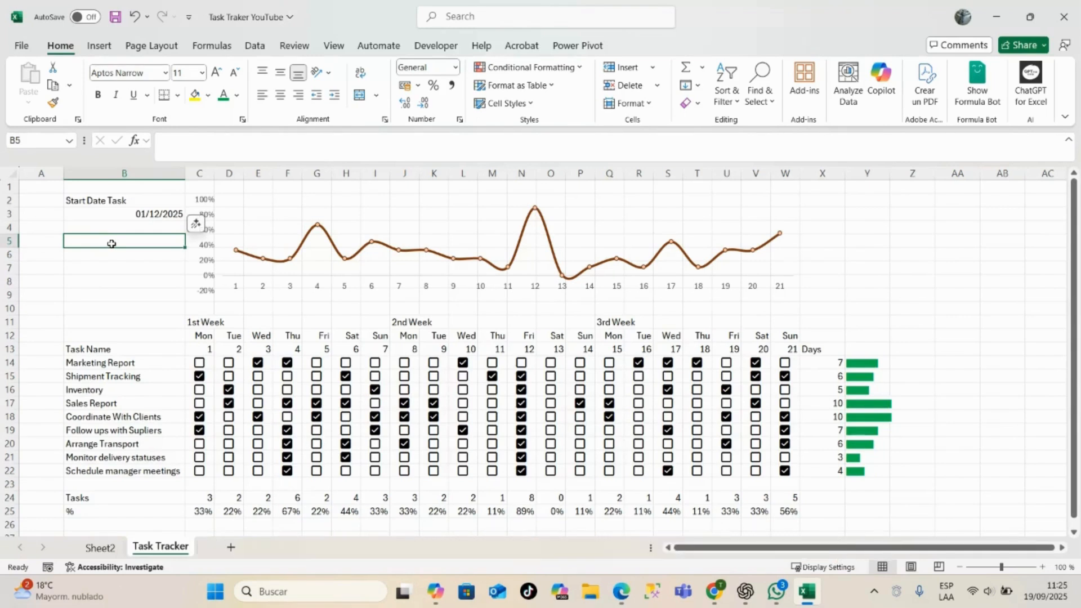
# - Enter the KPI label "Most Frequency Task" in cell B5
pyautogui.write('Most f')
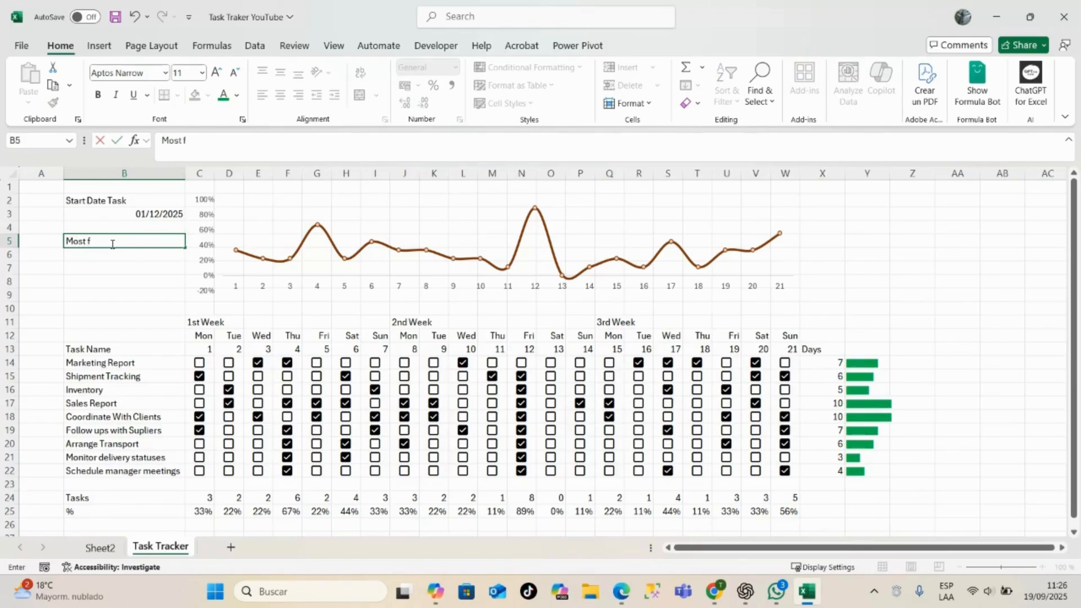
pyautogui.write('REQUCY')
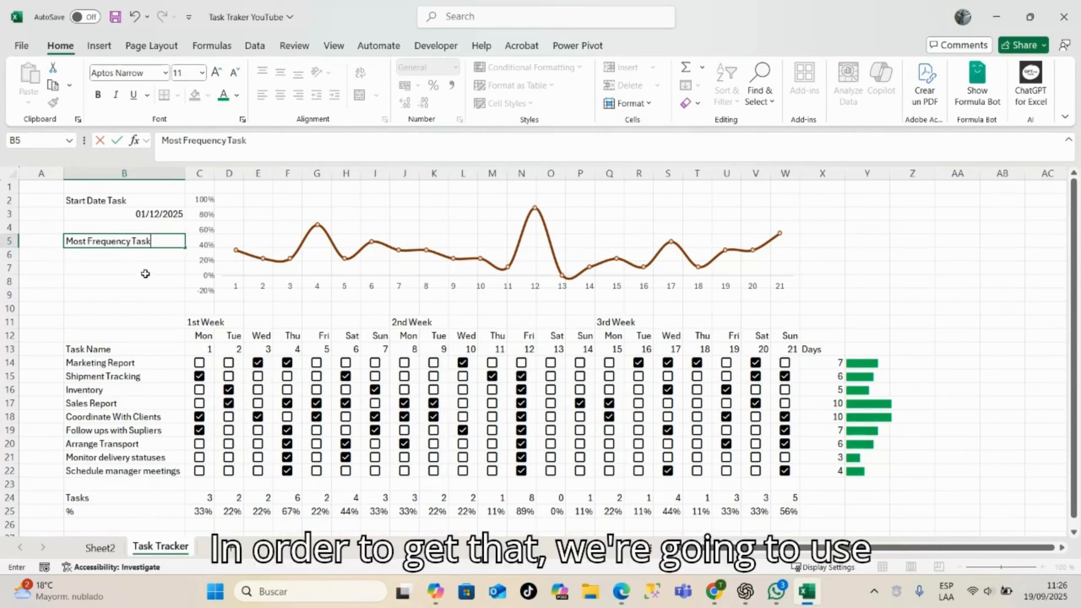
pyautogui.press('Return')
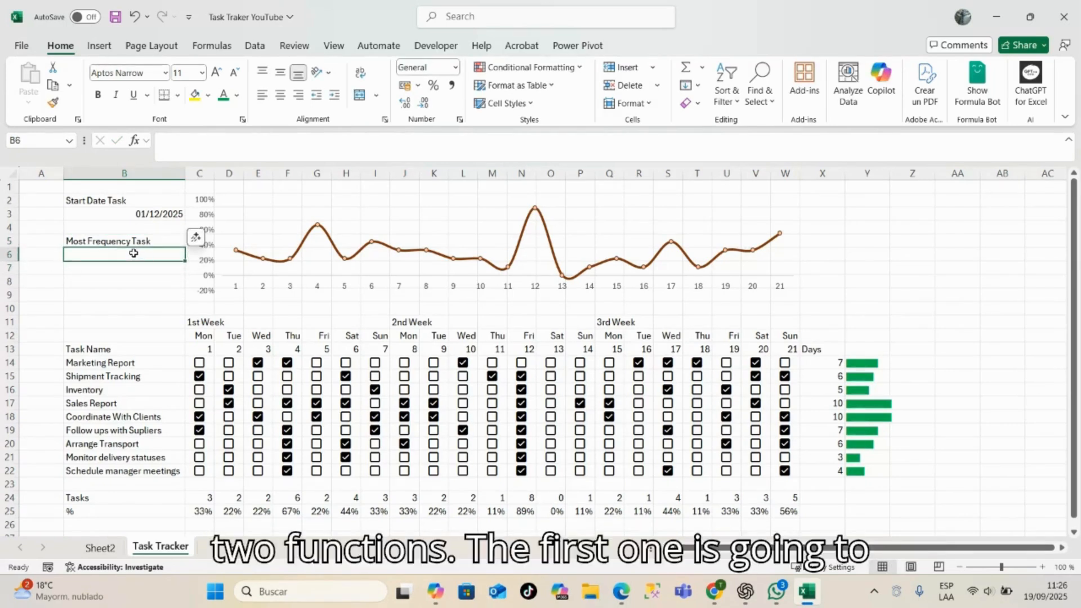
# - Enter =MAX(X14:X22) in cell B6 to get the highest number of completed days
pyautogui.write('=')
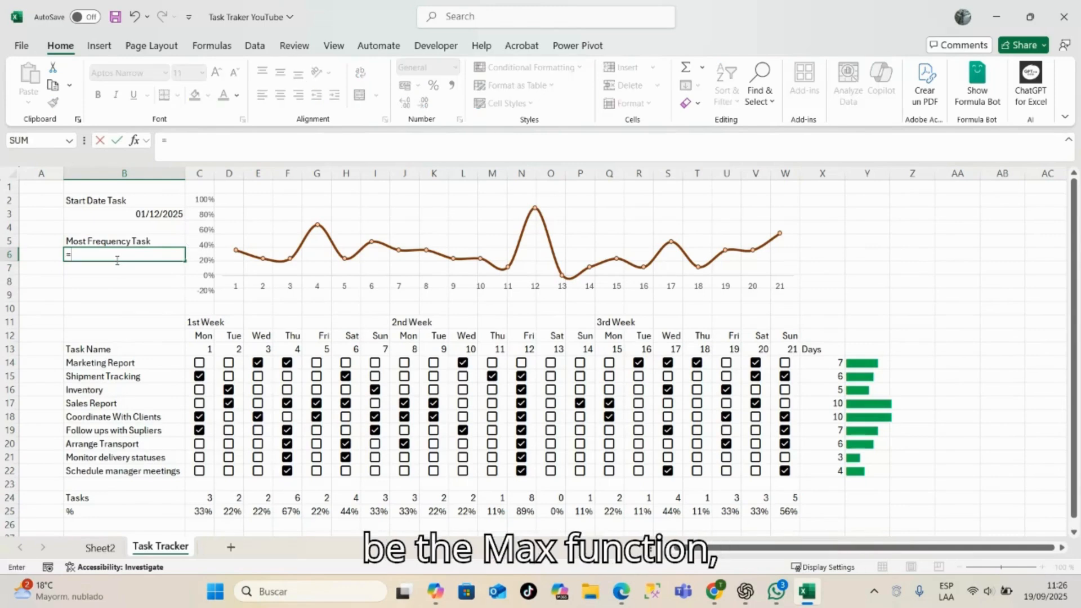
pyautogui.write('max')
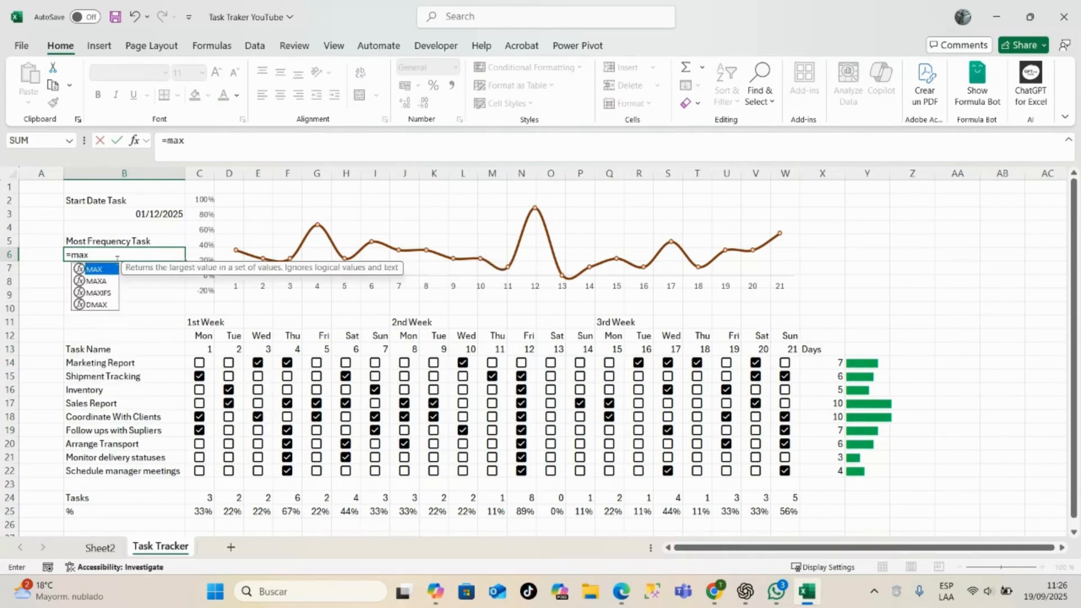
pyautogui.press('Tab')
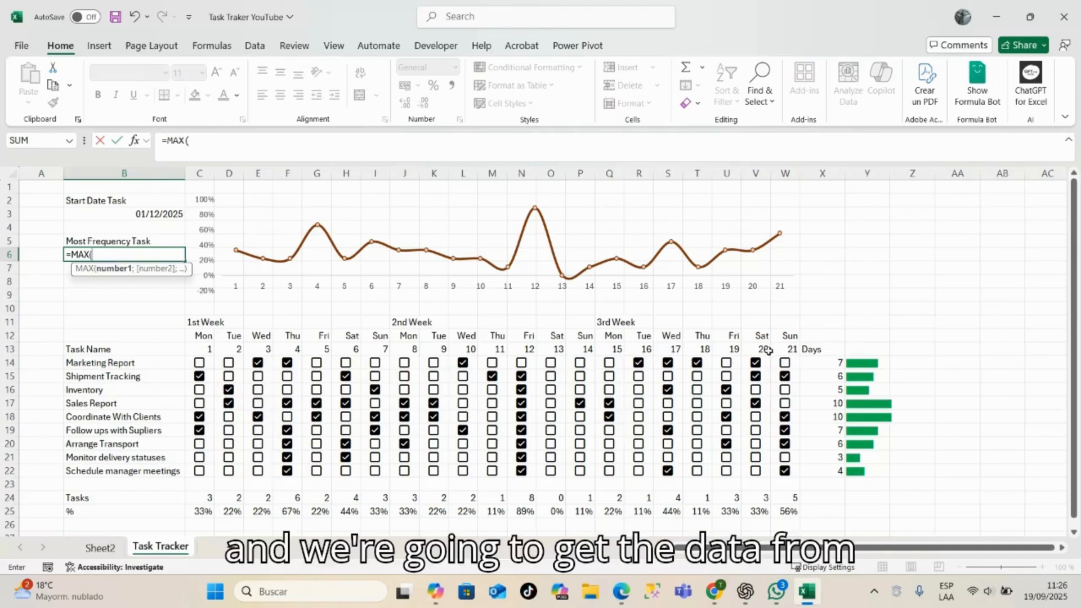
pyautogui.moveTo(814, 364); pyautogui.dragTo(844, 472)
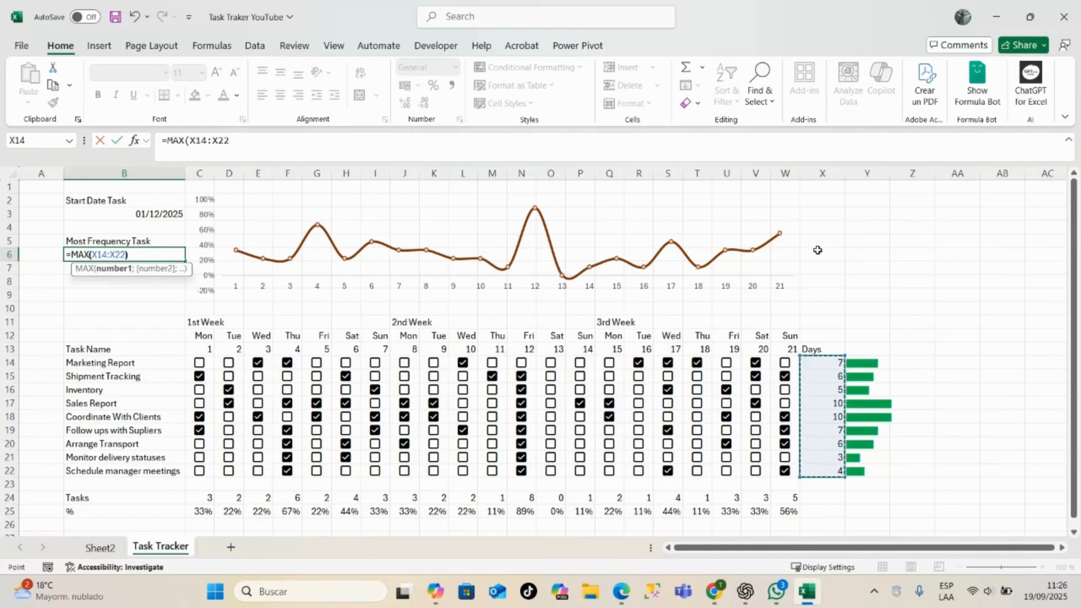
pyautogui.press('Return')
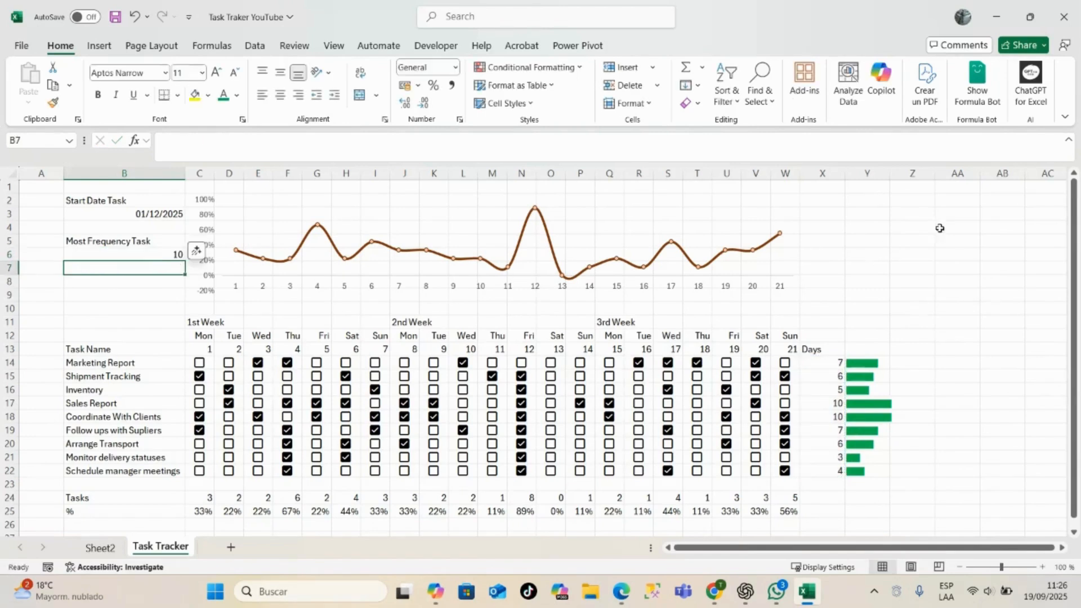
# - Extend the B6 formula to =XLOOKUP(MAX(X14:X22);X14:X22;B14:B22) so it returns the matching task name
pyautogui.click(155, 253)
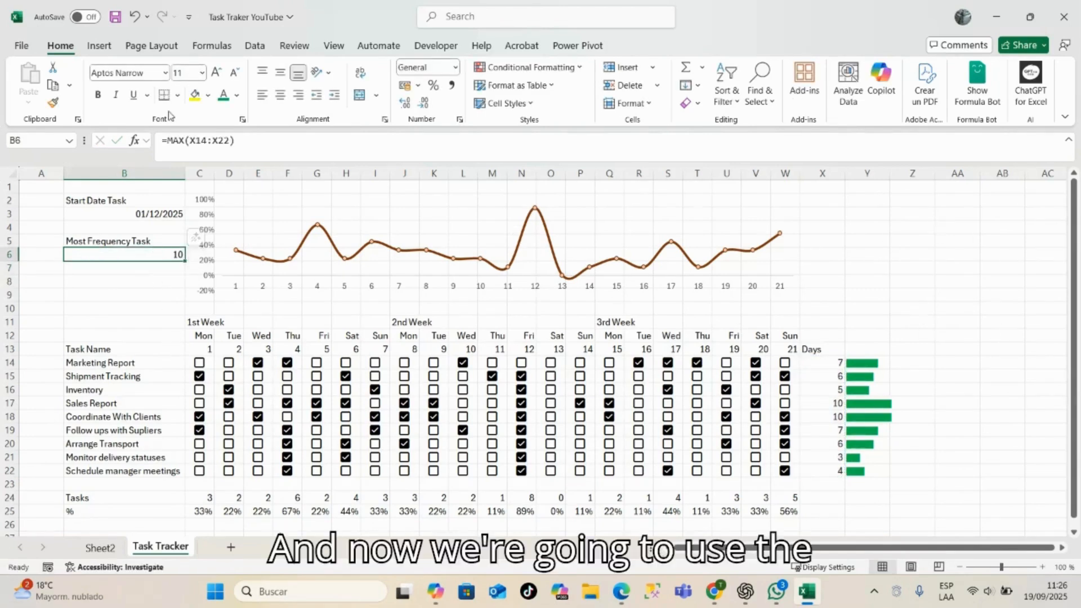
pyautogui.click(167, 137)
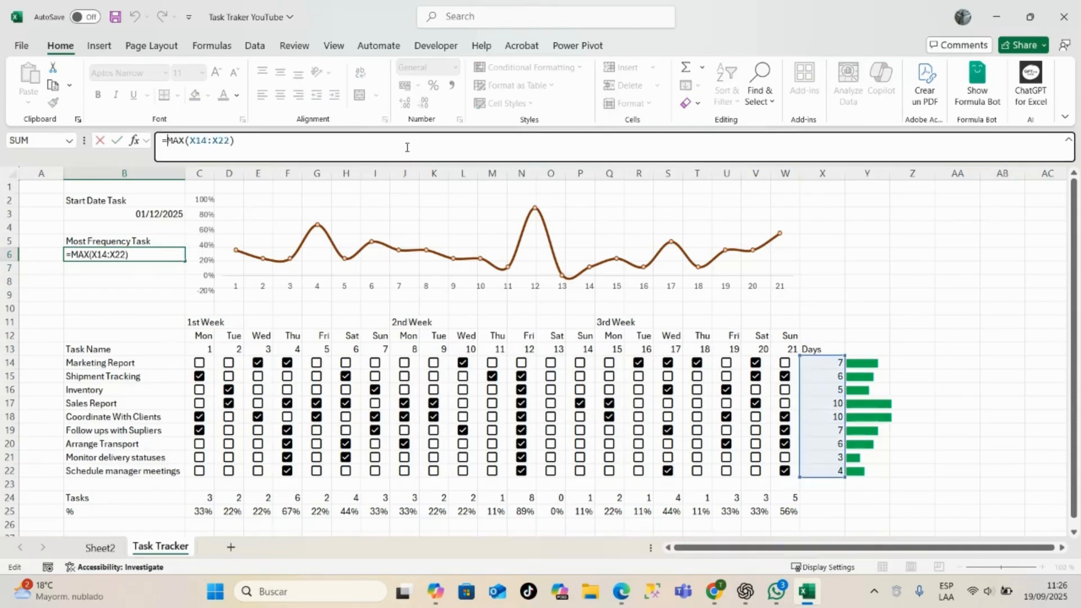
pyautogui.write('XLOOKUP(')
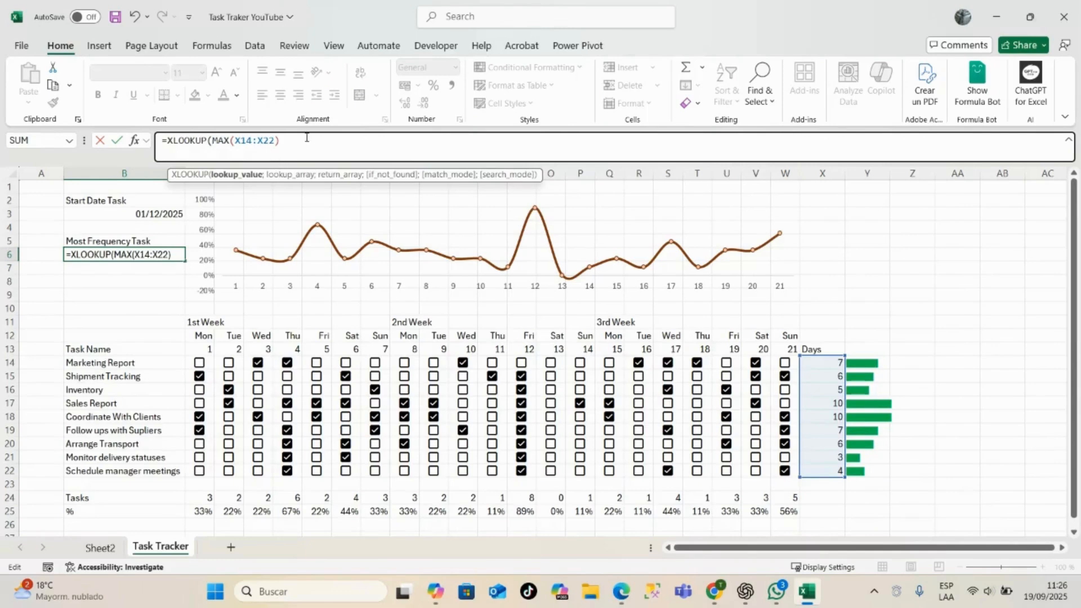
pyautogui.write(';')
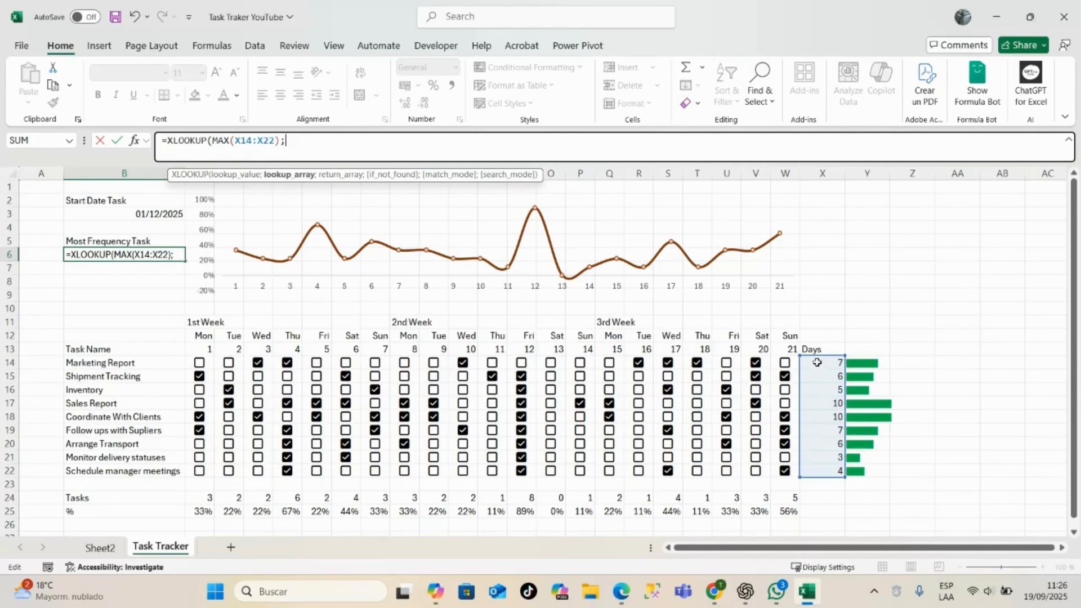
pyautogui.moveTo(822, 363); pyautogui.dragTo(822, 472)
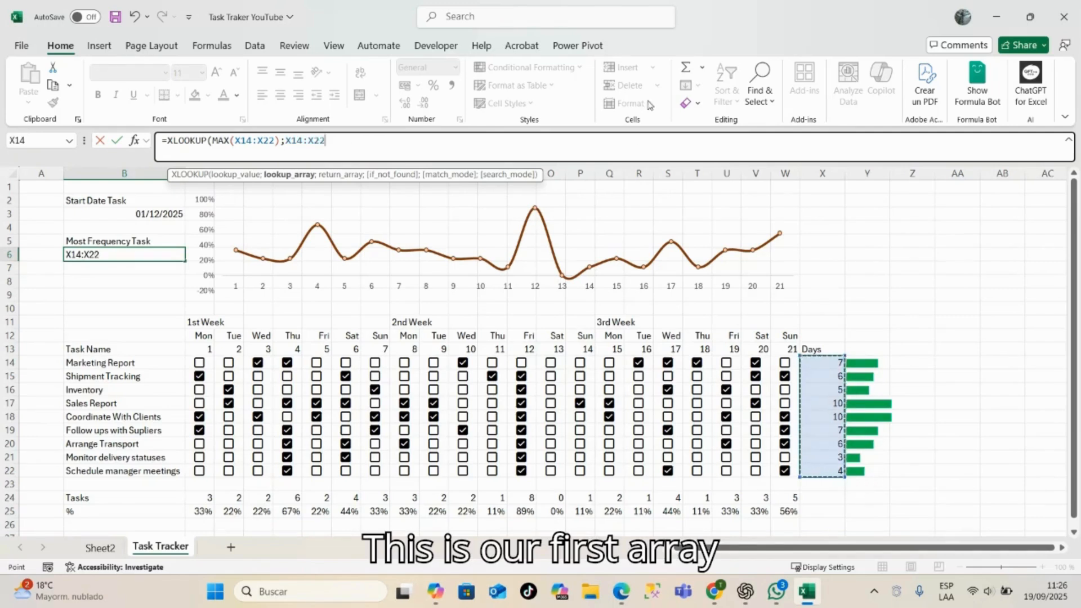
pyautogui.write(';')
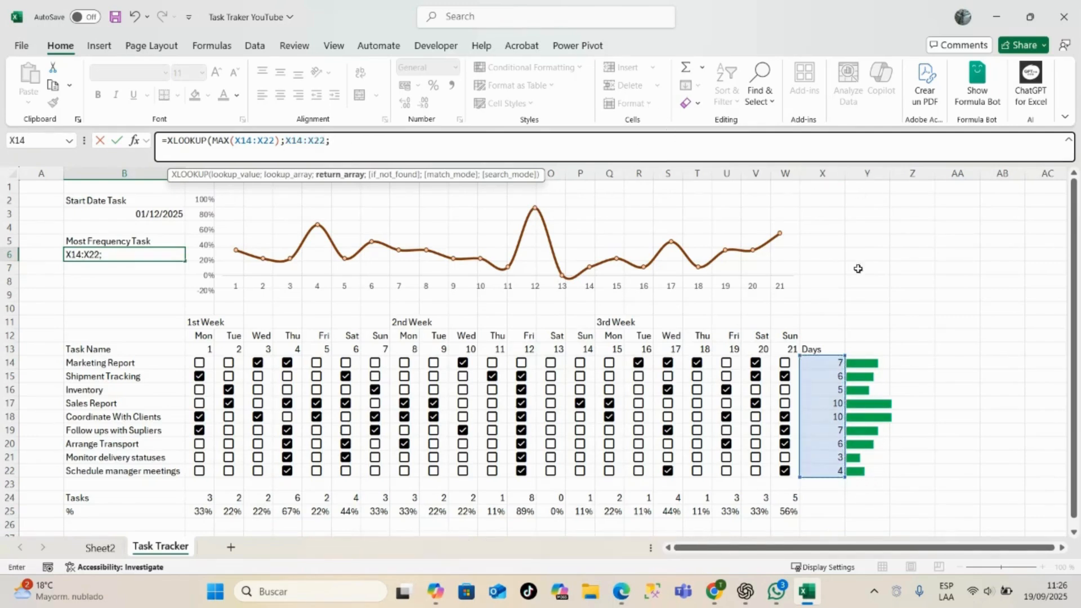
pyautogui.moveTo(148, 365); pyautogui.dragTo(146, 472)
pyautogui.write(')')
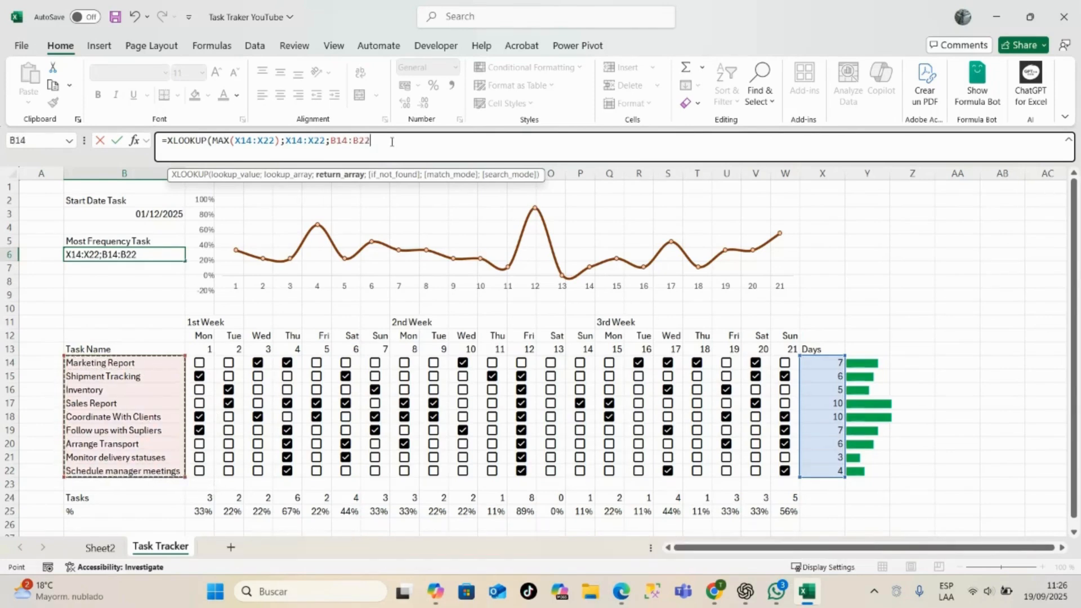
pyautogui.press('Return')
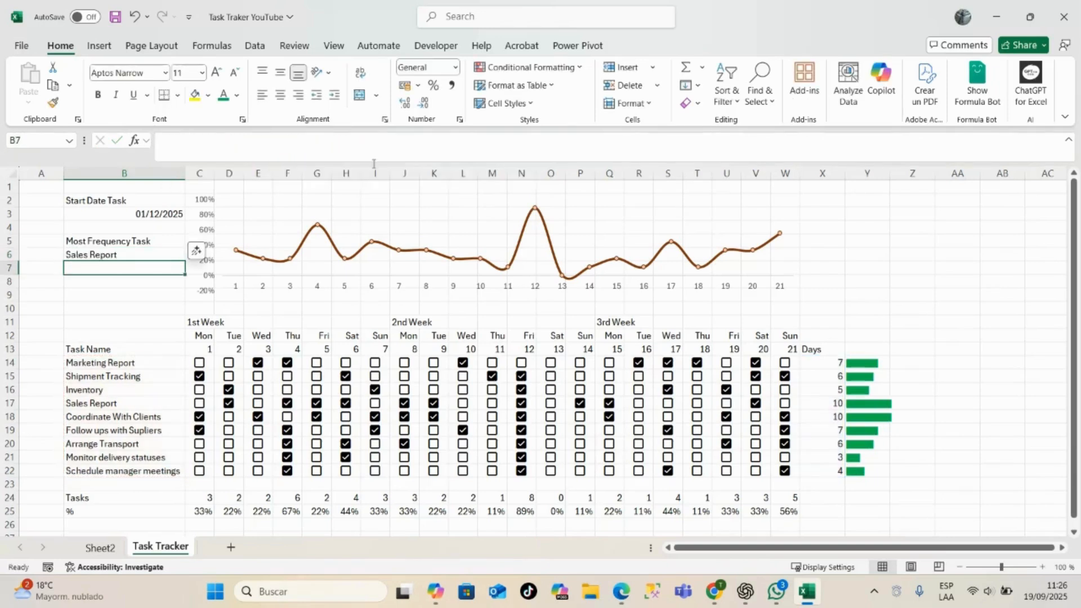
# - Enter the KPI label "Least Frequency Task" in cell B8
pyautogui.click(134, 257)
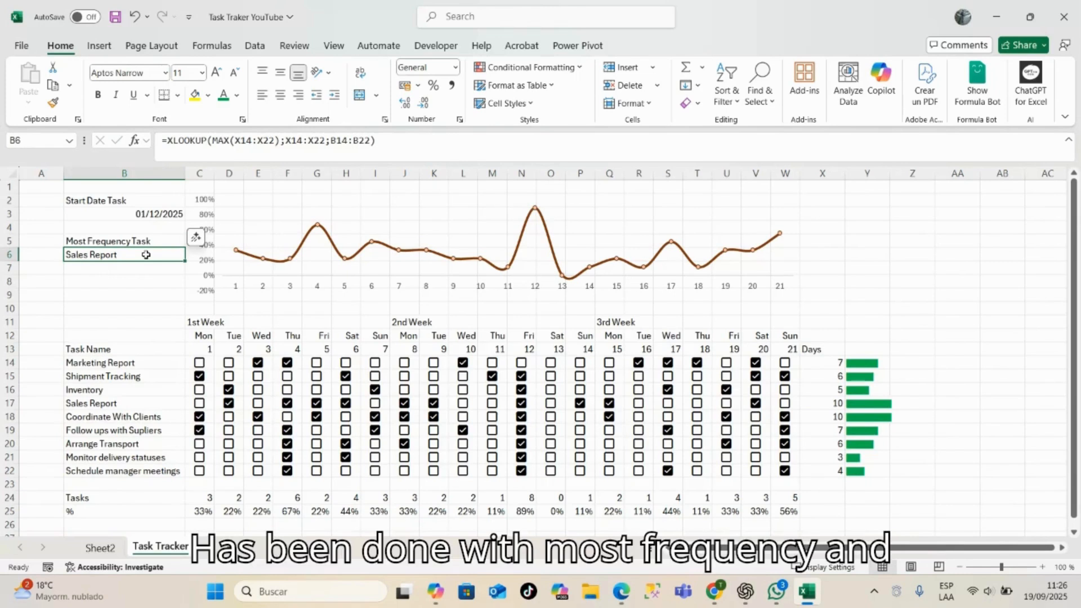
pyautogui.click(82, 283)
pyautogui.write('Least')
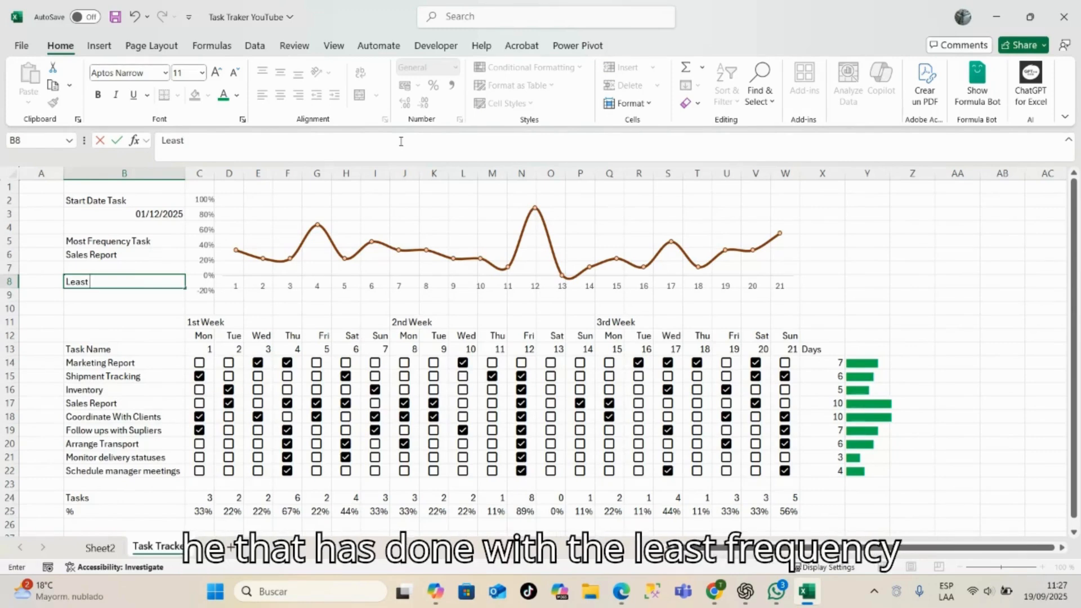
pyautogui.write('re')
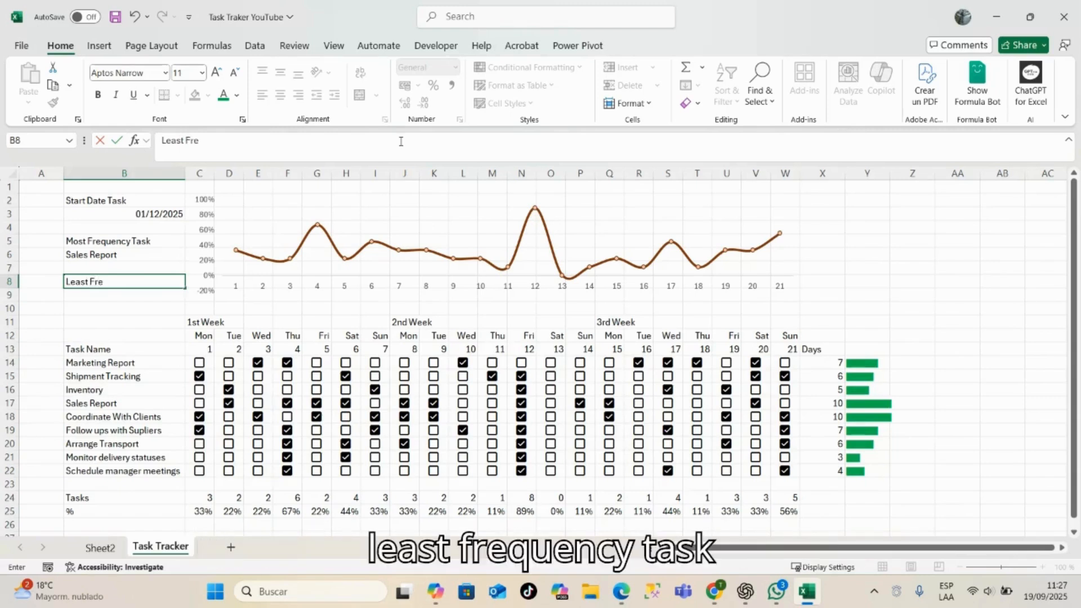
pyautogui.write('quency')
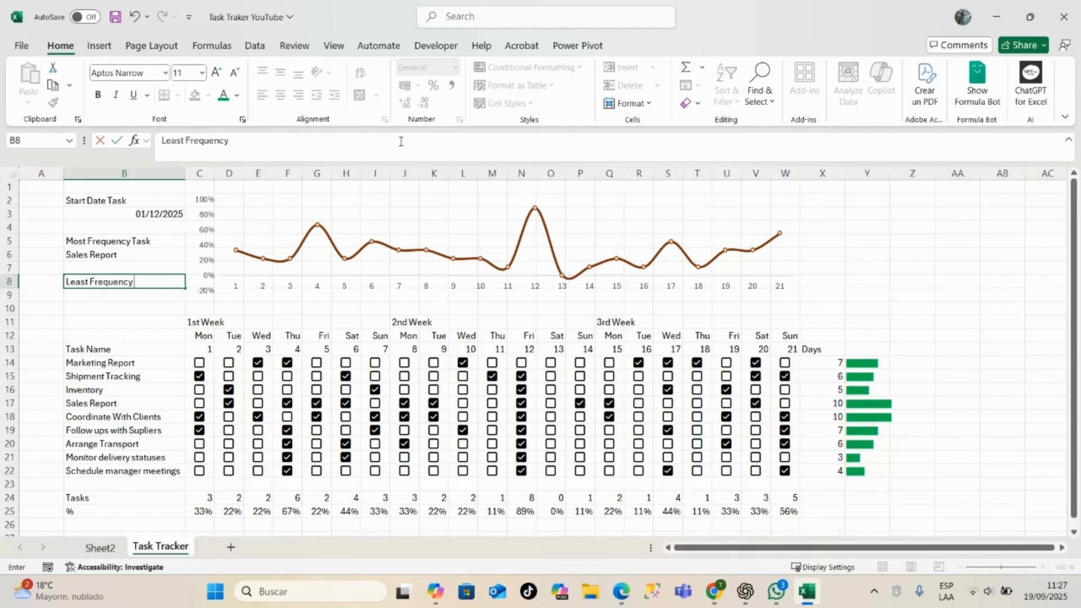
pyautogui.write(' Task')
# - Enter =MIN(X14:X22) in cell B9 to get the lowest number of completed days
pyautogui.click(109, 296)
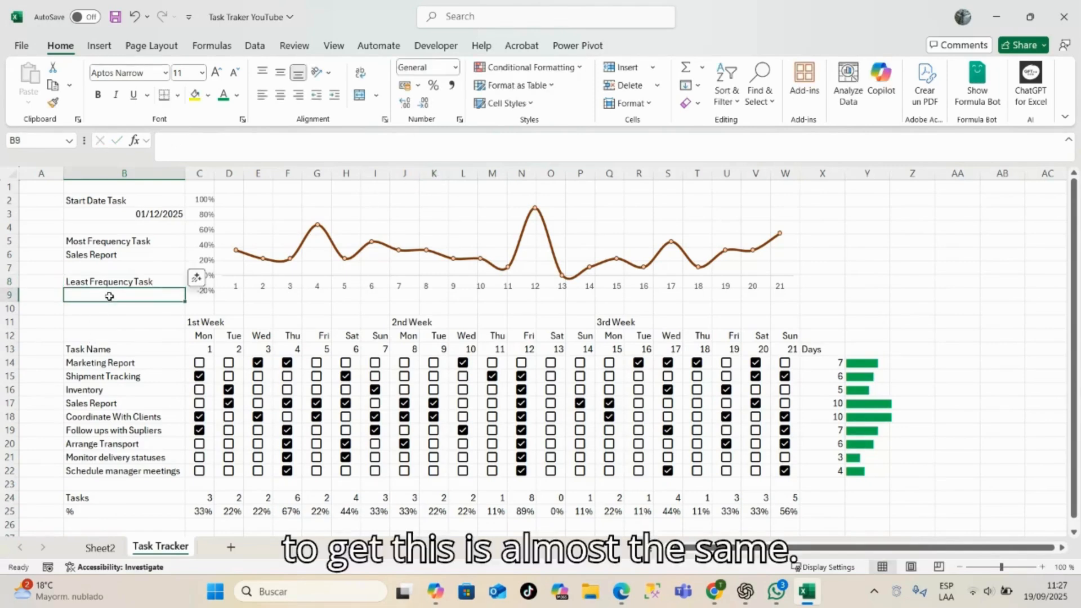
pyautogui.write('=MIN(')
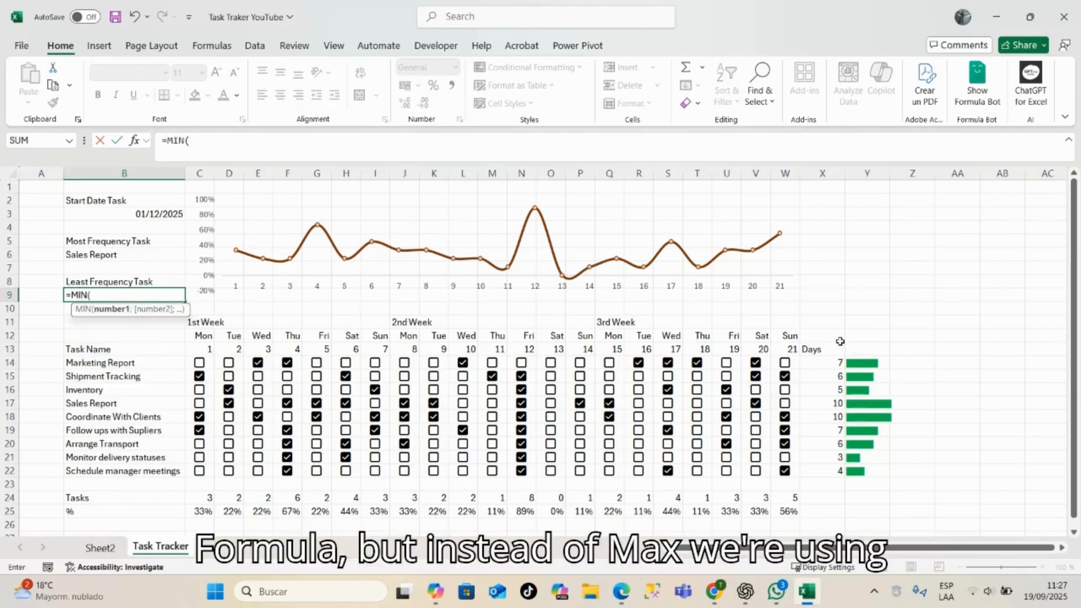
pyautogui.moveTo(822, 363); pyautogui.dragTo(822, 472)
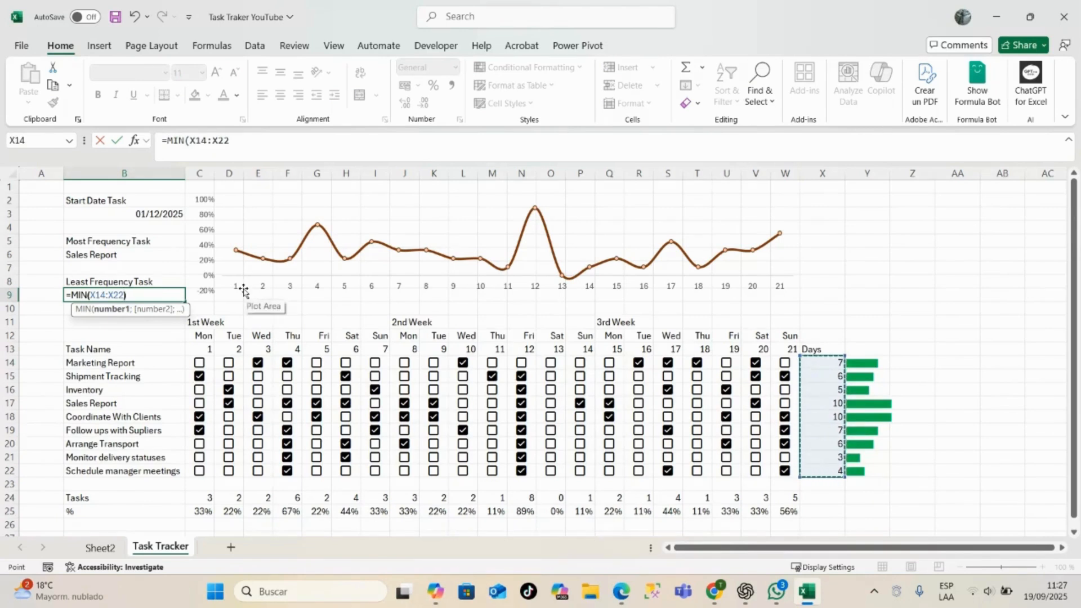
pyautogui.press('Return')
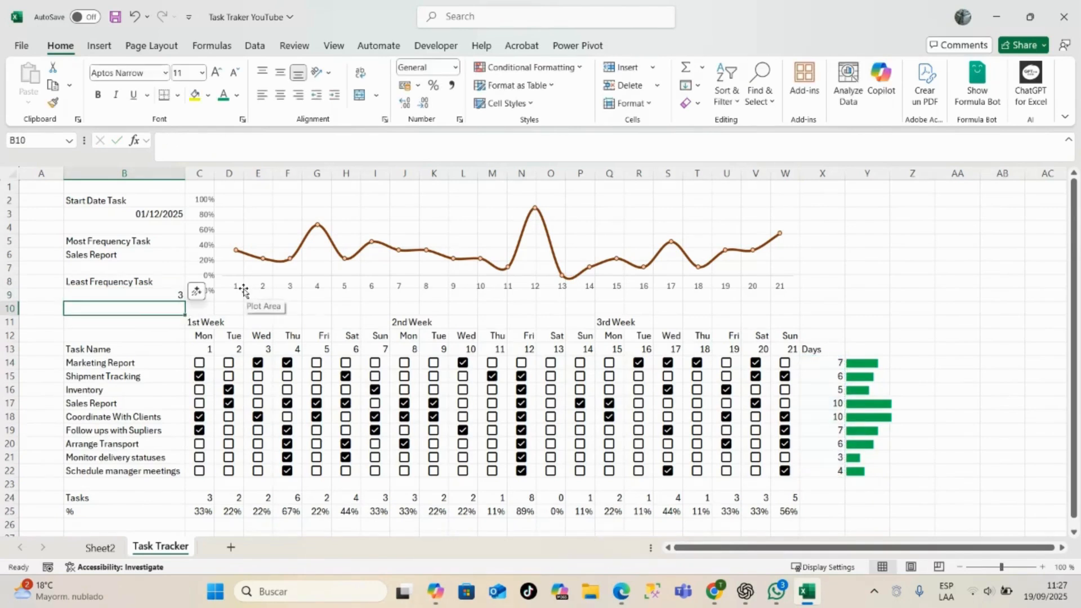
# - Extend the B9 formula to =XLOOKUP(MIN(X14:X22);X14:X22;B14:B22) so it returns the matching task name
pyautogui.doubleClick(130, 295)
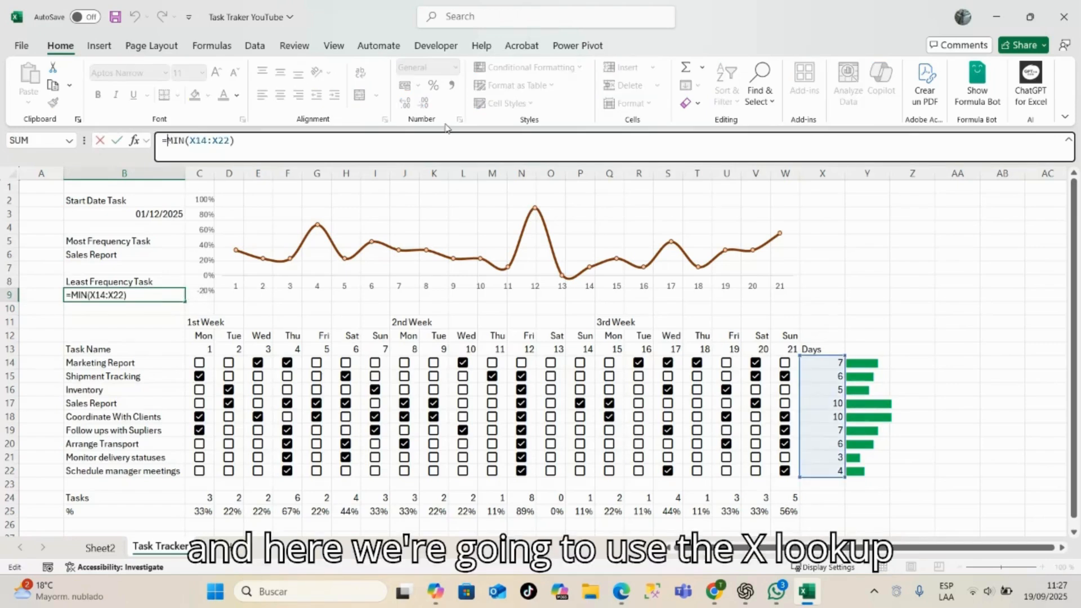
pyautogui.write('XLOOKUP(')
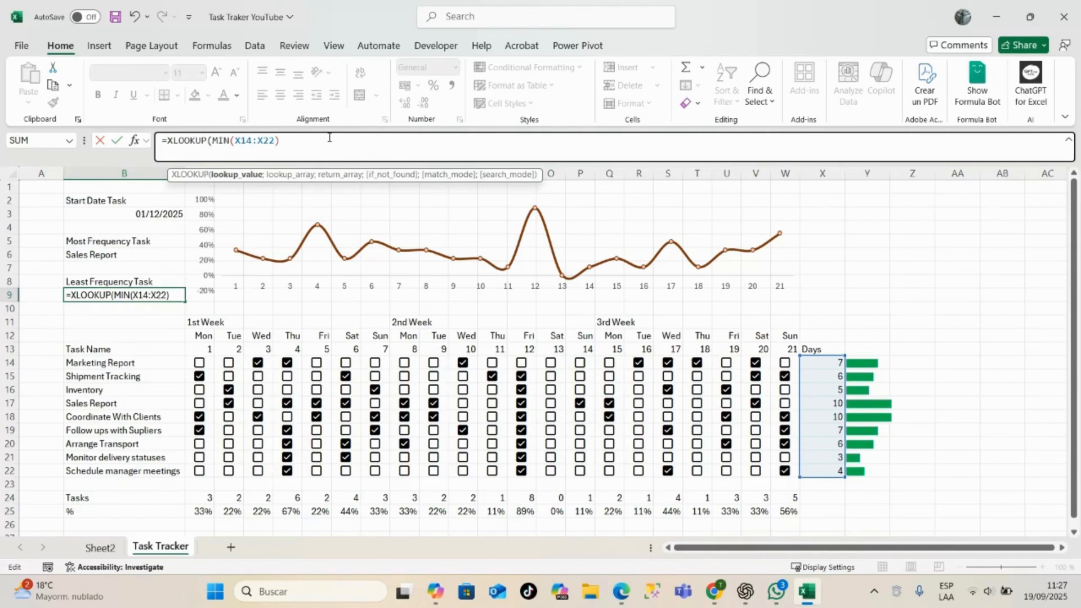
pyautogui.write(';')
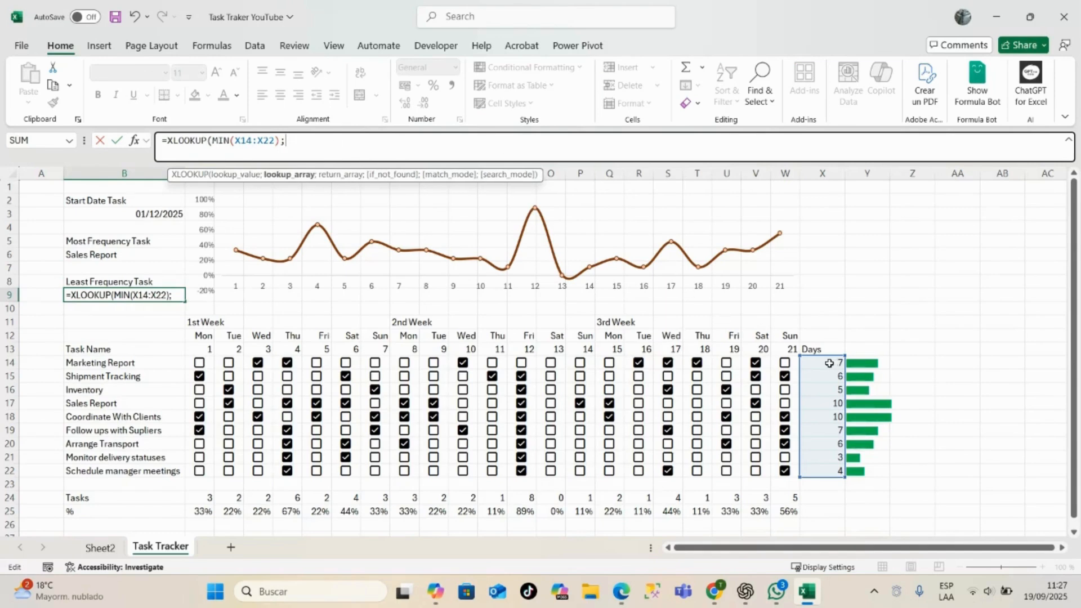
pyautogui.moveTo(827, 362); pyautogui.dragTo(831, 468)
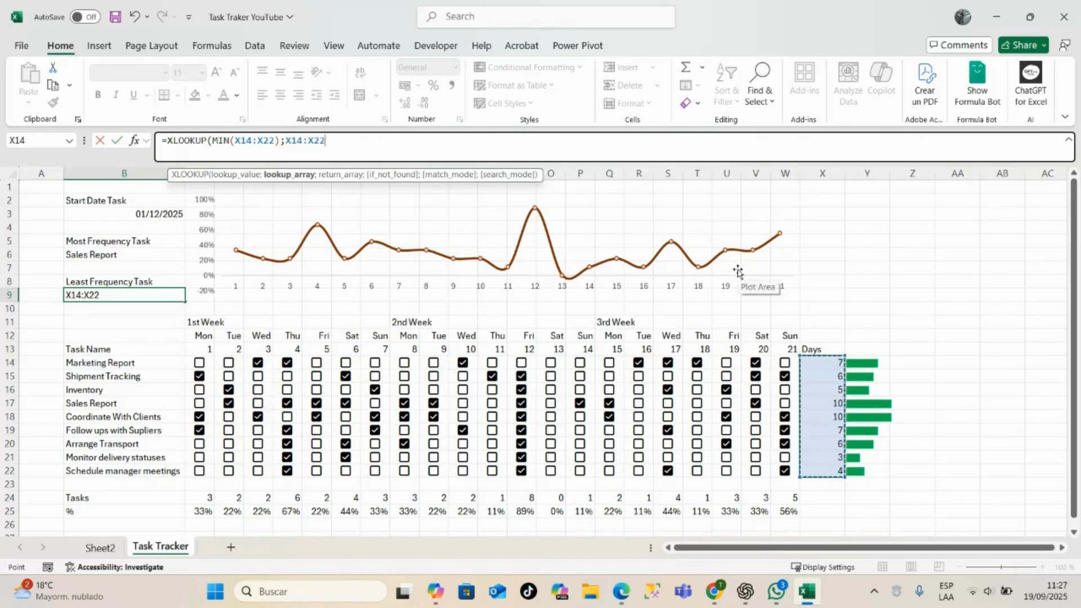
pyautogui.write(';')
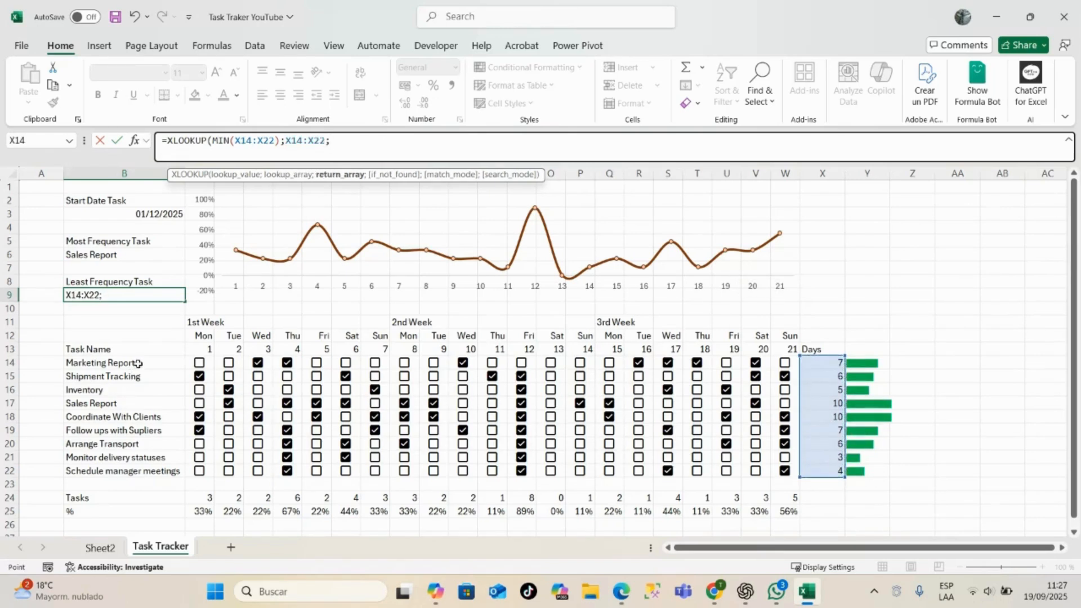
pyautogui.moveTo(139, 365); pyautogui.dragTo(180, 470)
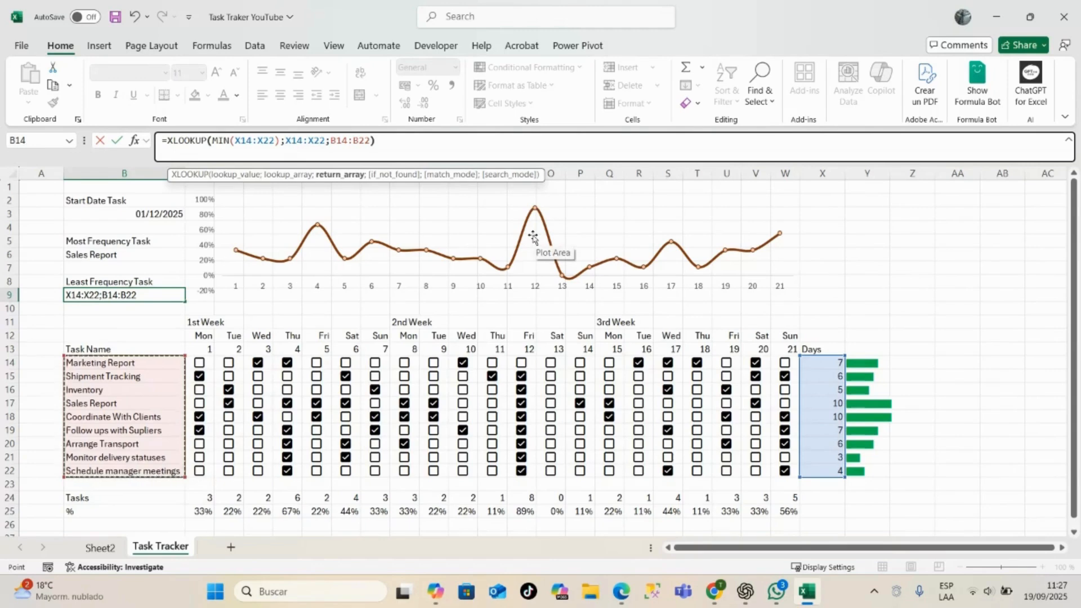
pyautogui.press('Return')
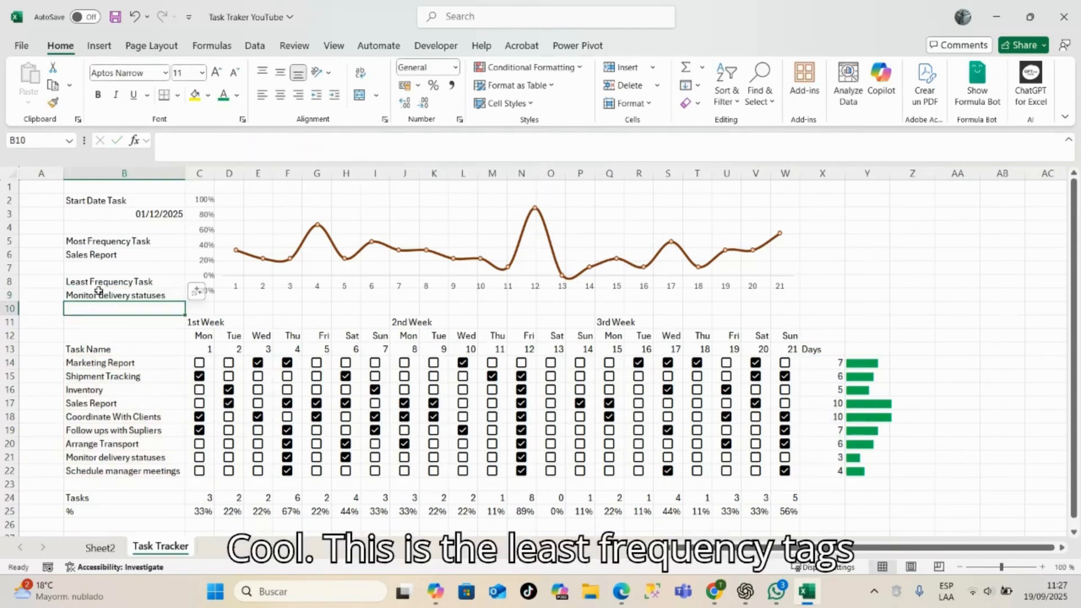
pyautogui.click(129, 296)
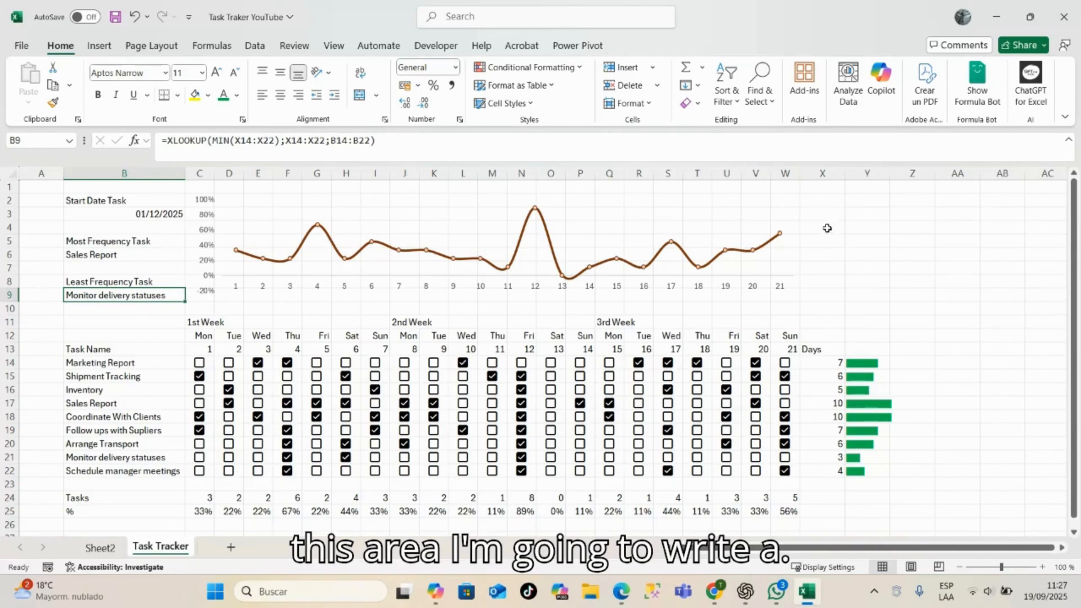
# - Enter the completion-level labels 100% in cell Y2, 50% in Y5 and 0% in Y8
pyautogui.click(851, 209)
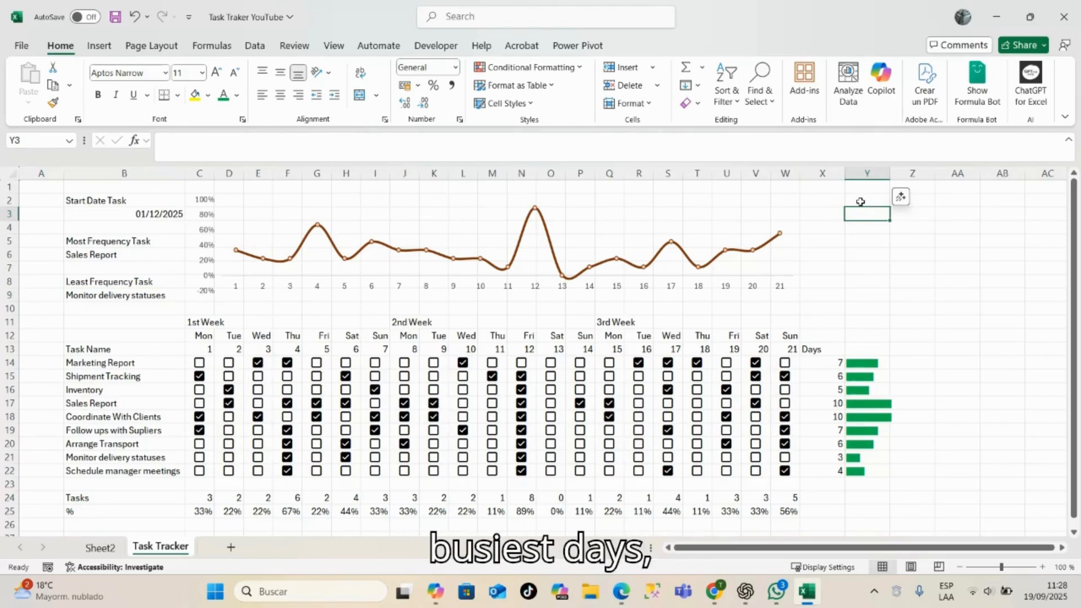
pyautogui.click(860, 201)
pyautogui.write('100')
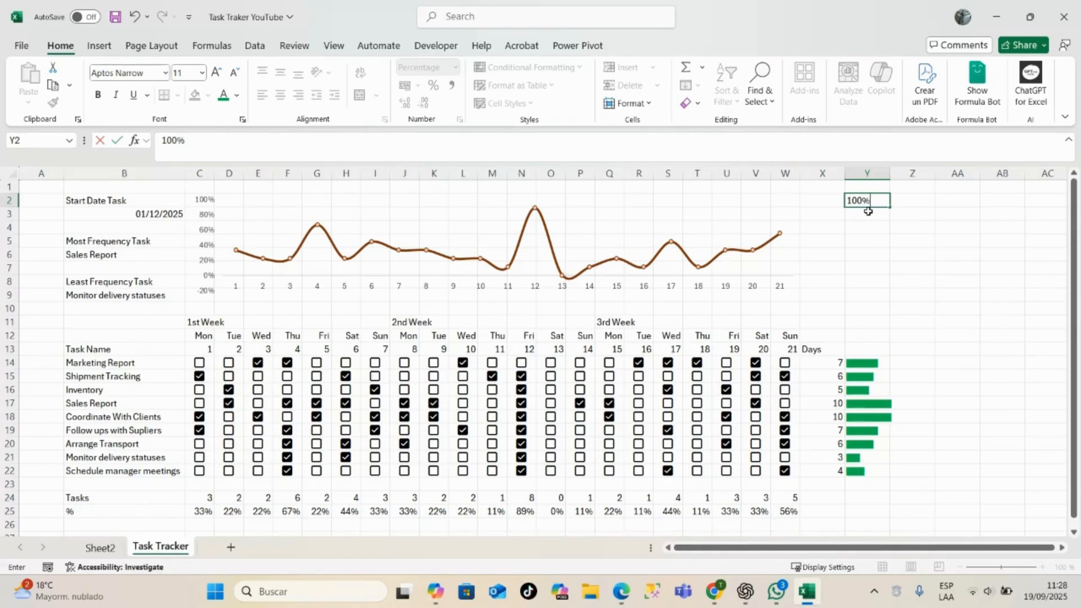
pyautogui.press('Return')
pyautogui.click(868, 241)
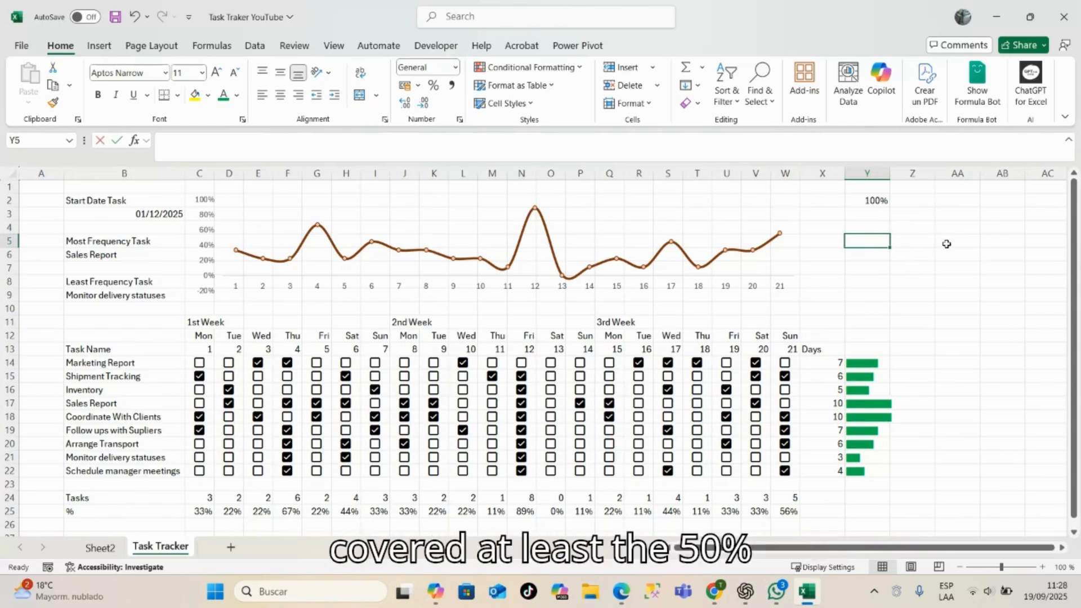
pyautogui.write('50')
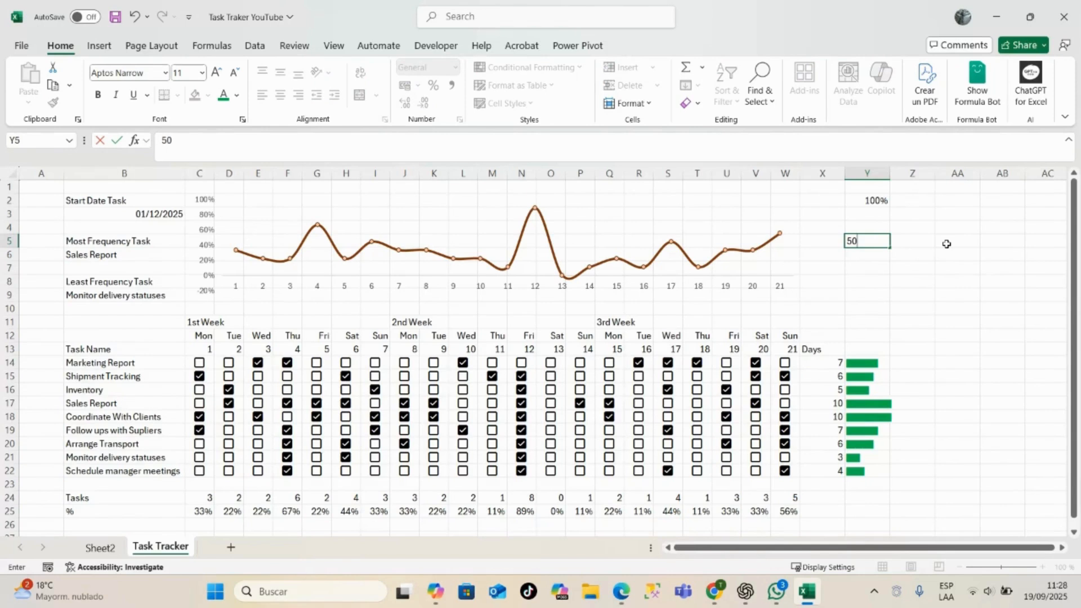
pyautogui.click(870, 269)
pyautogui.click(880, 281)
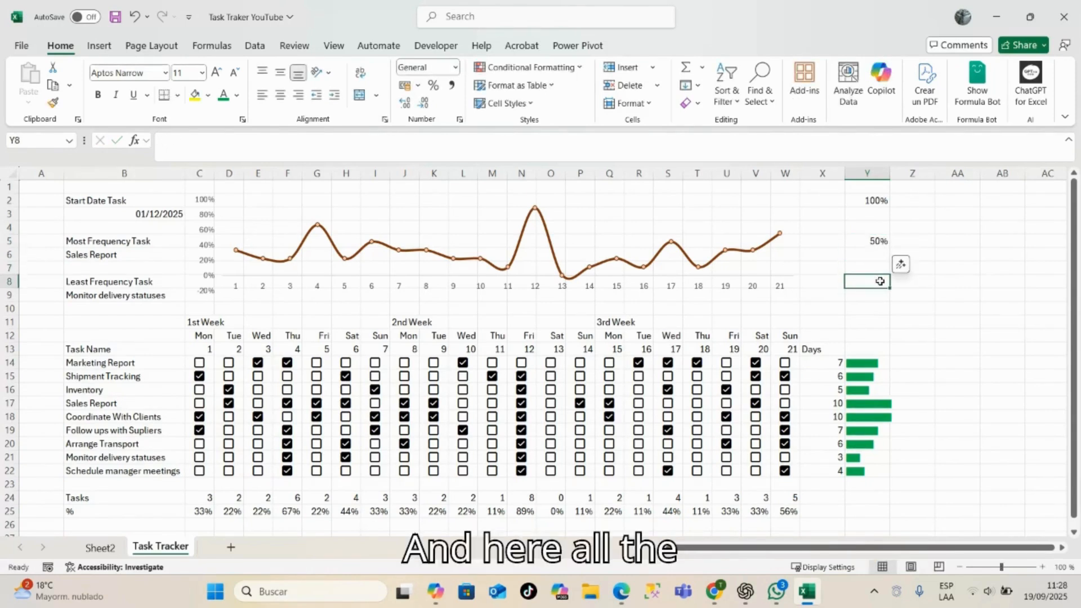
pyautogui.write('0')
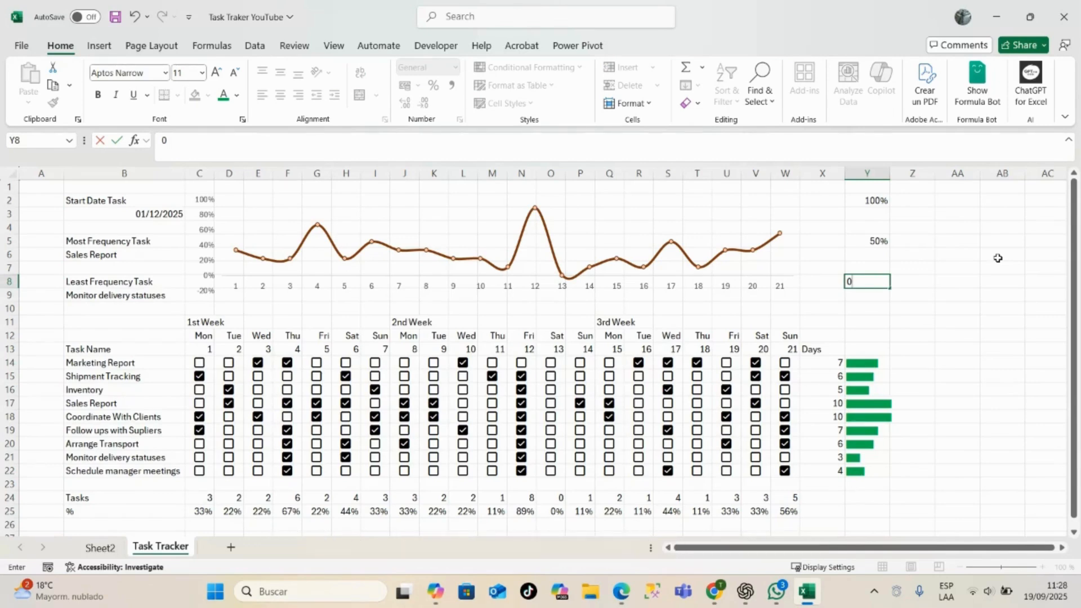
pyautogui.press('Return')
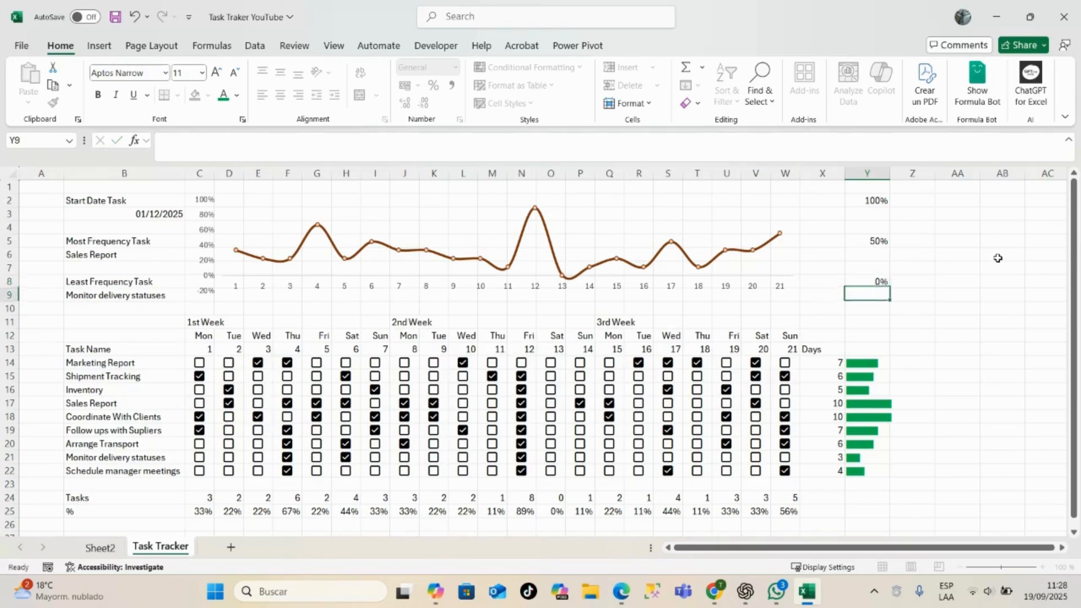
# - Enter =COUNTIF(C25:W25;"100%") in cell Y3 to count the days with all tasks completed
pyautogui.click(882, 218)
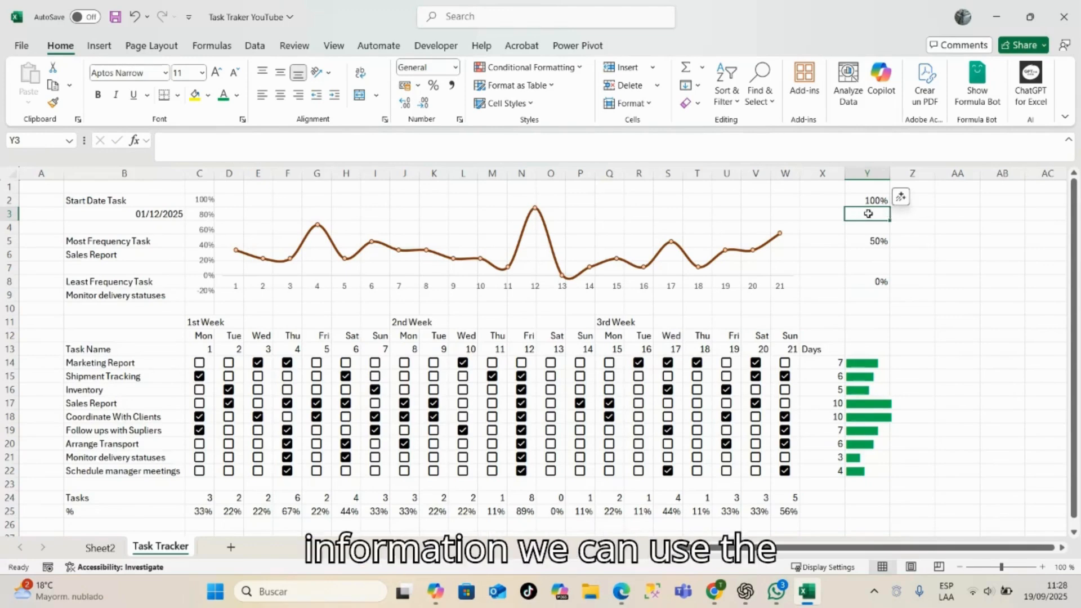
pyautogui.write('=')
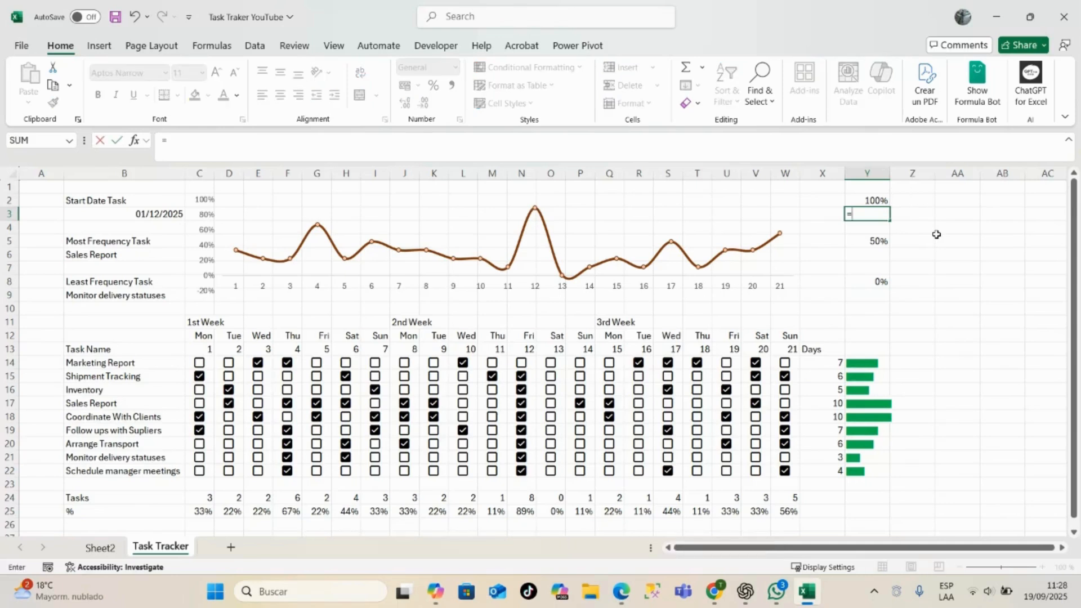
pyautogui.write('counti')
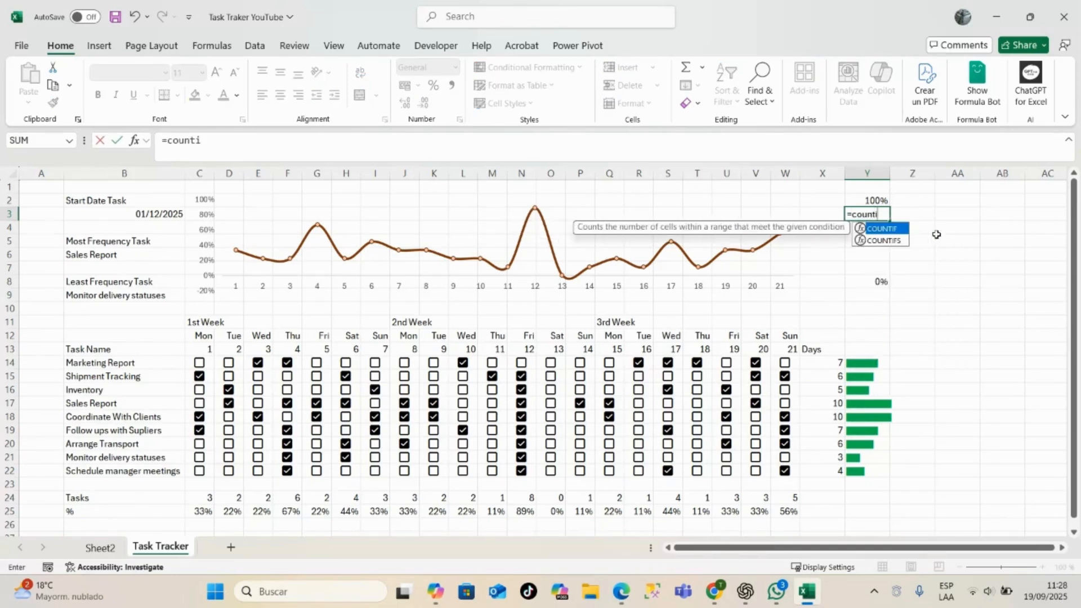
pyautogui.press('Tab')
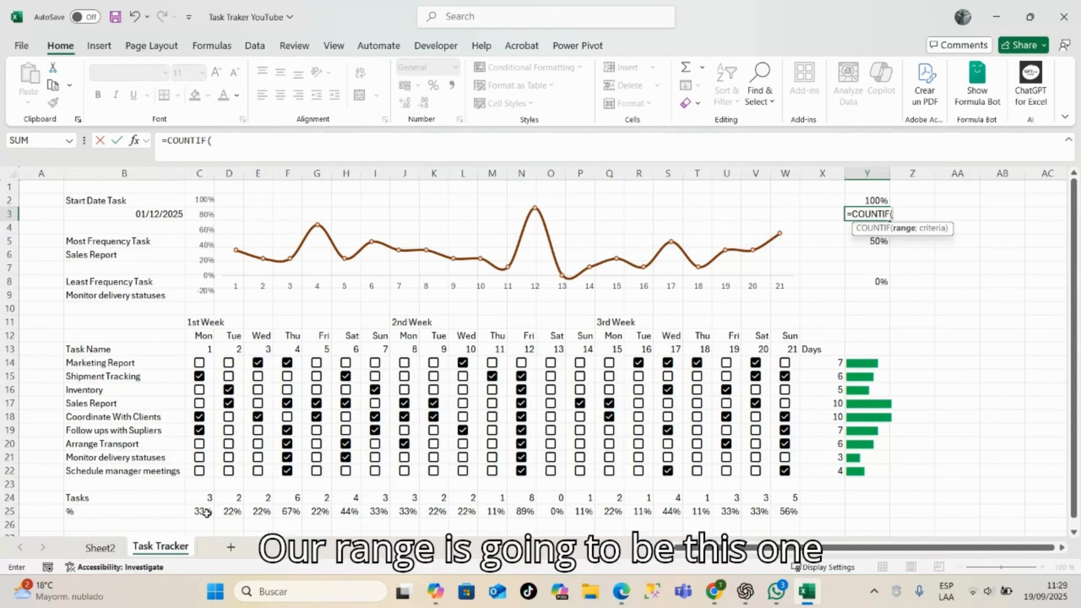
pyautogui.moveTo(205, 511); pyautogui.dragTo(797, 512)
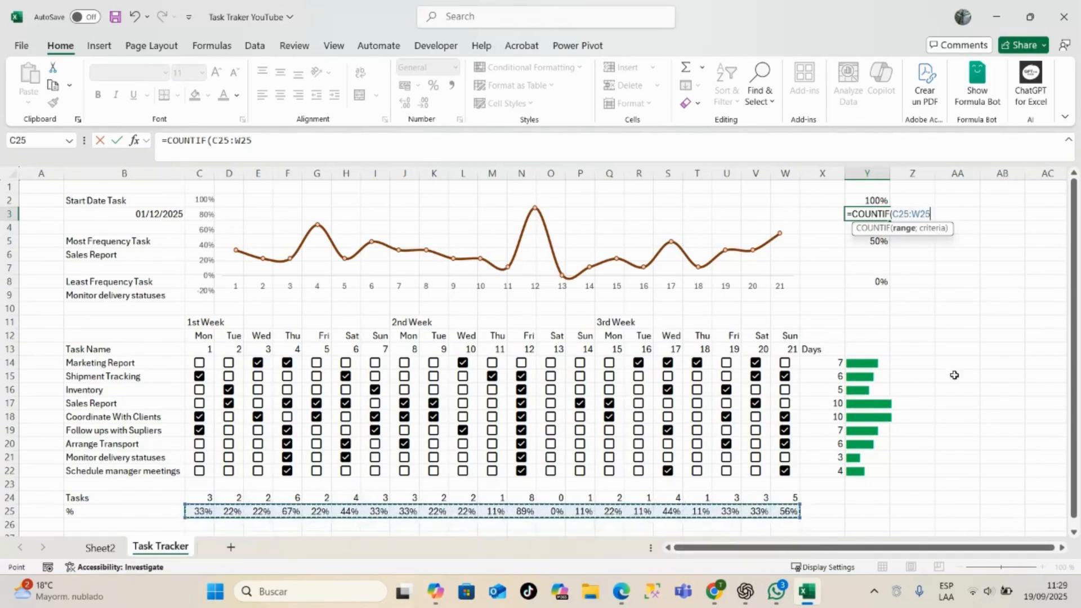
pyautogui.write(';')
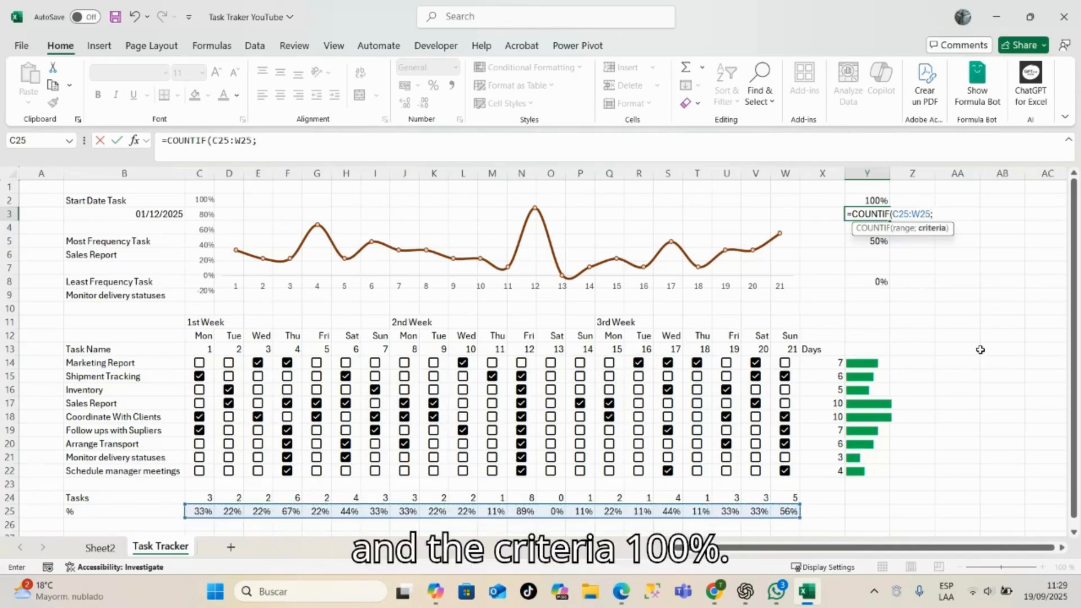
pyautogui.write('"100')
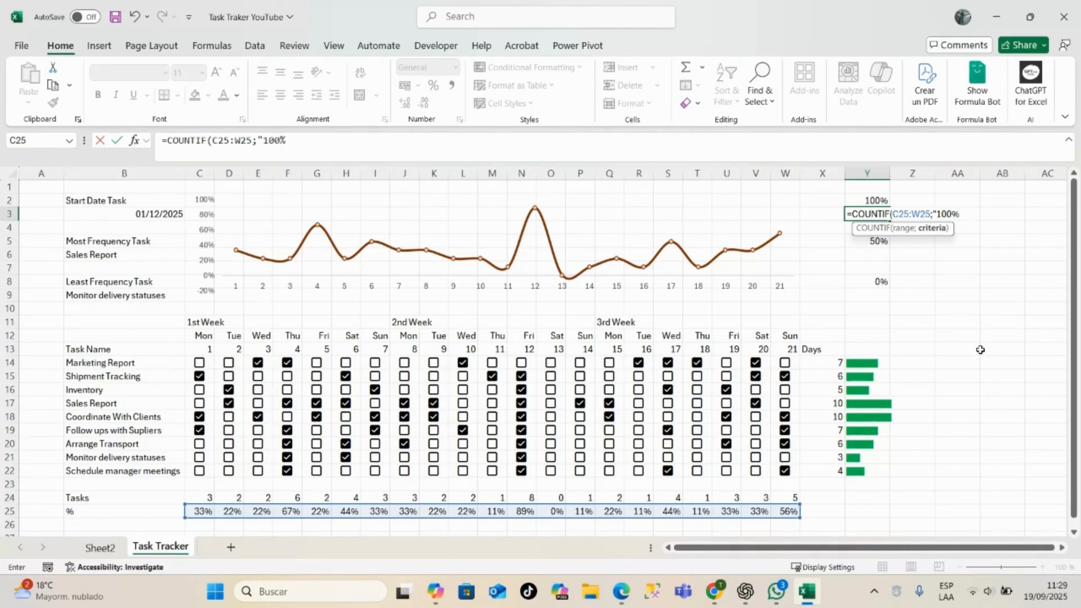
pyautogui.write('%")')
pyautogui.press('Return')
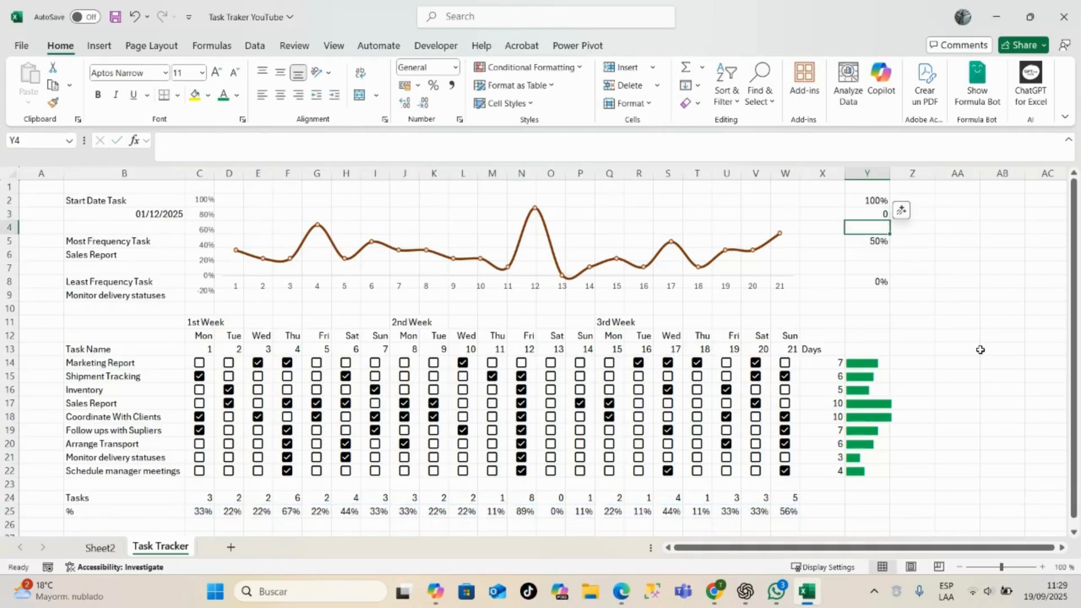
# - Mark Marketing Report as done on day 12 to test the fully completed days count in Y3
pyautogui.click(875, 215)
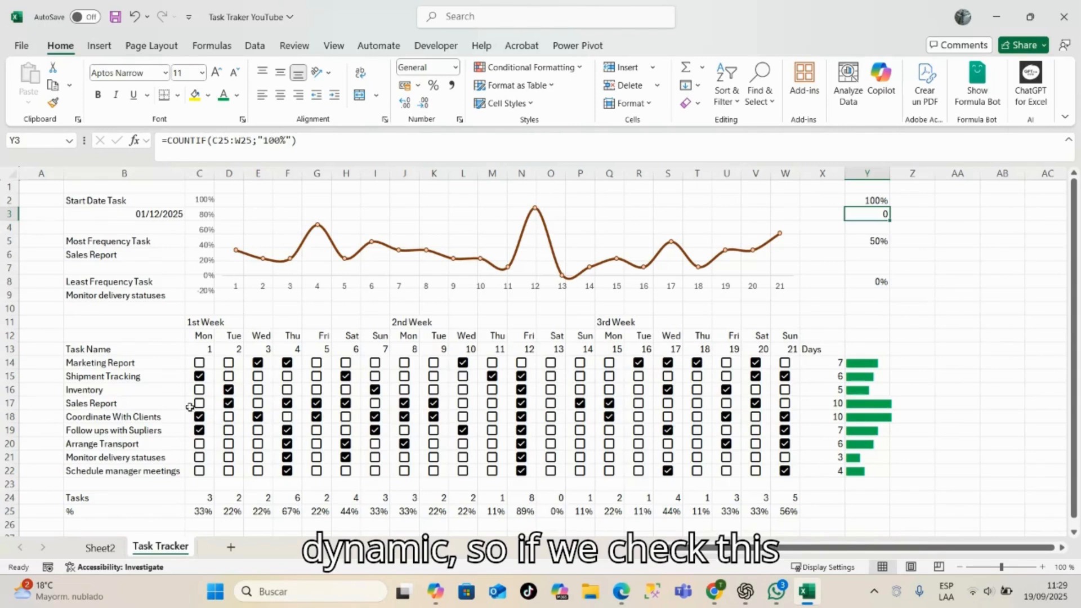
pyautogui.click(522, 364)
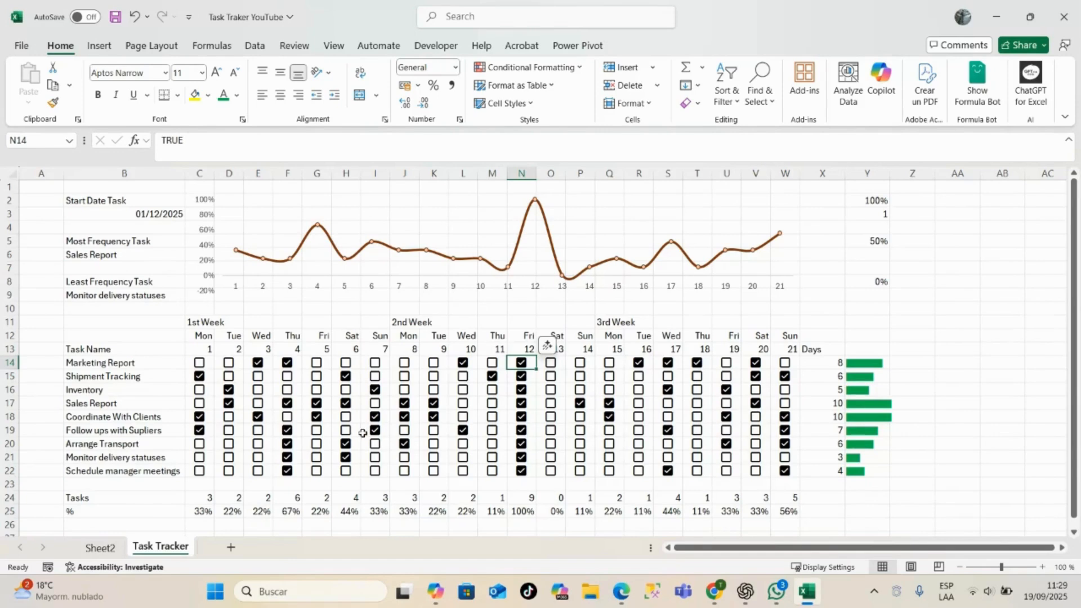
# - Start a COUNTIF formula in cell Y6 with the daily percentages C25:W25 as its range
pyautogui.click(873, 252)
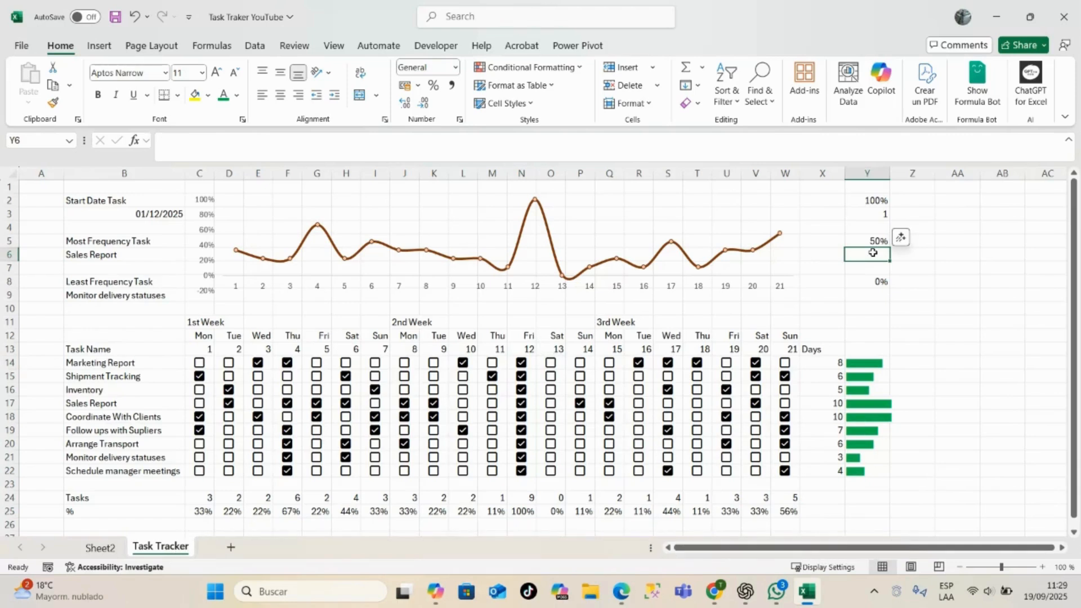
pyautogui.write('=count')
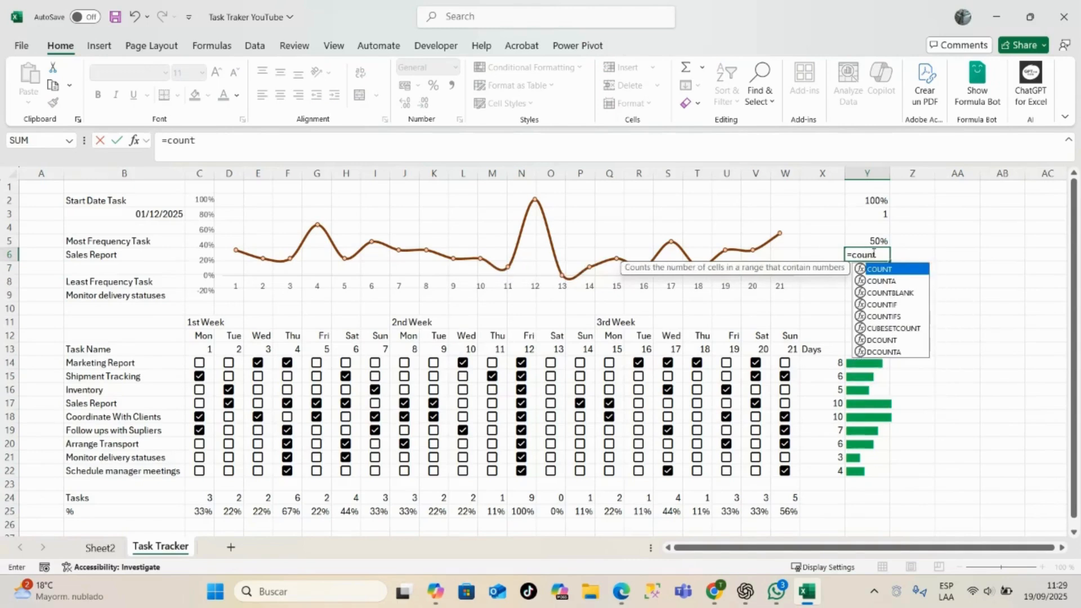
pyautogui.press('Down')
pyautogui.press('Down')
pyautogui.press('Down')
pyautogui.press('Tab')
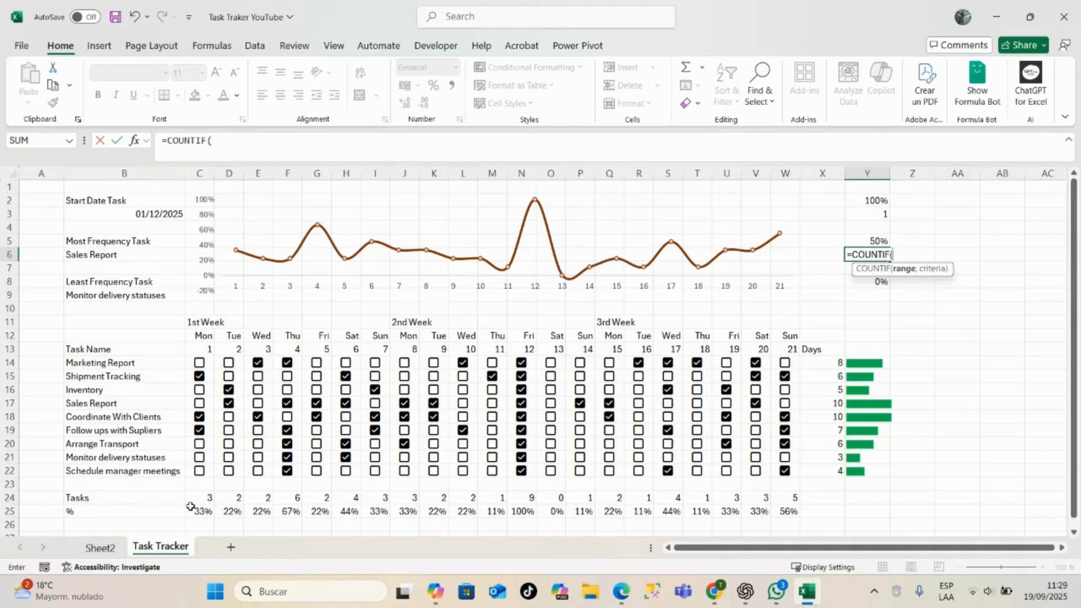
pyautogui.moveTo(194, 510); pyautogui.dragTo(791, 509)
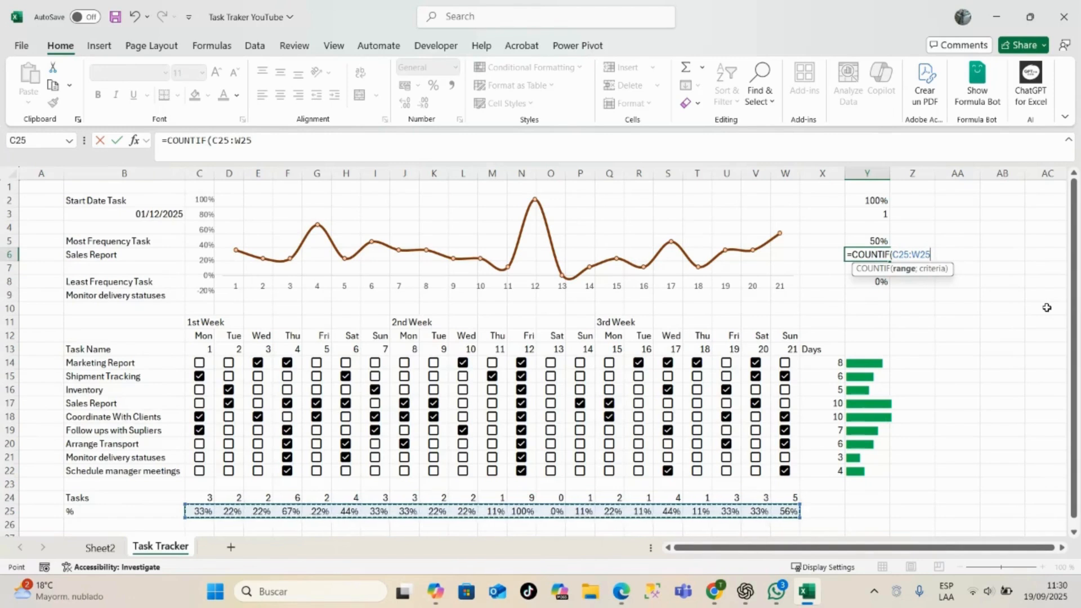
pyautogui.write(';">=')
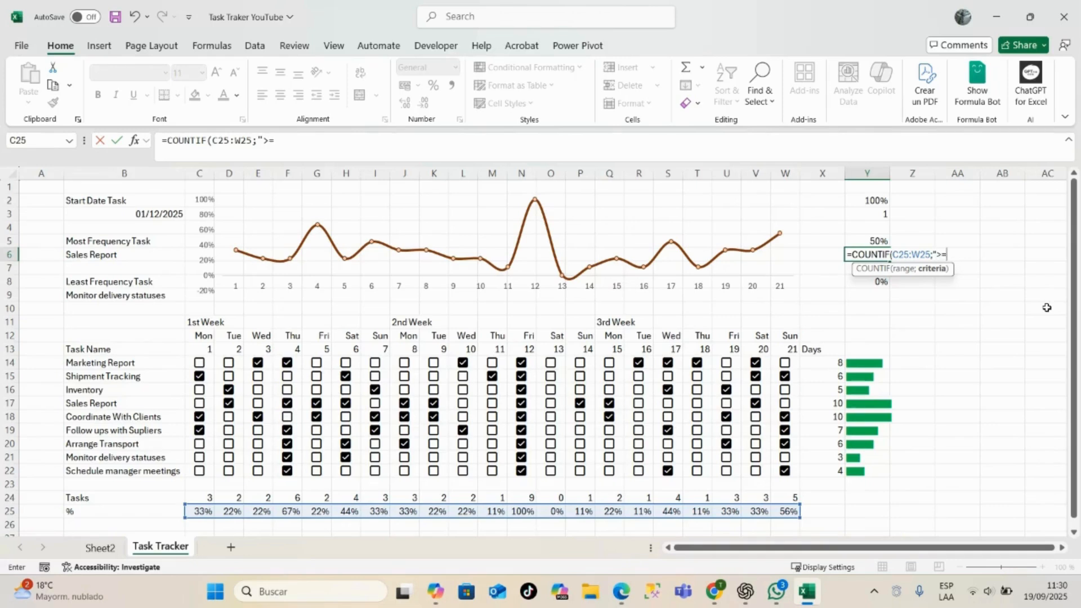
# - Complete the formula in cell Y6 as =COUNTIF(C25:W25;">=50%") to count days with at least half of the tasks done
pyautogui.write('50%")')
pyautogui.press('Return')
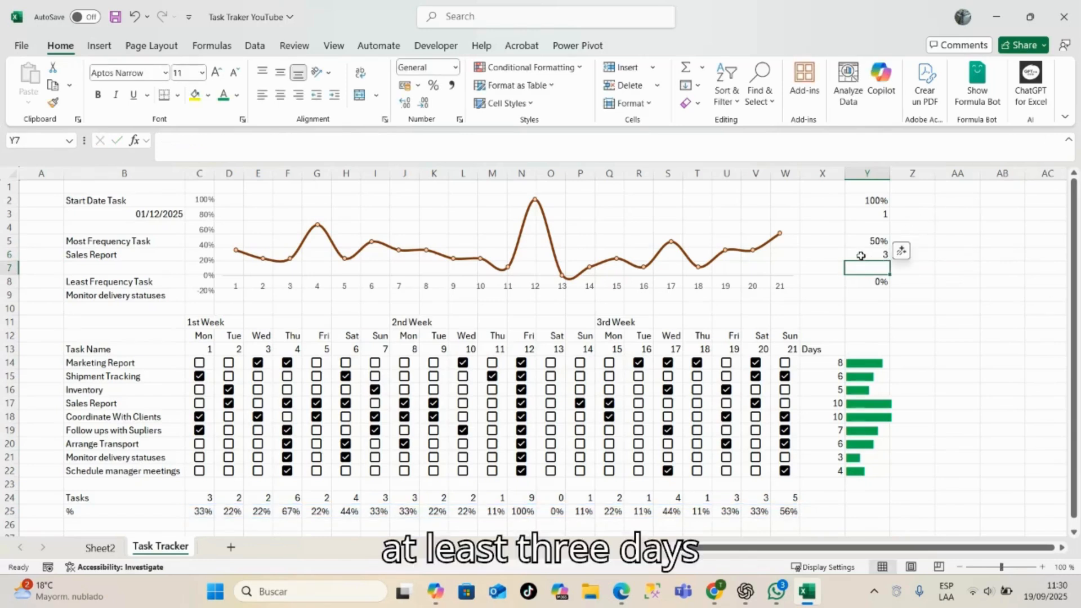
pyautogui.click(887, 257)
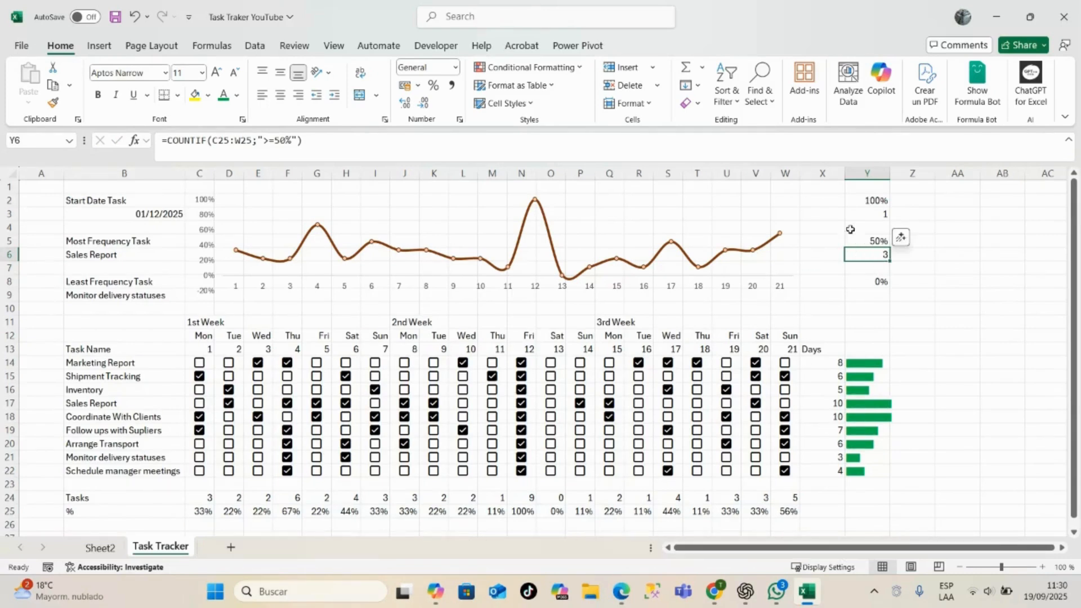
# - Start a COUNTIF formula in cell Y9 with the daily percentages C25:W25 as its range
pyautogui.click(874, 297)
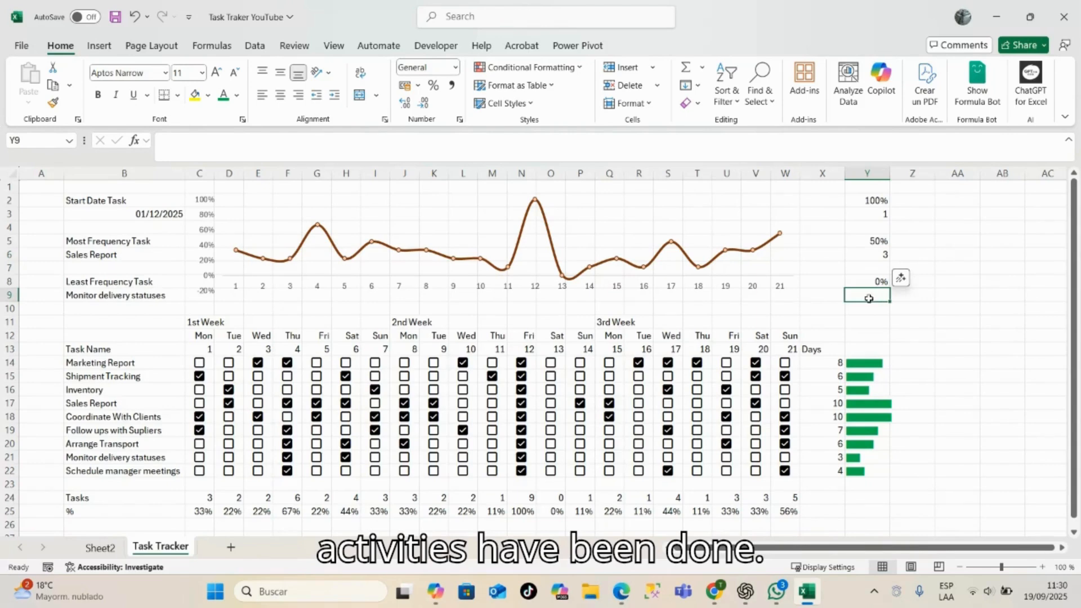
pyautogui.write('=')
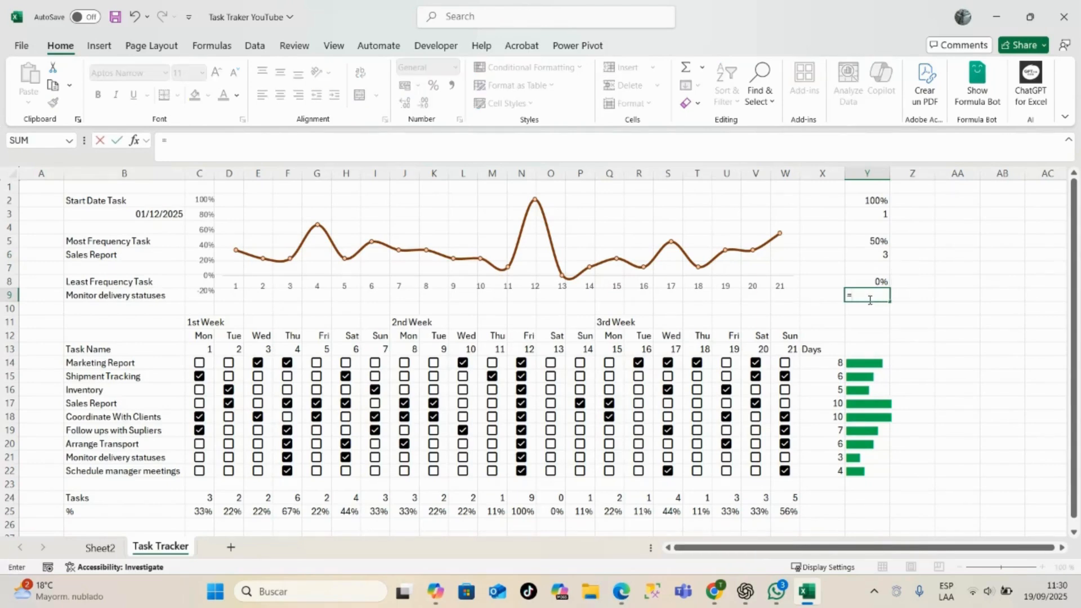
pyautogui.write('count')
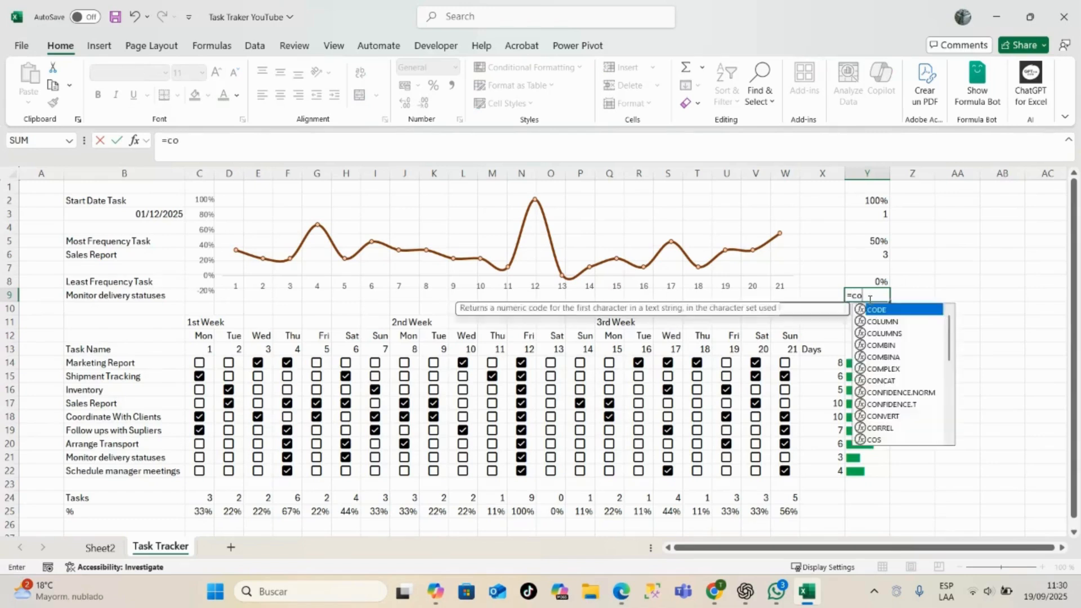
pyautogui.press('Down')
pyautogui.press('Down')
pyautogui.press('Down')
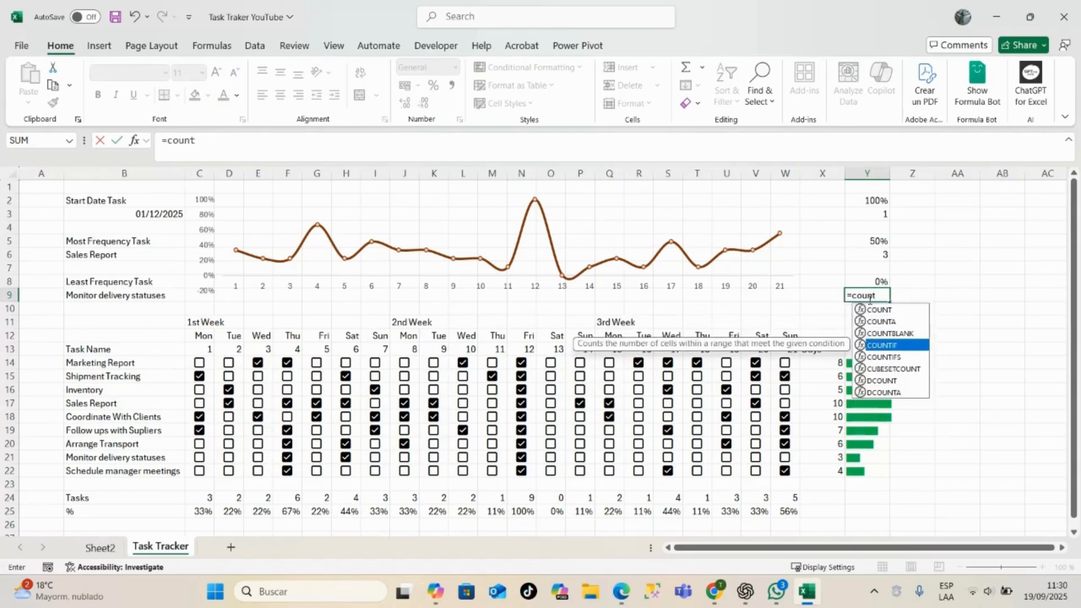
pyautogui.press('Tab')
pyautogui.moveTo(202, 511); pyautogui.dragTo(790, 508)
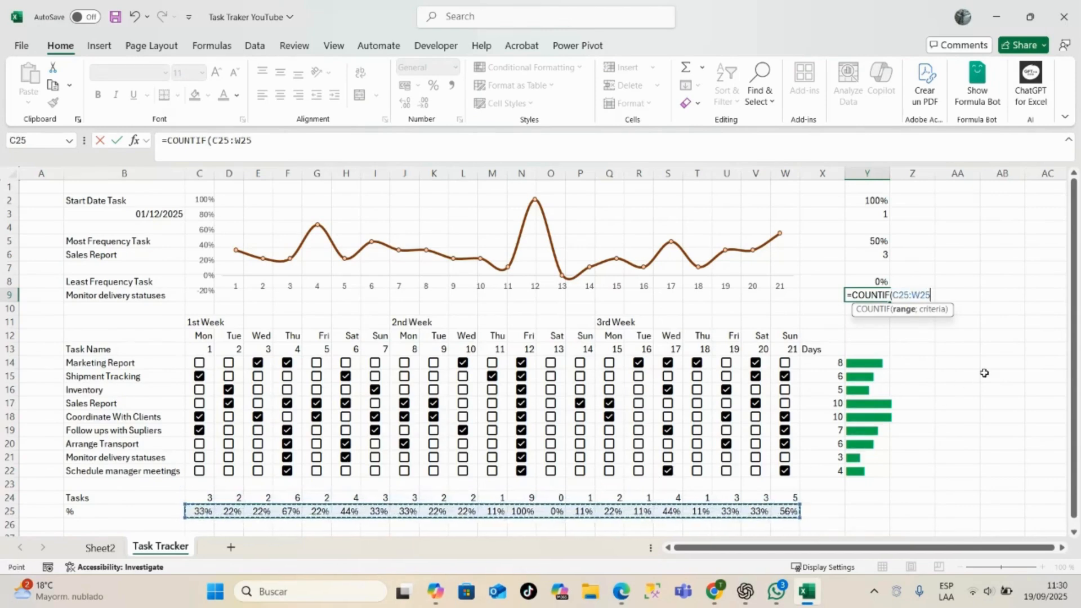
# - Give the Y9 formula a 0% criterion, accept the suggested correction =COUNTIF(C25:W25;"0"%), and check the entered formula
pyautogui.write(';"0%')
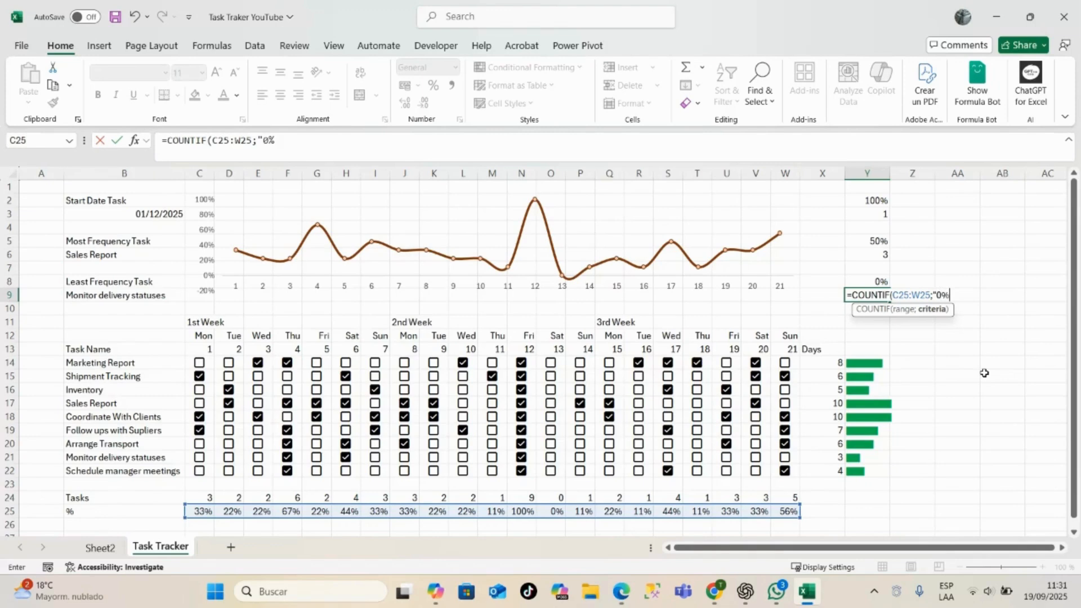
pyautogui.write(')')
pyautogui.press('Return')
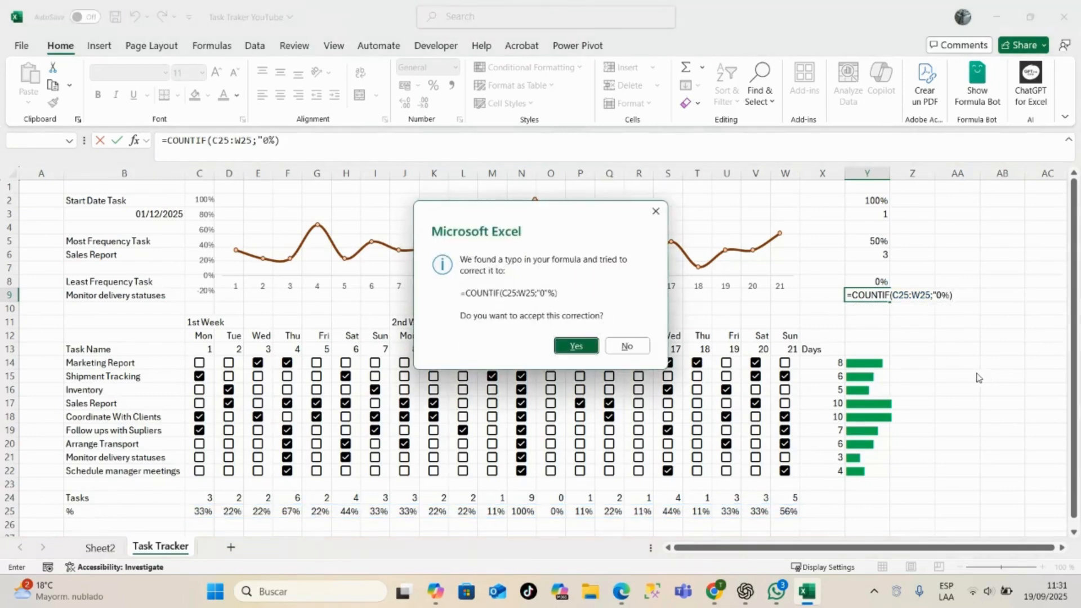
pyautogui.click(580, 346)
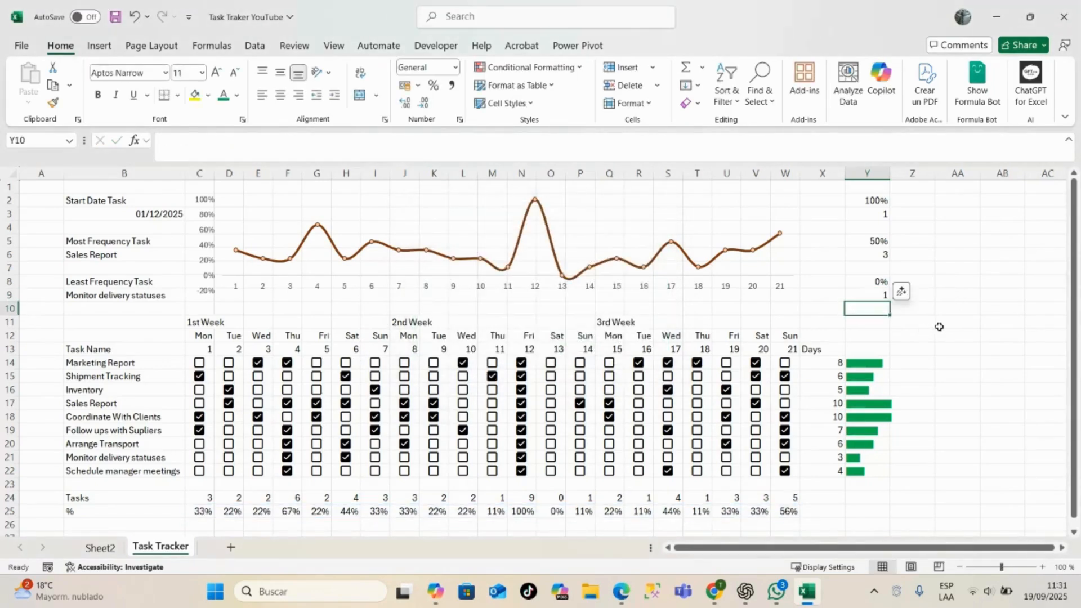
pyautogui.click(870, 295)
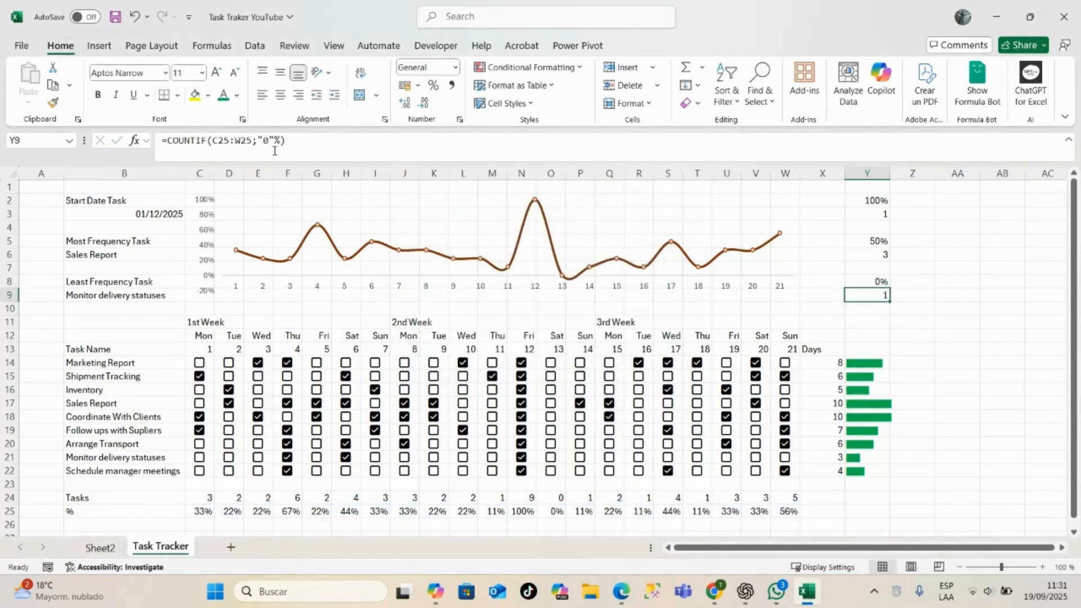
pyautogui.click(963, 310)
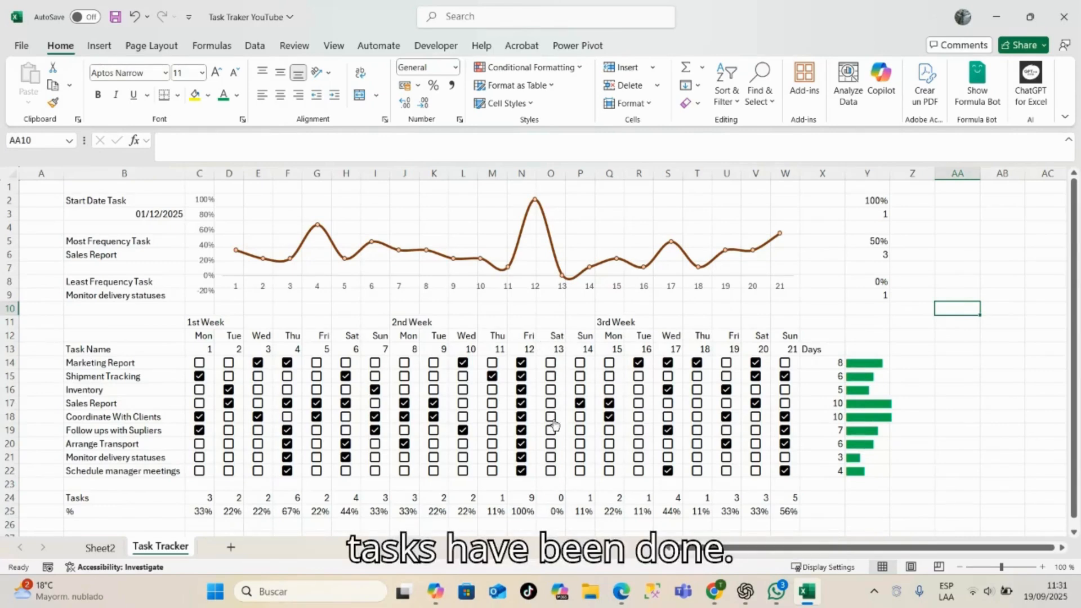
pyautogui.click(862, 295)
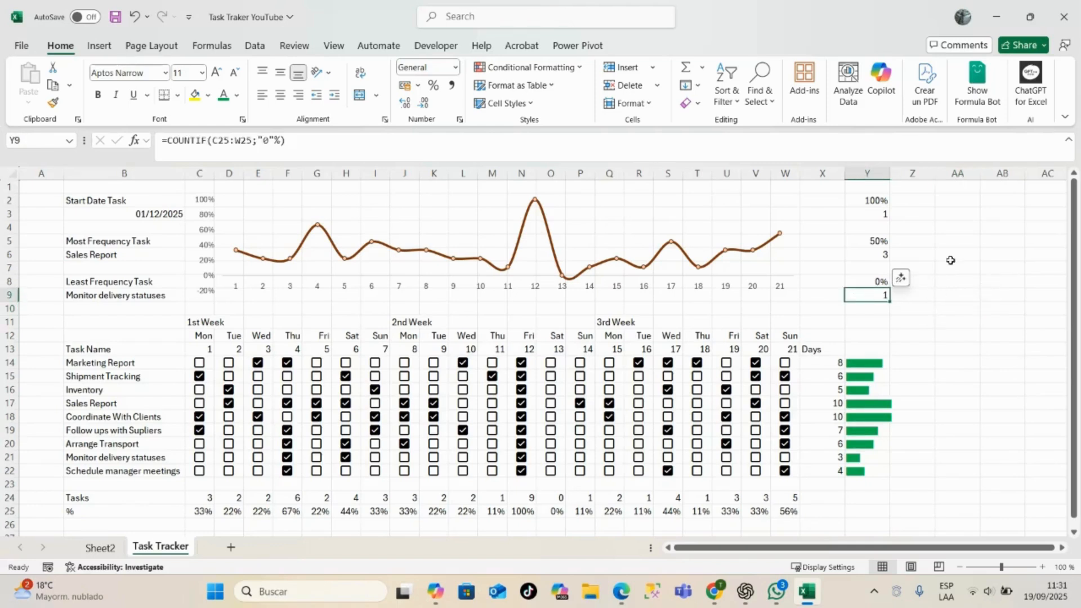
pyautogui.click(951, 261)
pyautogui.click(960, 350)
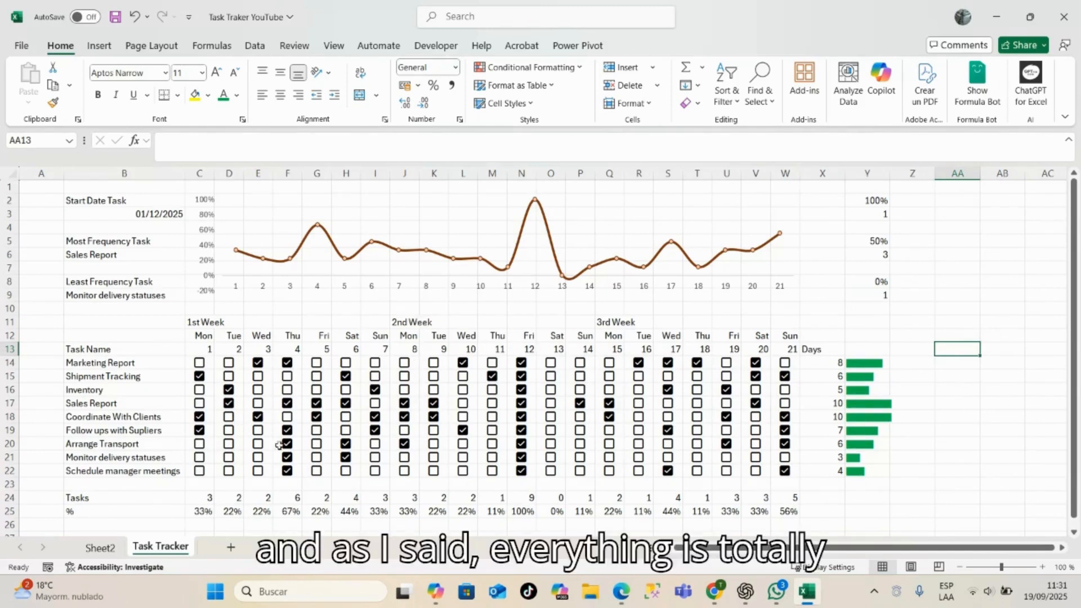
# - Mark Follow ups with Supliers on days 13 and 14, Coordinate With Clients on day 18, and Sales Report on days 18 and 21
pyautogui.click(551, 431)
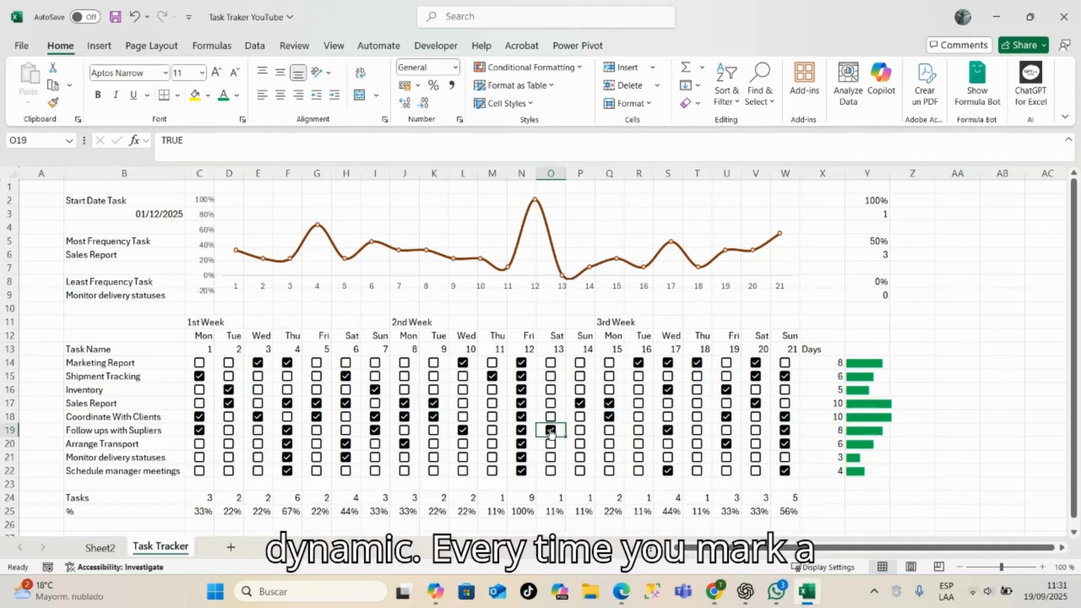
pyautogui.click(580, 430)
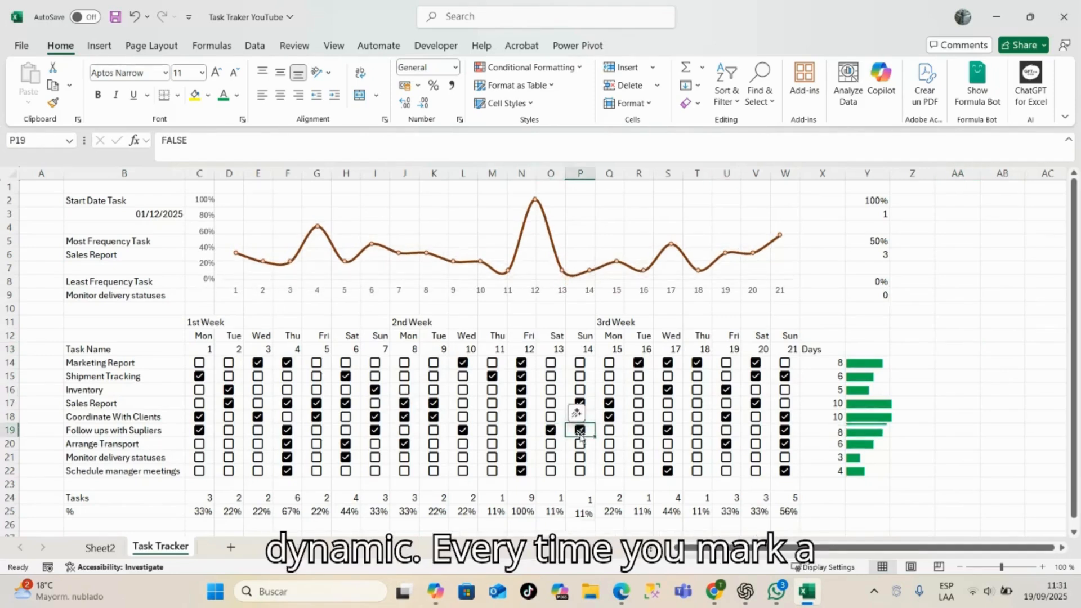
pyautogui.click(697, 417)
pyautogui.click(697, 403)
pyautogui.click(785, 403)
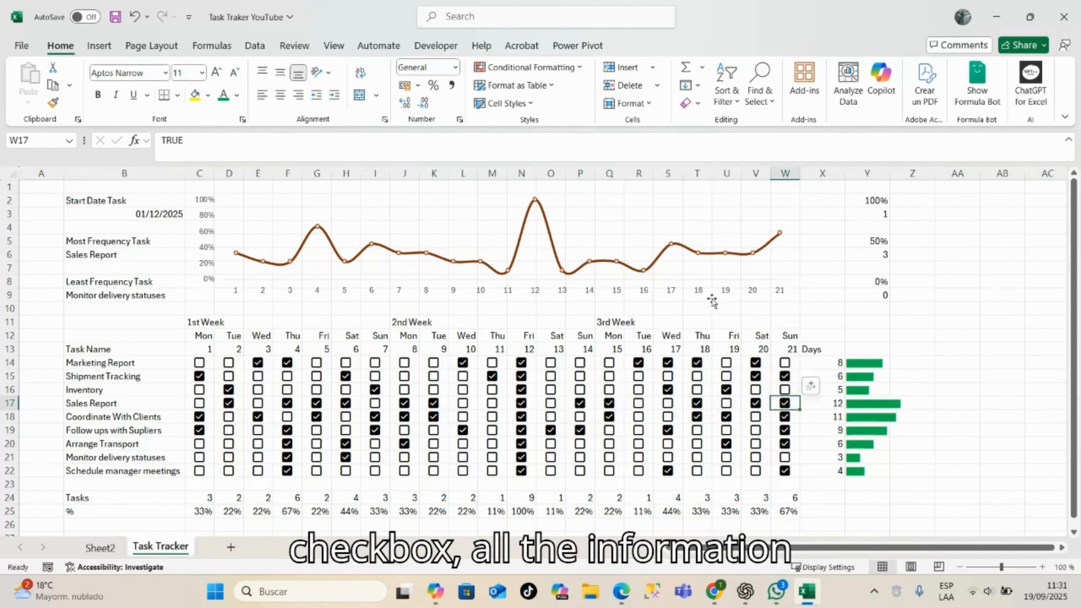
# - Mark Arrange Transport and Monitor delivery statuses on day 5, Follow ups with Supliers on days 8 and 11, and Coordinate With Clients on day 10
pyautogui.click(316, 444)
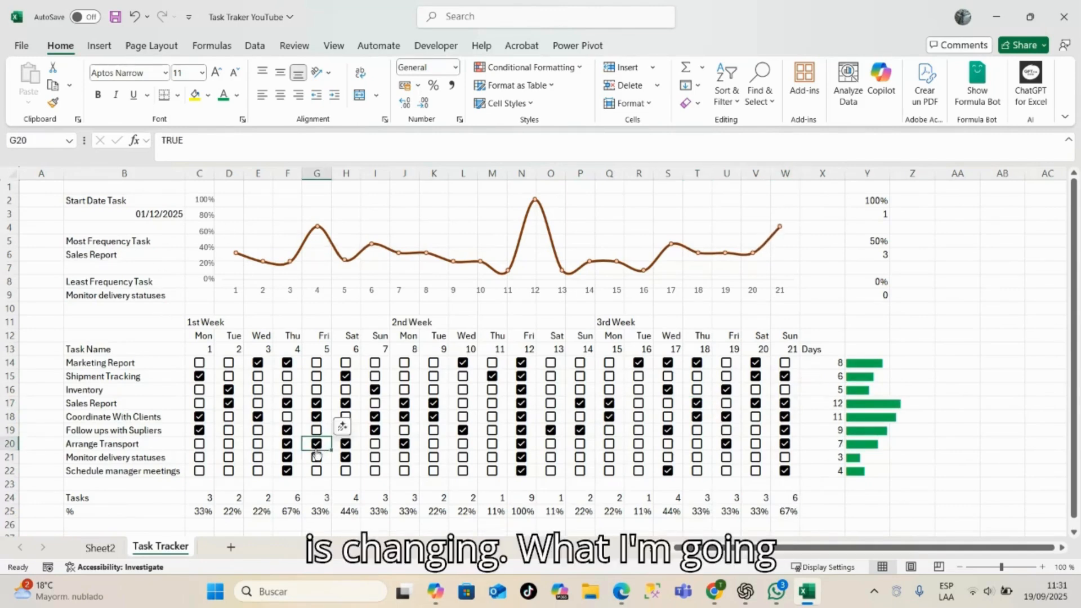
pyautogui.click(317, 464)
pyautogui.click(317, 461)
pyautogui.click(404, 430)
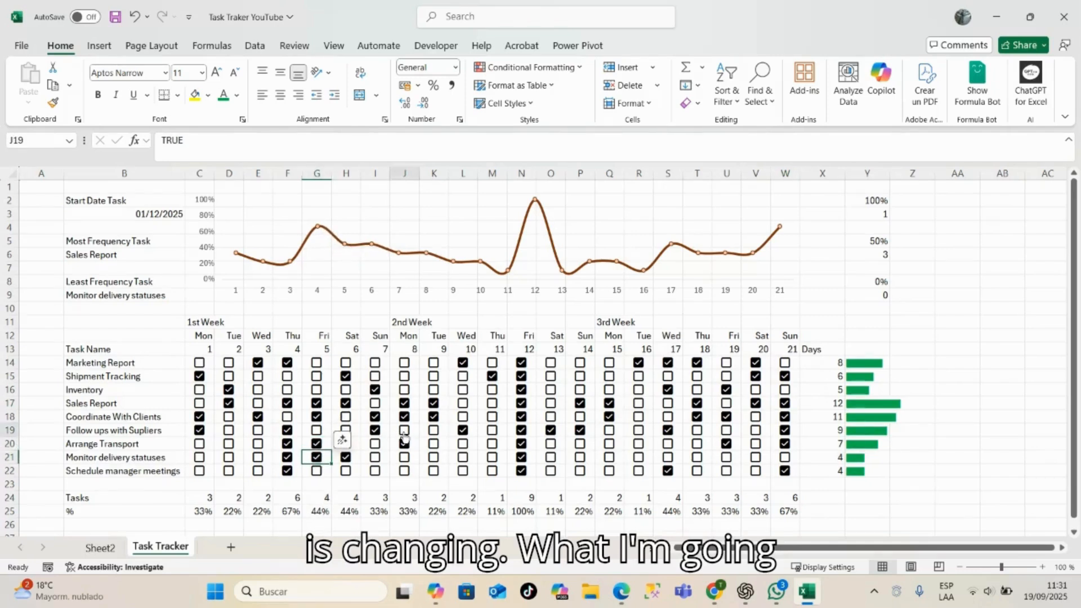
pyautogui.click(464, 418)
pyautogui.click(464, 418)
pyautogui.click(492, 431)
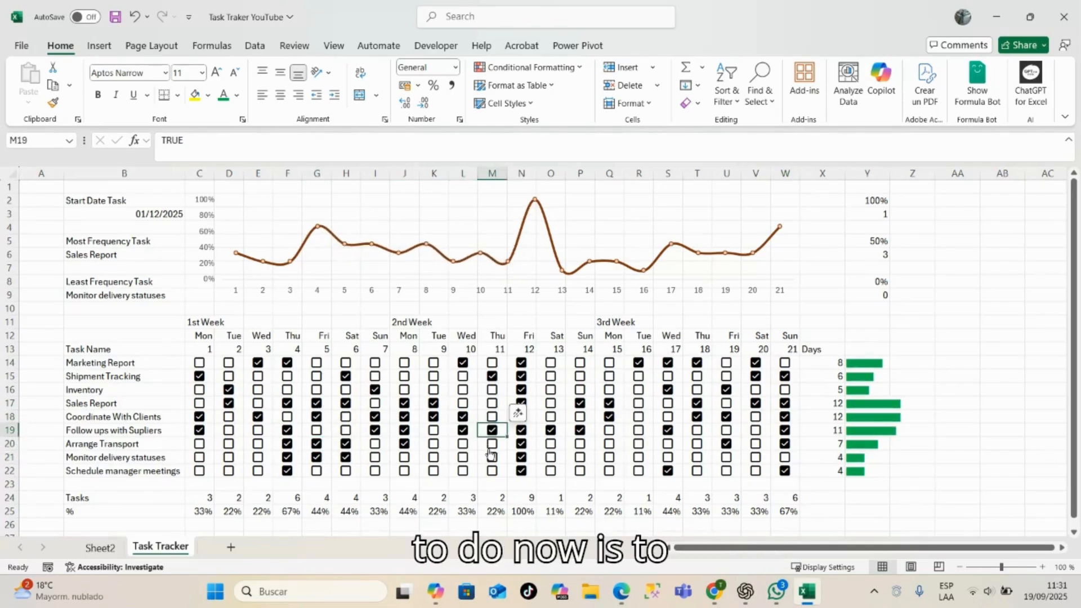
pyautogui.click(490, 448)
pyautogui.click(550, 394)
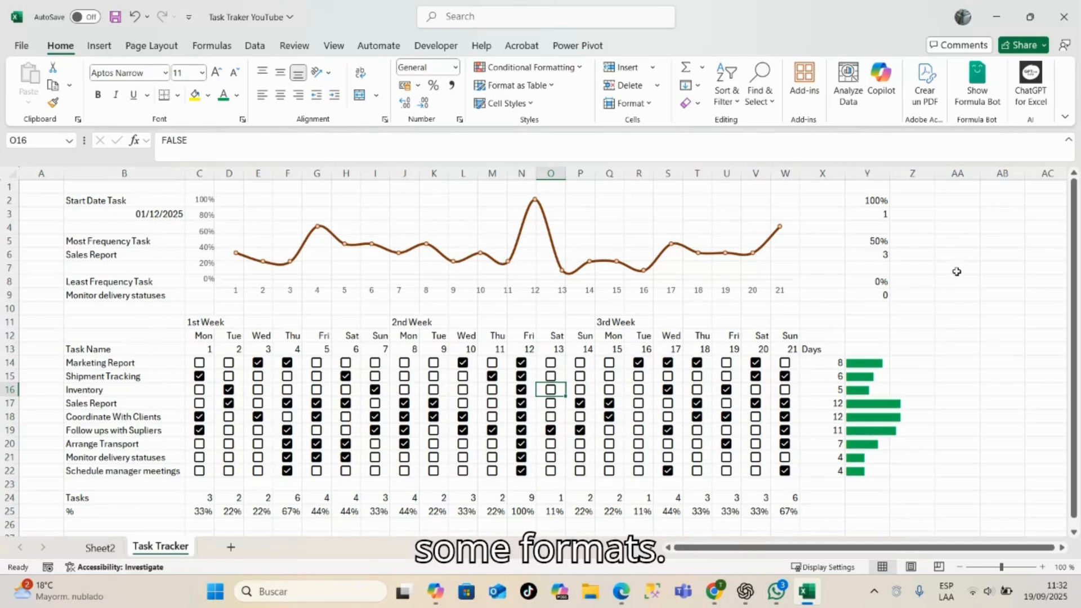
# - Hide column X, which holds the numeric day count of each task
pyautogui.click(121, 215)
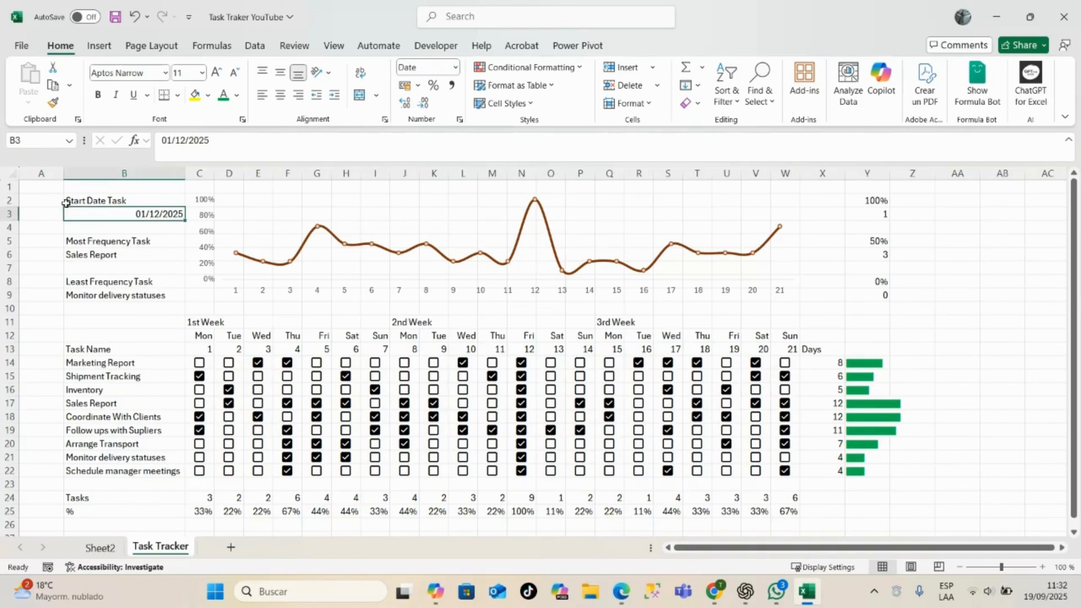
pyautogui.moveTo(199, 321); pyautogui.dragTo(791, 346)
pyautogui.click(811, 364)
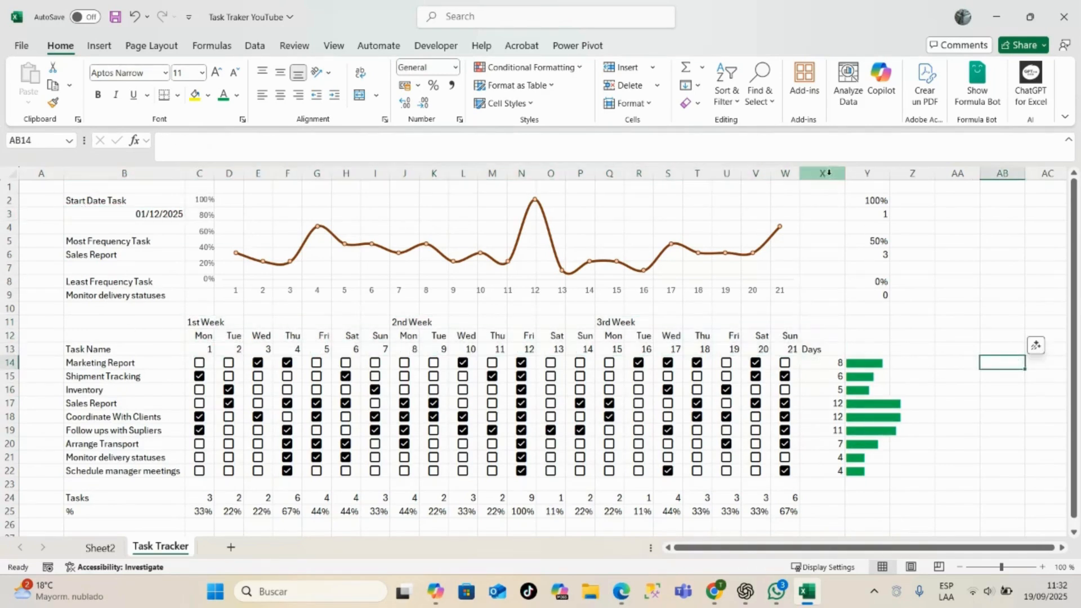
pyautogui.click(823, 173)
pyautogui.rightClick(828, 178)
pyautogui.click(879, 440)
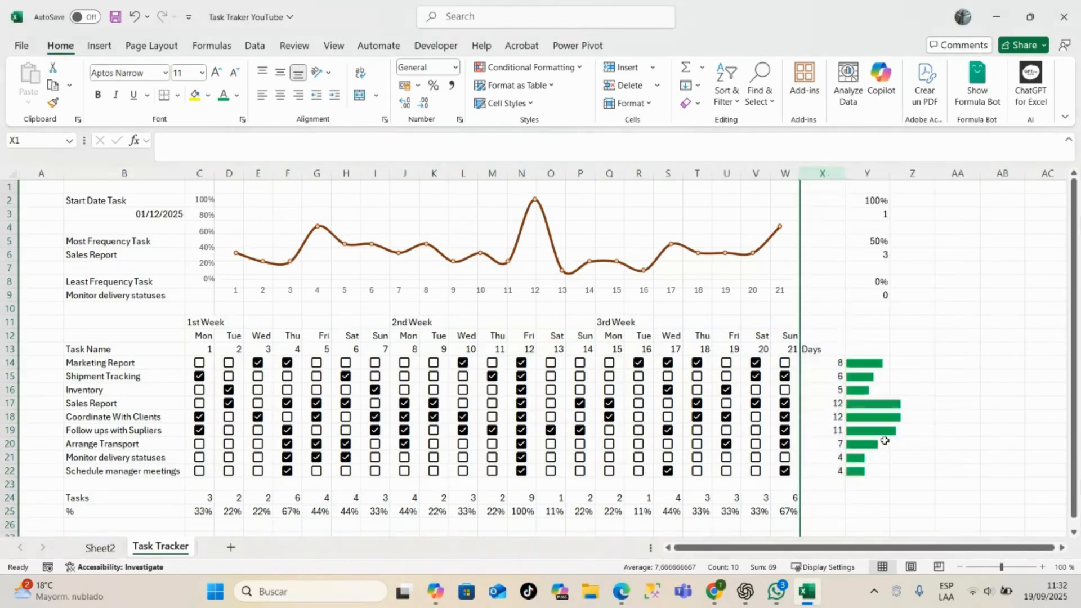
# - Enter the header Busiest Days in cell Y13 above the progress bars and widen column Y to fit it
pyautogui.click(815, 349)
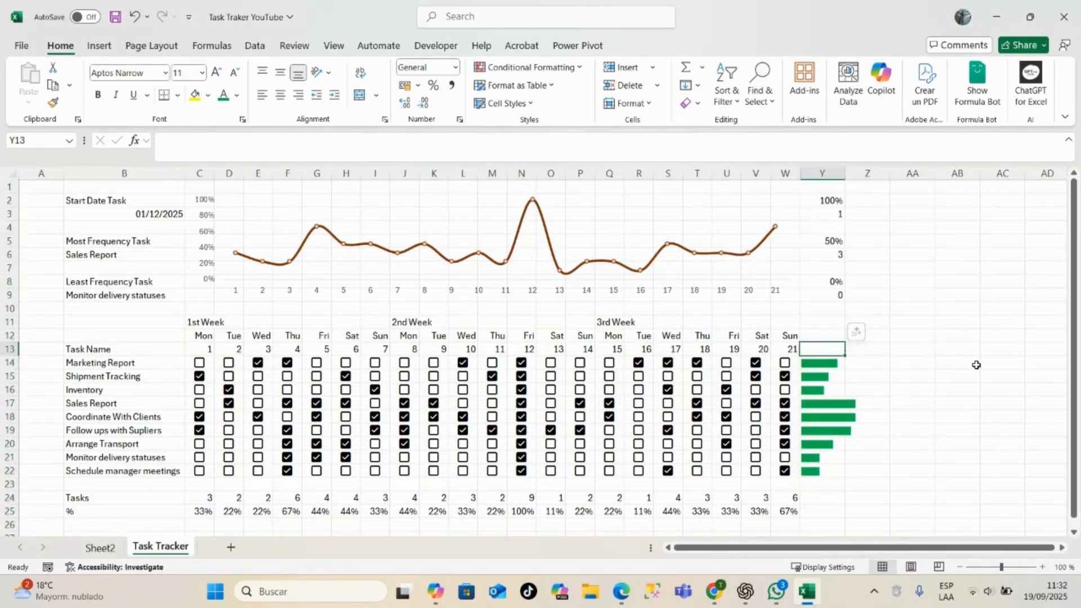
pyautogui.write('Da')
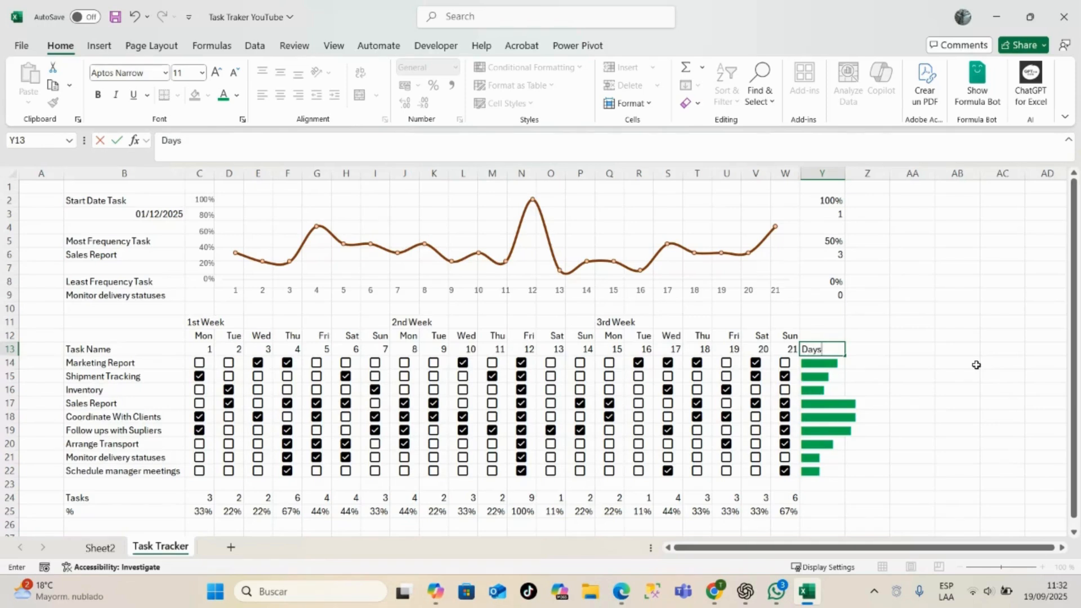
pyautogui.write('ys')
pyautogui.press('BackSpace')
pyautogui.press('BackSpace')
pyautogui.press('BackSpace')
pyautogui.press('BackSpace')
pyautogui.write('Busiest Dys')
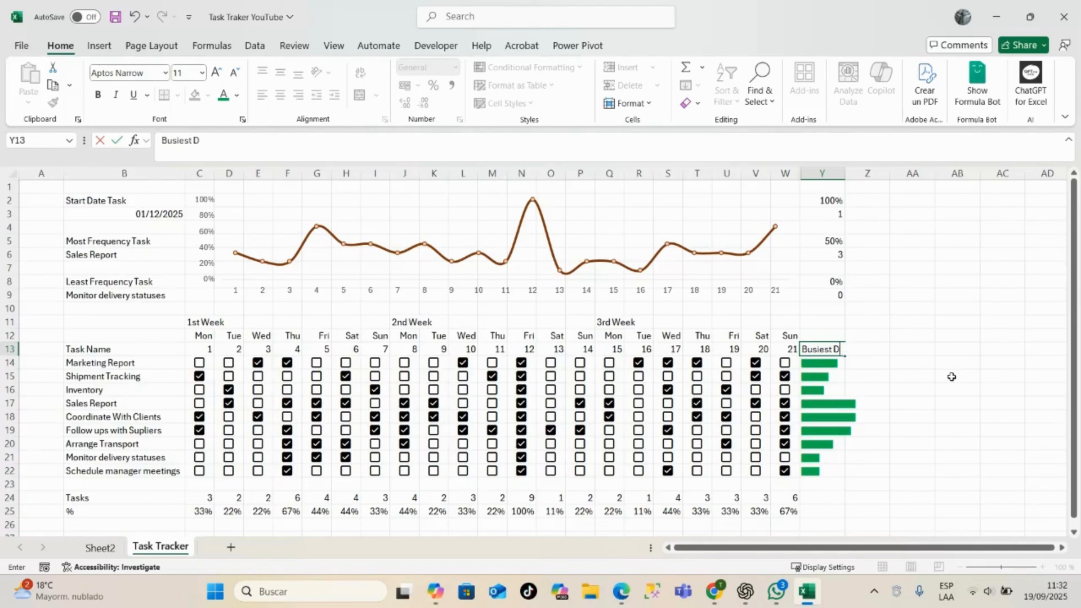
pyautogui.click(932, 376)
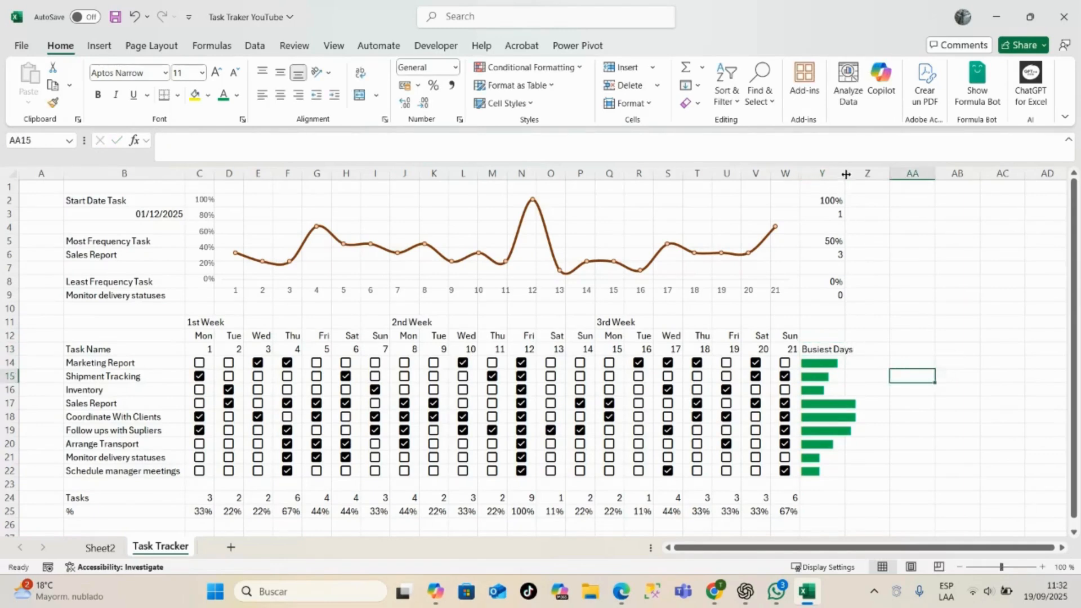
pyautogui.click(936, 281)
# - Format the week, weekday and day-number headers C11:W13 with a dark blue fill and bold white text
pyautogui.moveTo(207, 324); pyautogui.dragTo(795, 352)
pyautogui.click(236, 96)
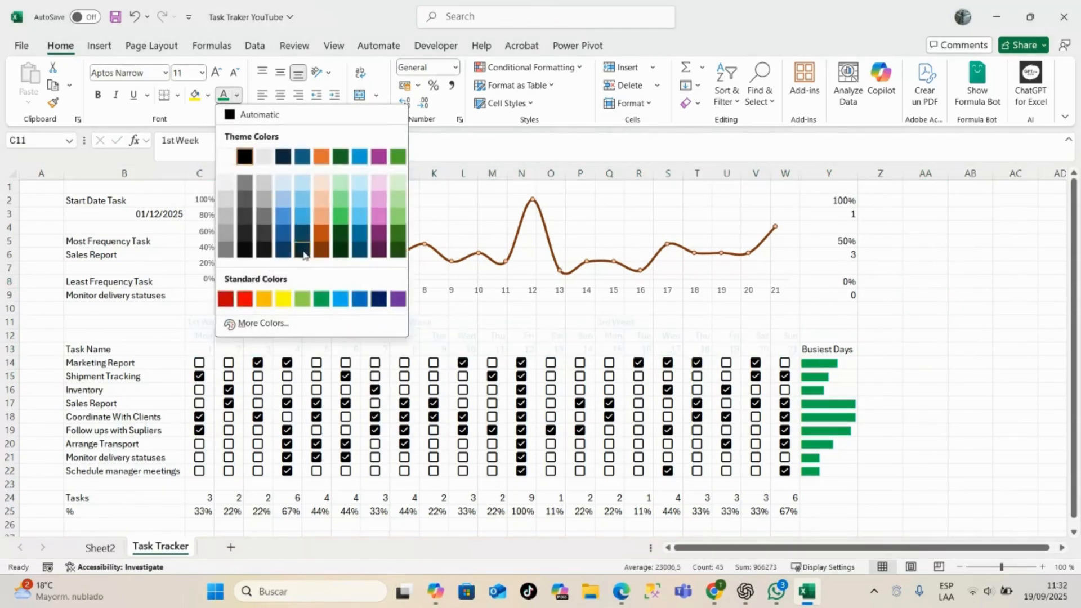
pyautogui.click(375, 300)
pyautogui.click(236, 96)
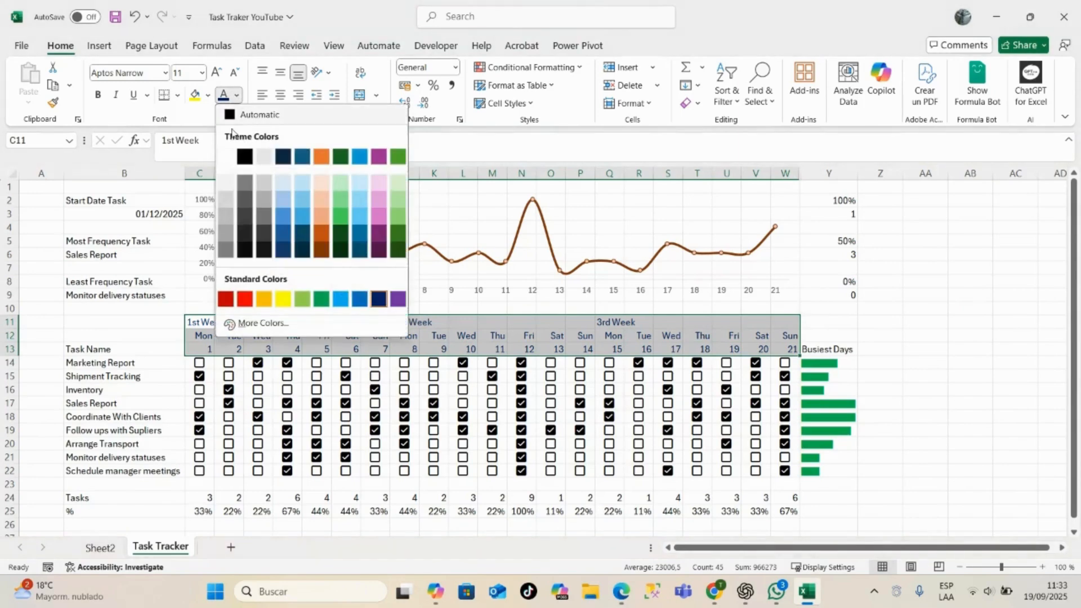
pyautogui.click(224, 156)
pyautogui.click(208, 96)
pyautogui.click(350, 278)
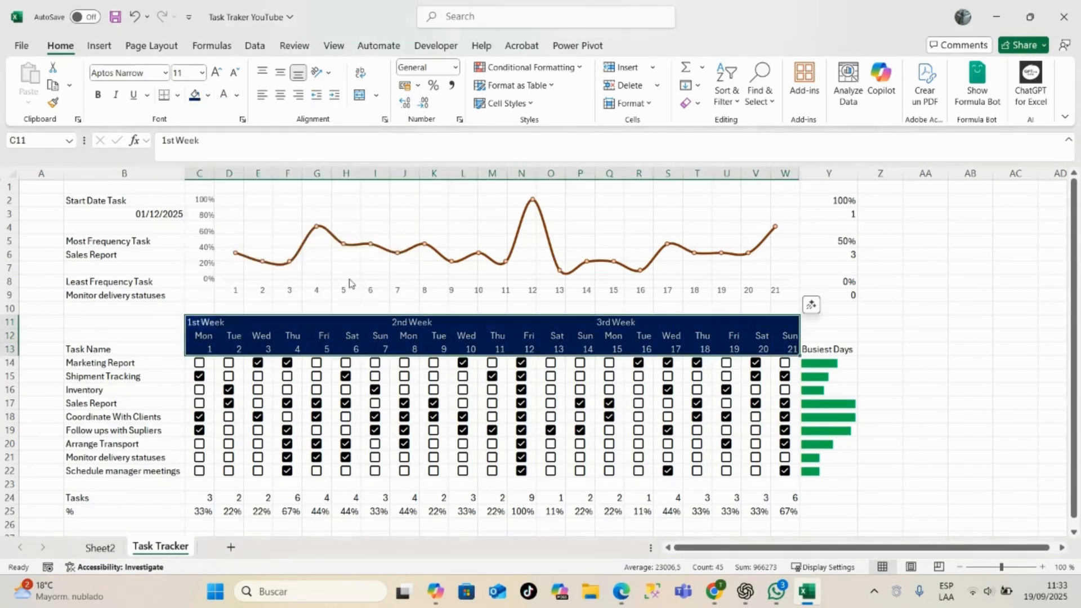
pyautogui.click(98, 96)
# - Apply the dark blue header formatting to the Task Name cell B13 and the Busiest Days cell Y13
pyautogui.click(203, 349)
pyautogui.click(203, 336)
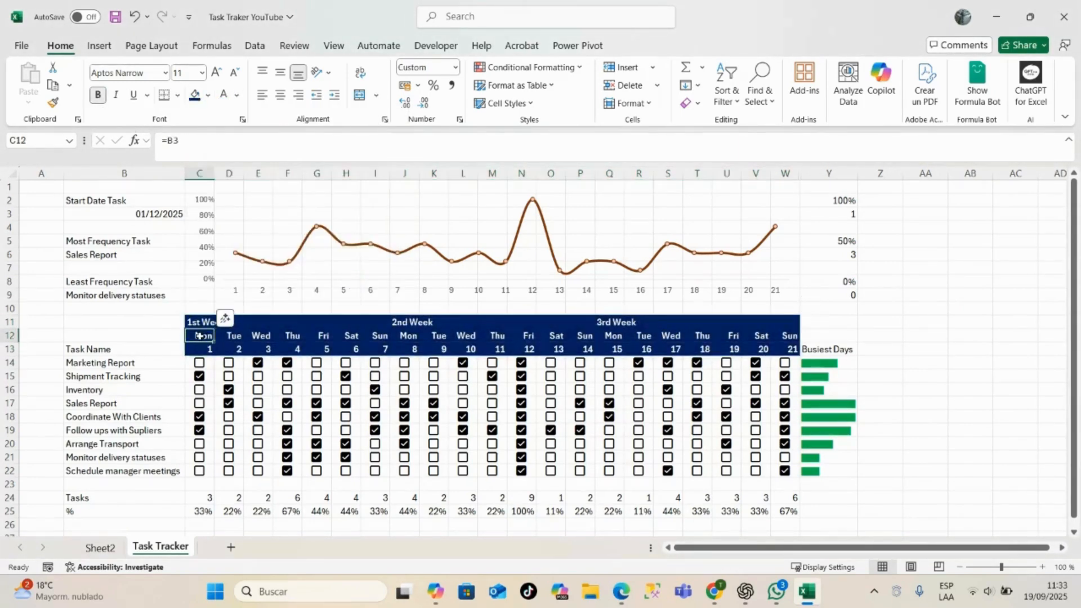
pyautogui.click(112, 349)
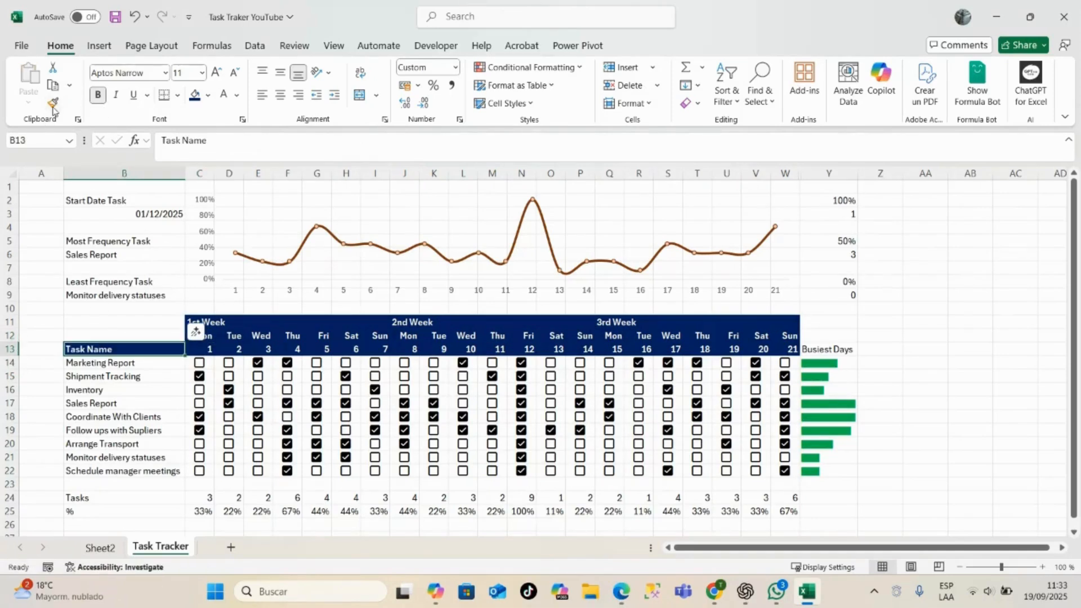
pyautogui.click(858, 350)
pyautogui.click(132, 348)
pyautogui.click(53, 102)
pyautogui.click(825, 348)
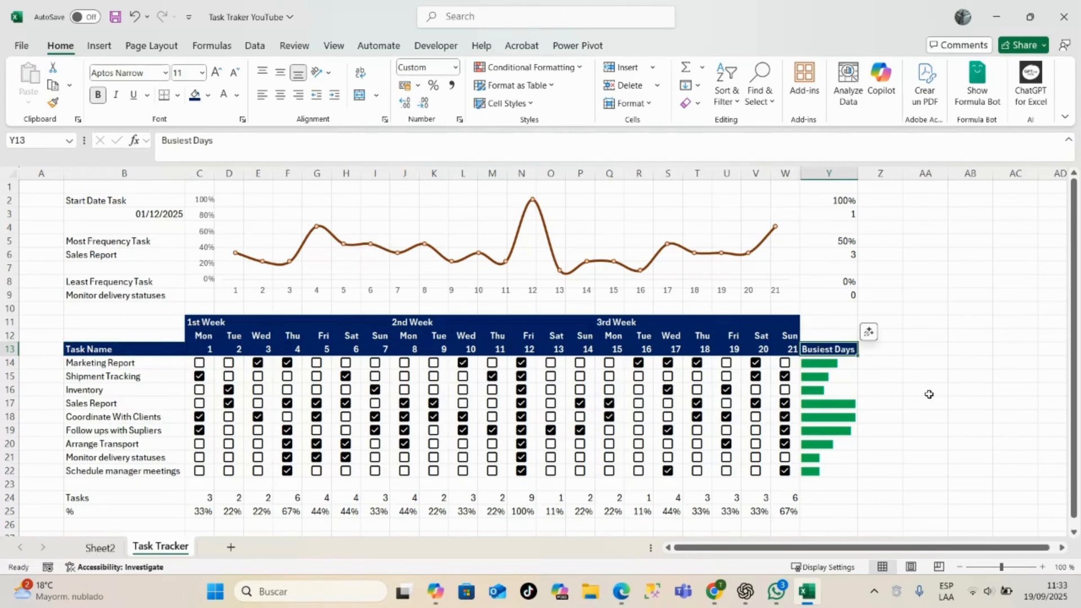
pyautogui.click(955, 241)
# - Format the Start Date Task label and date in B2:B3 with dark blue fill, bold white text and centre alignment
pyautogui.click(113, 202)
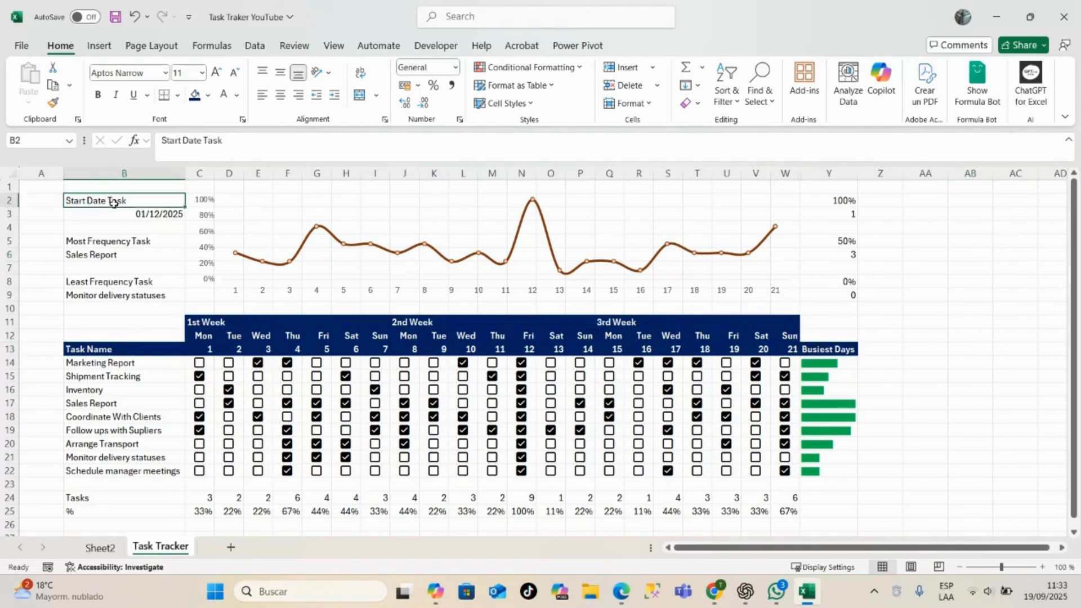
pyautogui.moveTo(112, 201); pyautogui.dragTo(124, 215)
pyautogui.click(195, 95)
pyautogui.click(223, 95)
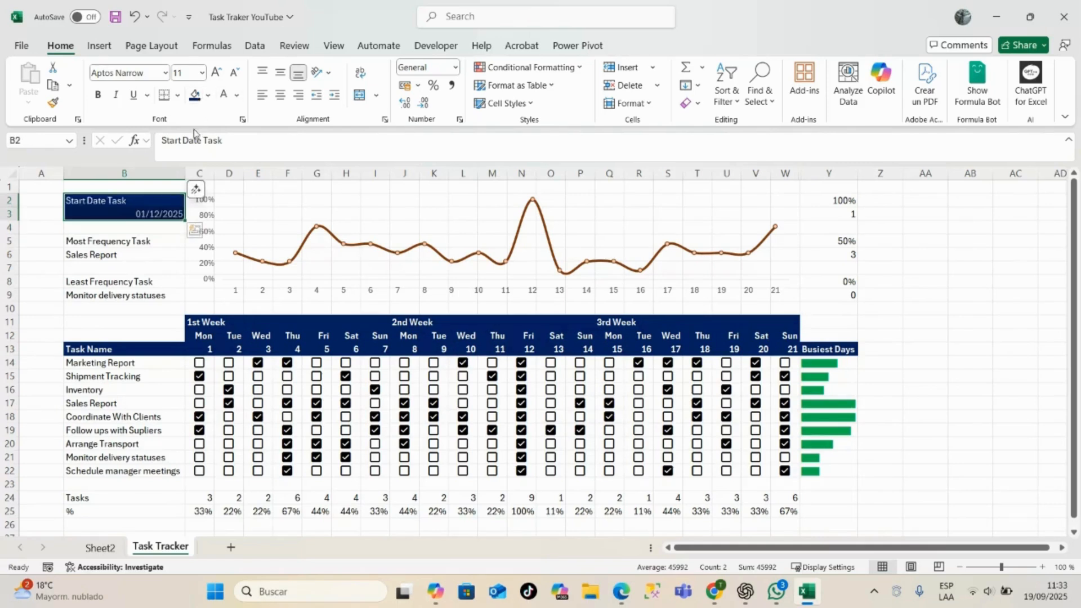
pyautogui.click(98, 95)
pyautogui.click(280, 95)
pyautogui.click(137, 268)
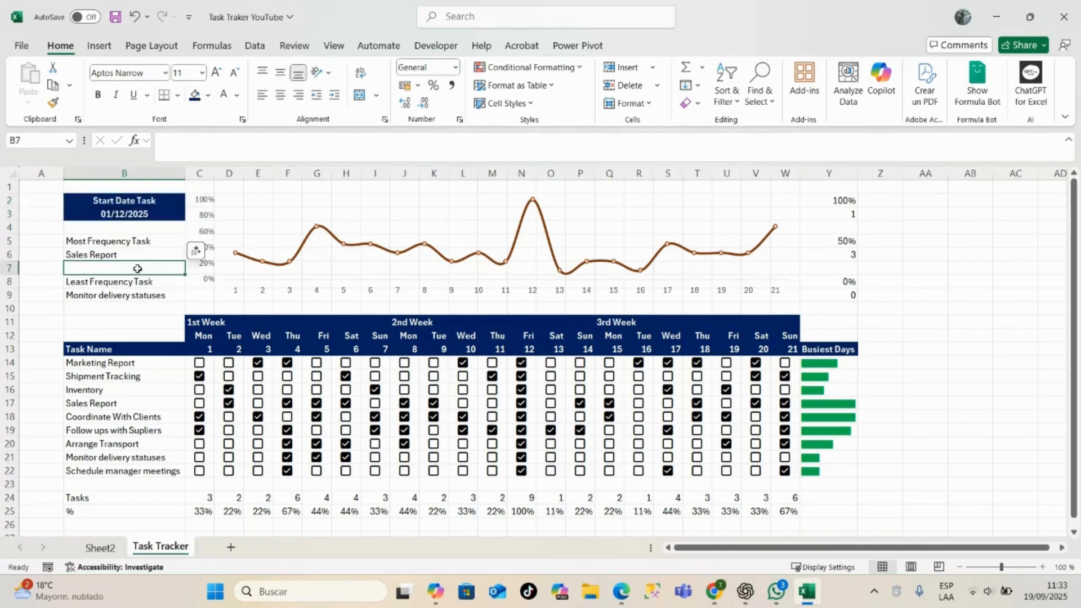
# - Format B5:B6 with dark blue fill and centred white text, and copy that formatting to the Least Frequency Task cells B8:B9
pyautogui.moveTo(101, 241); pyautogui.dragTo(113, 254)
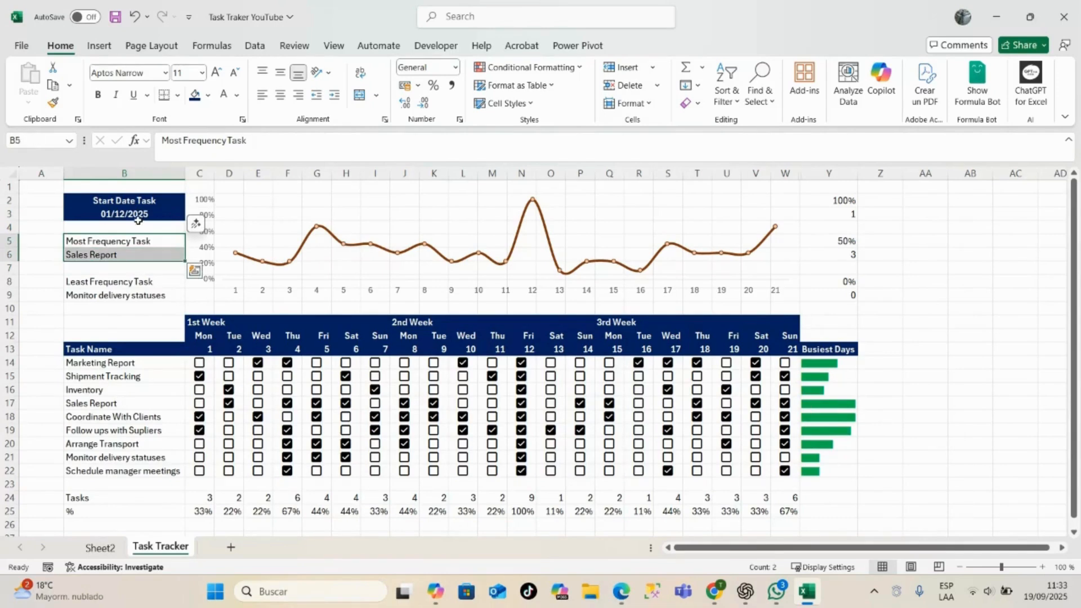
pyautogui.click(195, 95)
pyautogui.click(223, 95)
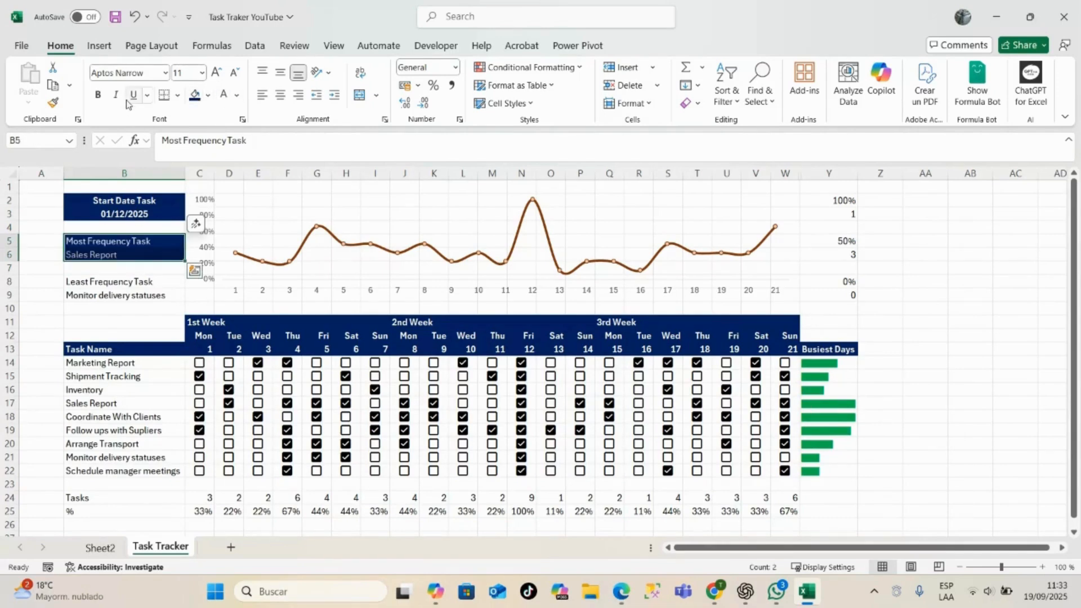
pyautogui.click(280, 96)
pyautogui.click(53, 102)
pyautogui.click(105, 281)
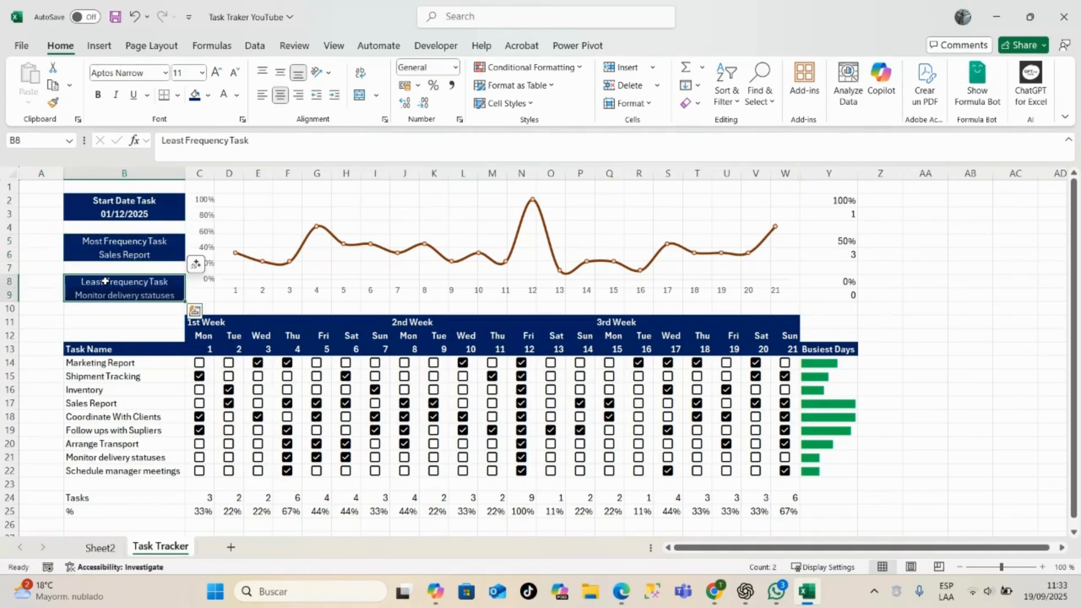
pyautogui.click(120, 308)
pyautogui.click(124, 280)
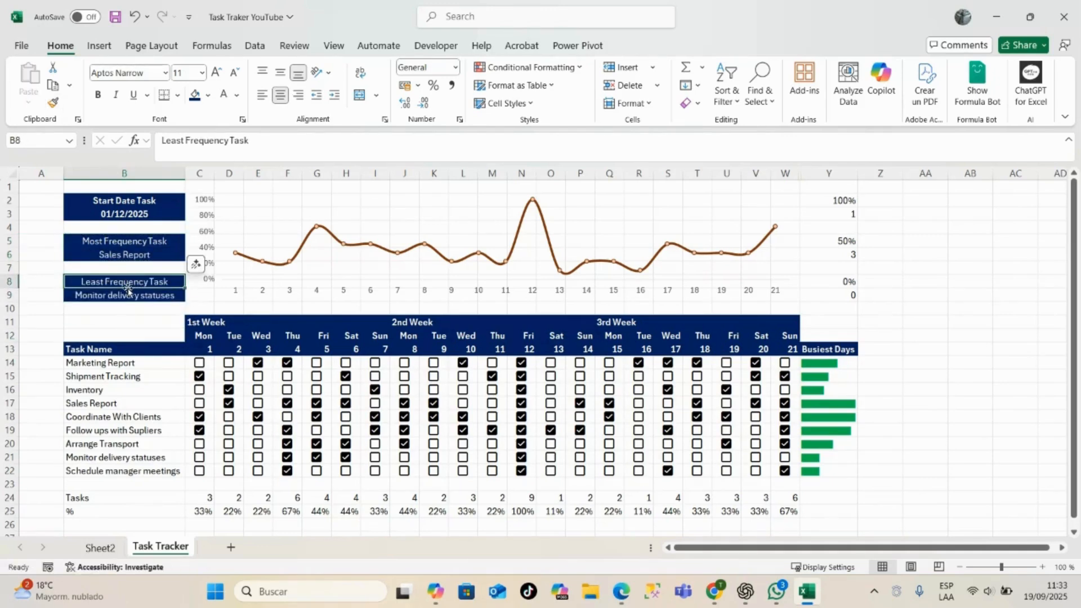
pyautogui.moveTo(128, 288); pyautogui.dragTo(137, 300)
pyautogui.press('Escape')
pyautogui.click(53, 102)
pyautogui.click(828, 201)
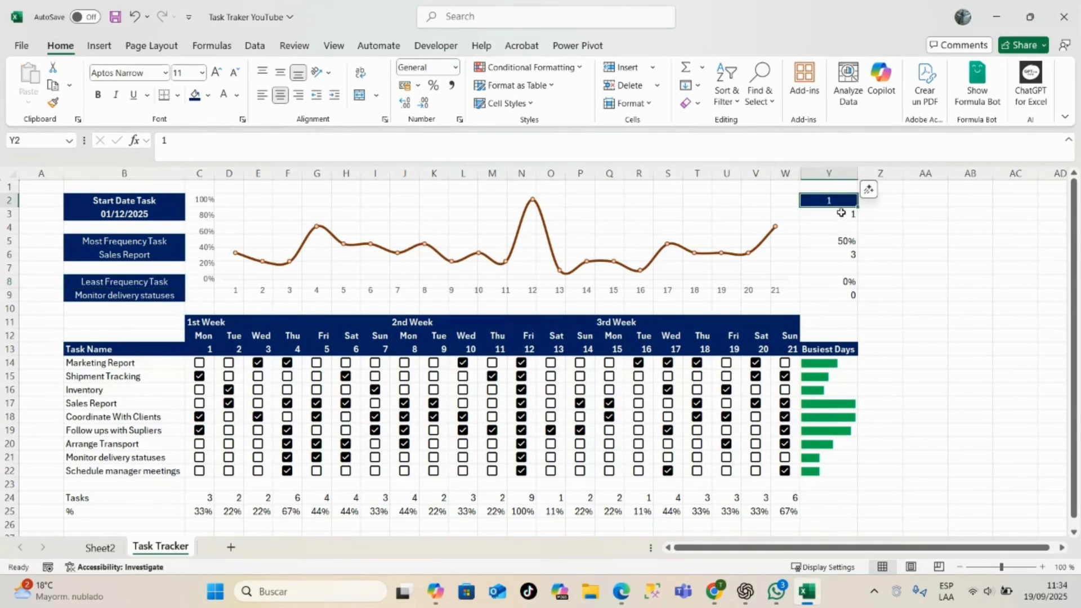
pyautogui.hotkey('ctrl', 'z')
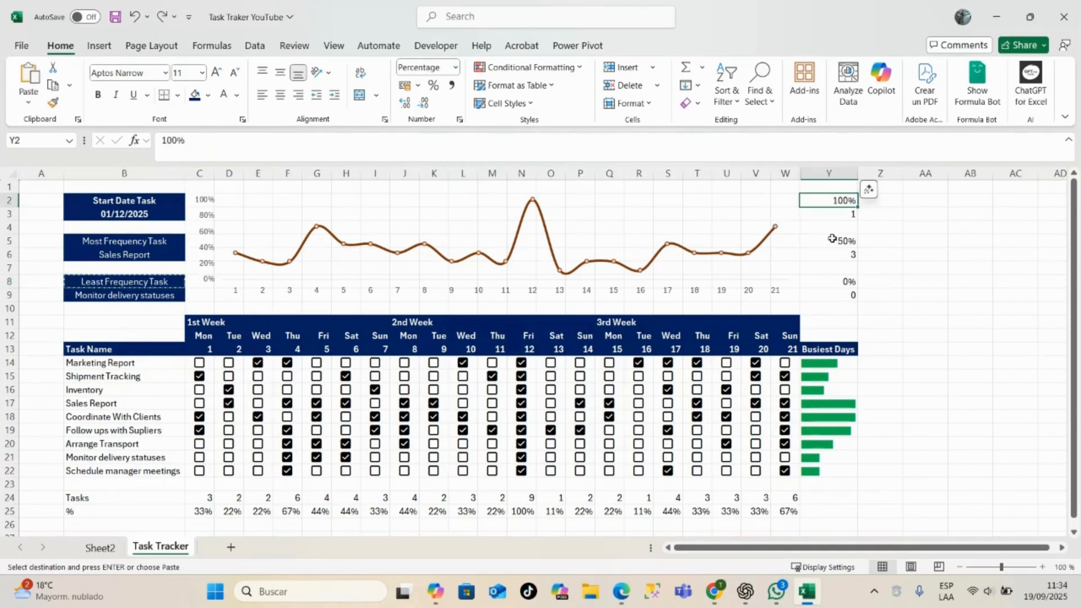
# - Format the 100% KPI cells Y2:Y3 with dark blue fill, bold white text and centre alignment
pyautogui.moveTo(828, 201); pyautogui.dragTo(828, 215)
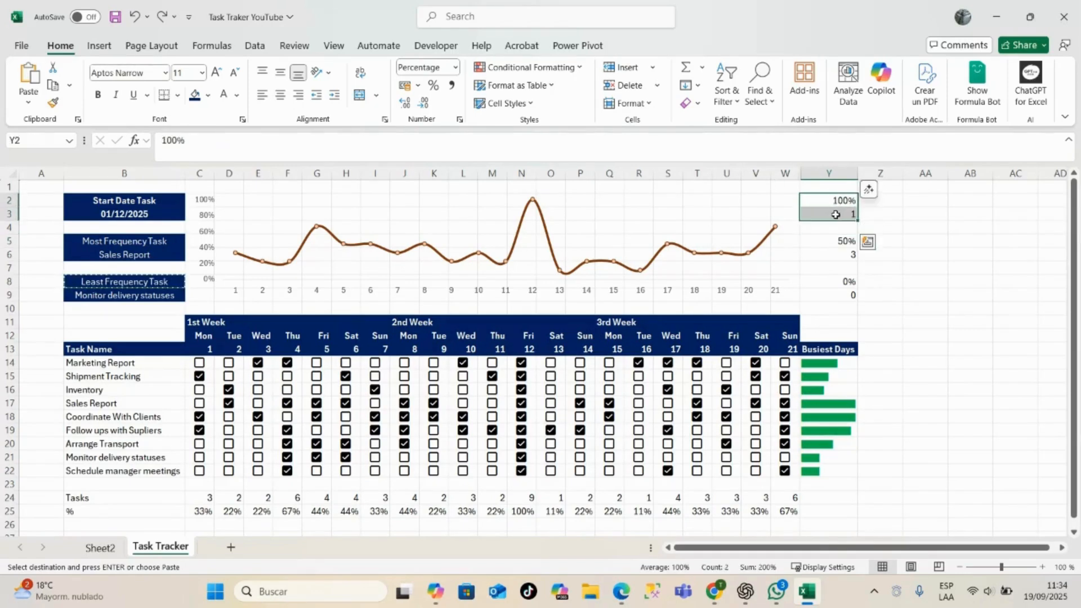
pyautogui.click(195, 93)
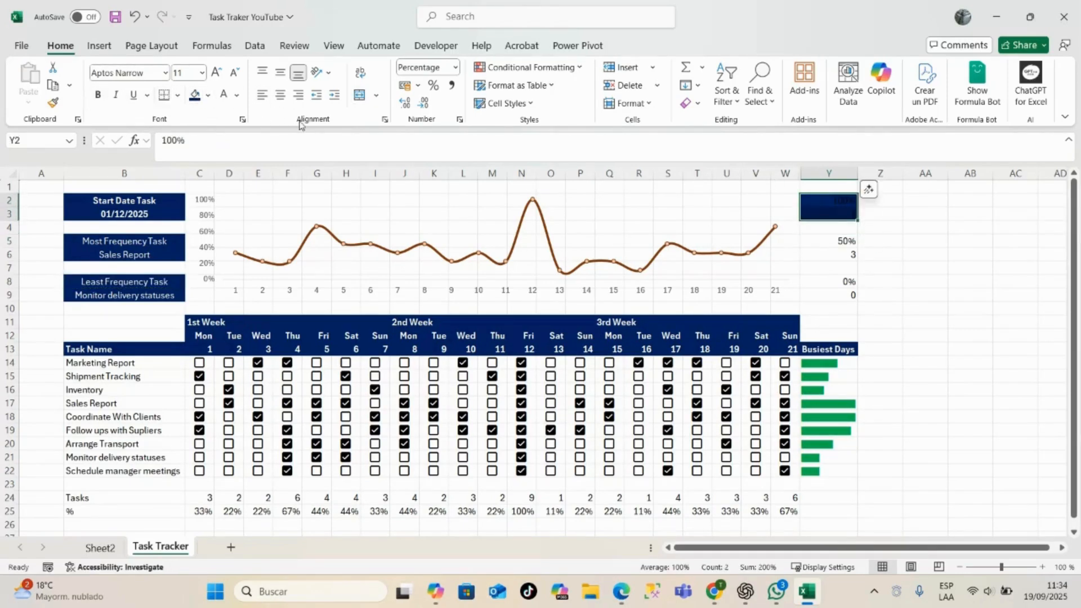
pyautogui.click(224, 94)
pyautogui.click(98, 95)
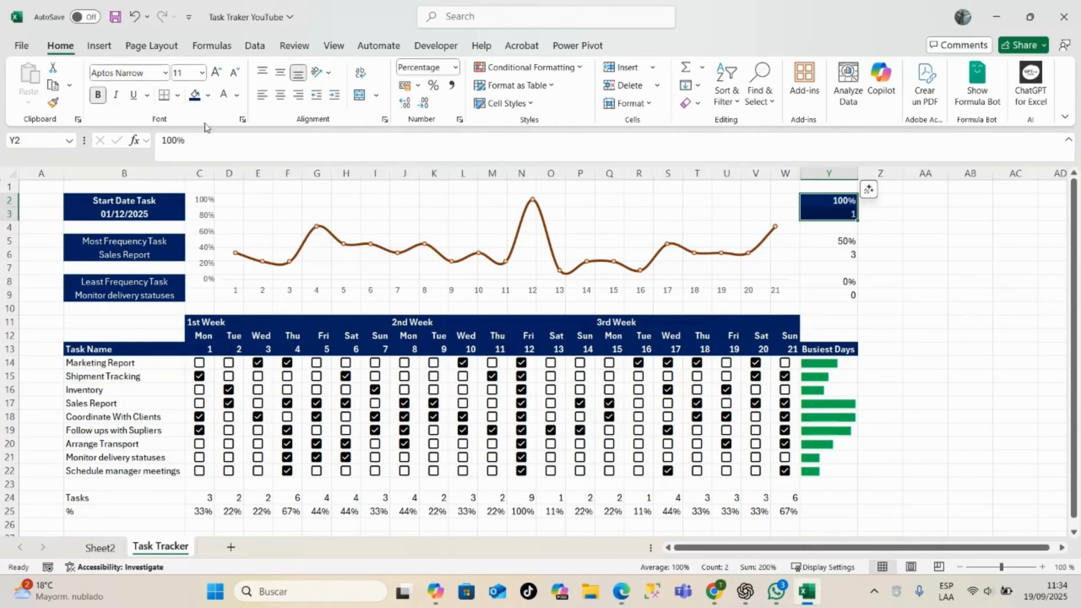
pyautogui.click(283, 99)
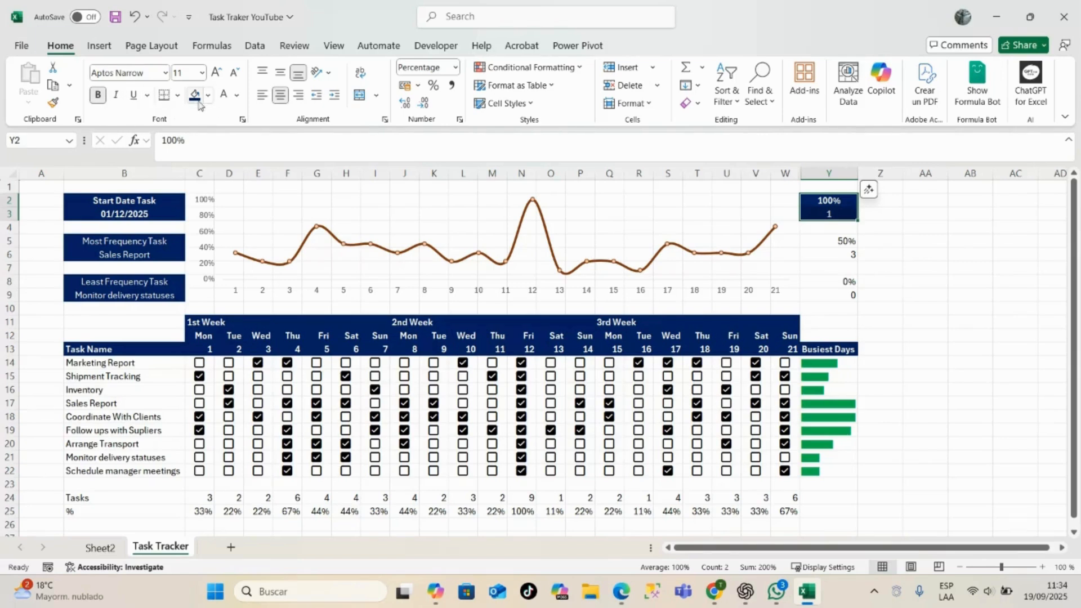
# - Copy the formatting of Y2:Y3 to the 50% KPI cells Y5:Y6 and the 0% KPI cells Y8:Y9
pyautogui.doubleClick(53, 102)
pyautogui.moveTo(819, 241); pyautogui.dragTo(821, 256)
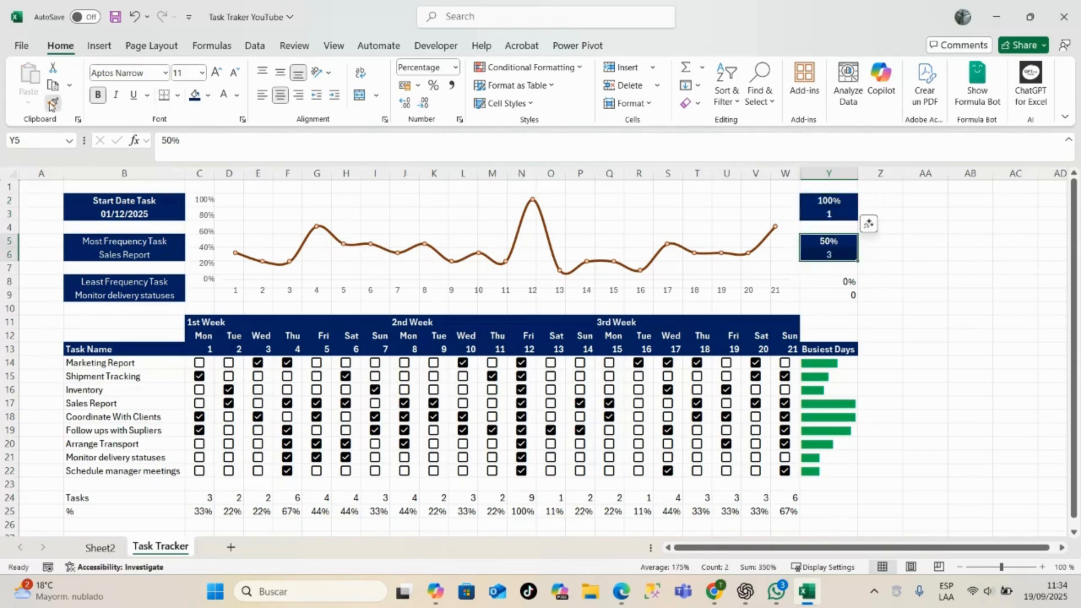
pyautogui.click(818, 277)
pyautogui.press('Escape')
pyautogui.click(966, 297)
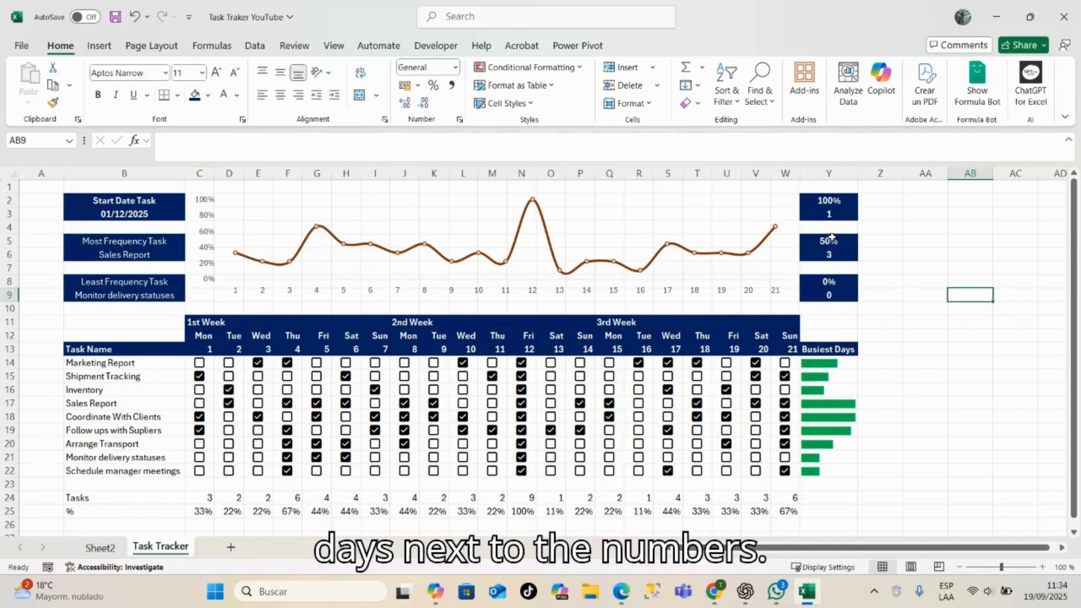
# - Apply a custom number format to the 100% KPI count in Y3 so the number is followed by the word Days
pyautogui.click(839, 215)
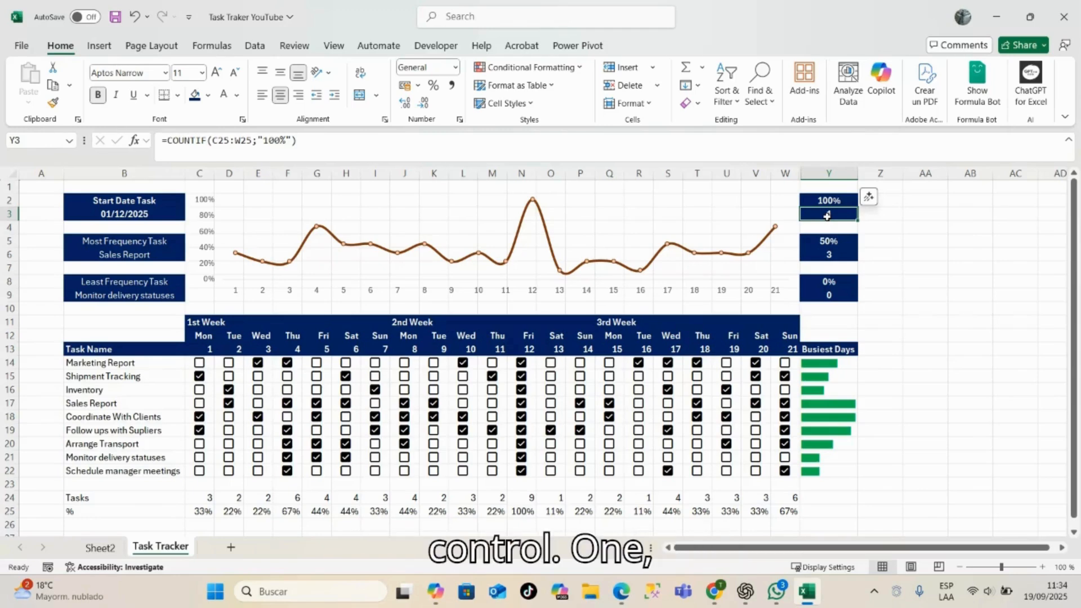
pyautogui.hotkey('ctrl', '1')
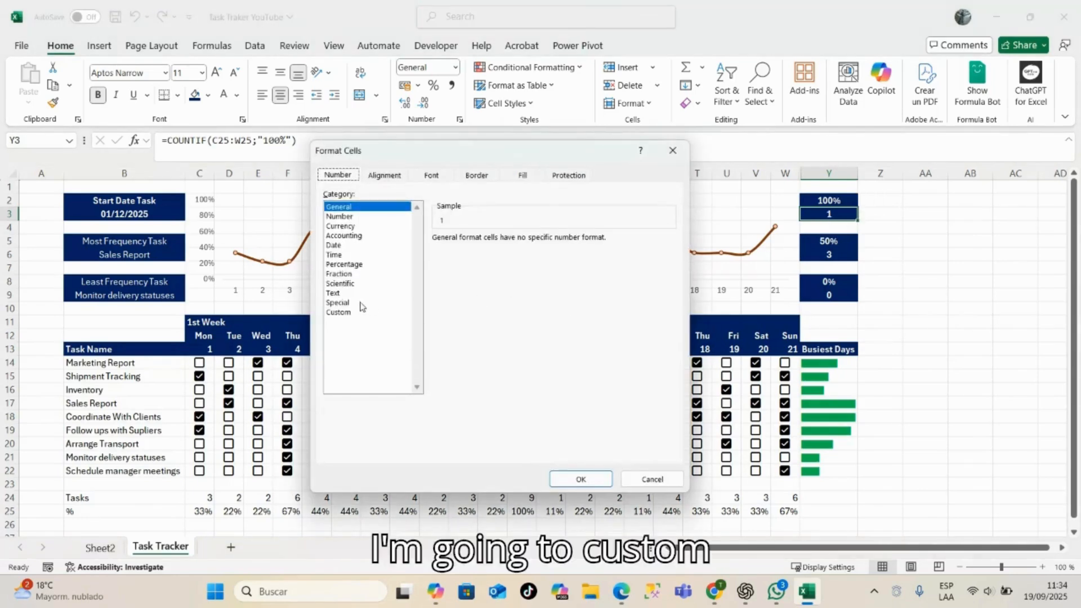
pyautogui.click(340, 313)
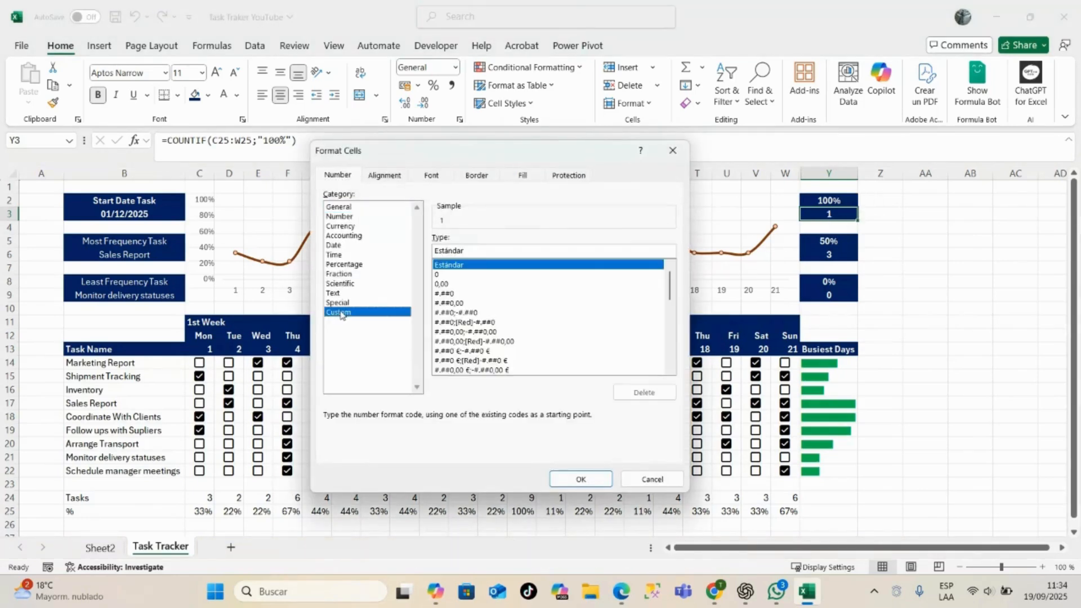
pyautogui.click(496, 253)
pyautogui.moveTo(670, 281)
pyautogui.mouseDown()
pyautogui.moveTo(678, 380)
pyautogui.moveTo(671, 266)
pyautogui.mouseUp()
pyautogui.press('BackSpace')
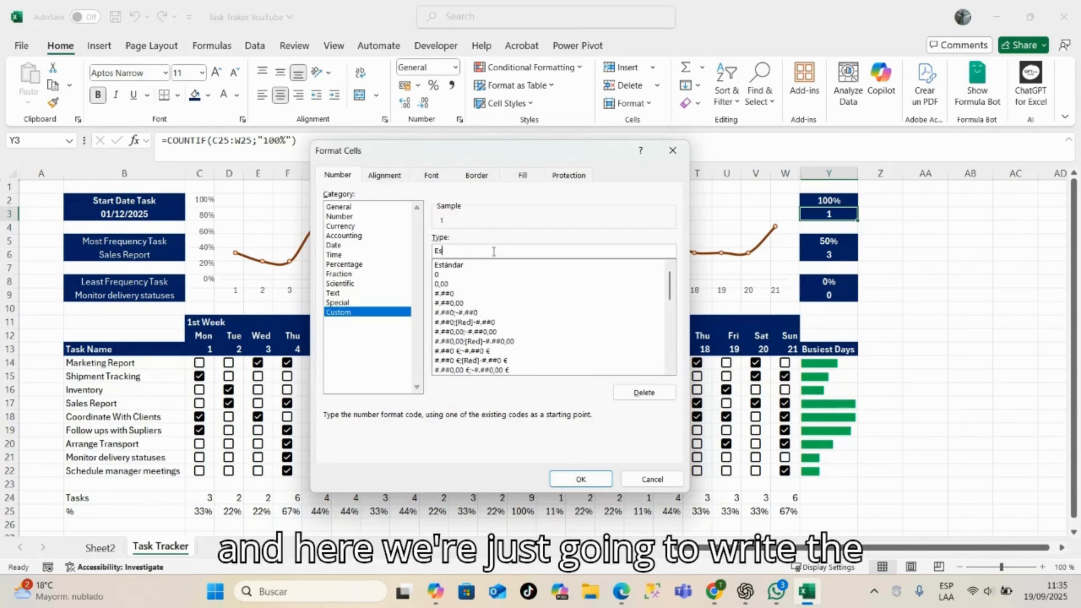
pyautogui.press('BackSpace')
pyautogui.press('BackSpace')
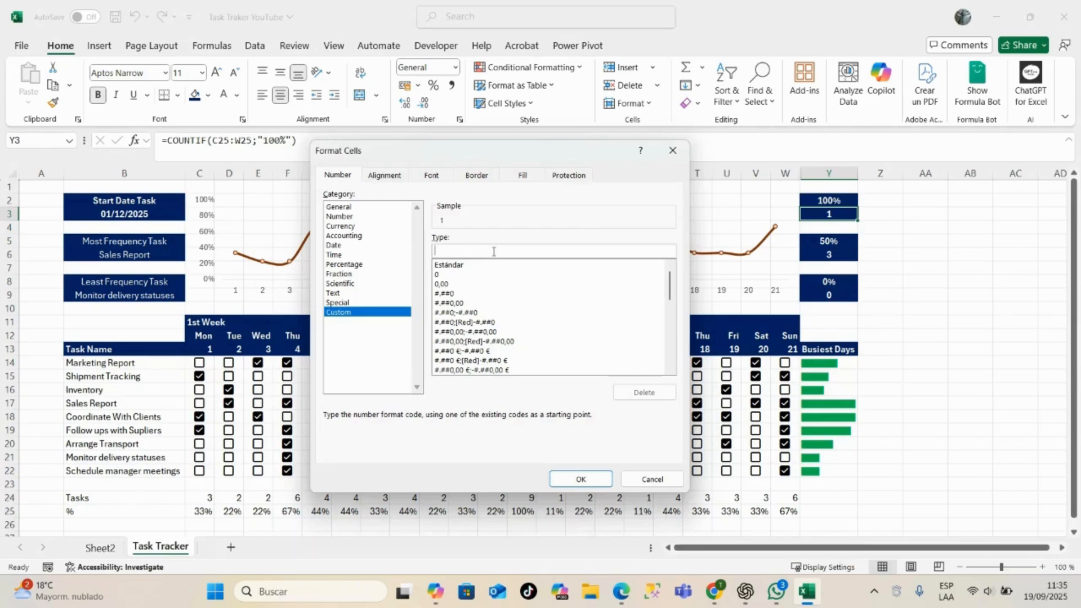
pyautogui.write('# "Days')
pyautogui.click(572, 481)
pyautogui.click(1015, 215)
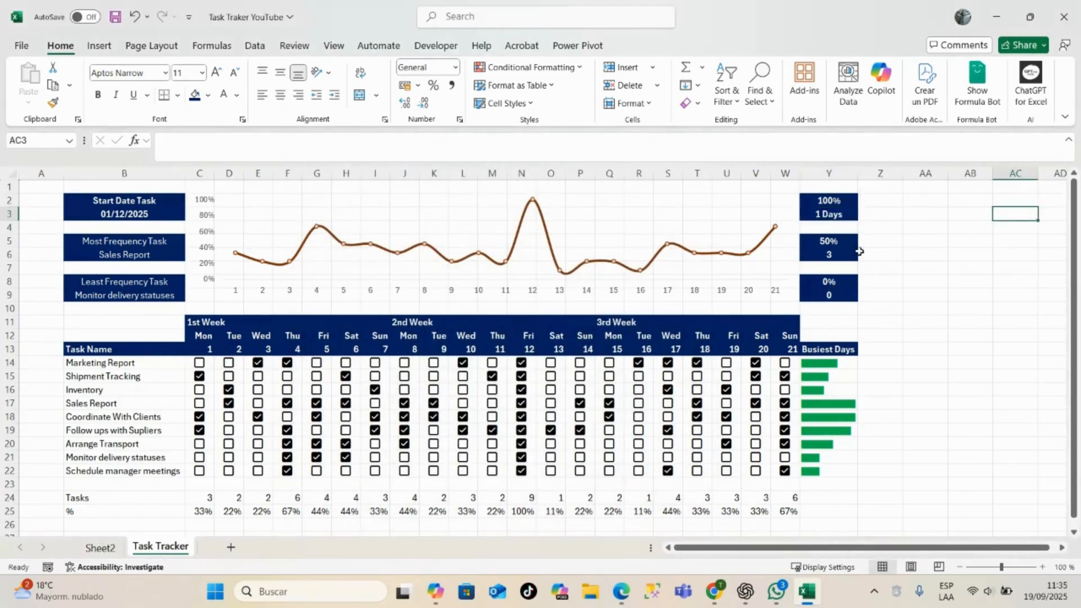
# - Copy the Days number format from Y3 to the 50% count in Y6 and the 0% count in Y9
pyautogui.click(829, 214)
pyautogui.click(53, 103)
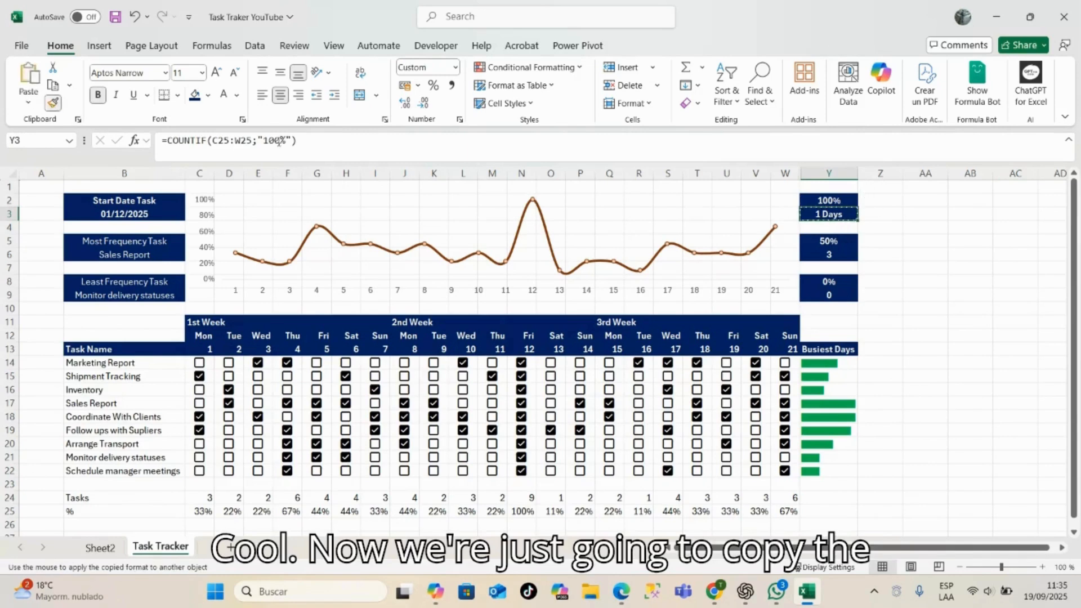
pyautogui.click(828, 254)
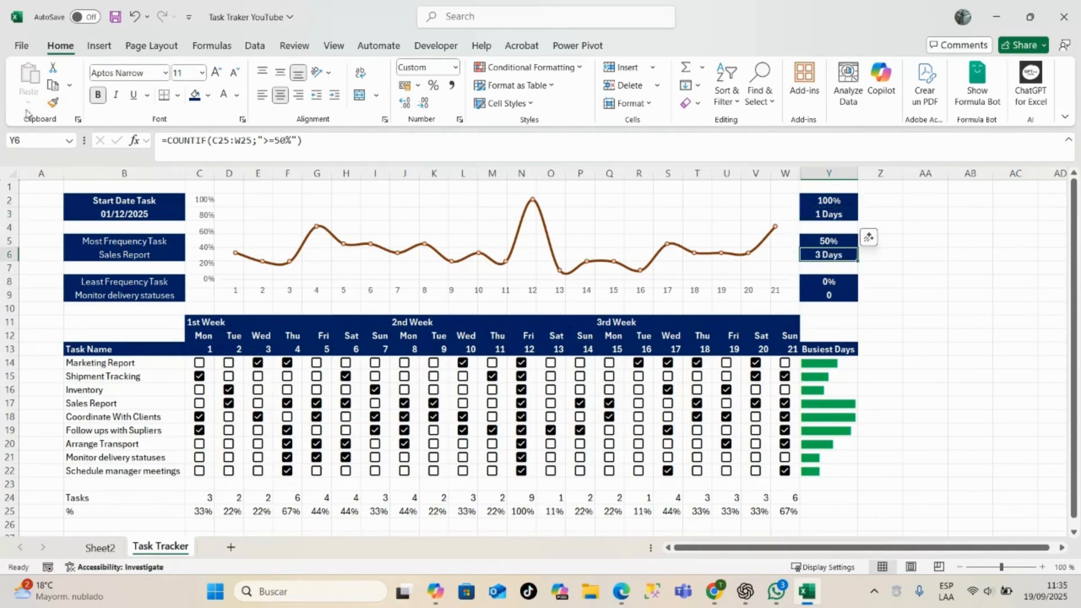
pyautogui.click(53, 103)
pyautogui.click(832, 296)
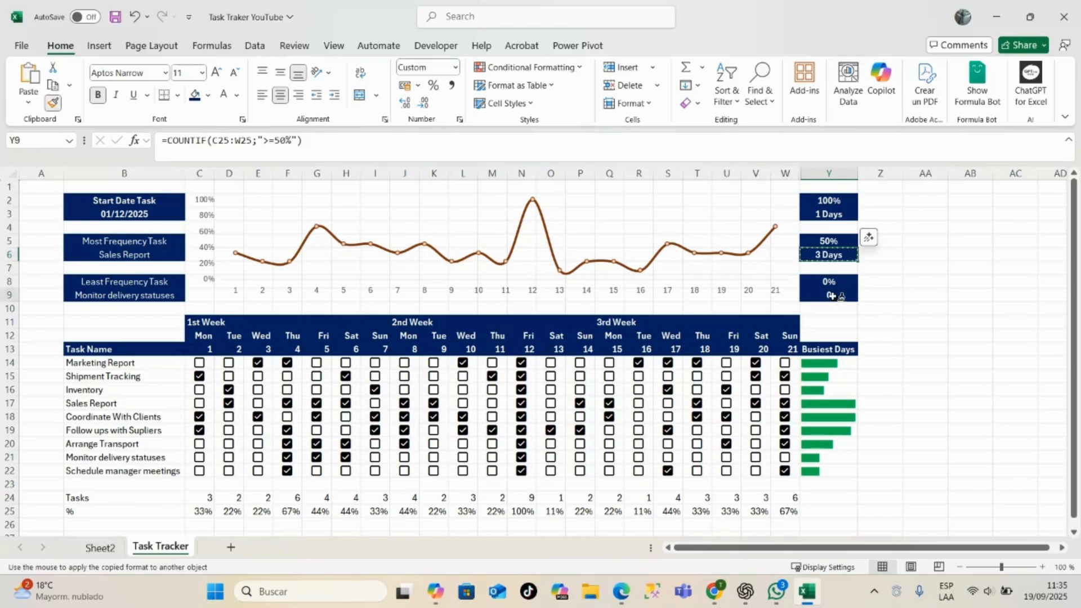
pyautogui.click(877, 348)
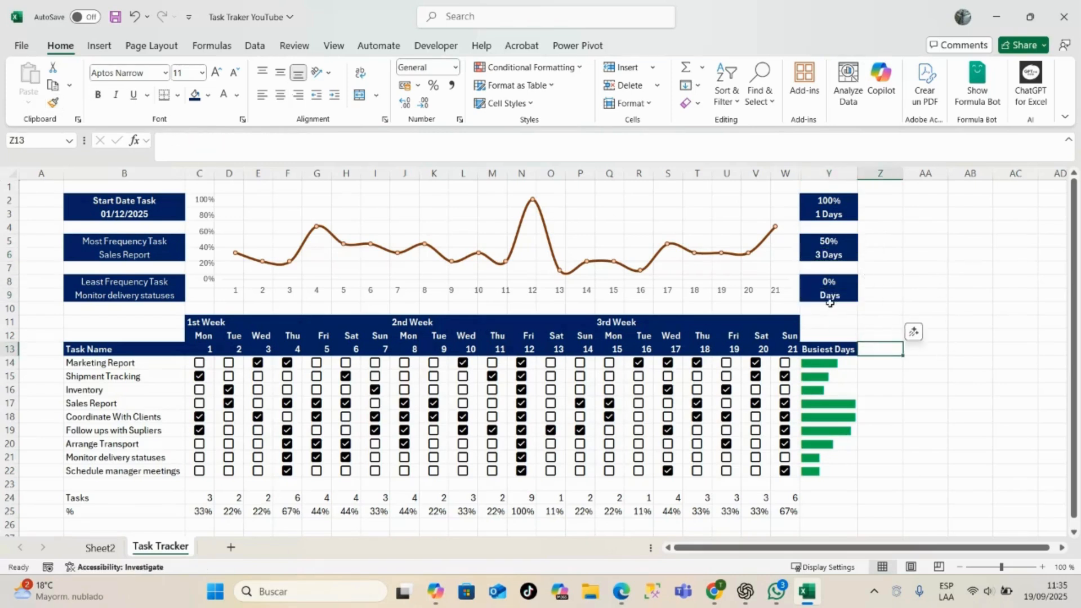
# - Uncheck the Follow ups with Supliers checkbox for day 13 in cell O19 to test the 0% KPI
pyautogui.click(550, 431)
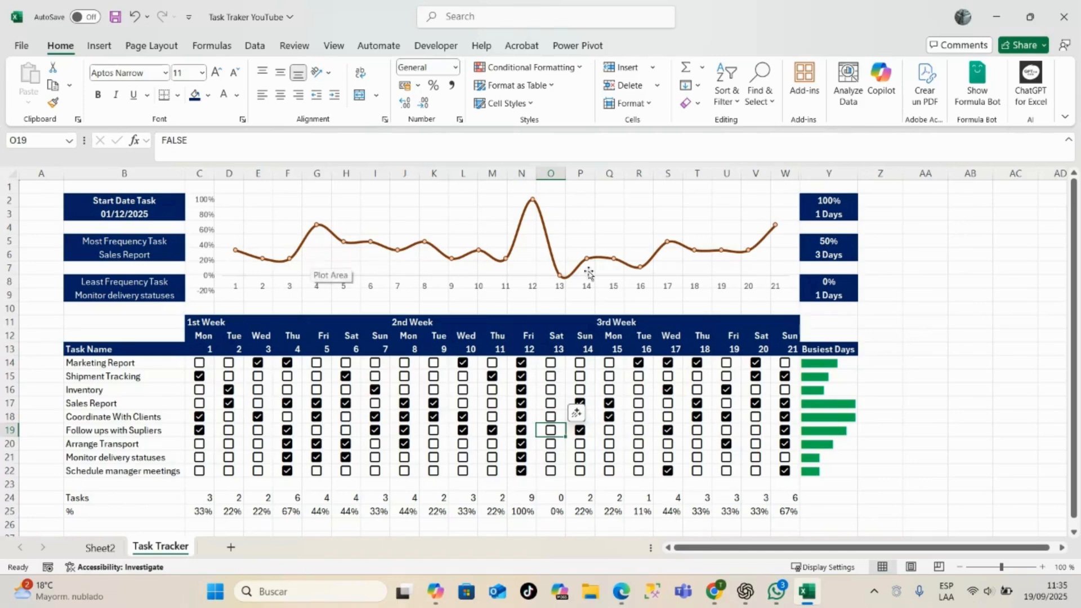
pyautogui.scroll(-2, 710, 342)
pyautogui.scroll(2, 710, 342)
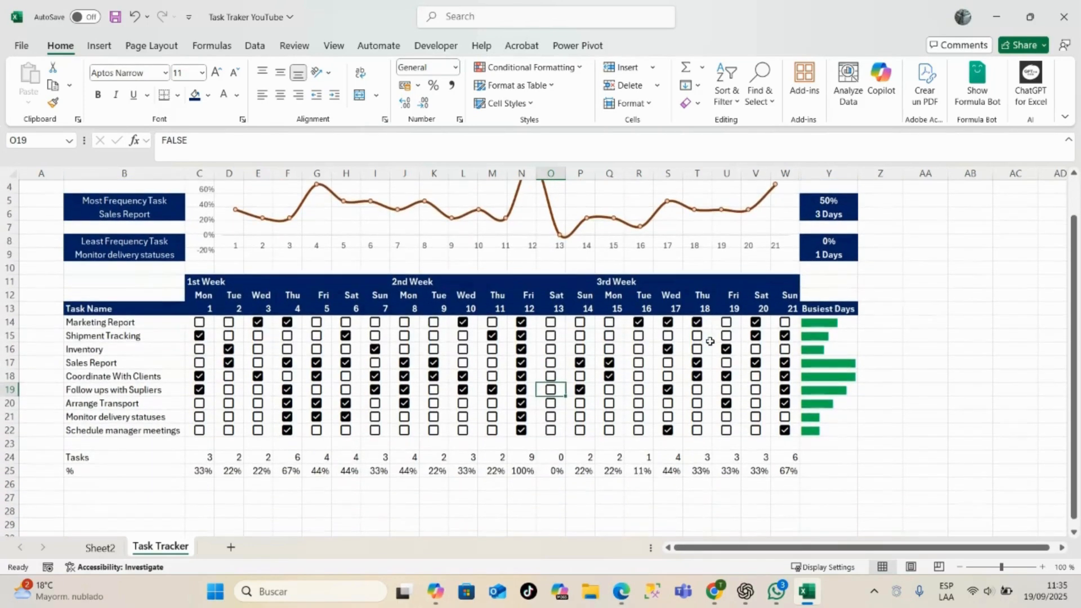
pyautogui.scroll(-1, 985, 343)
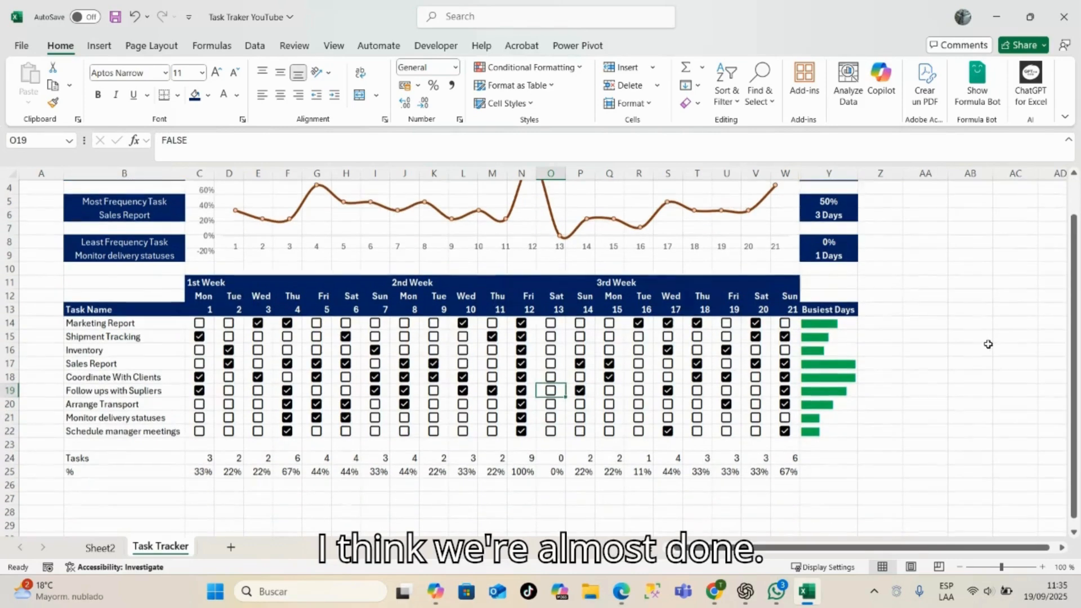
pyautogui.scroll(1, 907, 285)
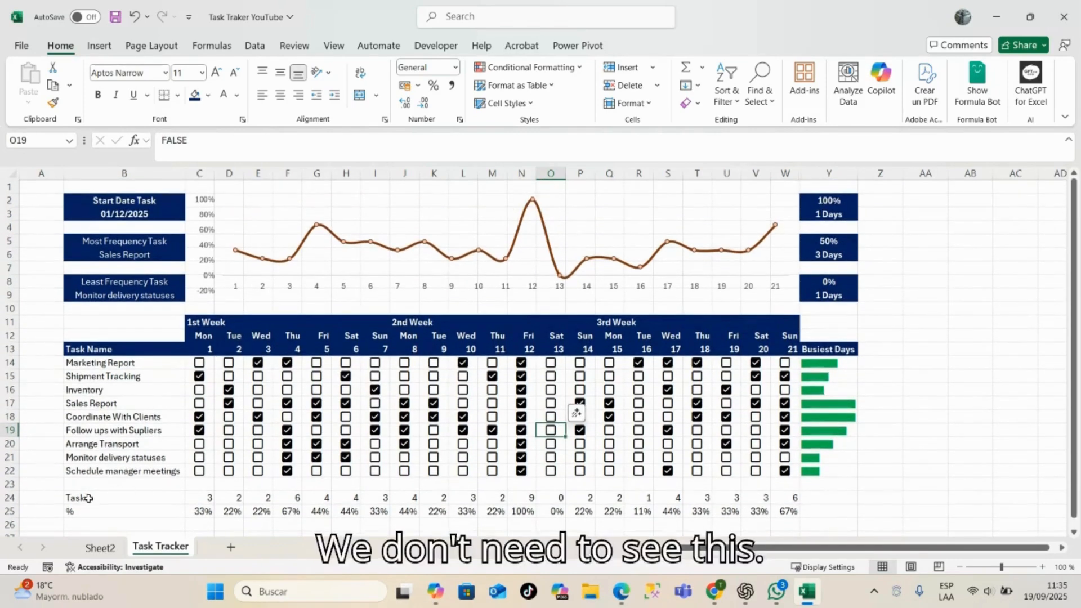
# - Set the font colour of the Tasks and % rows in B24:W25 to white so their values blend into the background
pyautogui.moveTo(89, 497); pyautogui.dragTo(794, 511)
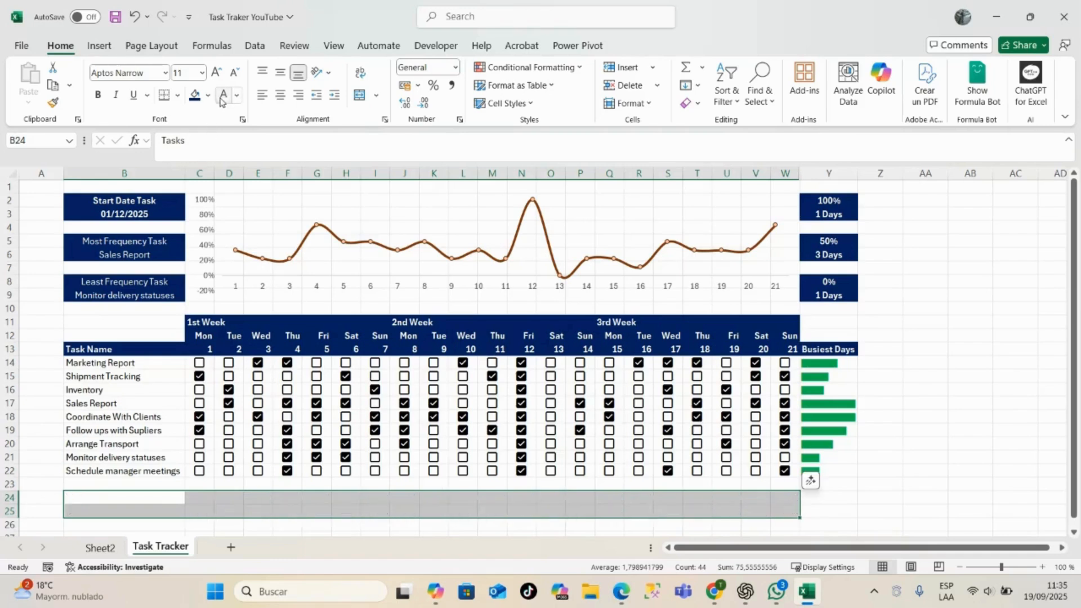
pyautogui.press('Delete')
pyautogui.click(966, 390)
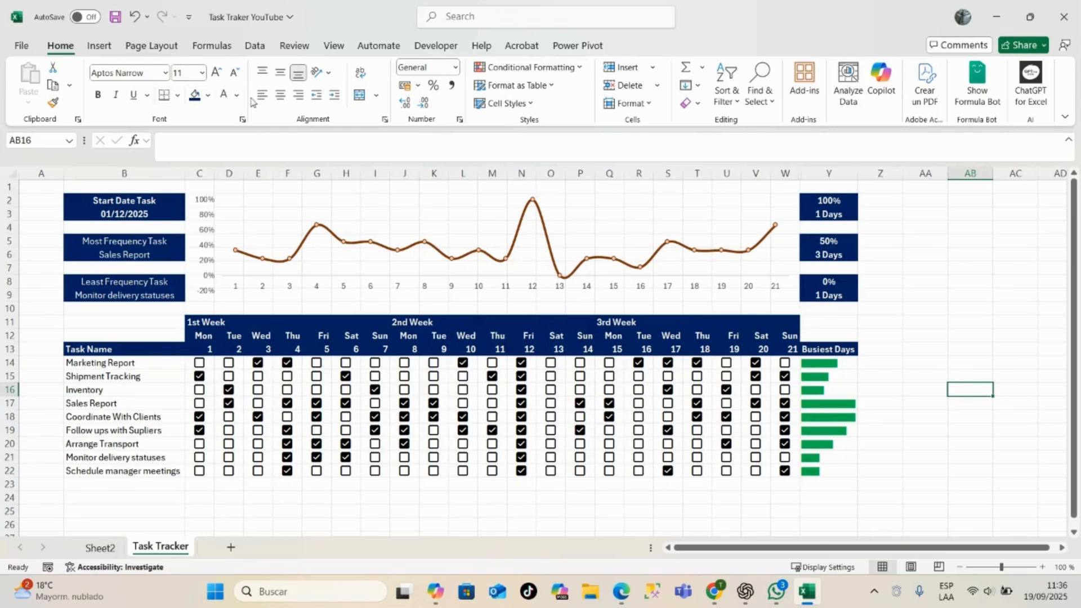
# - Turn off the gridlines on the Task Tracker sheet
pyautogui.click(335, 47)
pyautogui.click(406, 85)
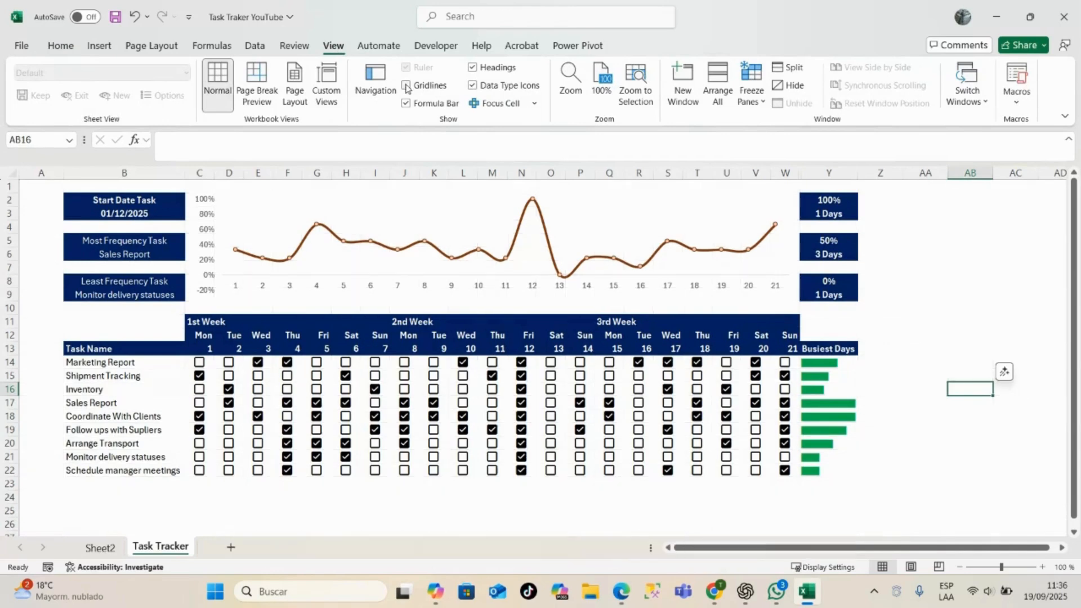
pyautogui.click(929, 254)
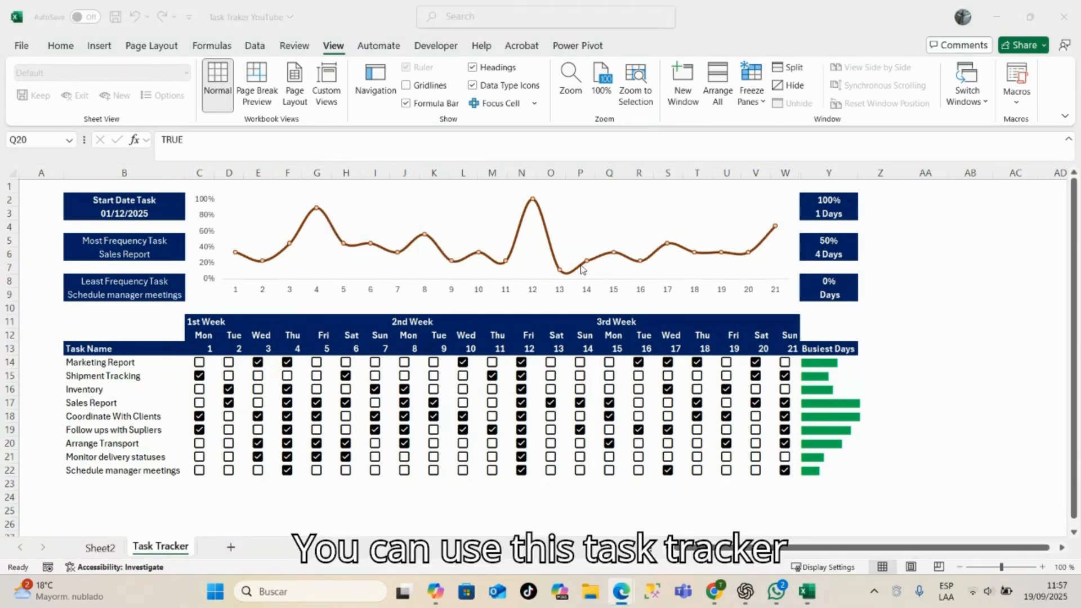
pyautogui.moveTo(581, 269)
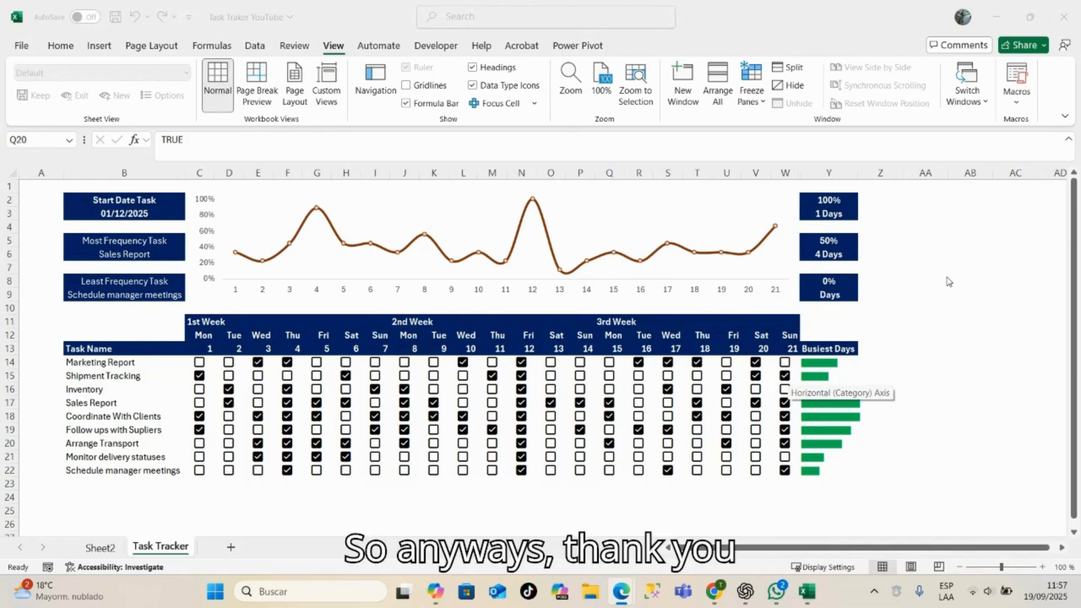
pyautogui.click(935, 376)
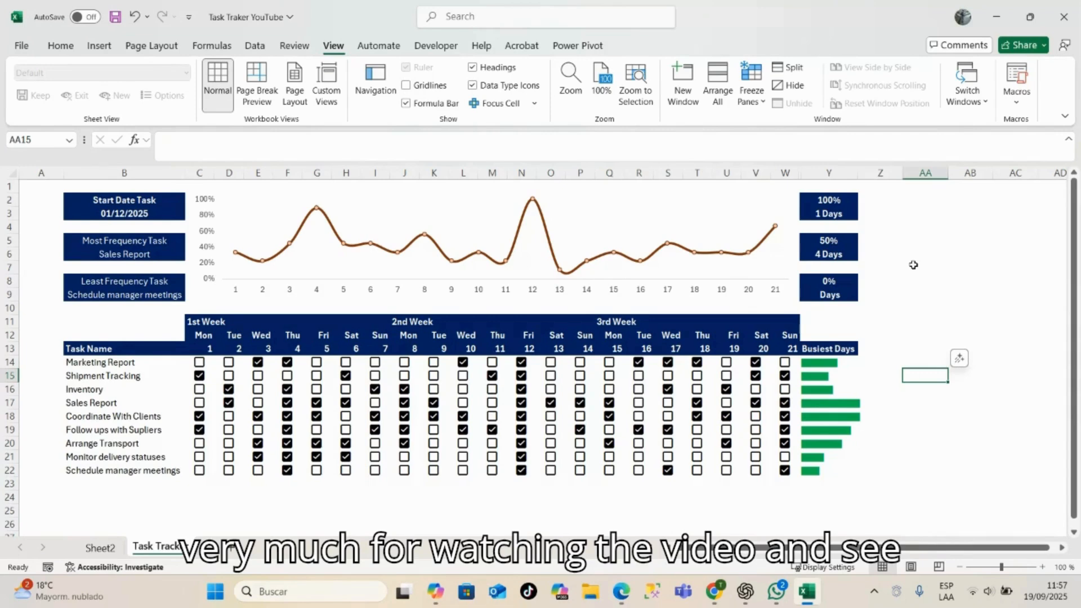